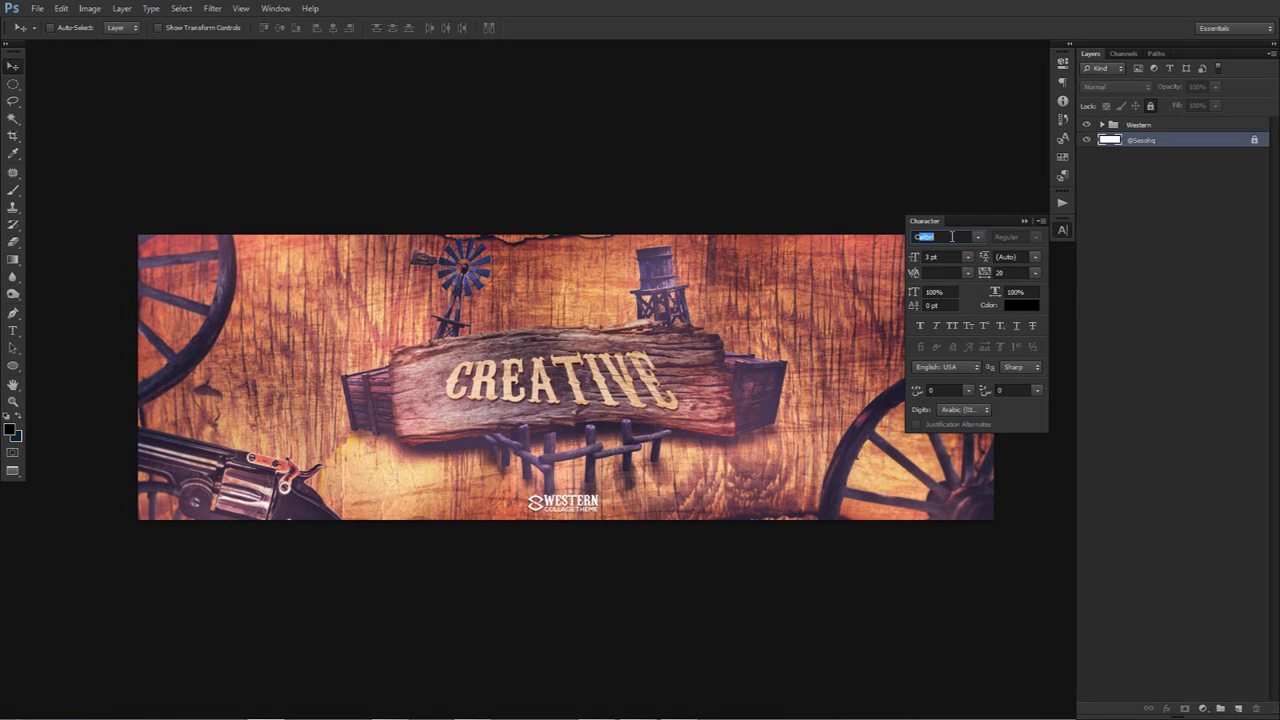
Check which font the CREATIVE text layer inside the Western group uses in the font list
key("BackSpace")
key("Escape")
left_click(1102, 124)
left_click(1160, 256)
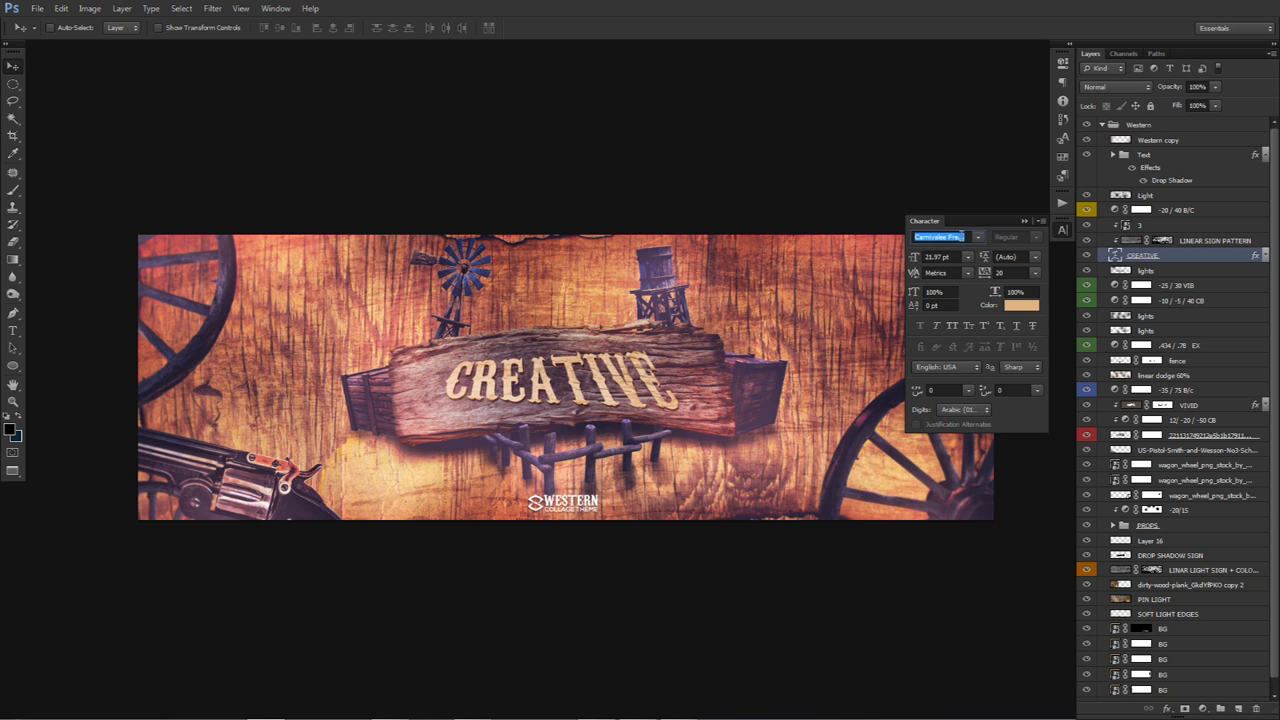
left_click(977, 240)
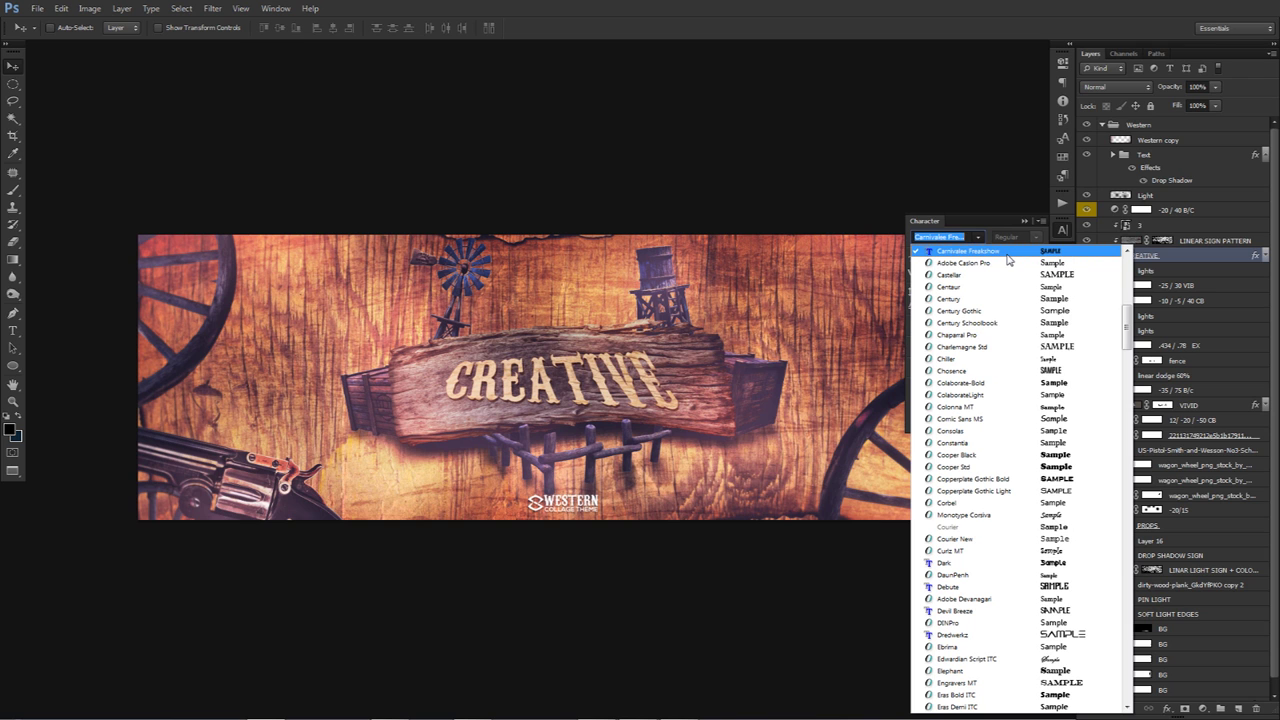
left_click(1106, 132)
left_click(978, 236)
left_click(986, 249)
left_click(1063, 232)
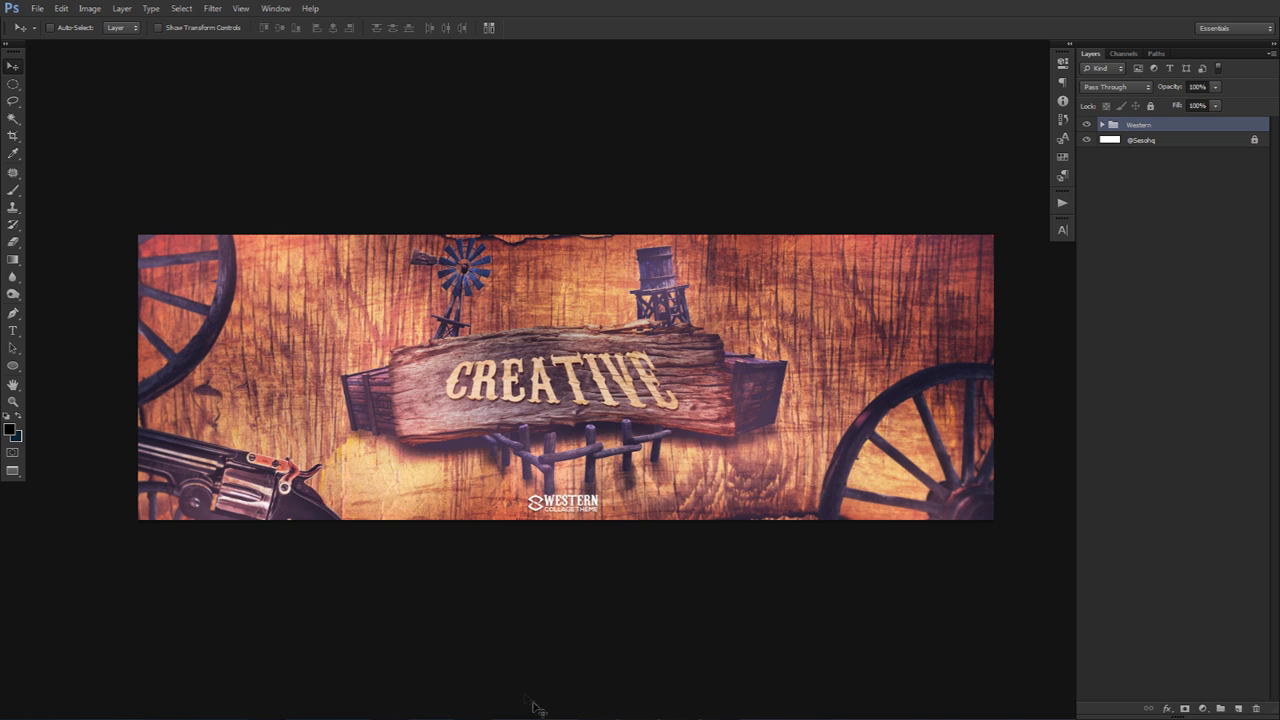
View the banner full screen and look over the source images in the west folder
key("f")
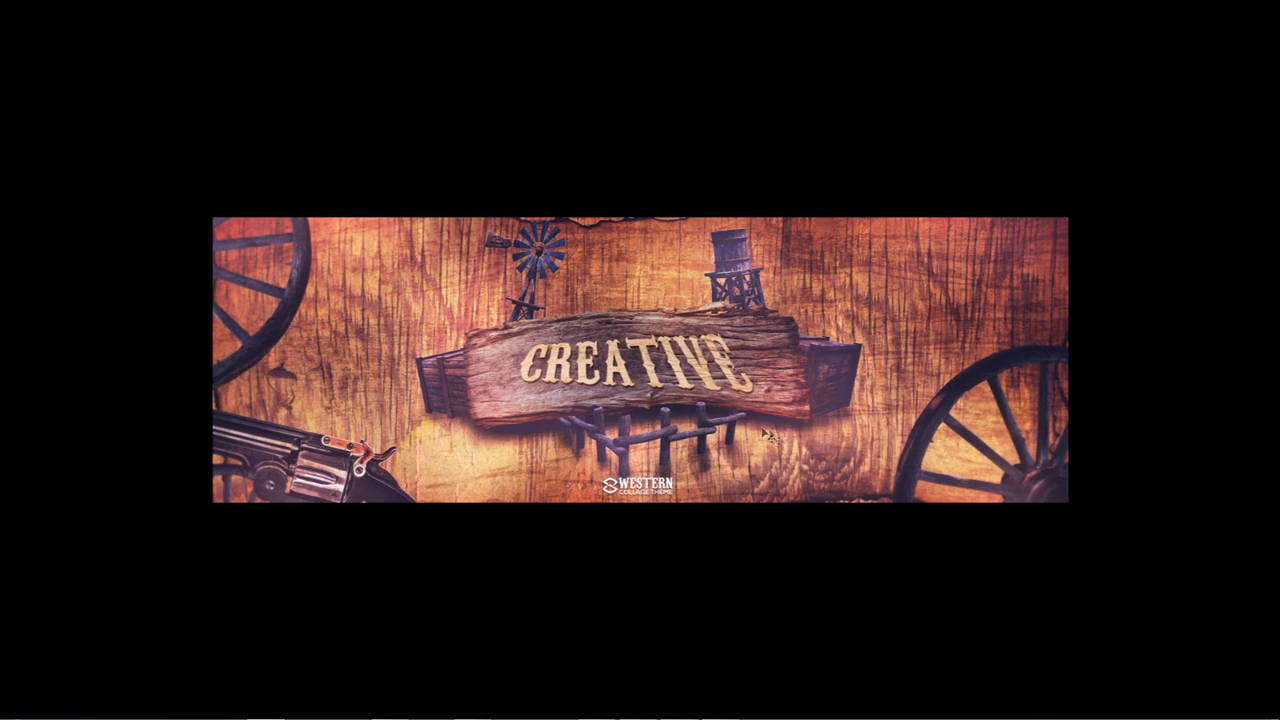
key("f")
left_click_drag(1279, 410, 597, 412)
left_click_drag(618, 538, 945, 545)
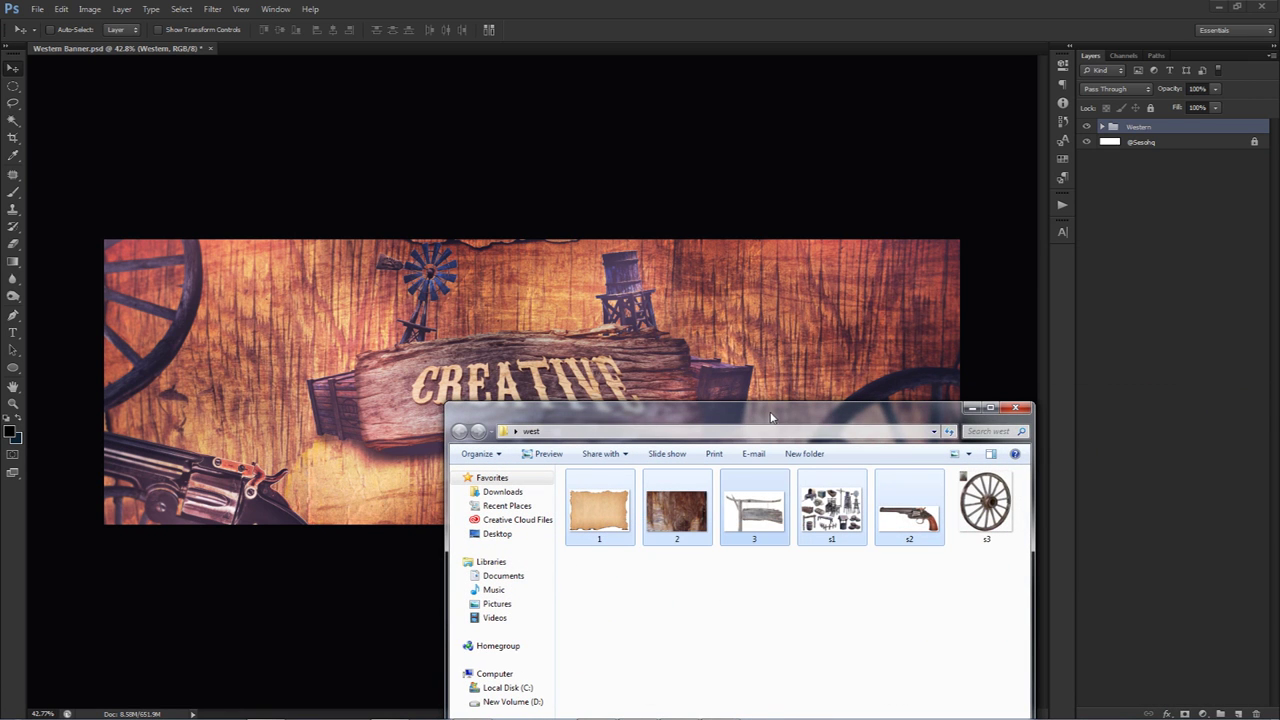
left_click_drag(771, 417, 1279, 417)
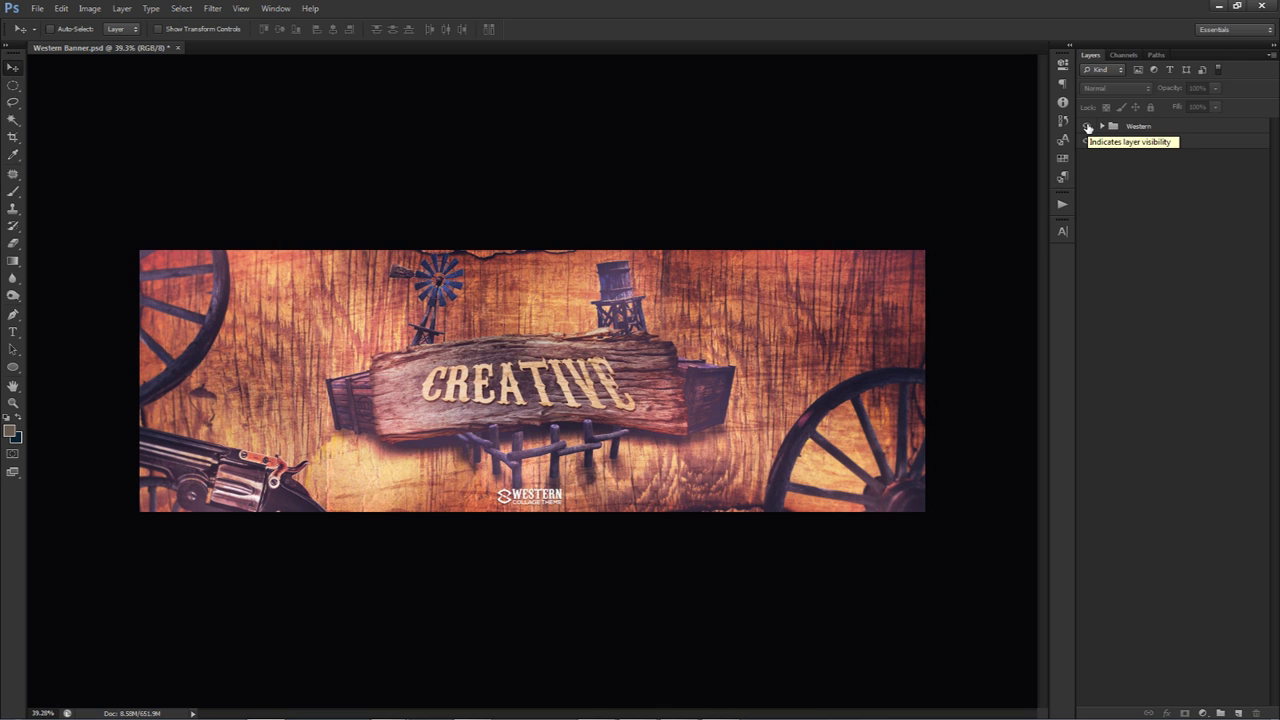
Hide the Western group and place parchment image 1 scaled to about 71% so it spans the banner's width
left_click(1087, 127)
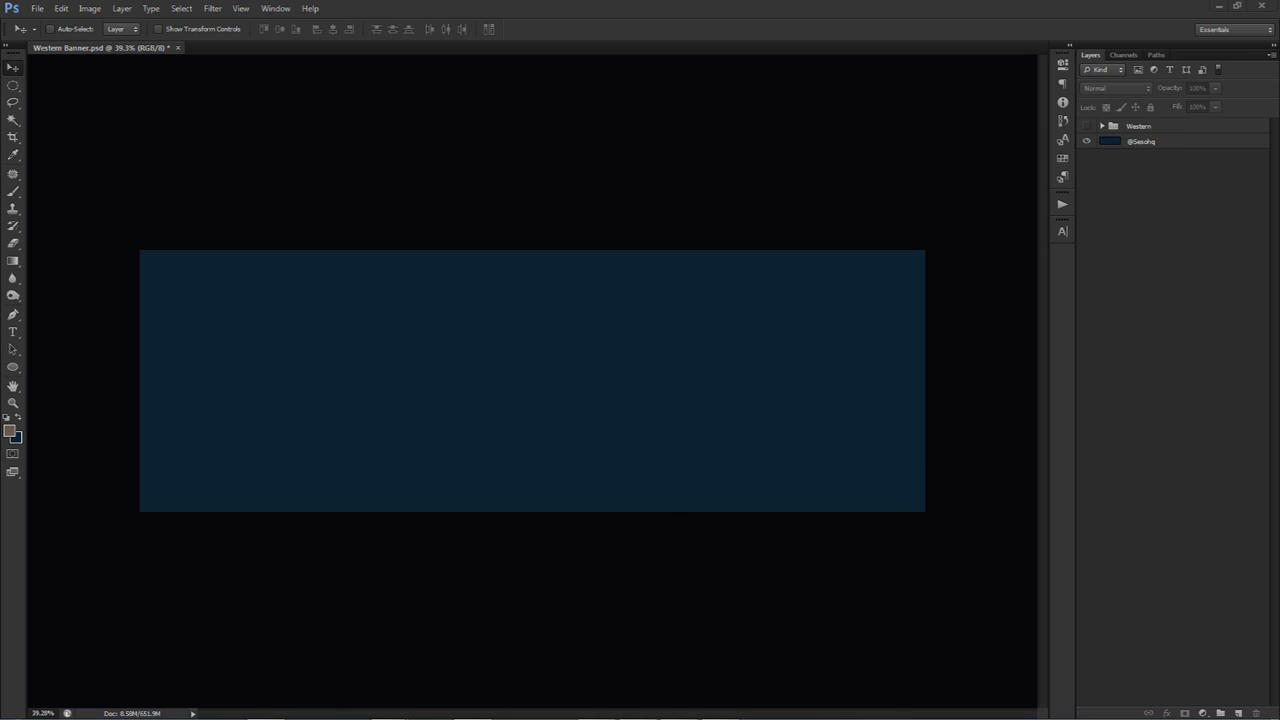
left_click_drag(674, 346, 671, 341)
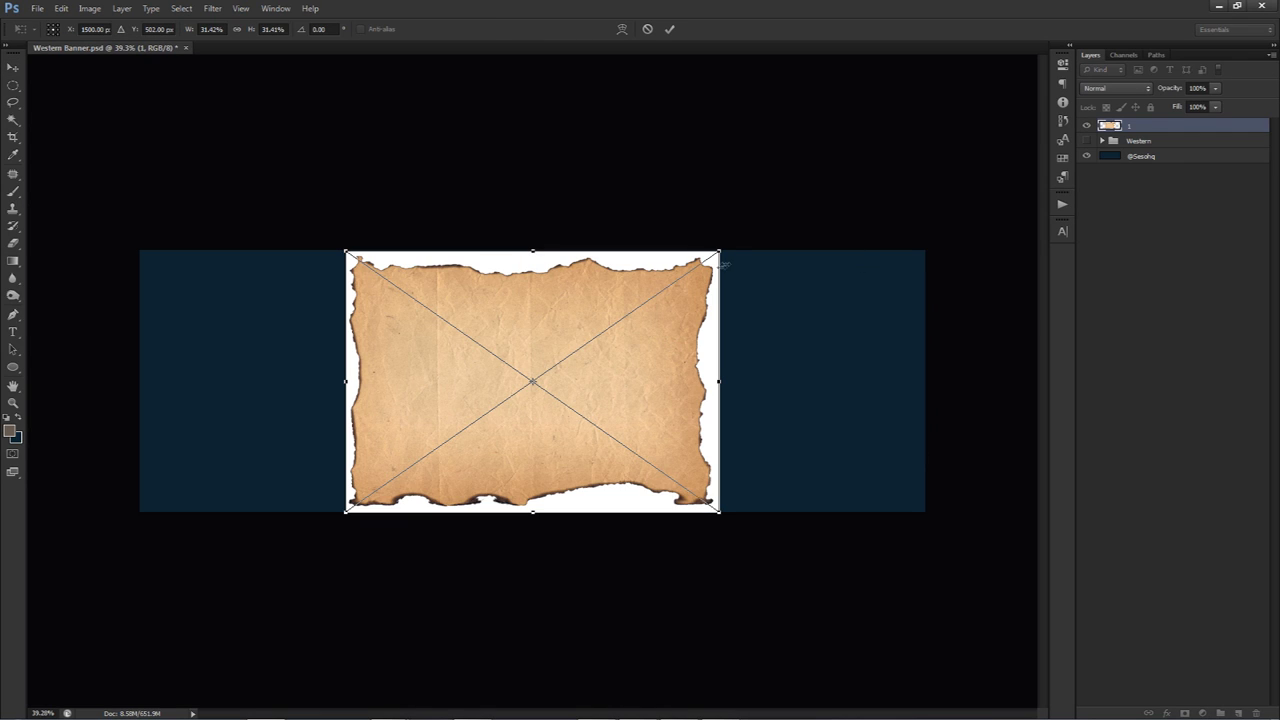
left_click_drag(722, 248, 989, 119)
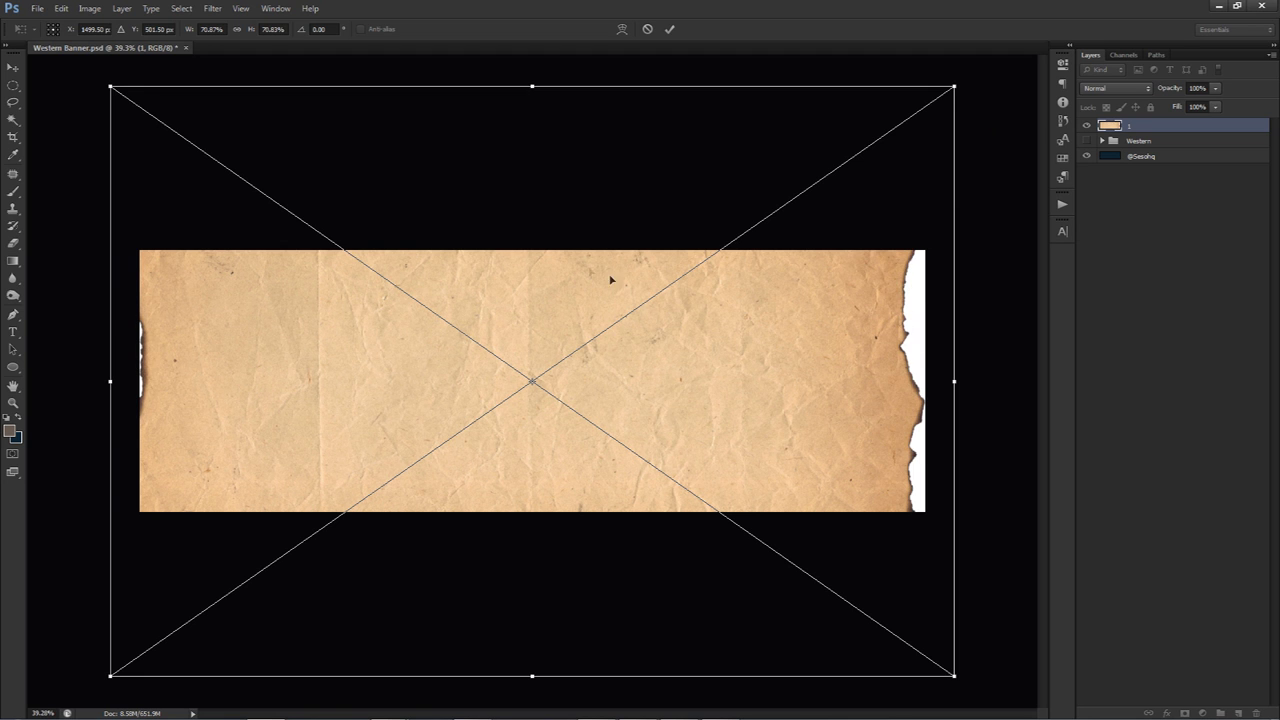
left_click_drag(680, 376, 687, 371)
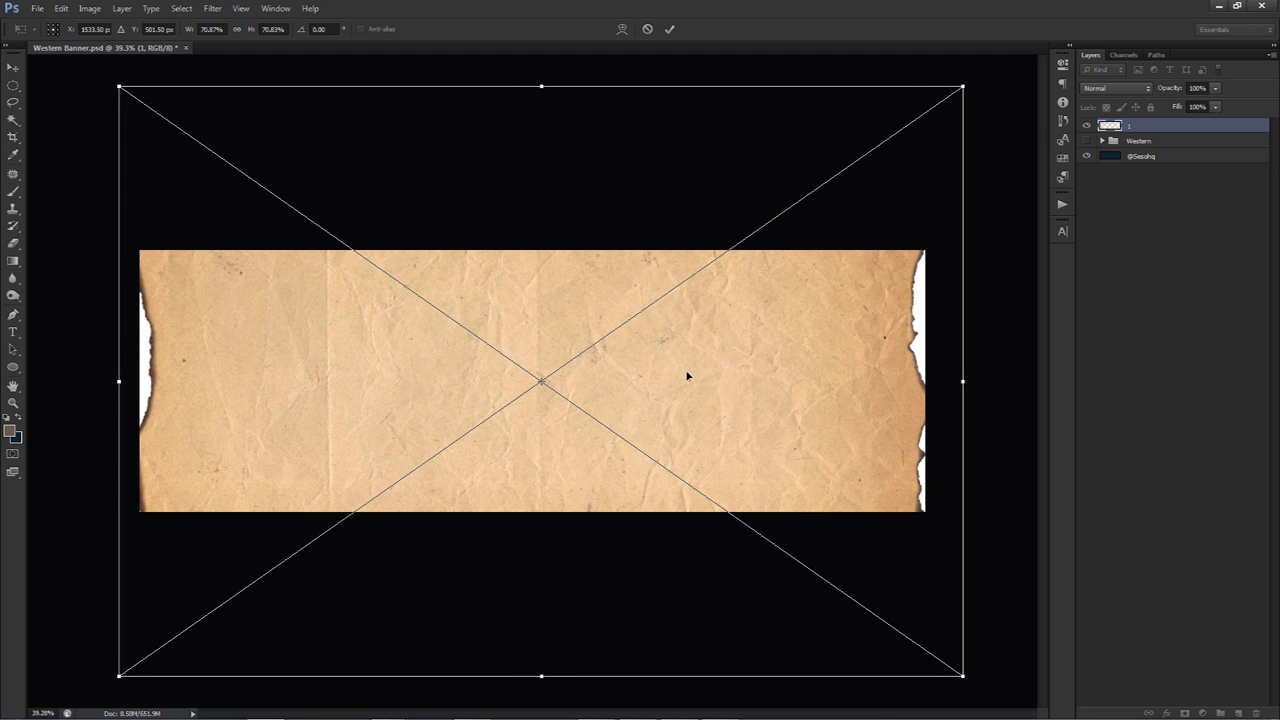
key("Return")
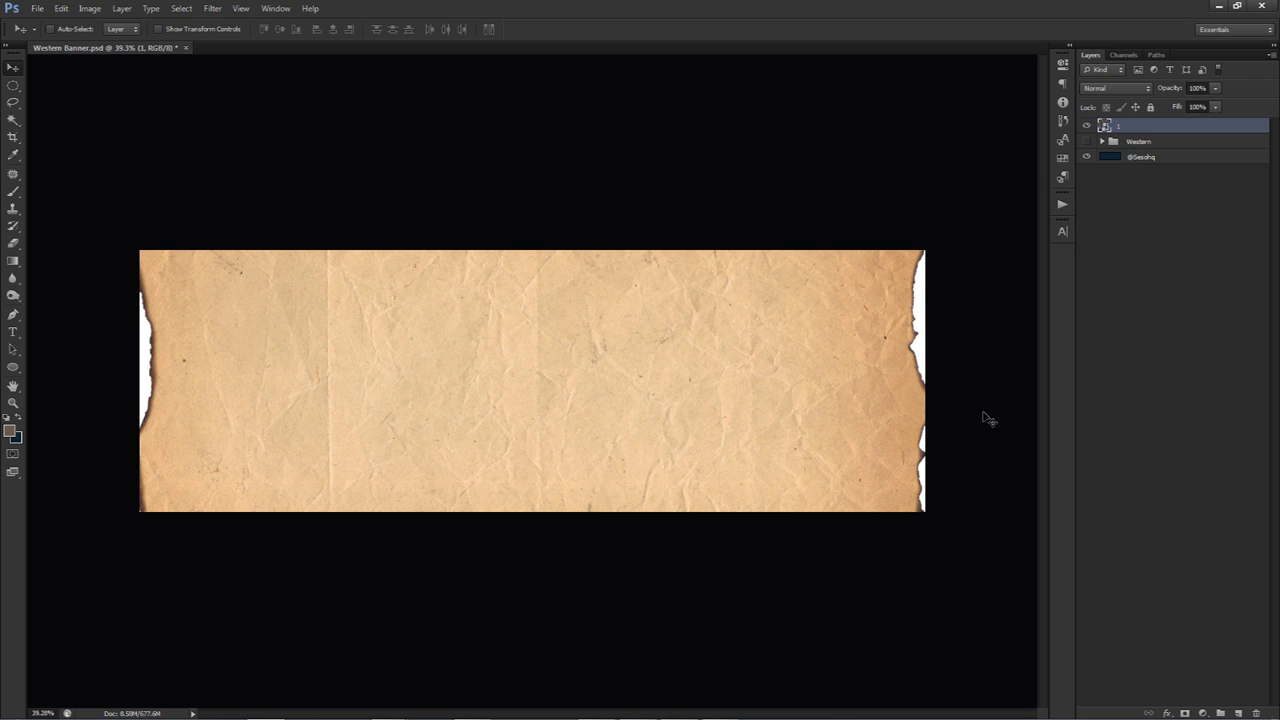
Add a layer mask to parchment layer 1 and mask out the white areas beyond its torn side edges
left_click(1185, 713)
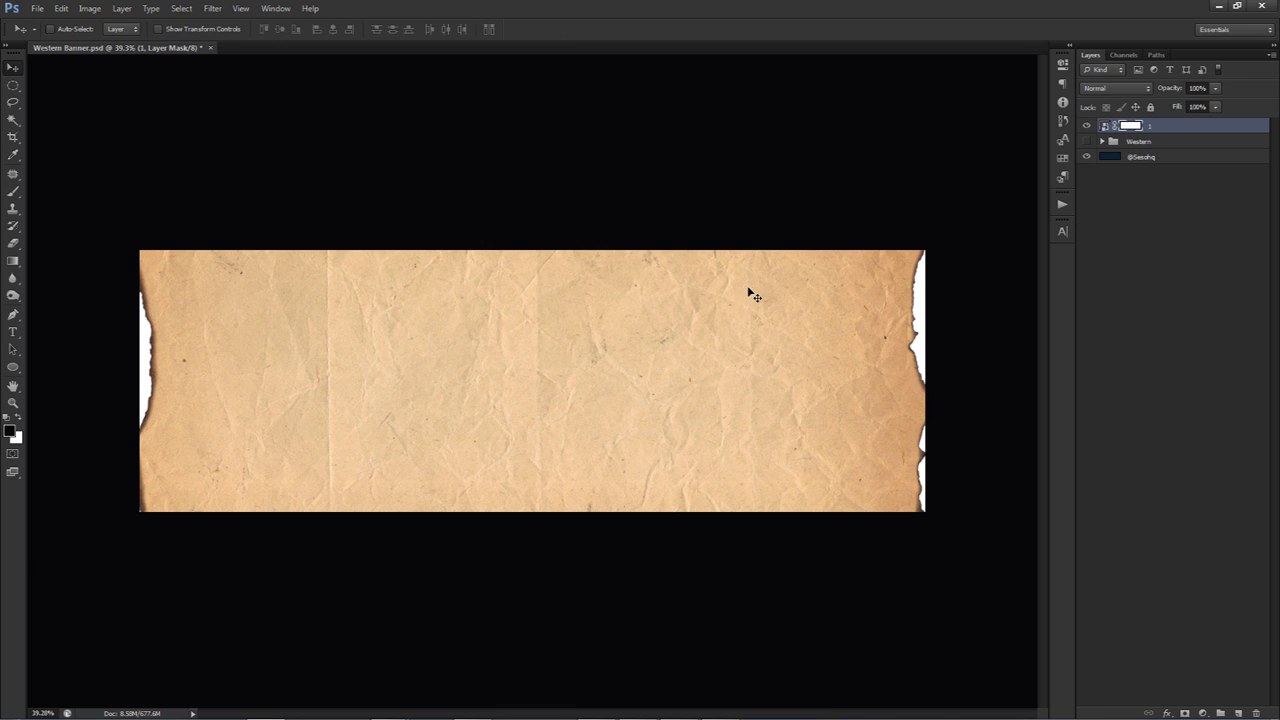
key("w")
left_click(921, 300)
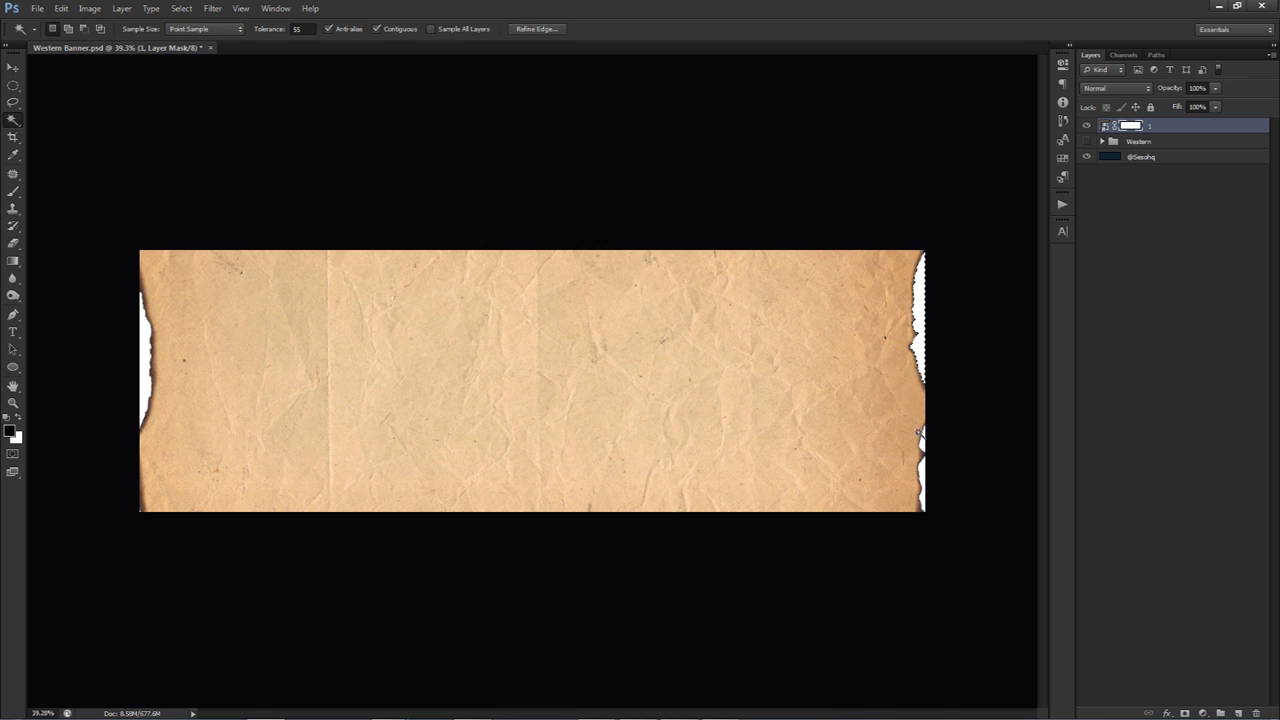
left_click(922, 472, "shift")
key("alt+BackSpace")
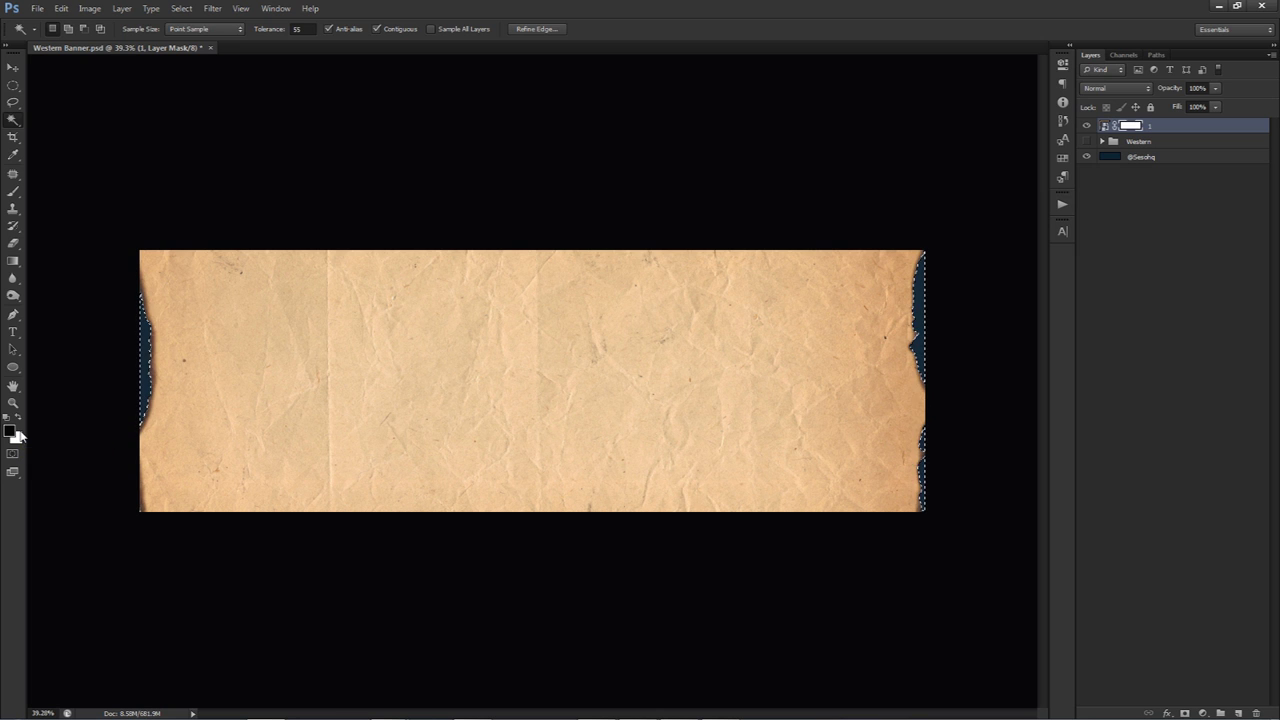
key("ctrl+d")
key("v")
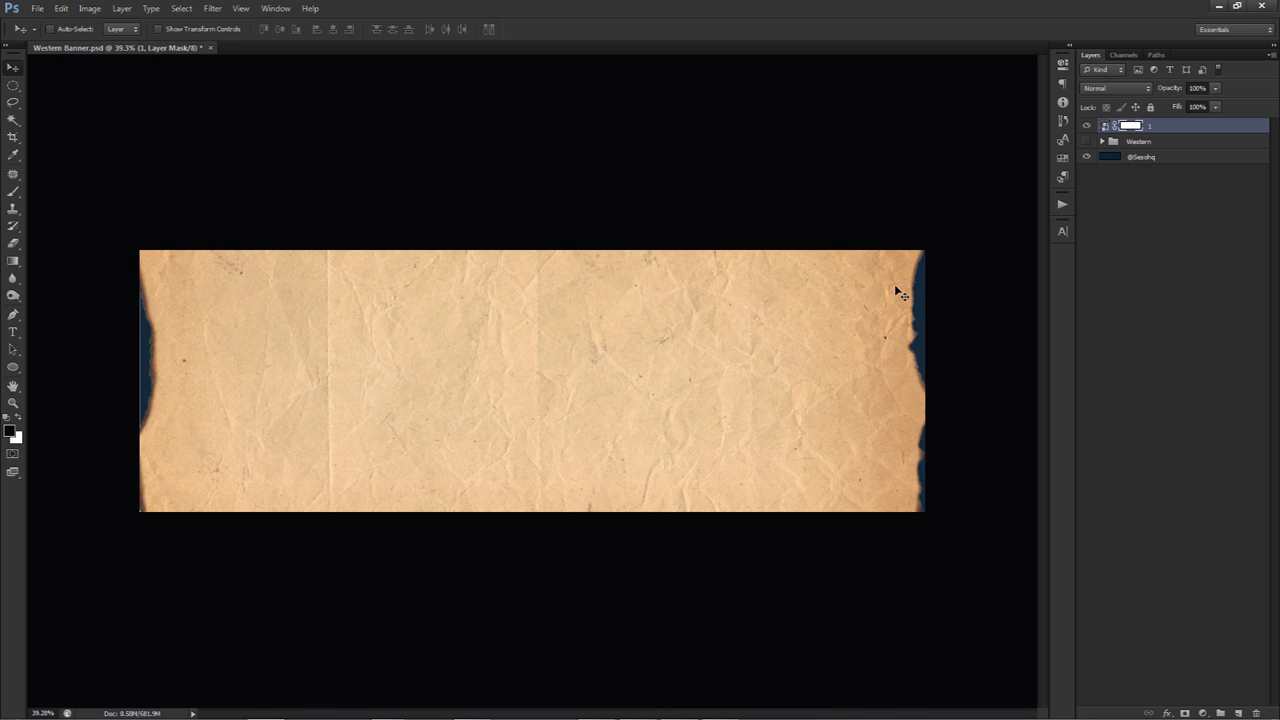
Duplicate parchment layer 1 and move the copy down until its torn upper edge shows inside the banner
left_click(1103, 126)
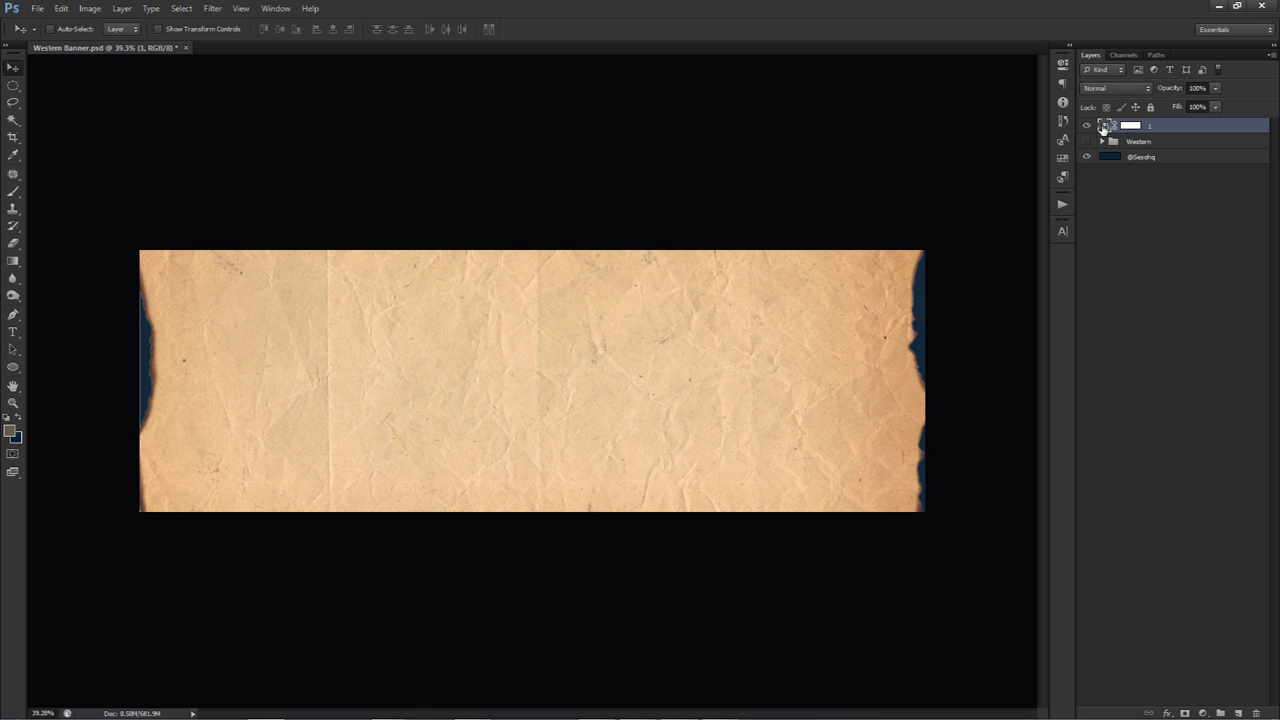
key("ctrl+j")
left_click_drag(766, 271, 762, 394)
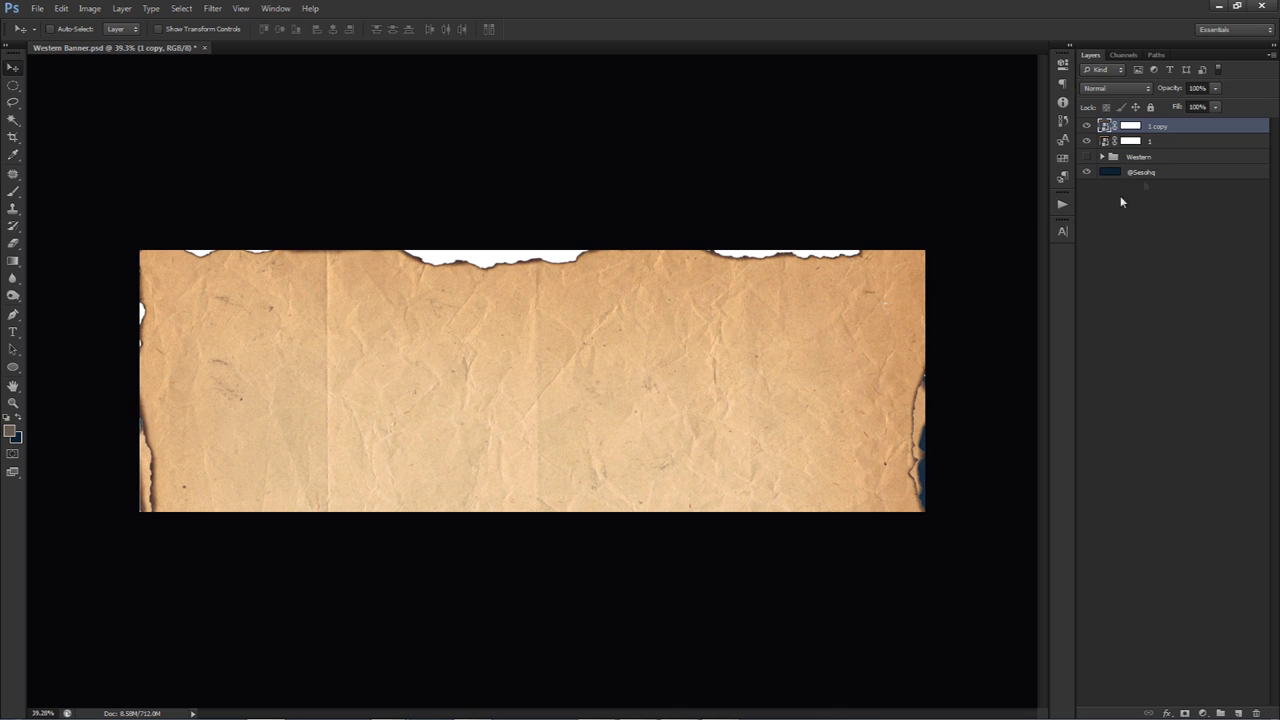
Mask out the white areas along the upper and left torn edges of the parchment layer 1 copy
left_click(1128, 126)
key("w")
left_click(751, 256)
left_click(421, 258, "shift")
left_click(202, 253, "shift")
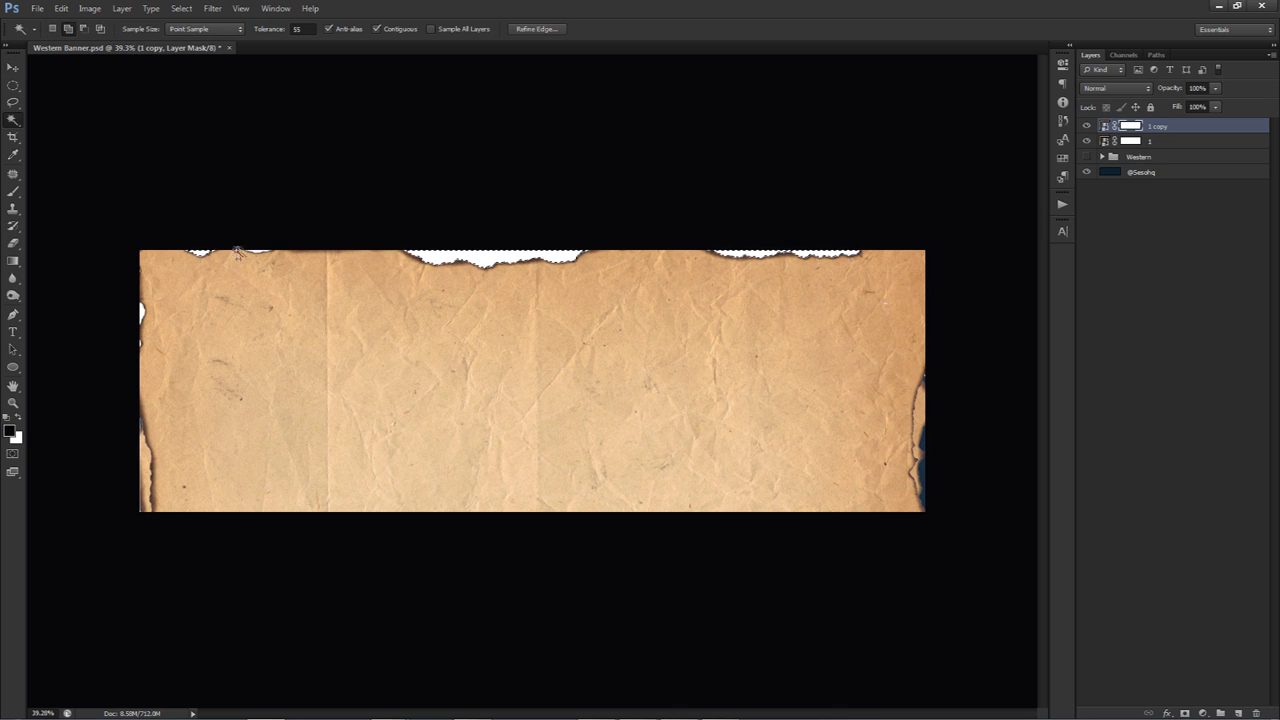
left_click(140, 344, "shift")
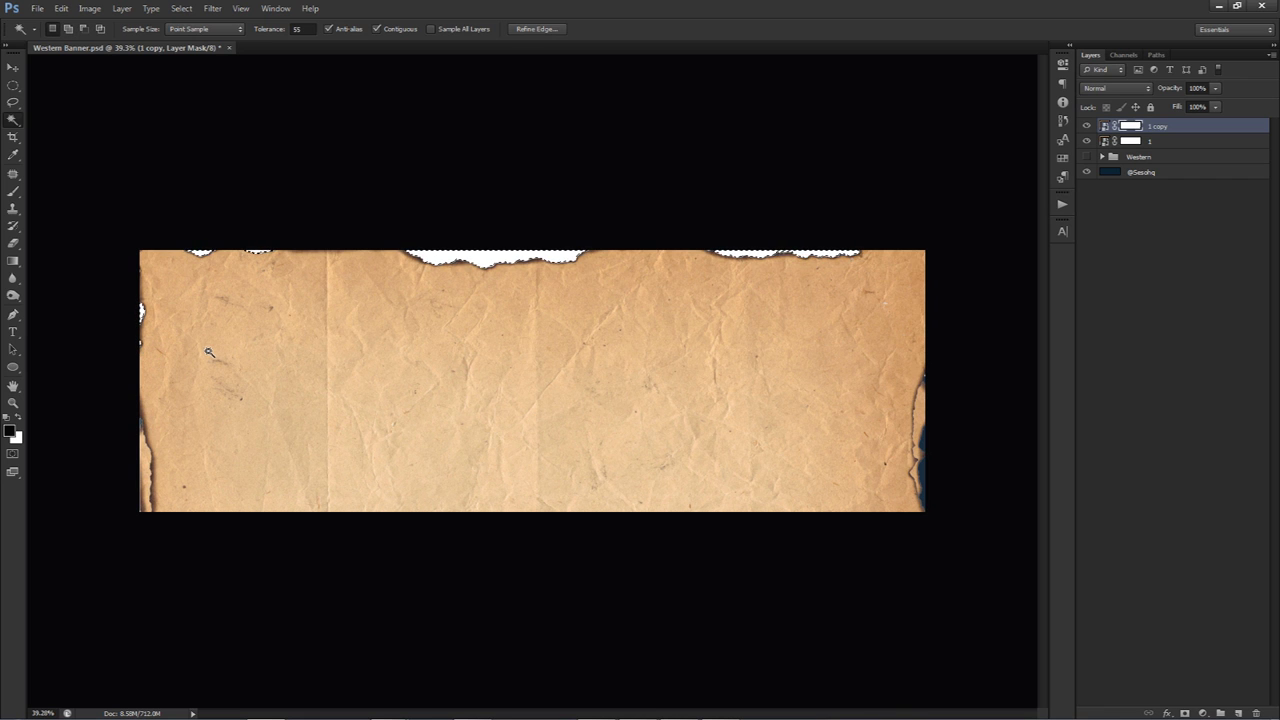
key("alt+BackSpace")
key("ctrl+d")
key("v")
key("v")
Toggle both parchment layers to compare them, and mask the leftover white patch at the upper edge of 1 copy
left_click(1087, 141)
left_click(1087, 141)
left_click(1088, 127)
left_click(1088, 127)
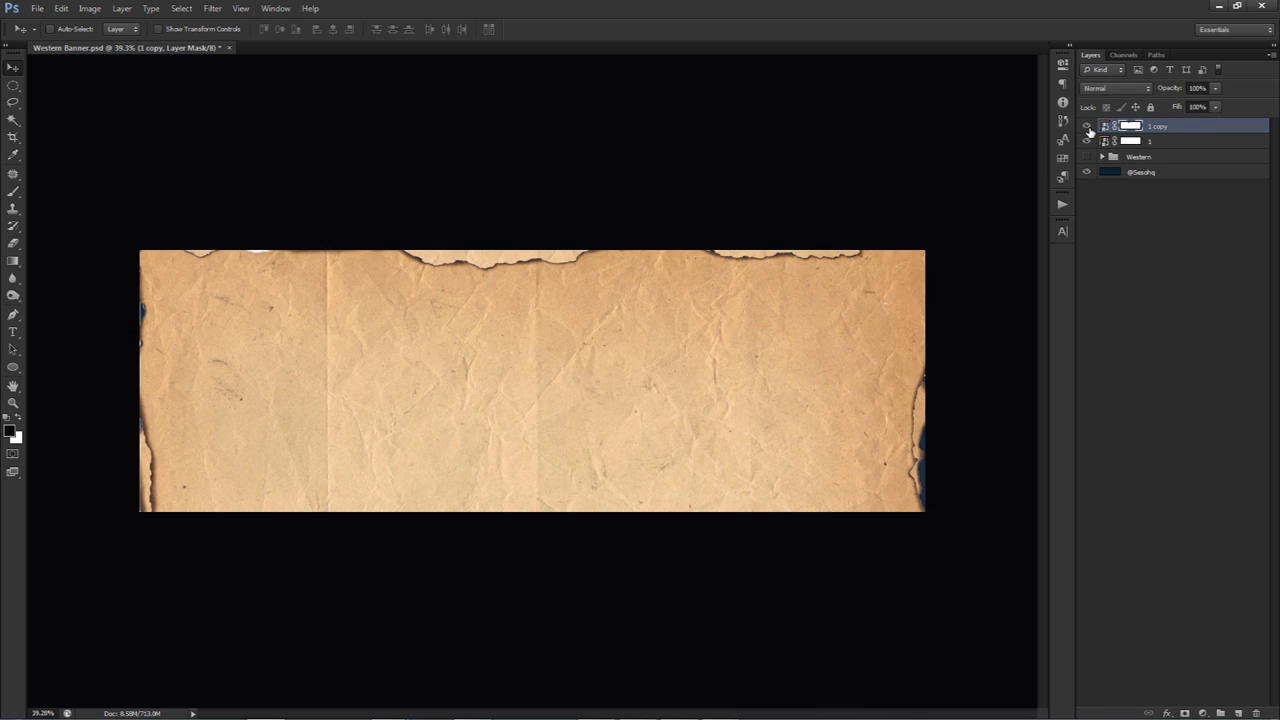
key("w")
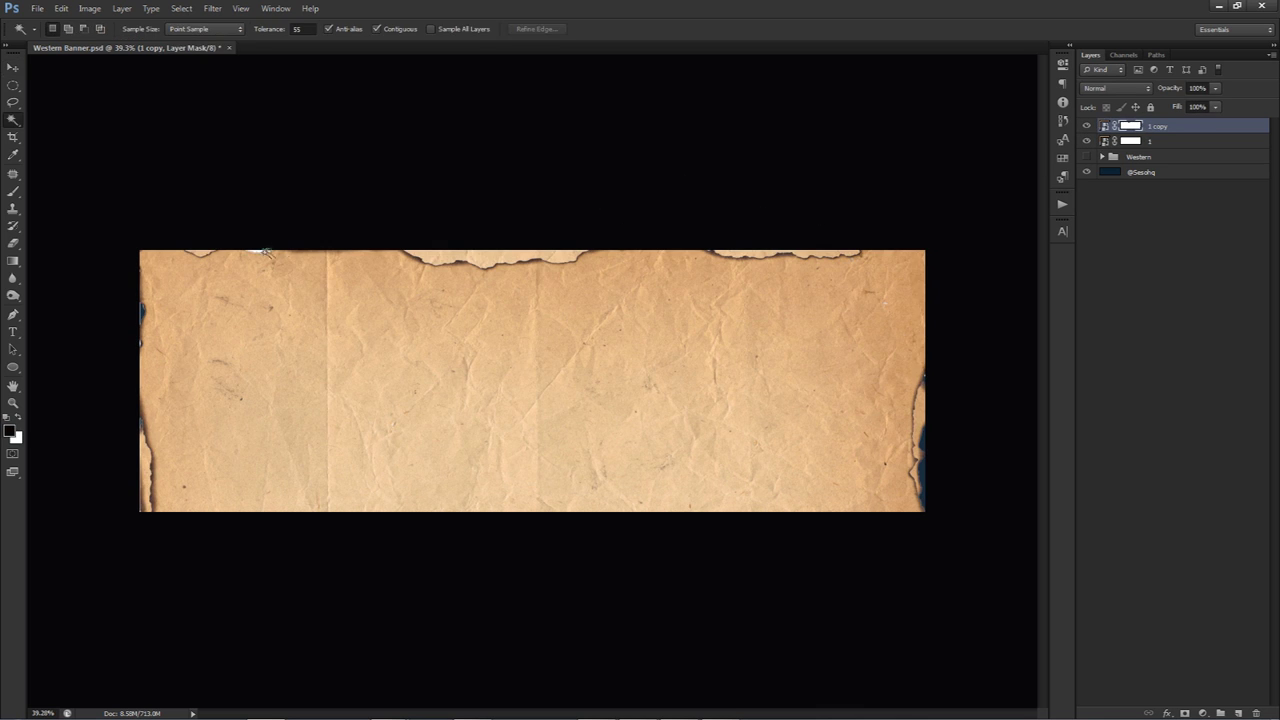
key("ctrl+d")
Duplicate the 1 copy layer and move the duplicate up until its torn lower edge shows inside the banner
key("ctrl+j")
left_click(690, 412)
key("ctrl+d")
key("v")
left_click_drag(703, 387, 714, 353)
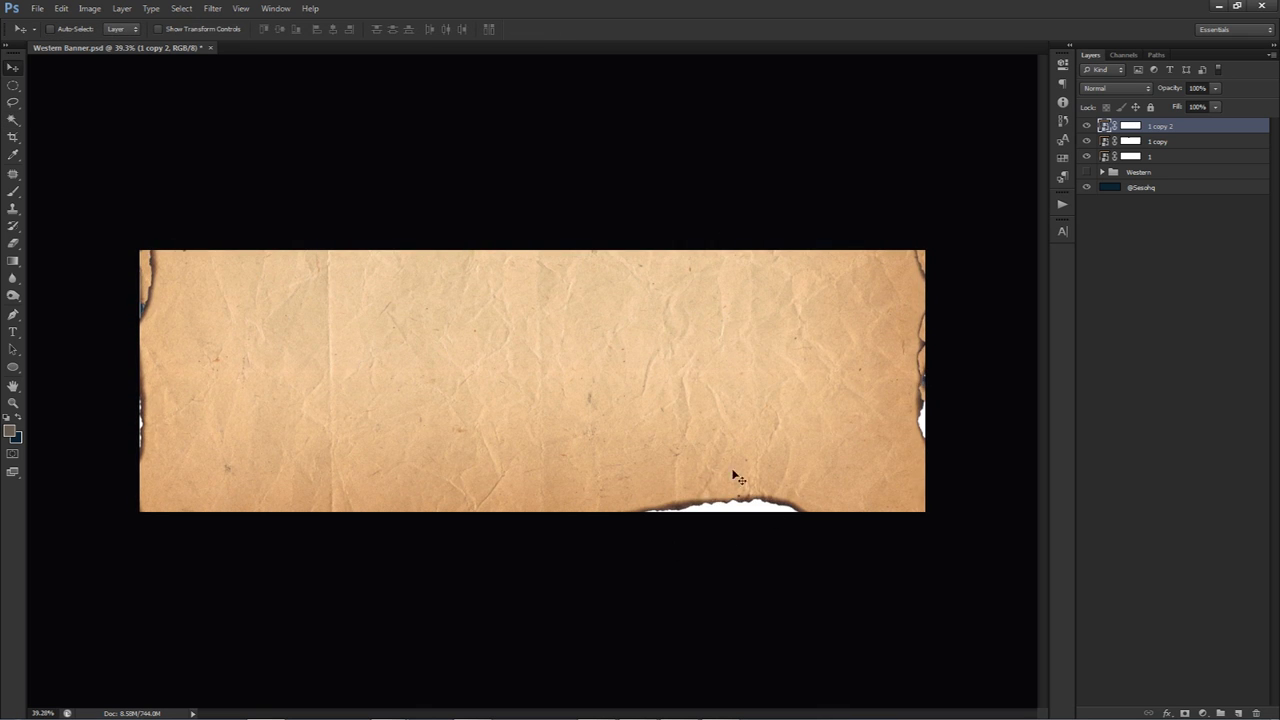
Mask out the white areas along the lower, right and left torn edges of the 1 copy 2 layer
left_click(1130, 127)
key("w")
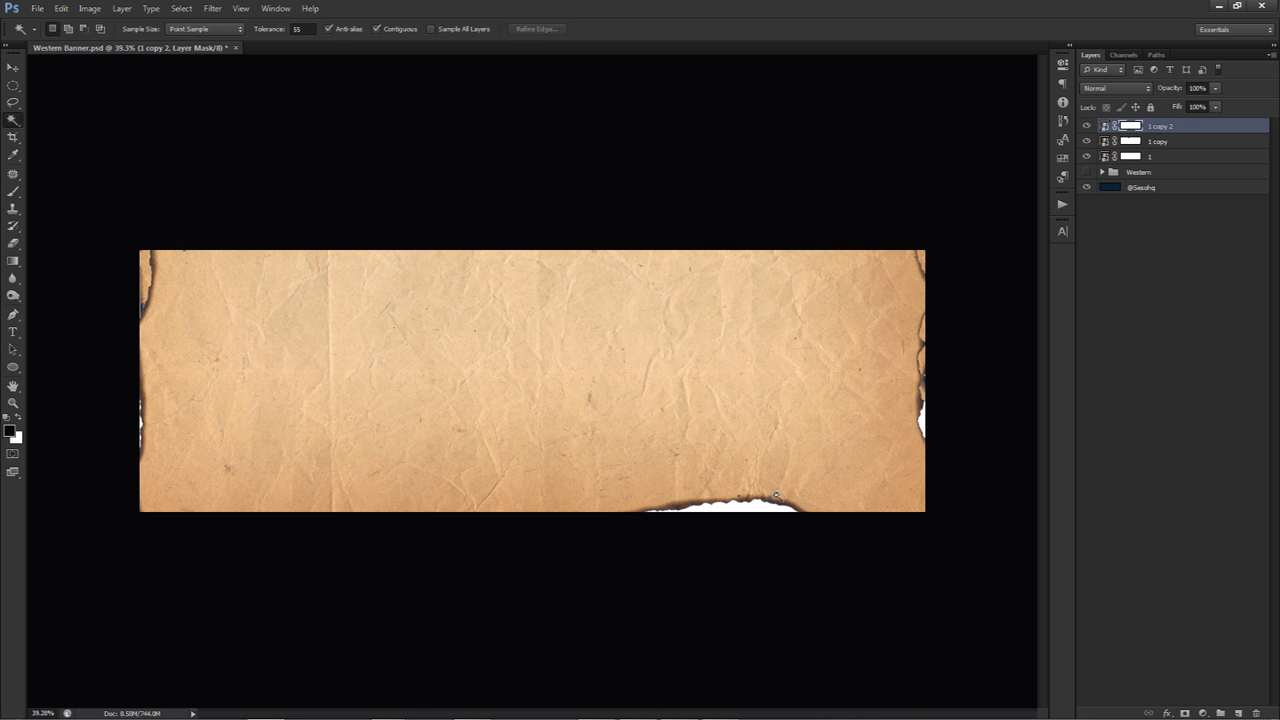
left_click(926, 425, "shift")
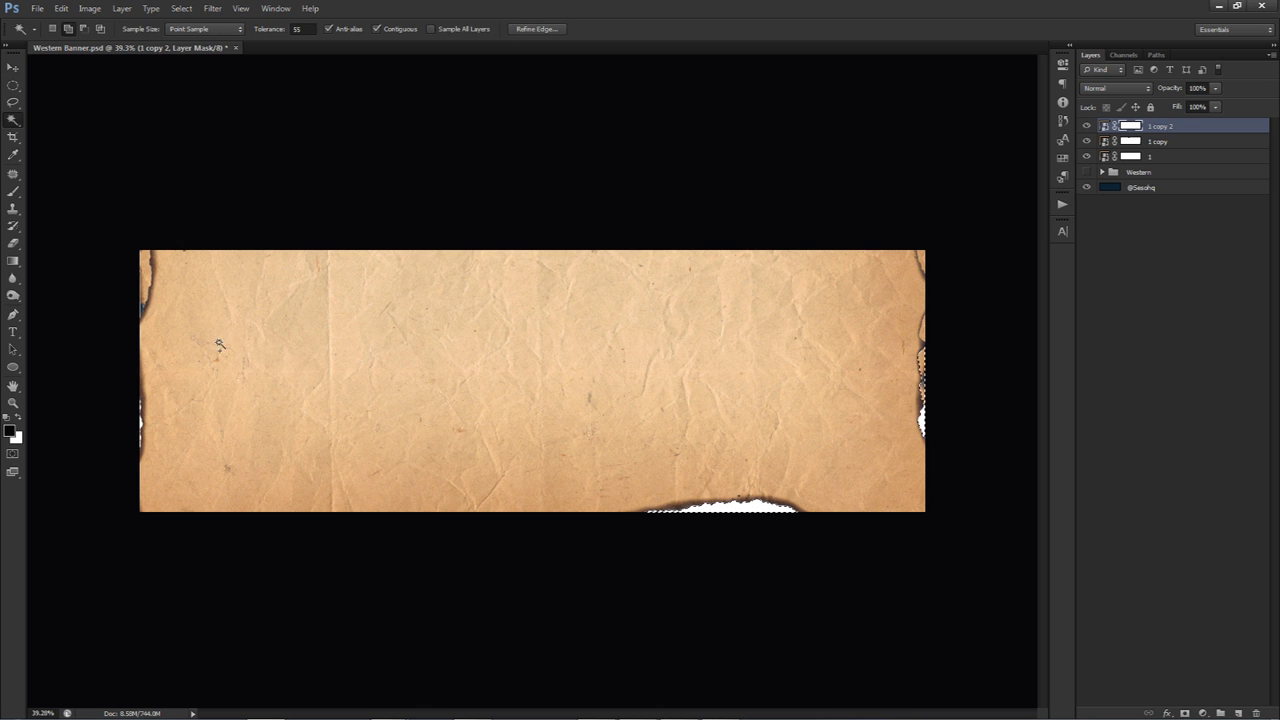
scroll(160, 417, "up", 10)
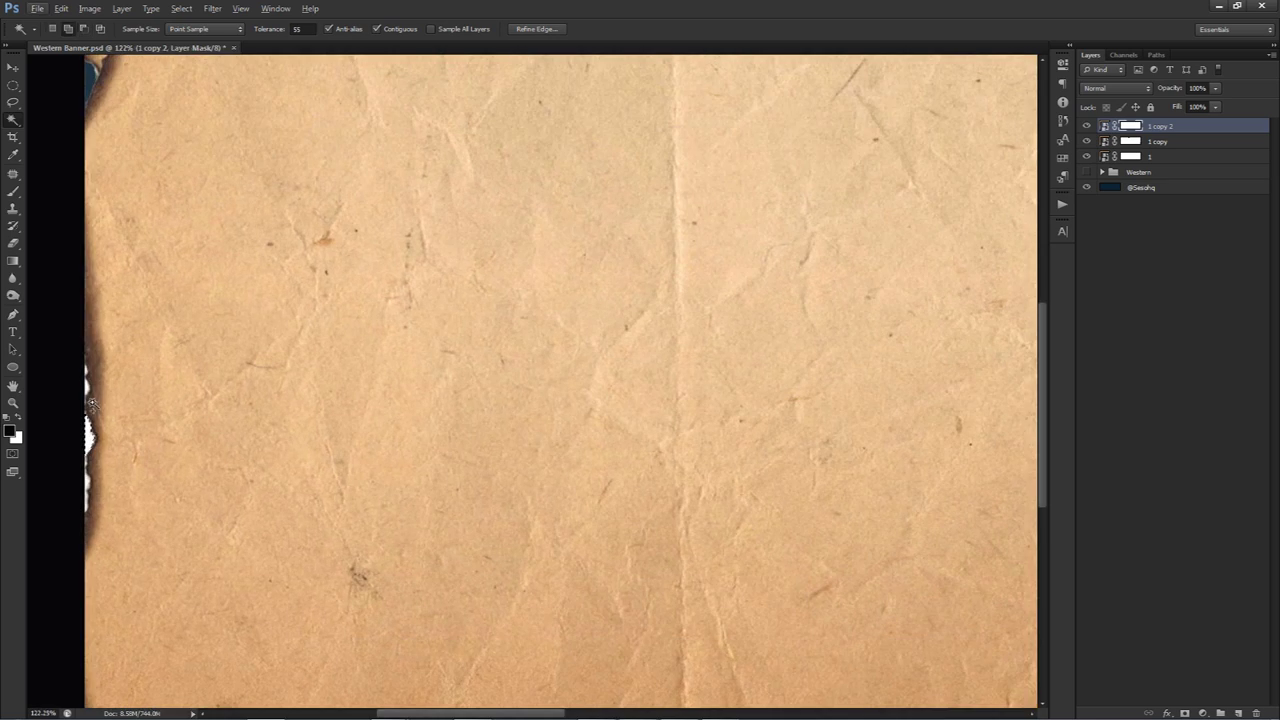
left_click(87, 477)
scroll(300, 450, "down", 5)
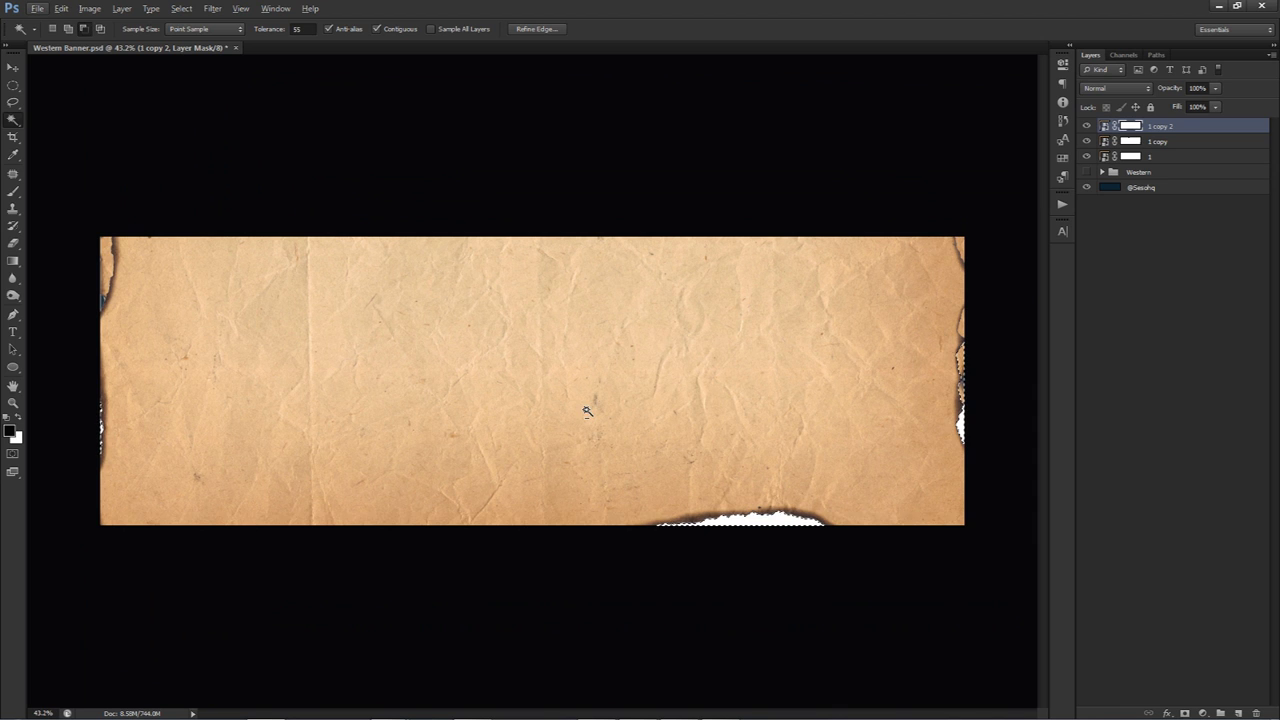
key("alt")
key("ctrl+d")
key("v")
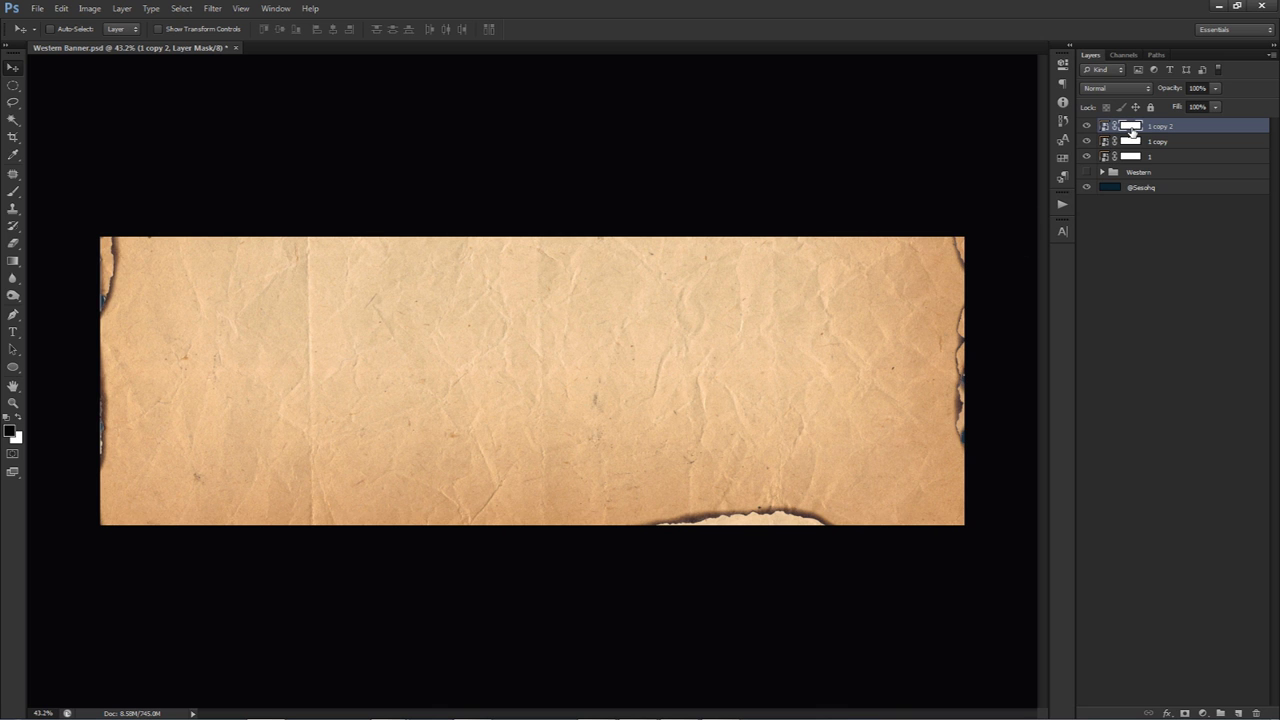
Paint black with a large soft brush on the 1 copy 2 mask, keeping only its torn lower edge
key("b")
mouse_move(449, 322)
left_mouse_down()
mouse_move(460, 346)
mouse_move(440, 330)
left_mouse_up()
mouse_move(226, 294)
left_mouse_down()
mouse_move(83, 403)
mouse_move(89, 391)
left_mouse_up()
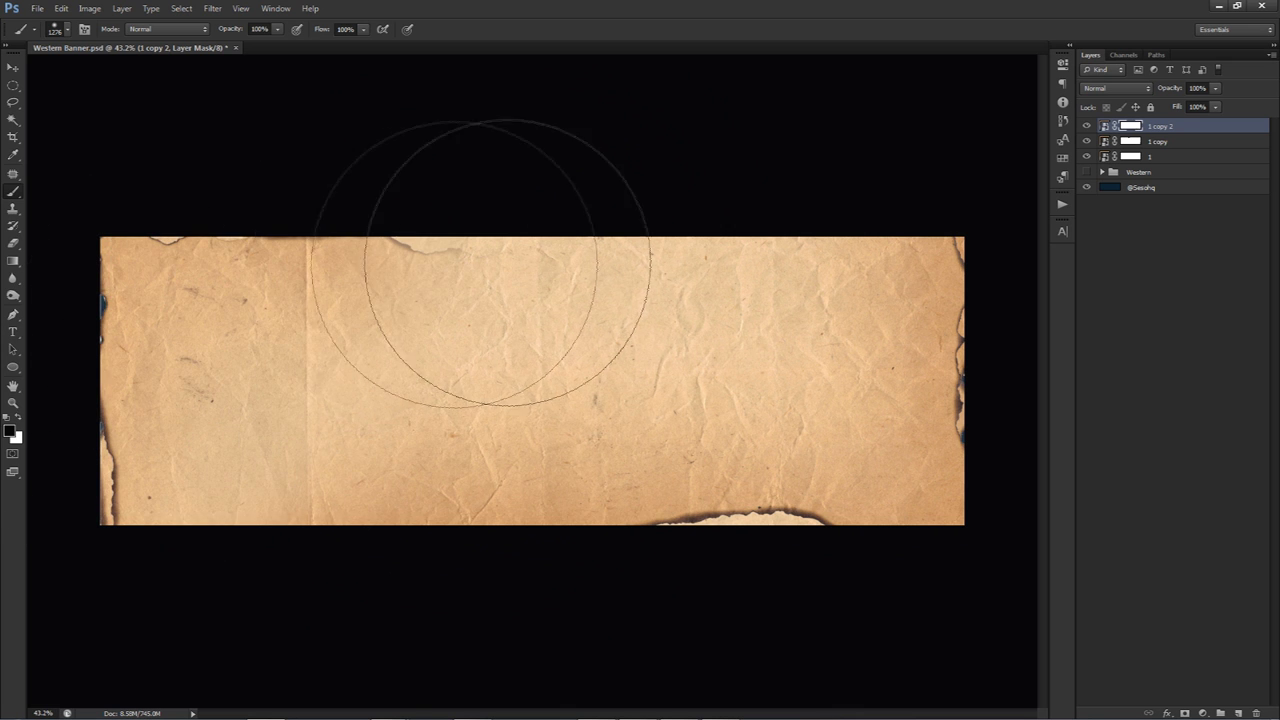
left_click_drag(454, 263, 523, 259)
right_click(455, 322)
left_click_drag(759, 257, 743, 234)
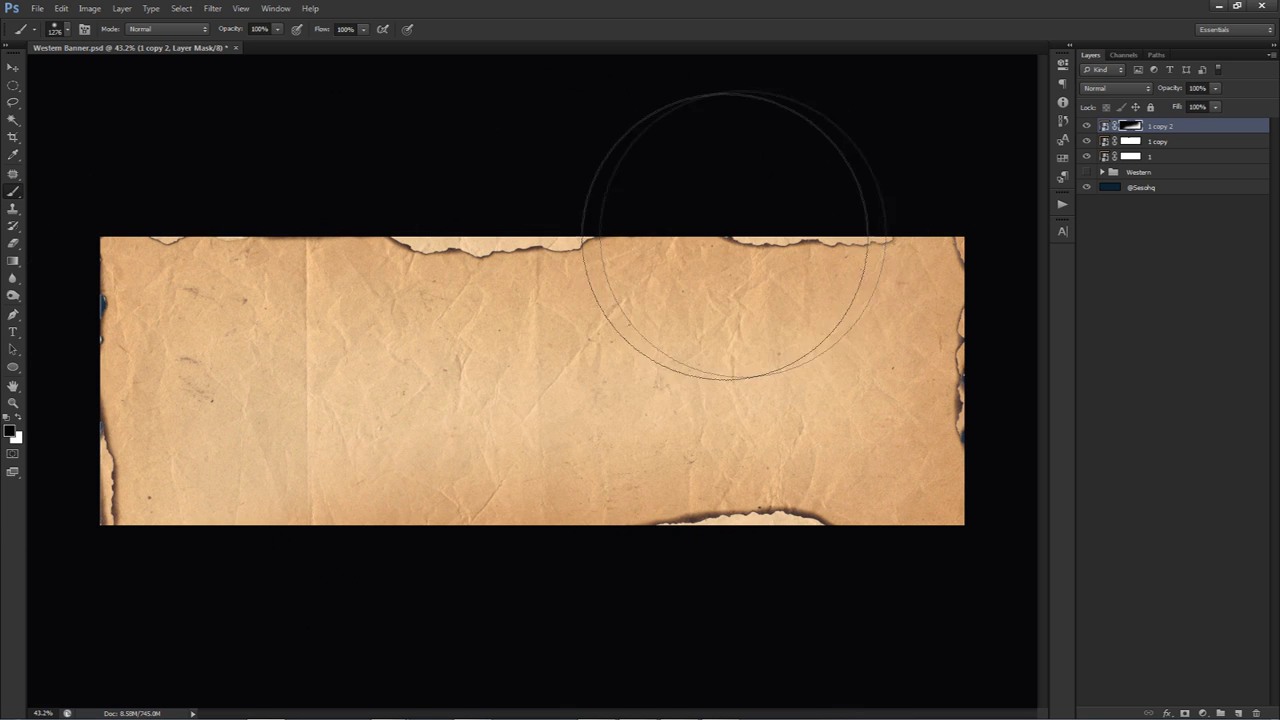
left_click_drag(858, 286, 816, 286)
mouse_move(885, 257)
left_mouse_down()
mouse_move(936, 299)
mouse_move(992, 430)
left_mouse_up()
right_click(871, 357, "alt")
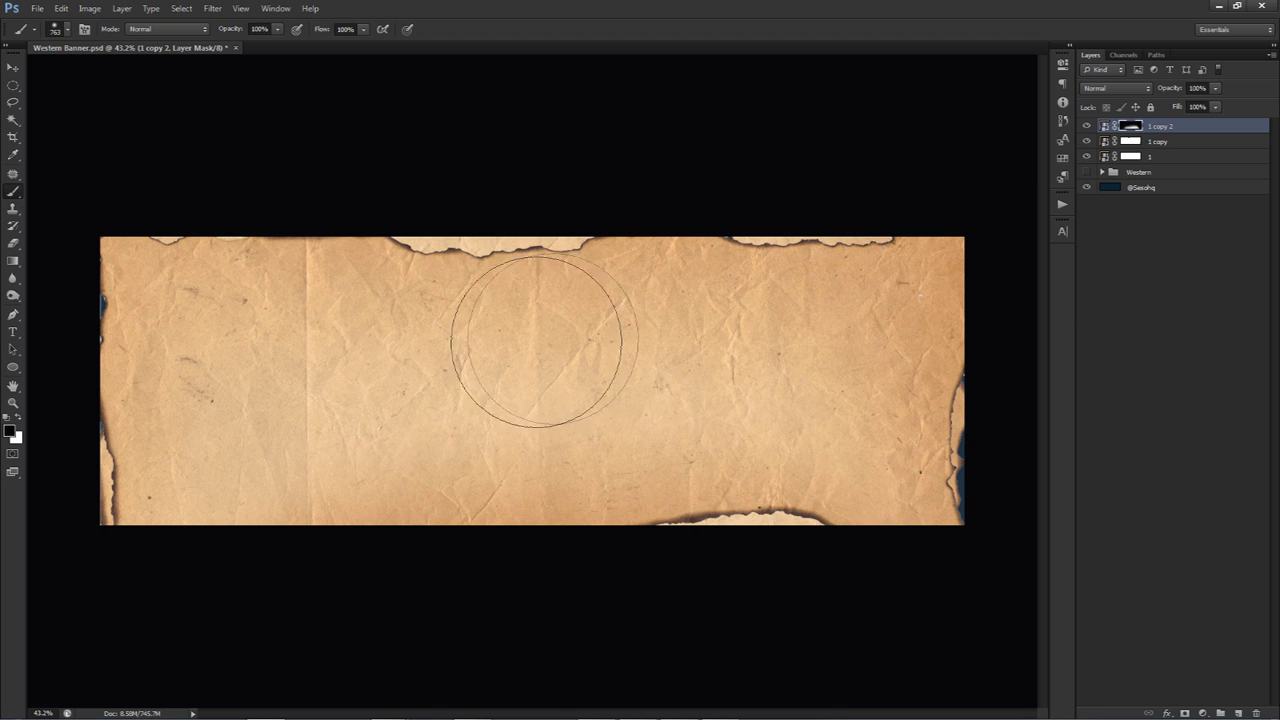
key("v")
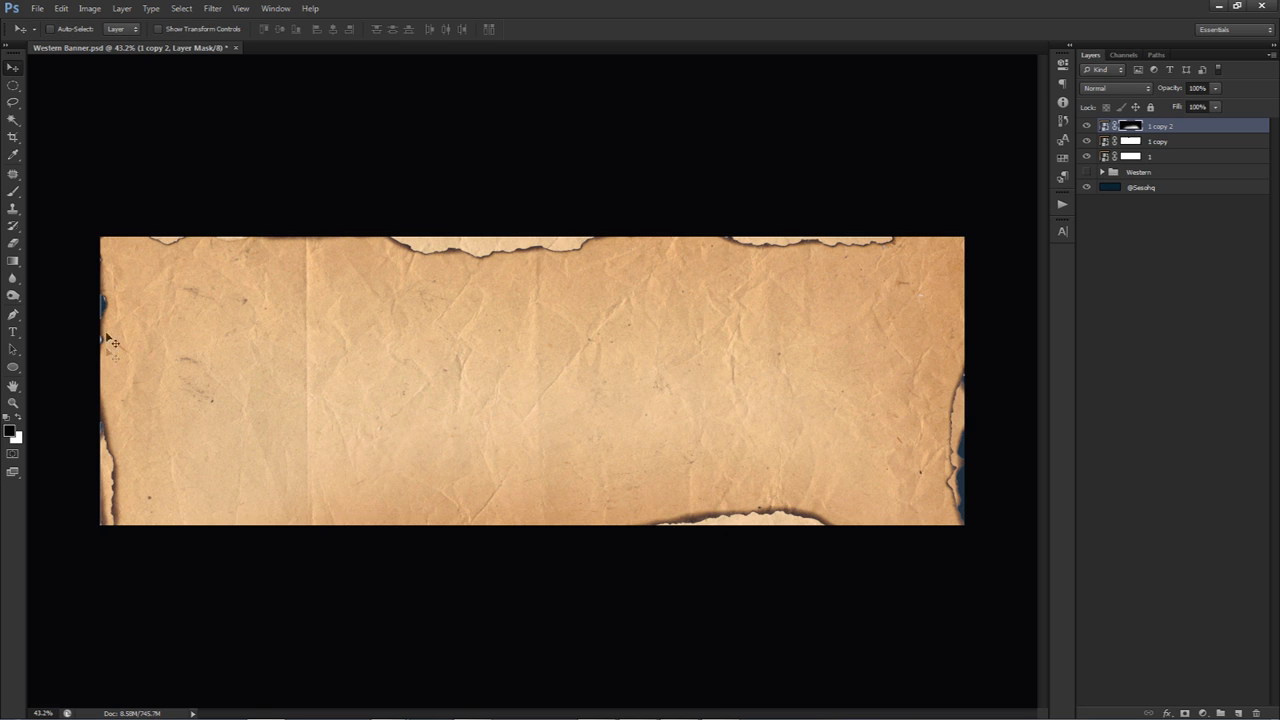
Duplicate parchment layer 1 twice beneath the original and shift the copies sideways to fill the blue gaps at both edges
left_click(1165, 158)
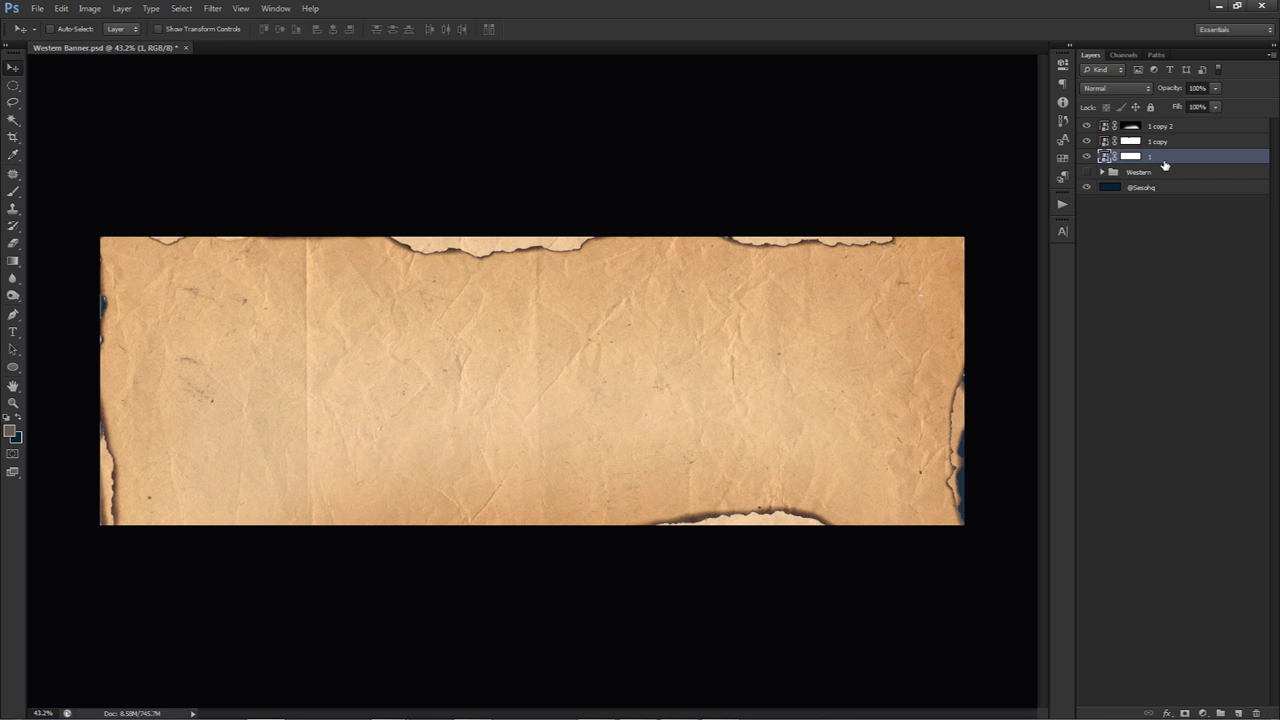
left_click_drag(1165, 162, 1155, 176)
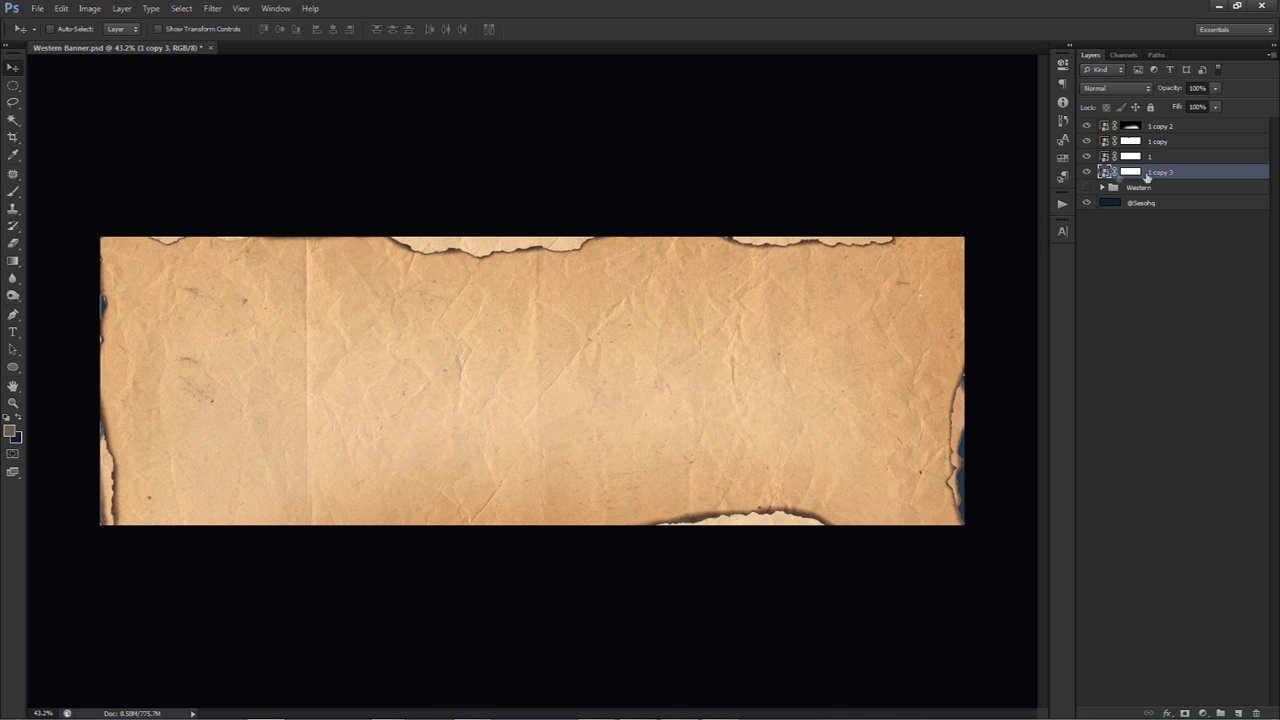
left_click_drag(538, 410, 597, 405)
key("ctrl+j")
left_click_drag(545, 410, 394, 407)
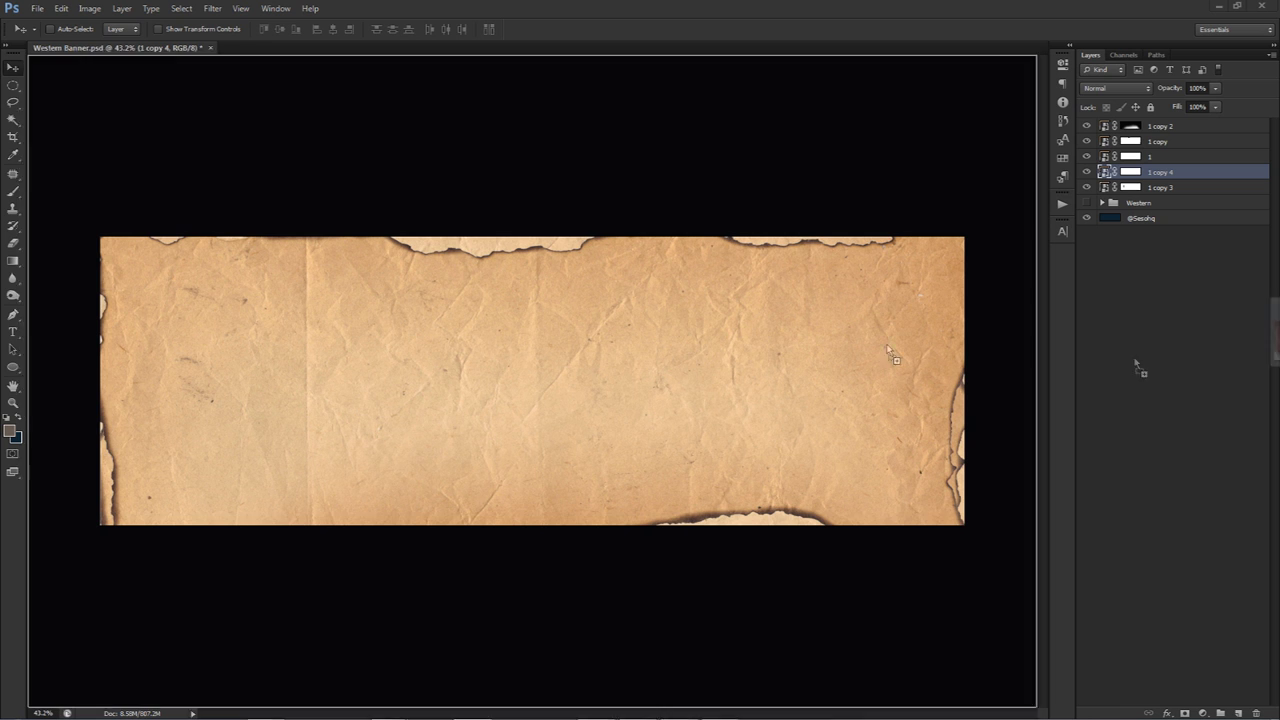
Place wood texture image 2 and reorder the layers so it sits above the parchment layers and beneath the Western group
left_click_drag(822, 342, 822, 340)
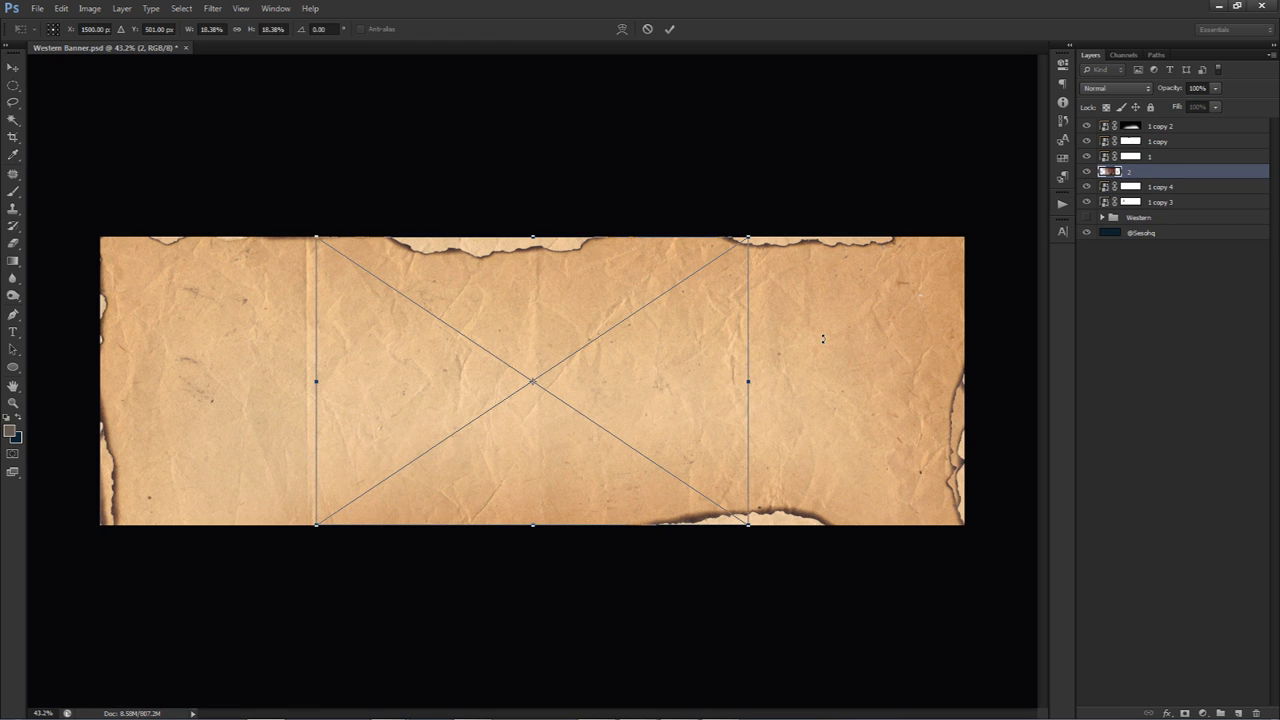
key("Return")
left_click_drag(1150, 171, 1150, 121)
left_click(1150, 203, "shift")
mouse_move(1150, 203)
left_mouse_down()
mouse_move(1163, 229)
mouse_move(1157, 219)
left_mouse_up()
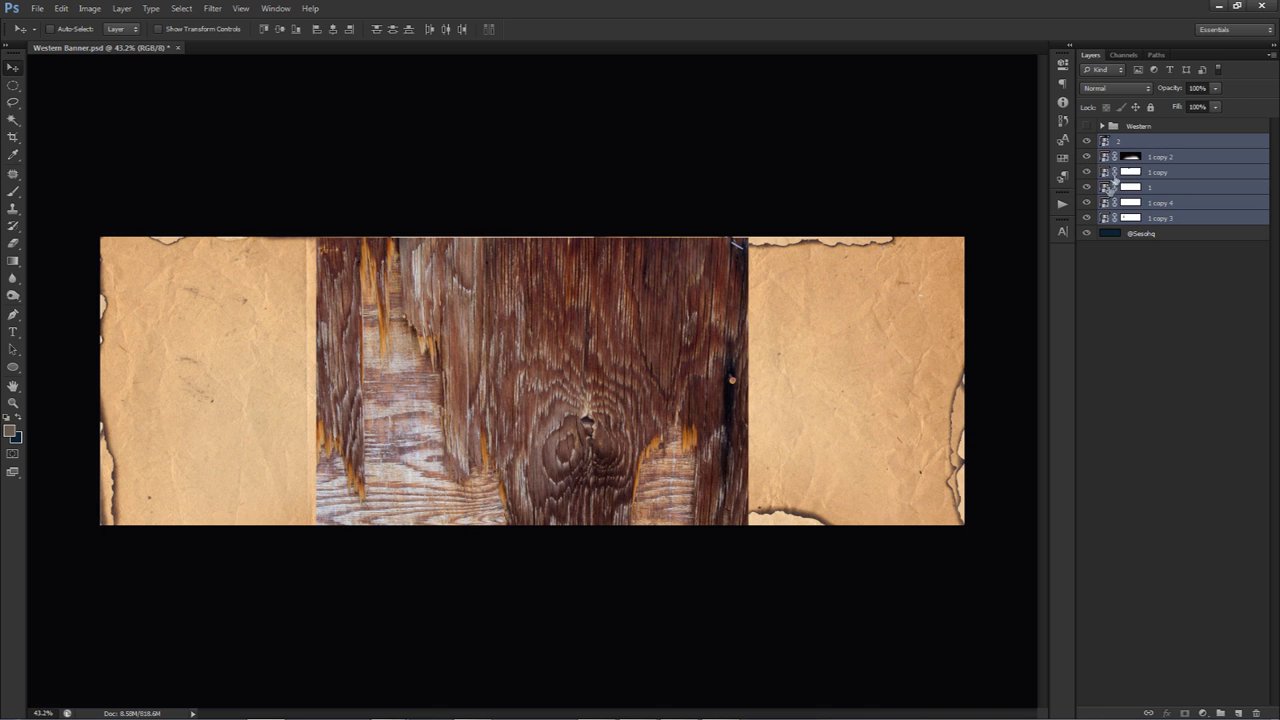
Scale layer 2 up proportionally and shift it down until the wood texture covers the whole banner
left_click(1150, 143)
key("ctrl+t")
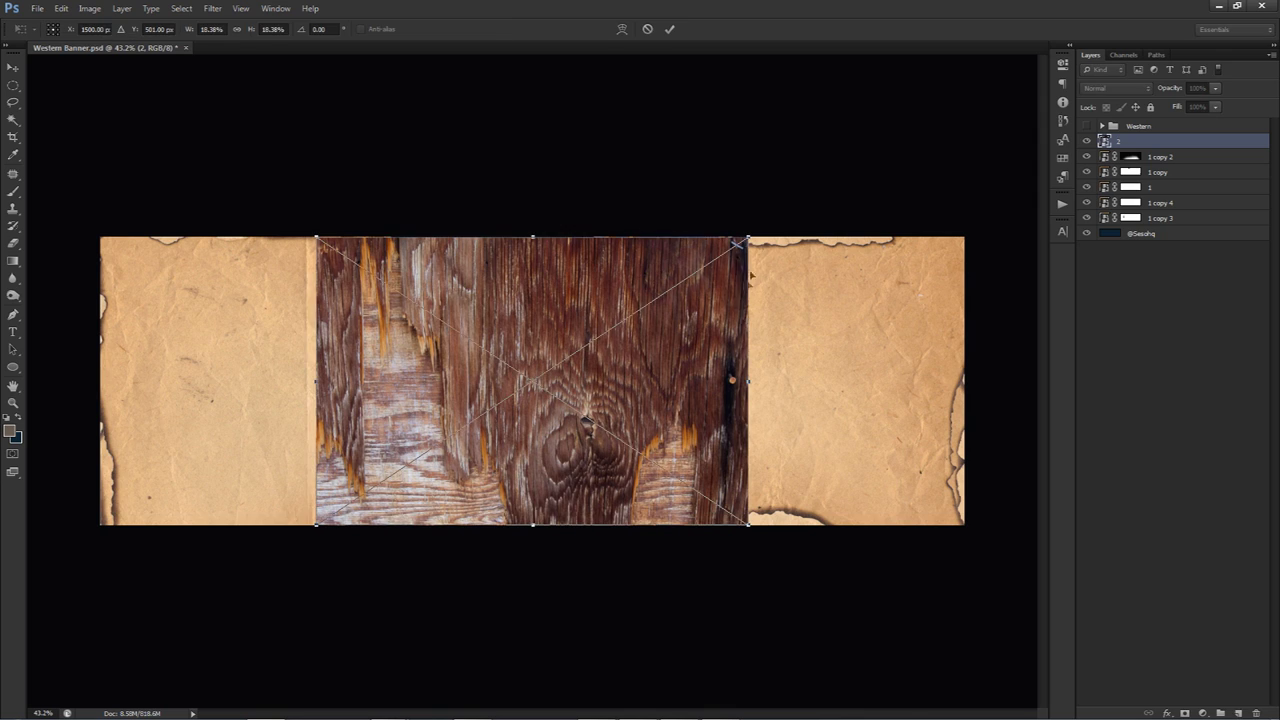
left_click_drag(748, 238, 1072, 132)
left_click_drag(826, 358, 826, 443)
key("Return")
Set layer 2 to Pin Light at 25% opacity and reposition its grain so the wood knot shows over the parchment
left_click(1121, 89)
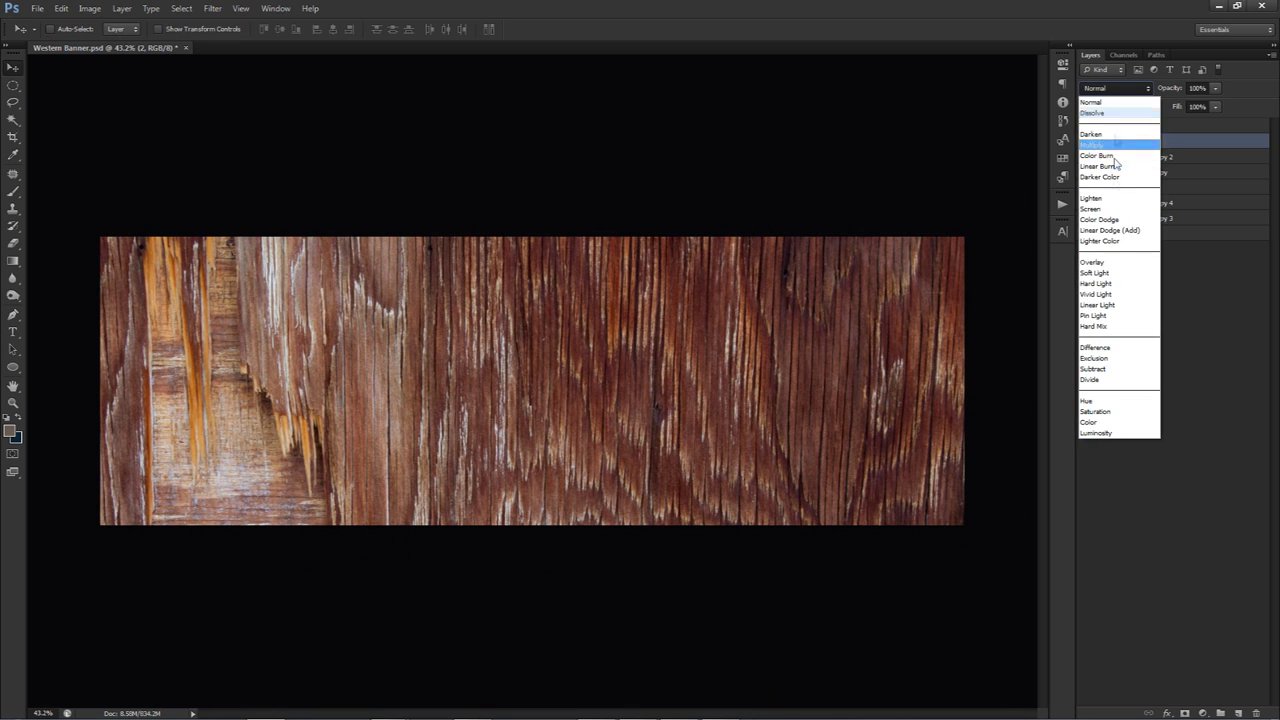
left_click(1108, 318)
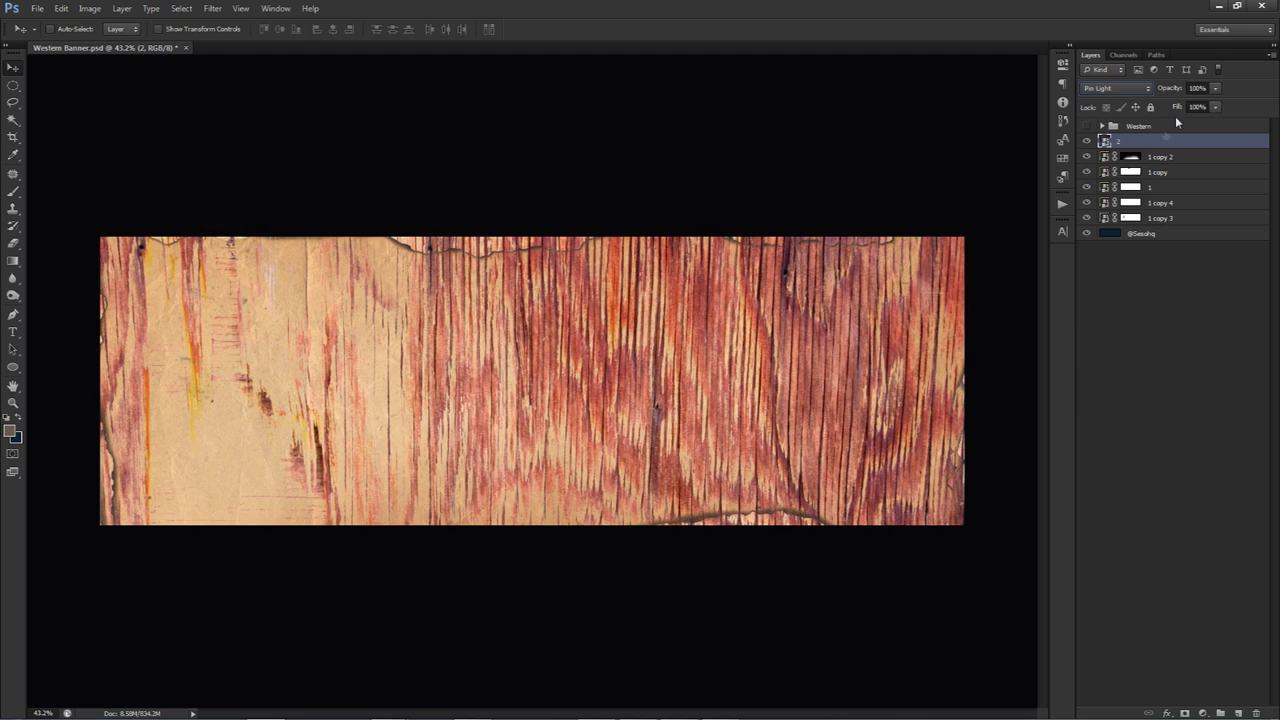
left_click_drag(1218, 88, 1173, 102)
left_click_drag(834, 371, 810, 350)
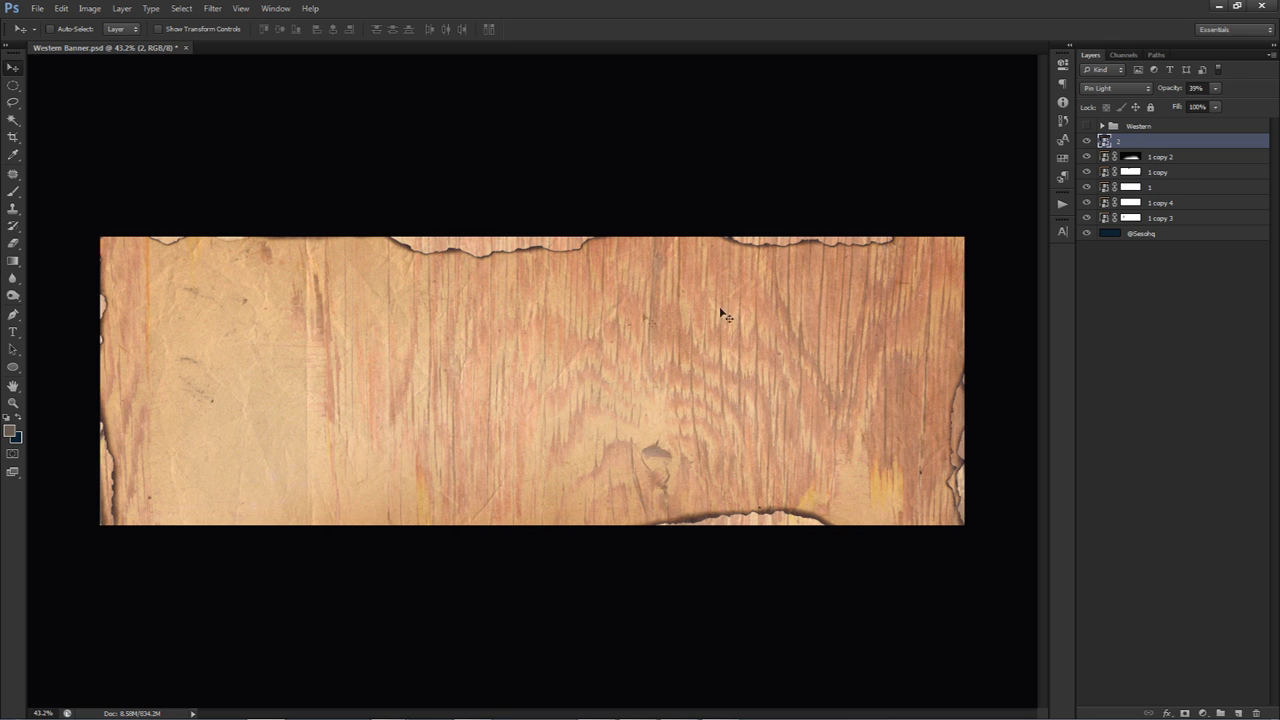
left_click_drag(731, 371, 750, 336)
left_click(1196, 86)
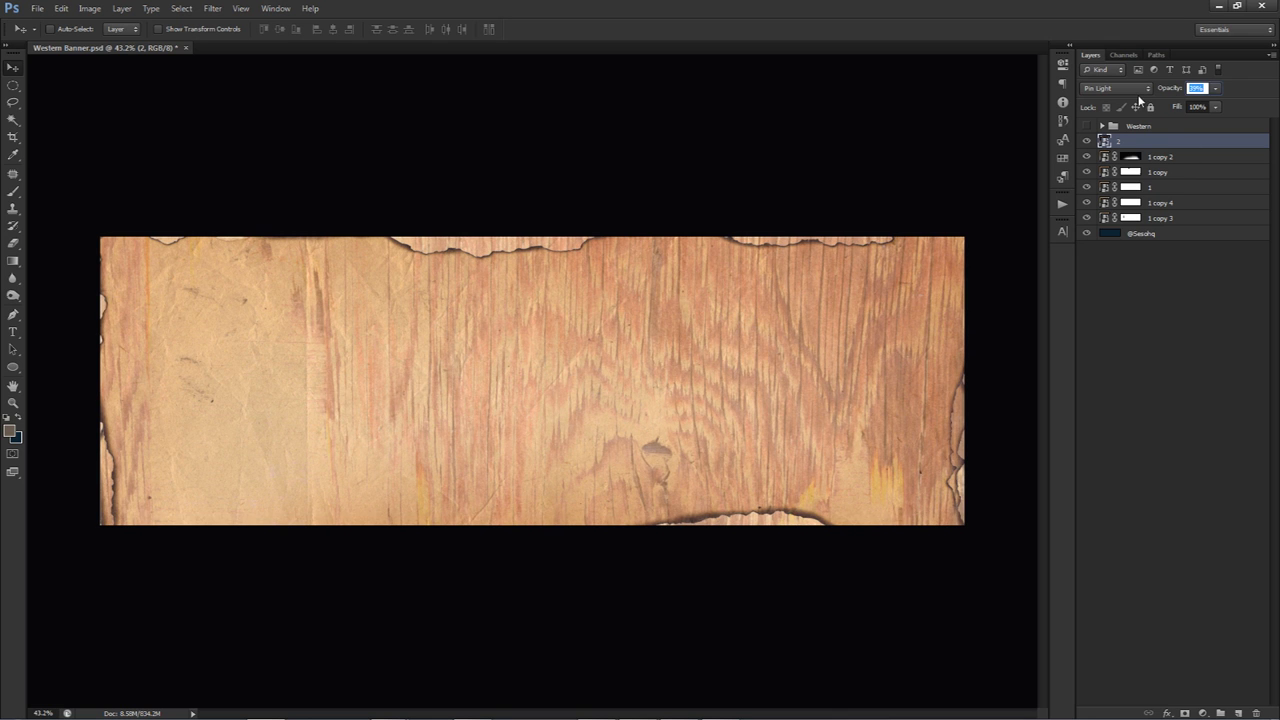
type("25")
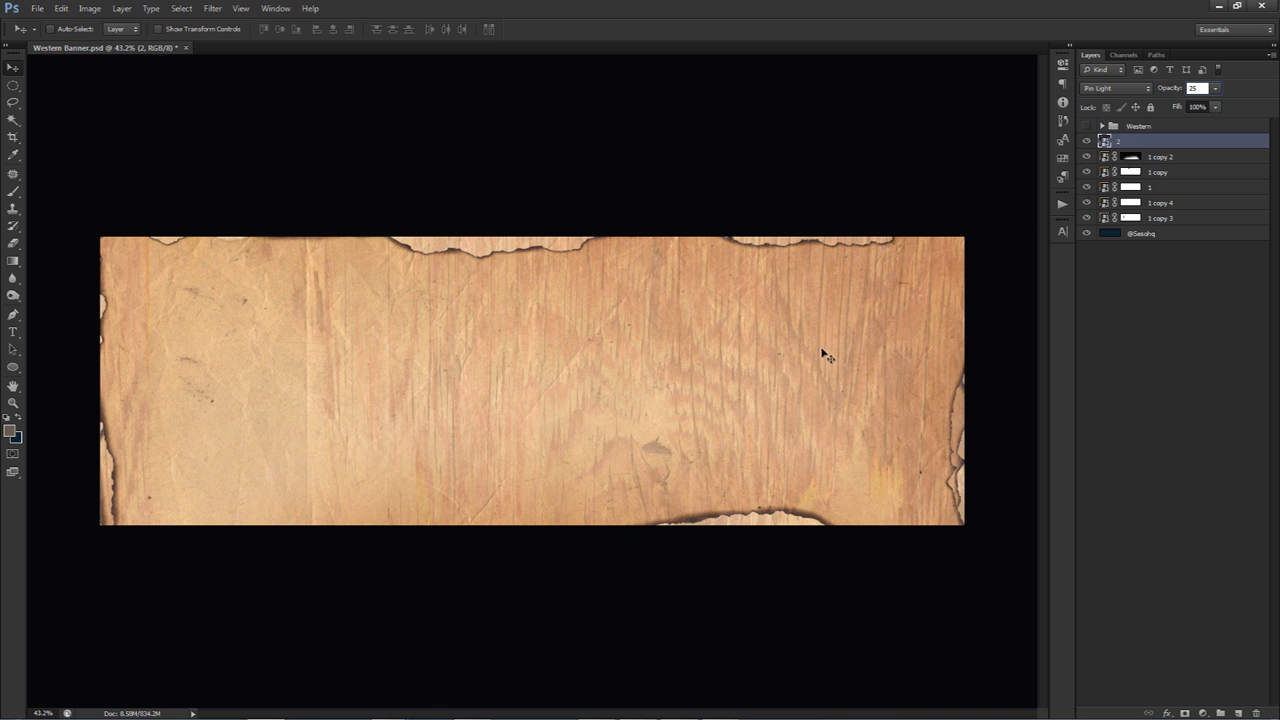
Duplicate layer 2, shift the copy left, and mask out its dark seam near the banner's centre with a large black brush
left_click_drag(866, 393, 510, 402)
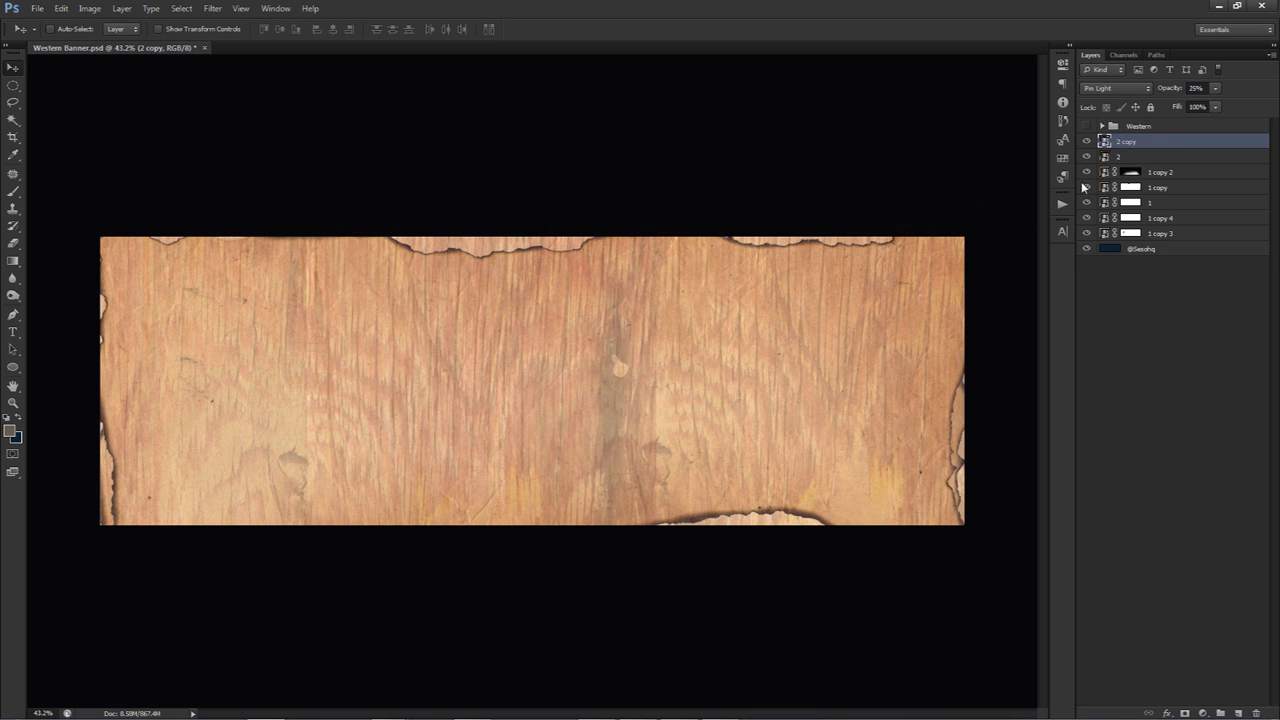
left_click(1185, 713)
key("b")
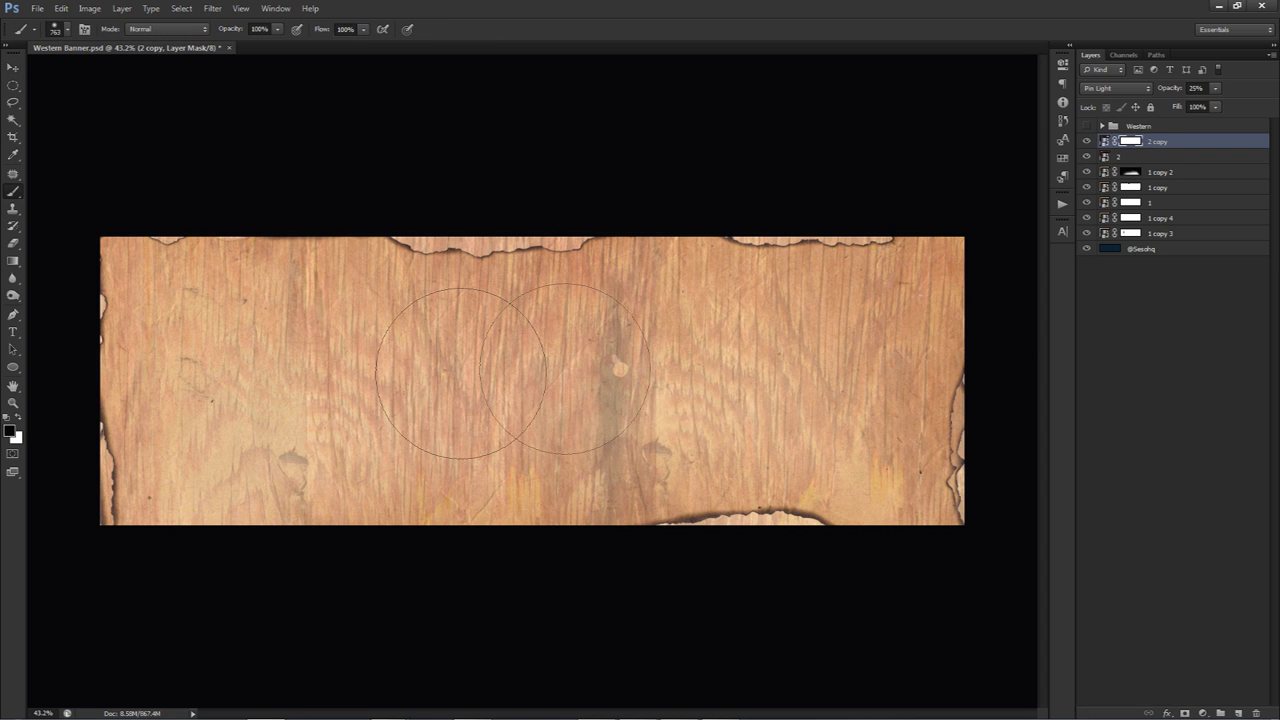
mouse_move(636, 237)
left_mouse_down()
mouse_move(607, 506)
mouse_move(619, 282)
mouse_move(534, 493)
mouse_move(581, 267)
mouse_move(524, 432)
mouse_move(515, 502)
mouse_move(568, 358)
mouse_move(650, 295)
mouse_move(553, 292)
left_mouse_up()
key("v")
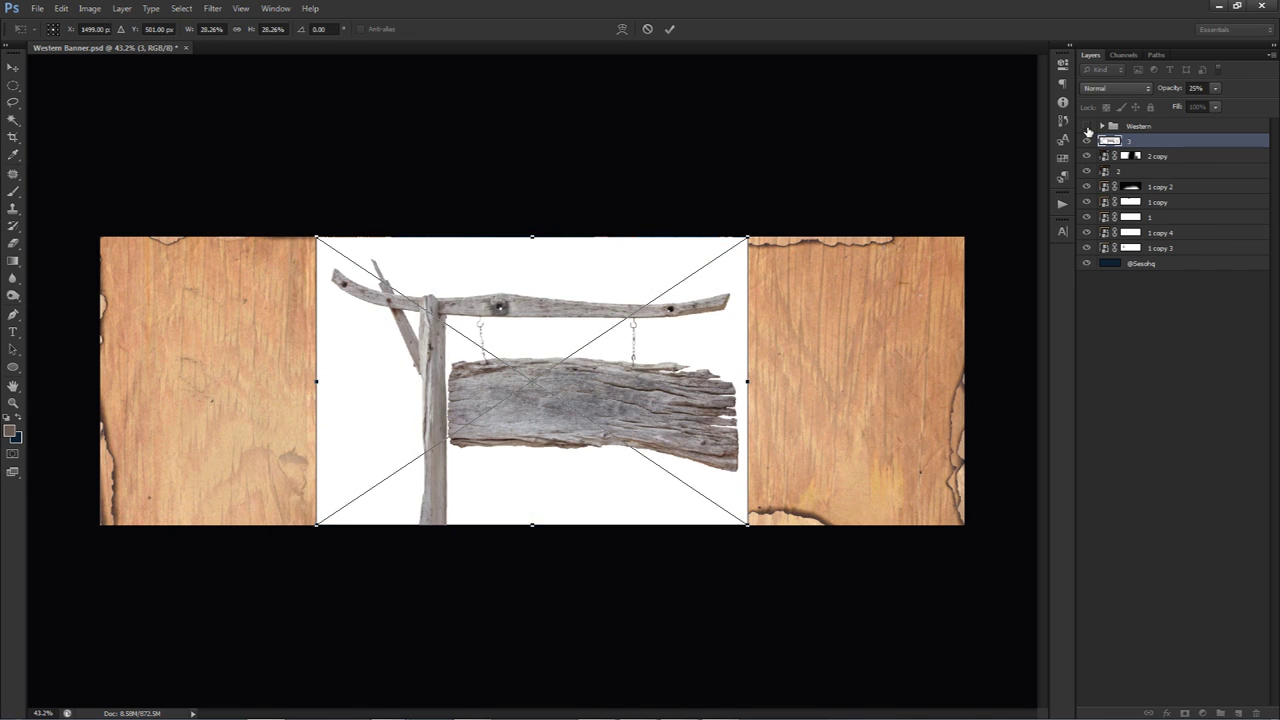
Place wooden sign image 3, enlarge it to about 33%, rotate it about -3 degrees and move it left on the banner
left_click(668, 30)
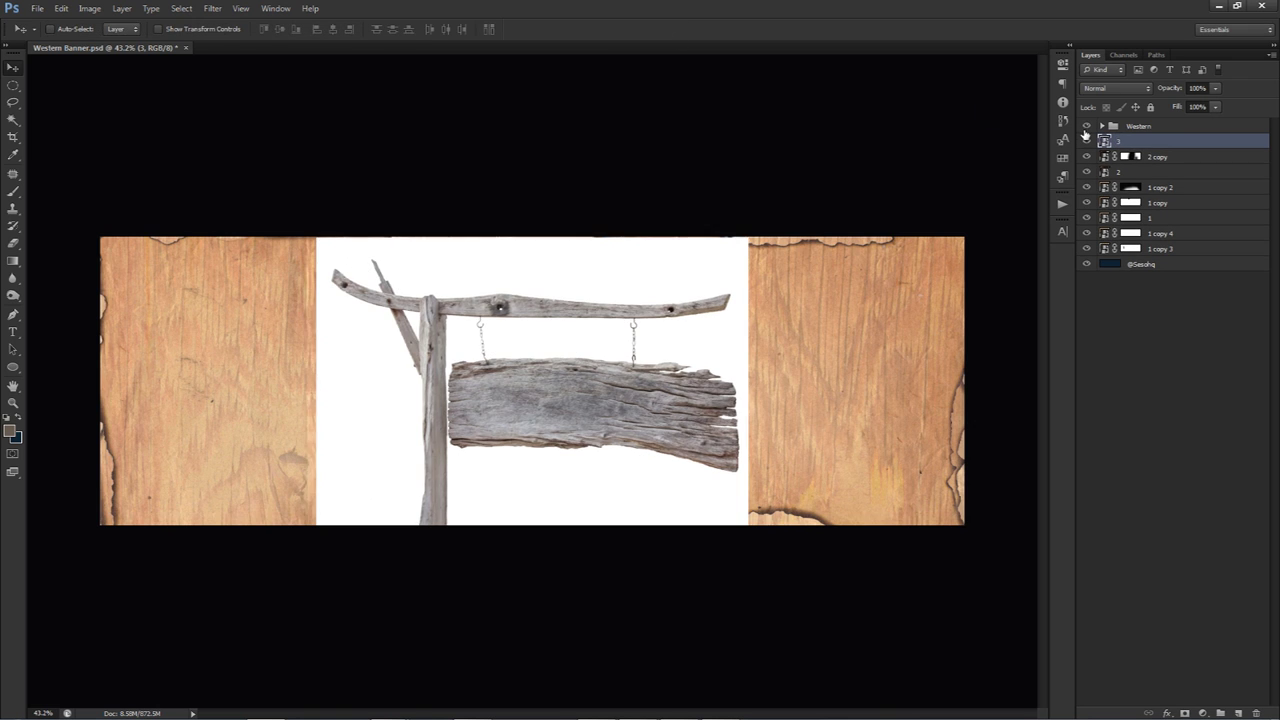
left_click(1086, 126)
left_click(1086, 126)
key("ctrl+t")
left_click_drag(749, 237, 795, 194)
left_click_drag(692, 352, 623, 331)
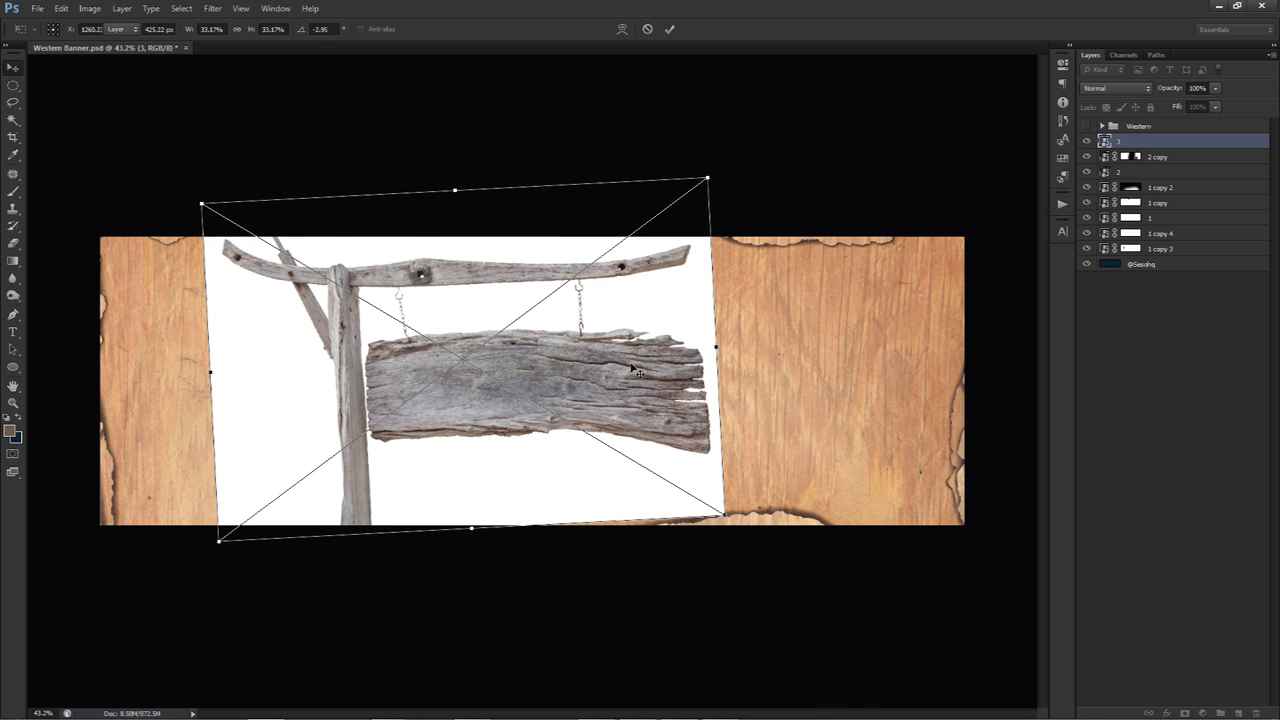
key("Return")
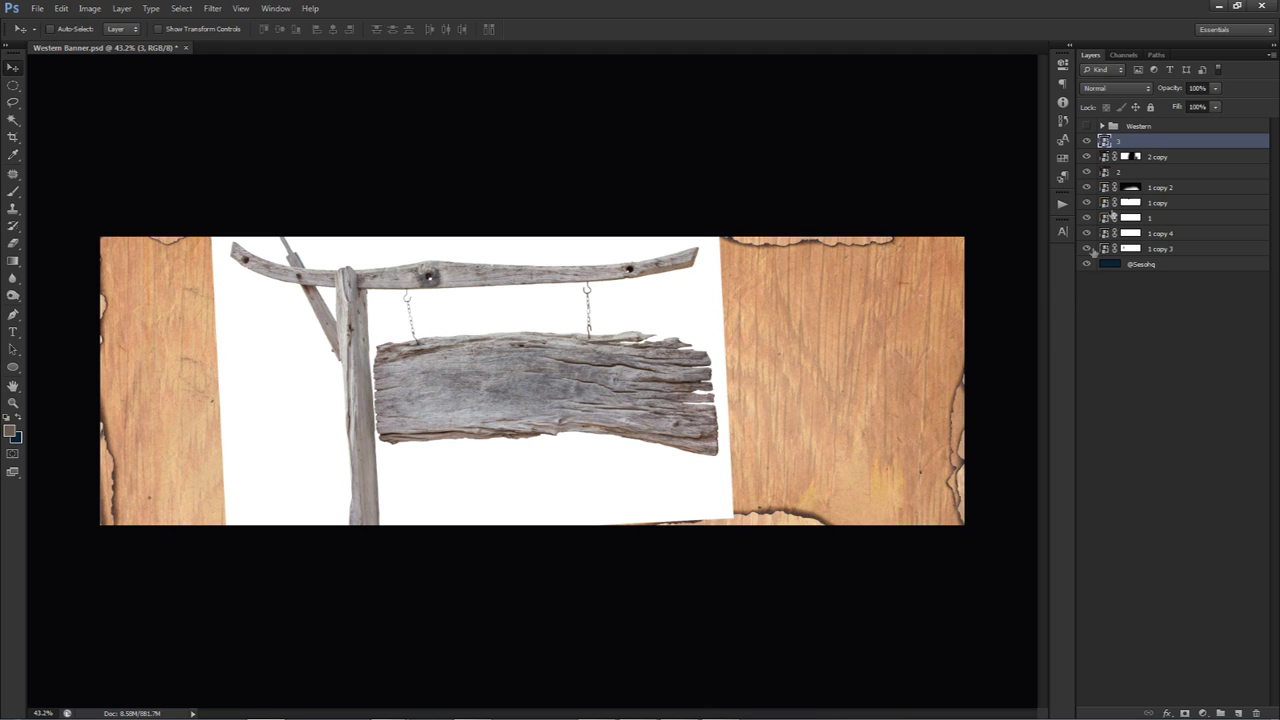
Rasterize layer 3 and delete its white background using a Color Range selection sampled from the white with fuzziness 59
right_click(1131, 141)
left_click(1151, 280)
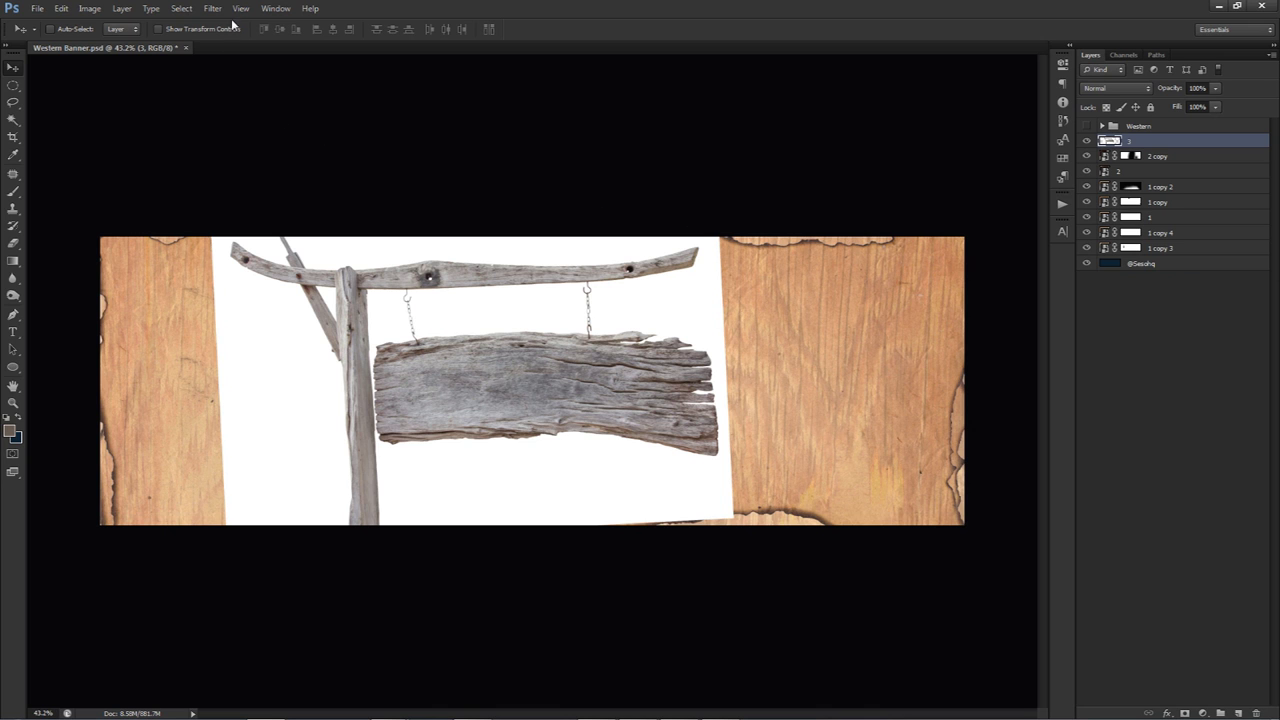
left_click(181, 8)
left_click(198, 122)
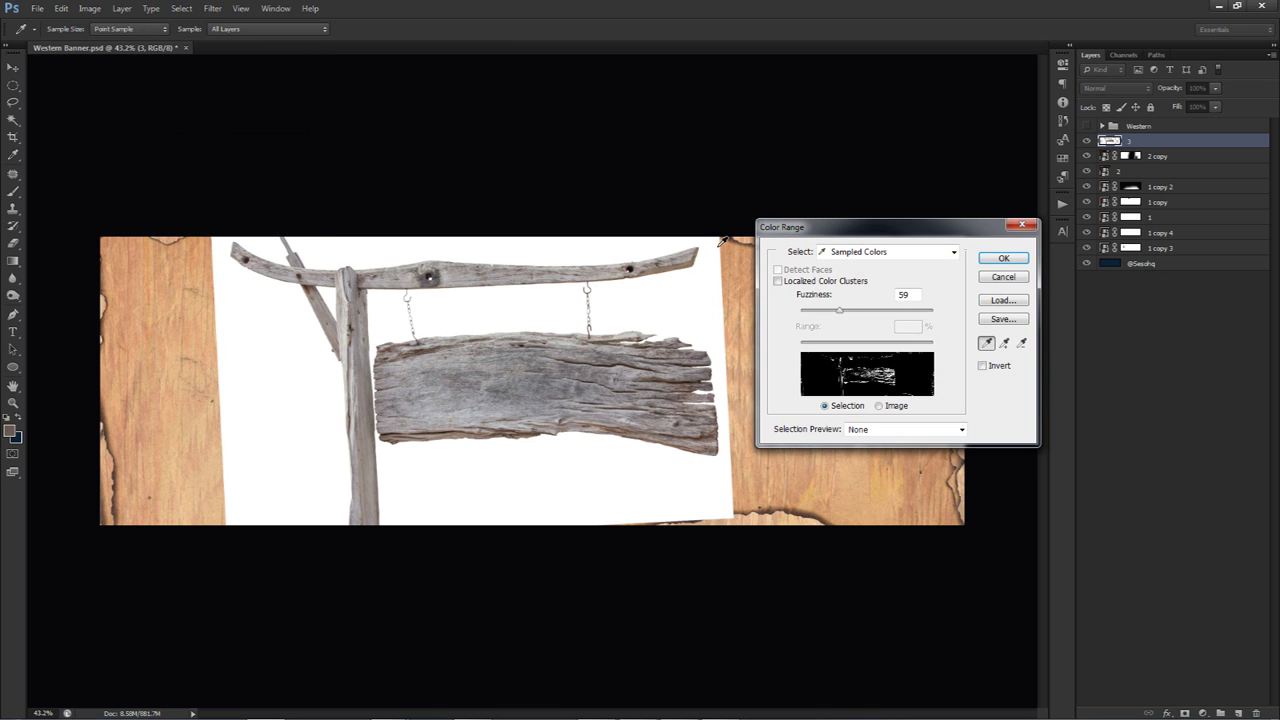
left_click(679, 292)
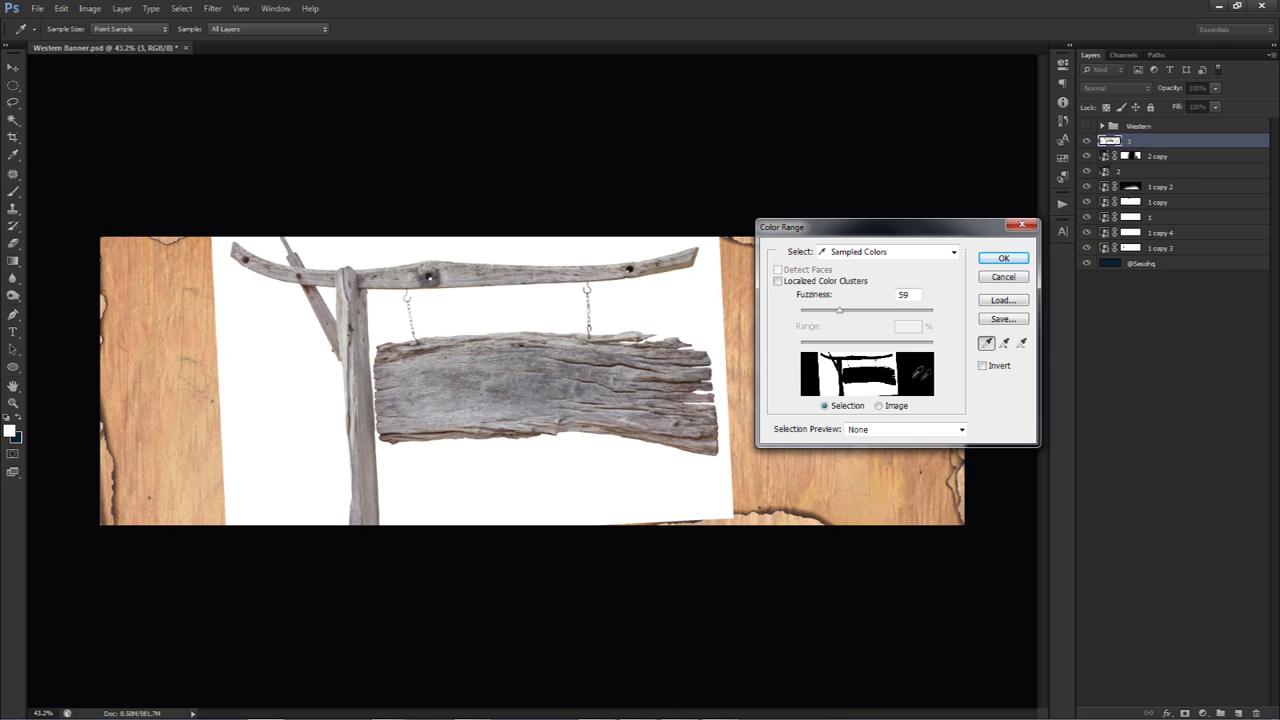
left_click_drag(642, 378, 443, 355)
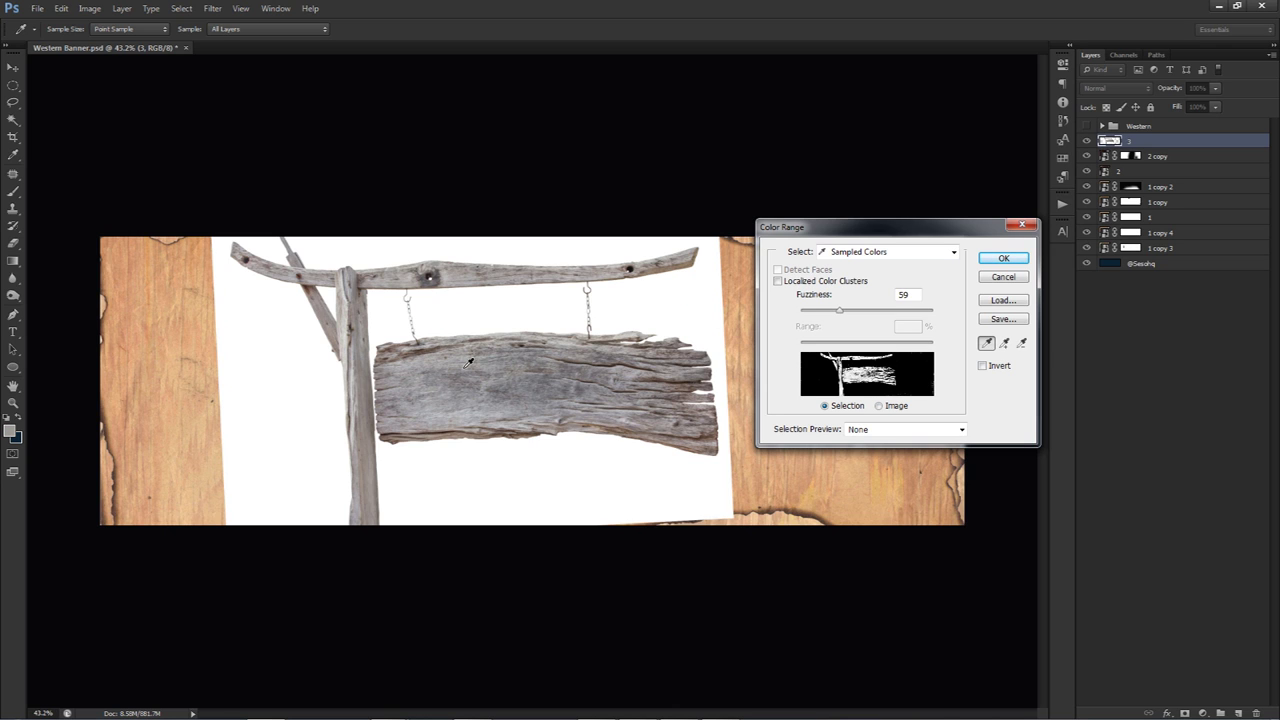
left_click(458, 319)
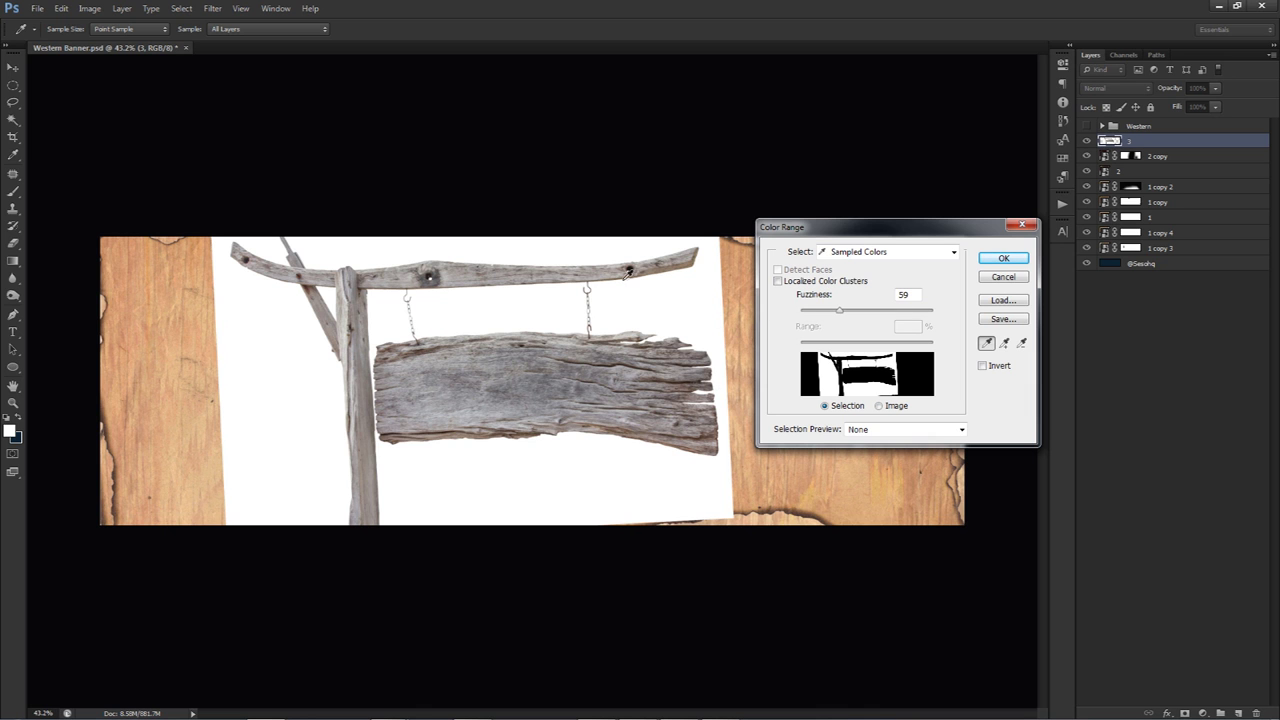
left_click(1003, 258)
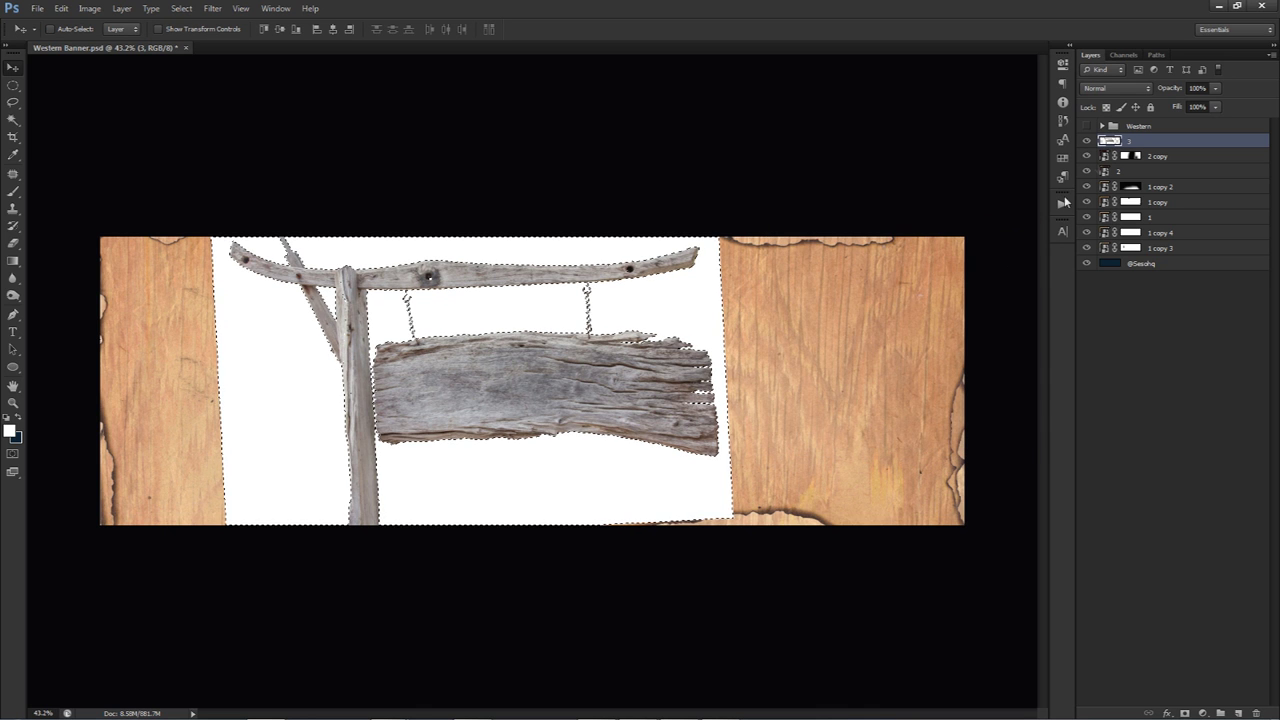
key("Delete")
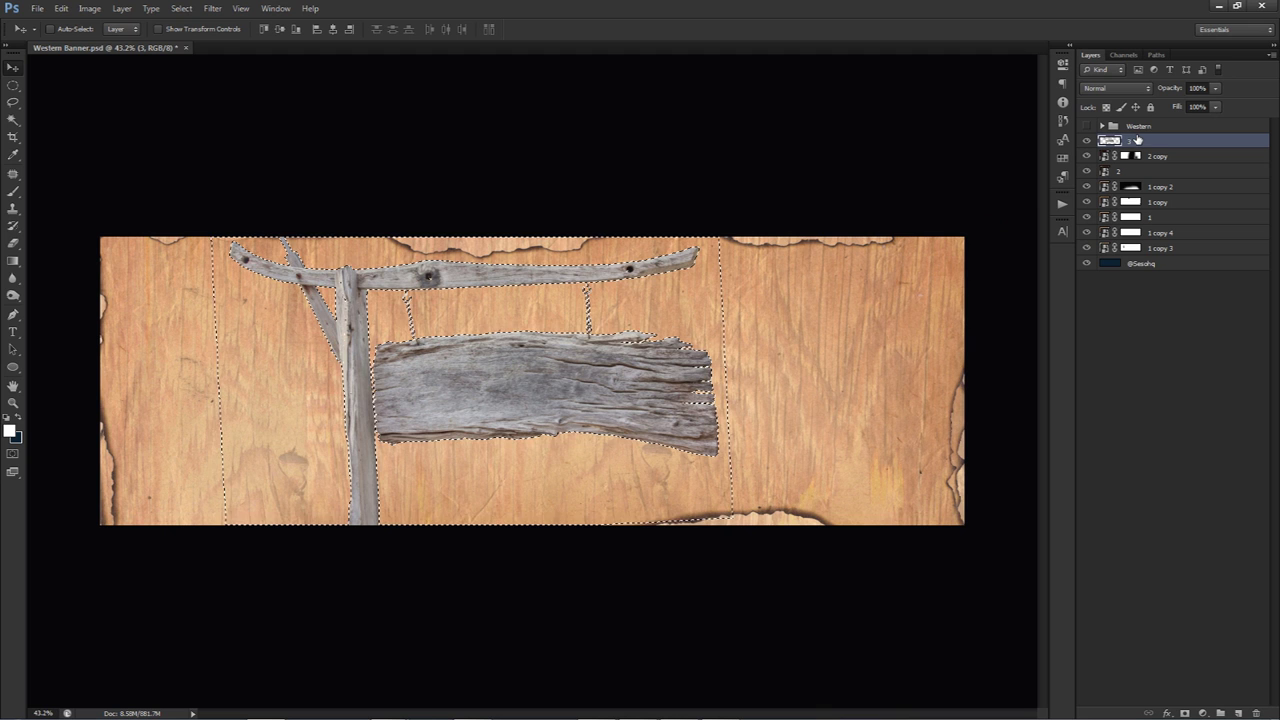
key("ctrl+d")
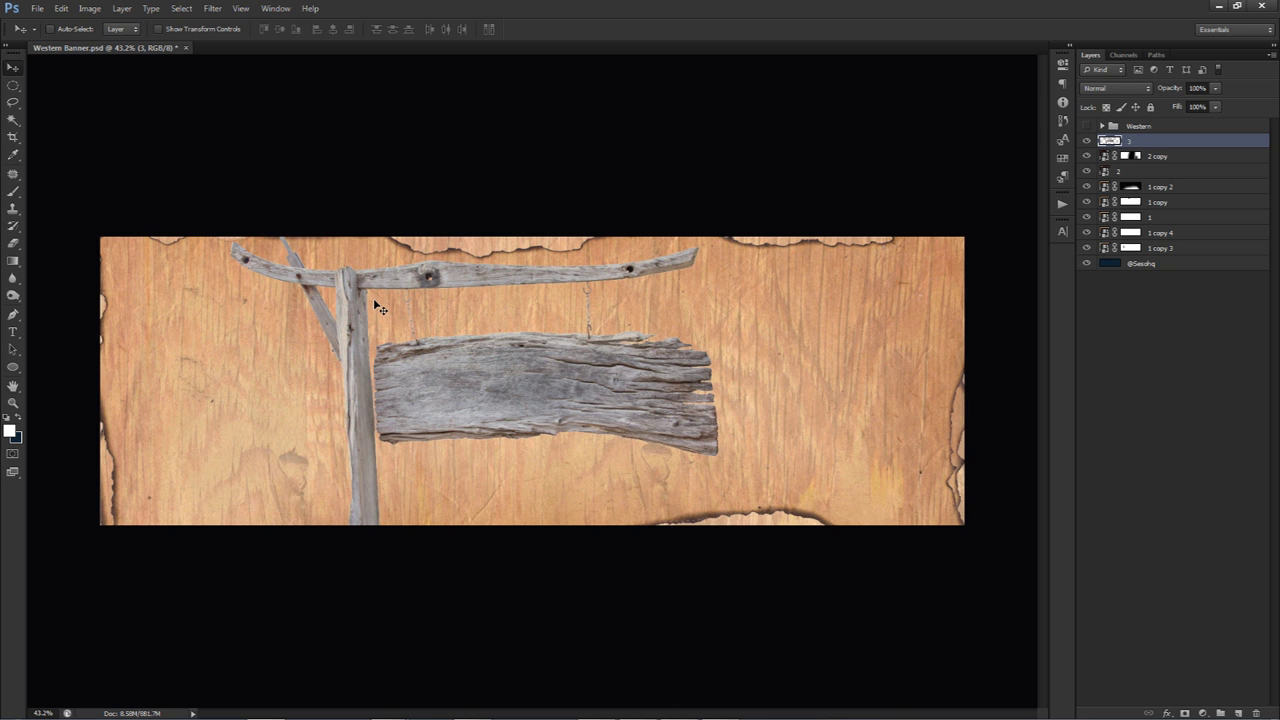
Erase the crossbeam, the hanging chains and the upper and lower post around the sign board on layer 3
key("p")
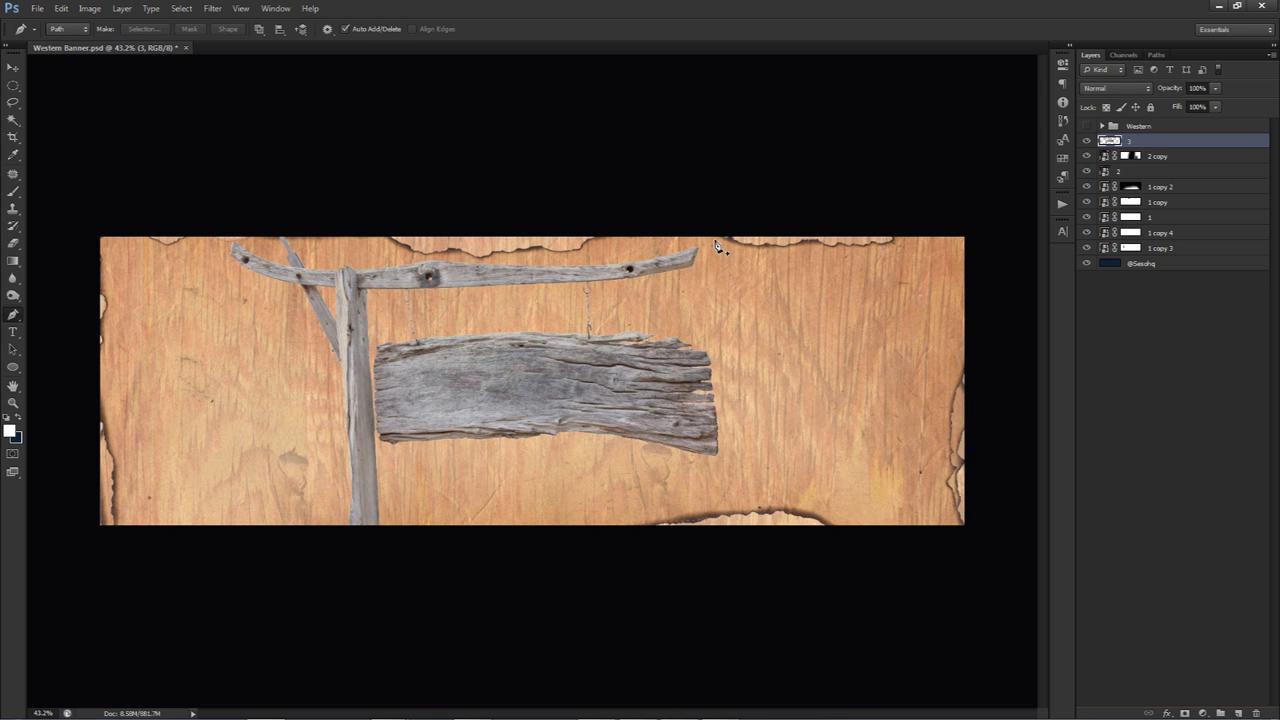
key("e")
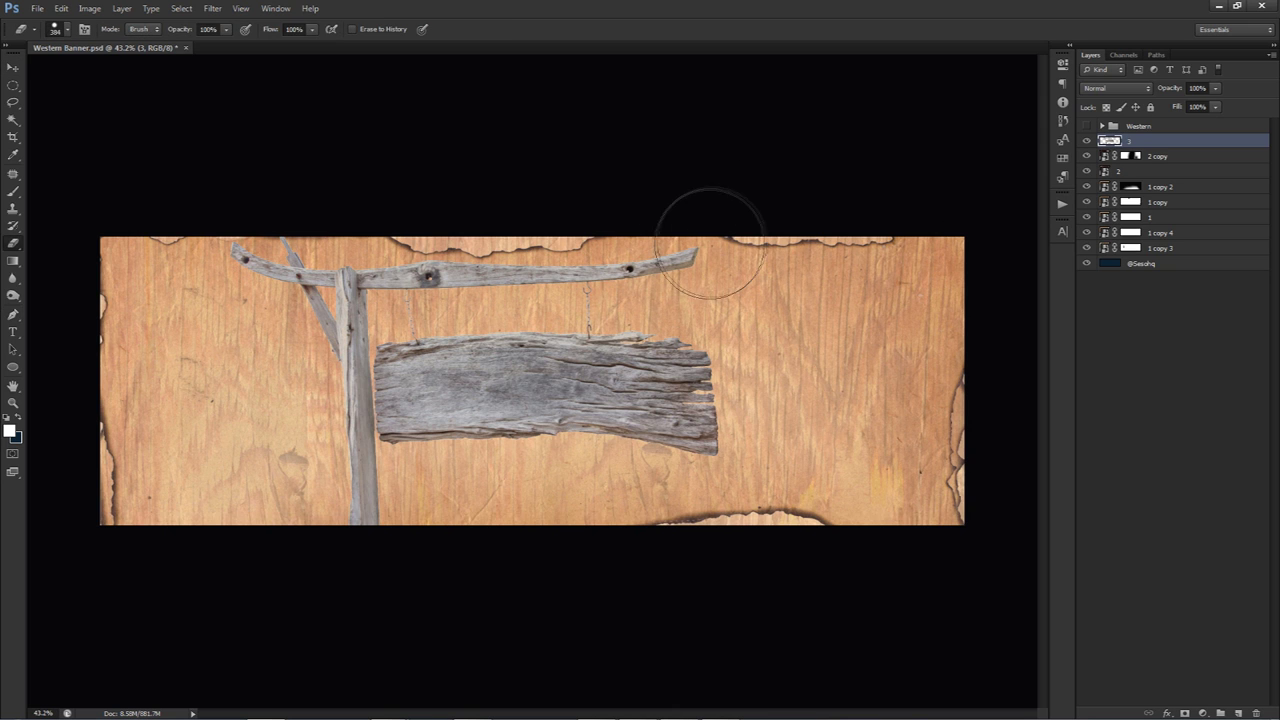
mouse_move(651, 281)
left_mouse_down()
mouse_move(218, 269)
mouse_move(277, 250)
mouse_move(280, 377)
mouse_move(312, 517)
mouse_move(349, 541)
mouse_move(330, 470)
left_mouse_up()
Trace a closed pen path along the board's left edge and around the leftover post section
key("p")
scroll(341, 397, "up", 5)
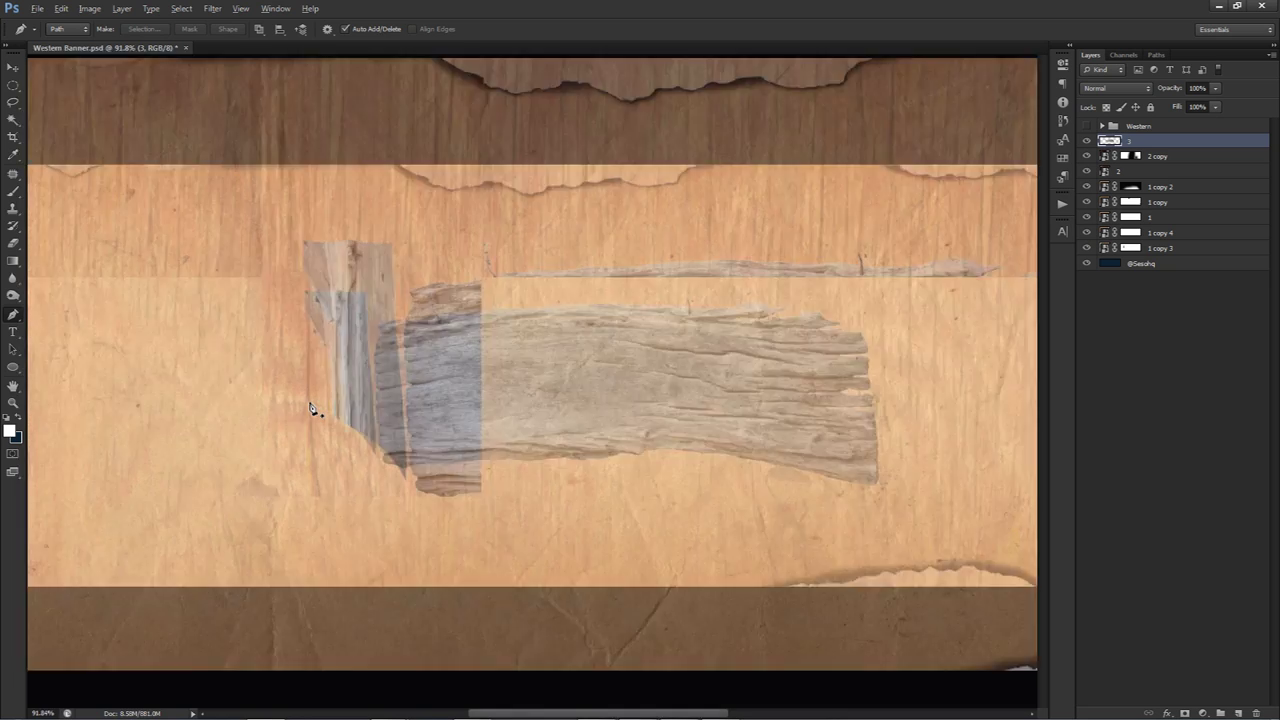
left_click(476, 204)
left_click(460, 248)
left_click(458, 278)
left_click(458, 308)
left_click(460, 337)
left_click(462, 366)
left_click(464, 396)
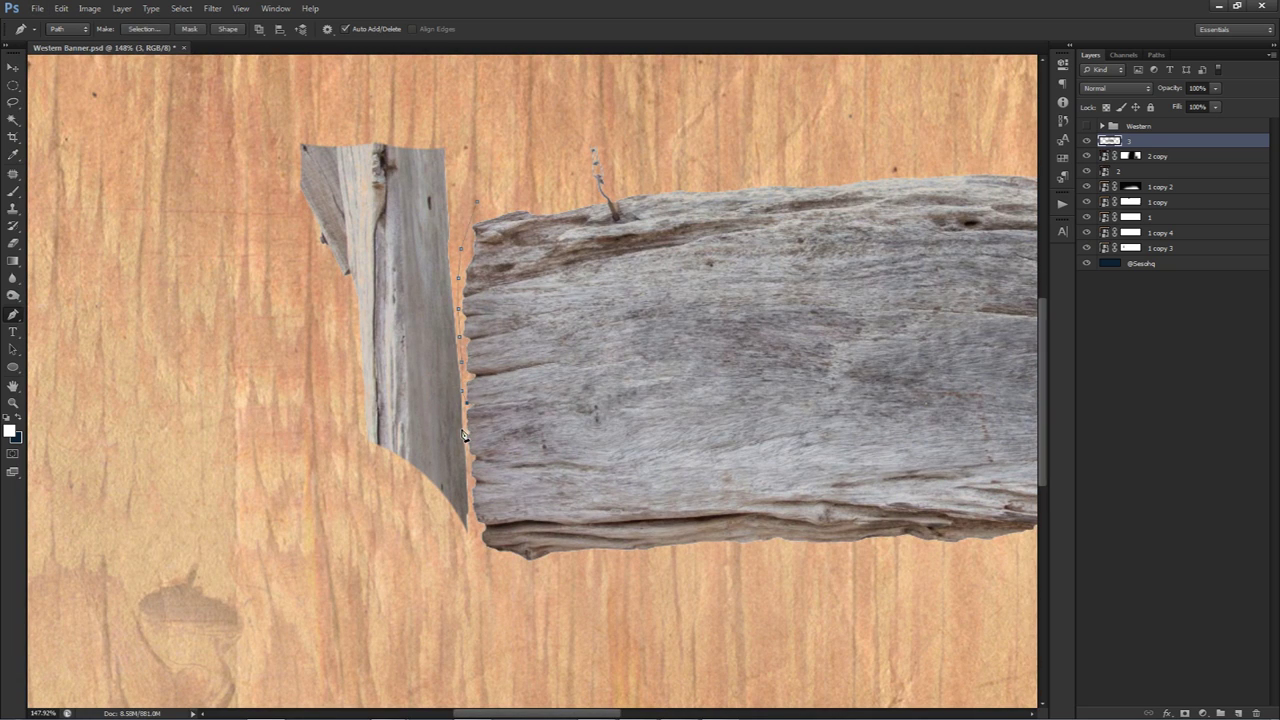
left_click(465, 424)
left_click(468, 452)
left_click(470, 480)
left_click(470, 505)
left_click(471, 531)
left_click(471, 547)
scroll(428, 565, "down", 3)
left_click(376, 557)
left_click_drag(293, 434, 275, 361)
left_click_drag(259, 223, 270, 190)
left_click_drag(346, 166, 407, 164)
left_click_drag(443, 165, 477, 176)
left_click(543, 209)
left_click(463, 316)
Convert the work path to a selection and delete the enclosed post remnant from layer 3
left_click(1156, 54)
right_click(1106, 68)
right_click(681, 239)
right_click(1096, 75)
left_click(1120, 118)
key("Return")
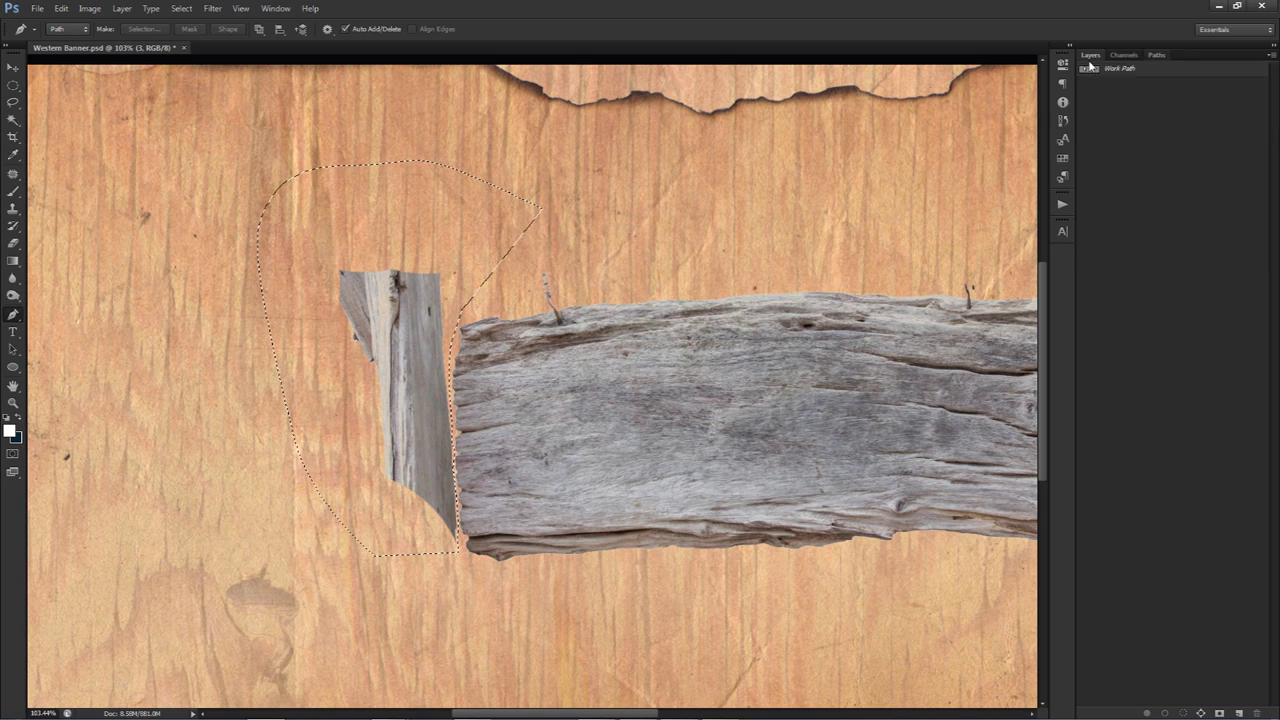
left_click(1089, 58)
key("Delete")
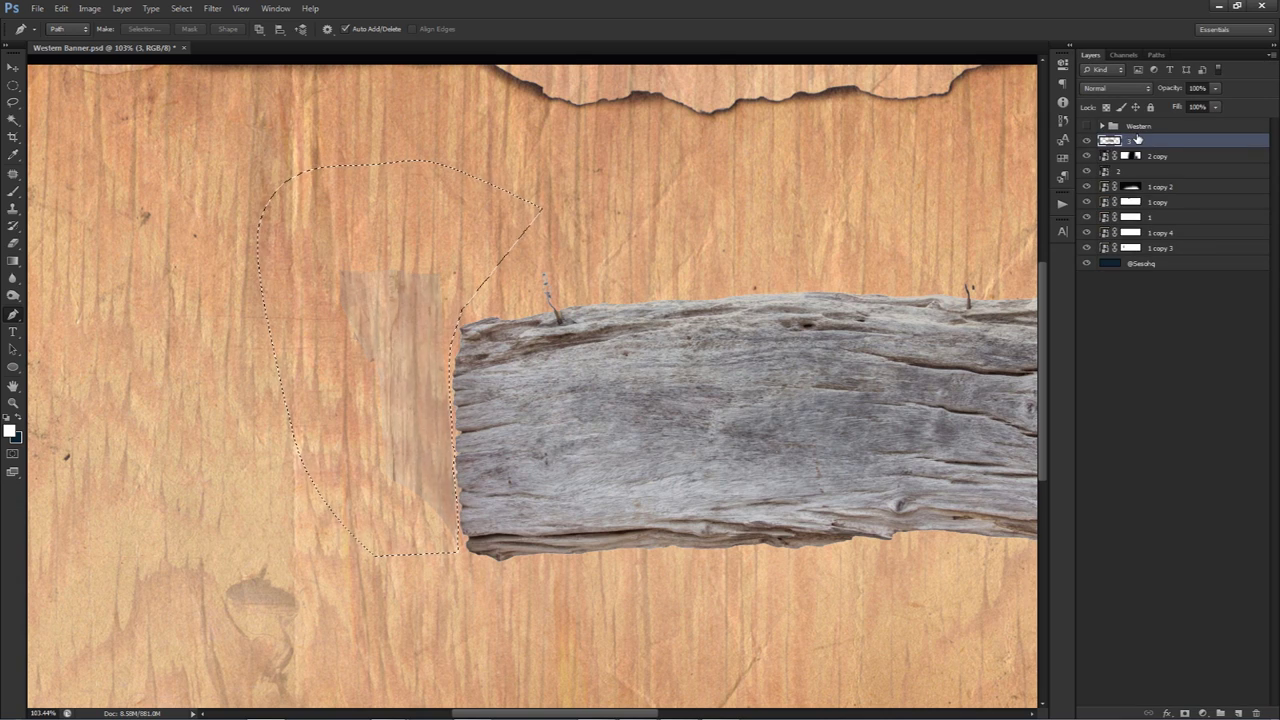
key("ctrl+d")
Erase the leftover chain and hook fragments along the board's upper edge with a small eraser
key("v")
scroll(755, 400, "down", 3)
left_click_drag(811, 409, 666, 400)
key("e")
scroll(452, 314, "up", 8)
left_click_drag(520, 283, 353, 275)
left_click(443, 279)
left_click(448, 297)
left_click(456, 304)
left_click_drag(595, 293, 211, 297)
left_click(756, 279)
left_click(754, 283)
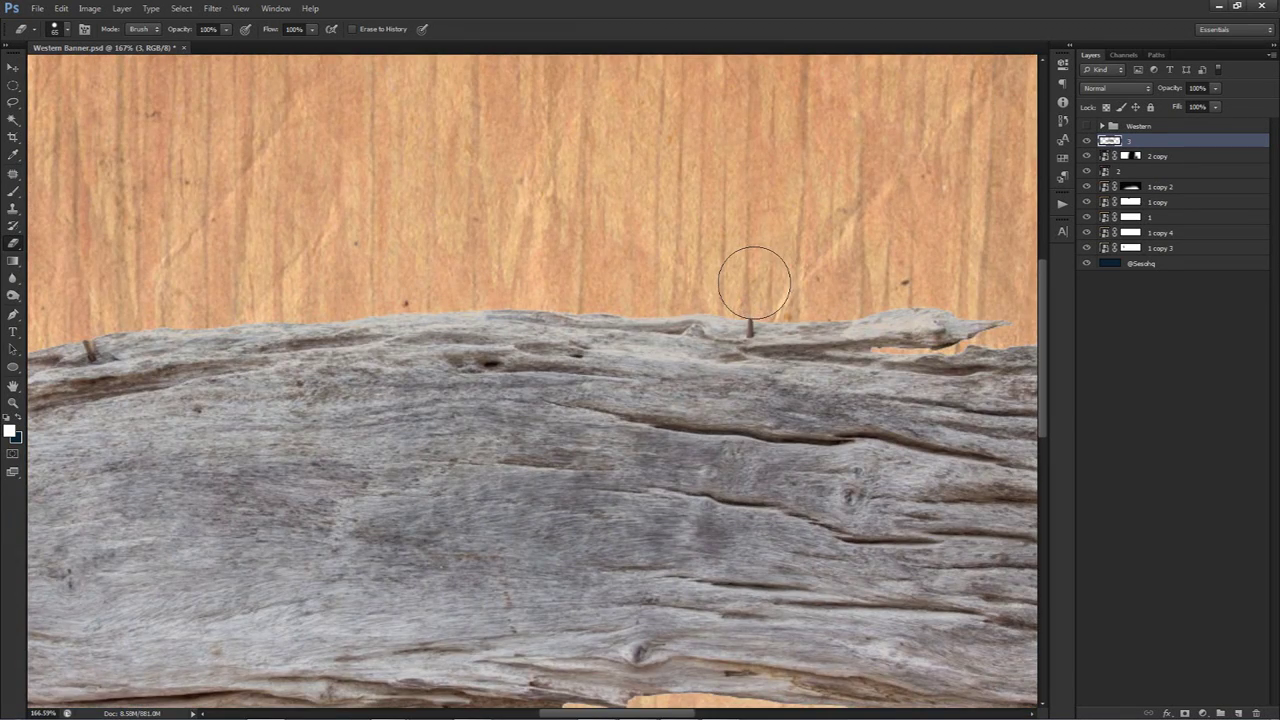
scroll(755, 280, "down", 2)
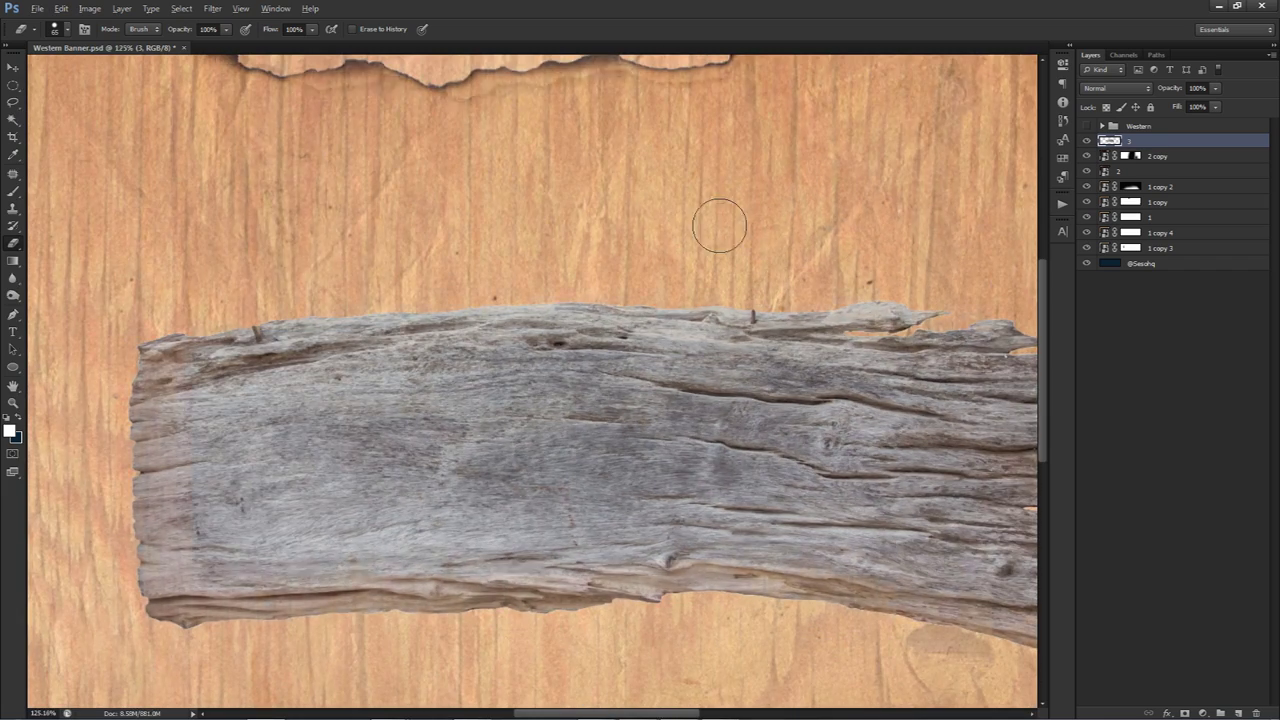
scroll(718, 224, "down", 3)
scroll(786, 280, "down", 1)
scroll(792, 282, "down", 1)
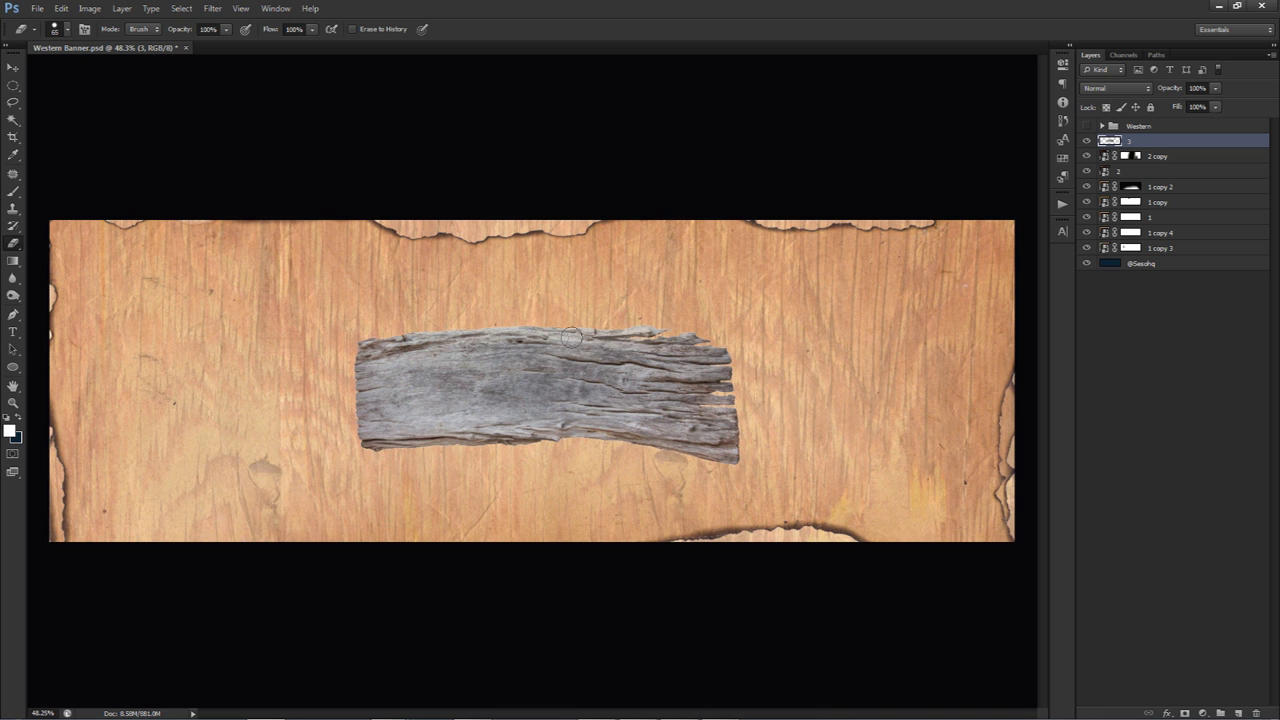
Move layer 3 down to the banner's lower edge and erase the white remnants above the board with a larger eraser
key("ctrl+t")
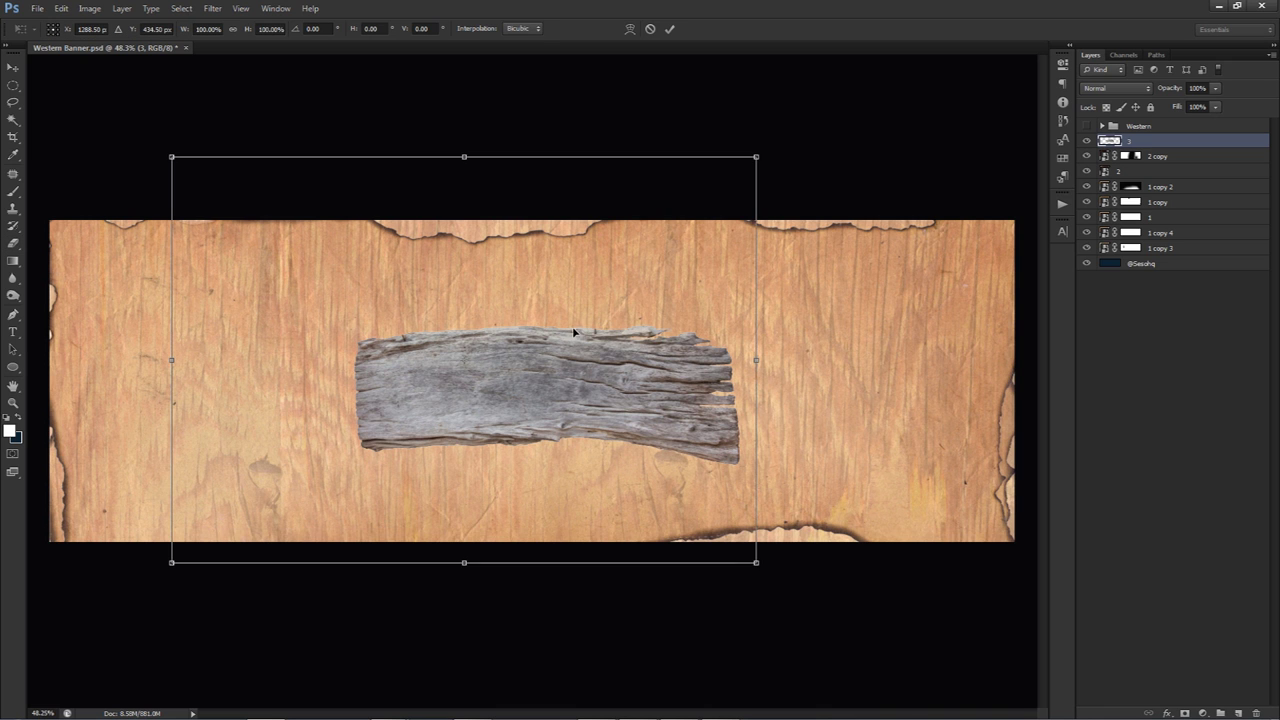
left_click_drag(570, 342, 586, 430)
key("Return")
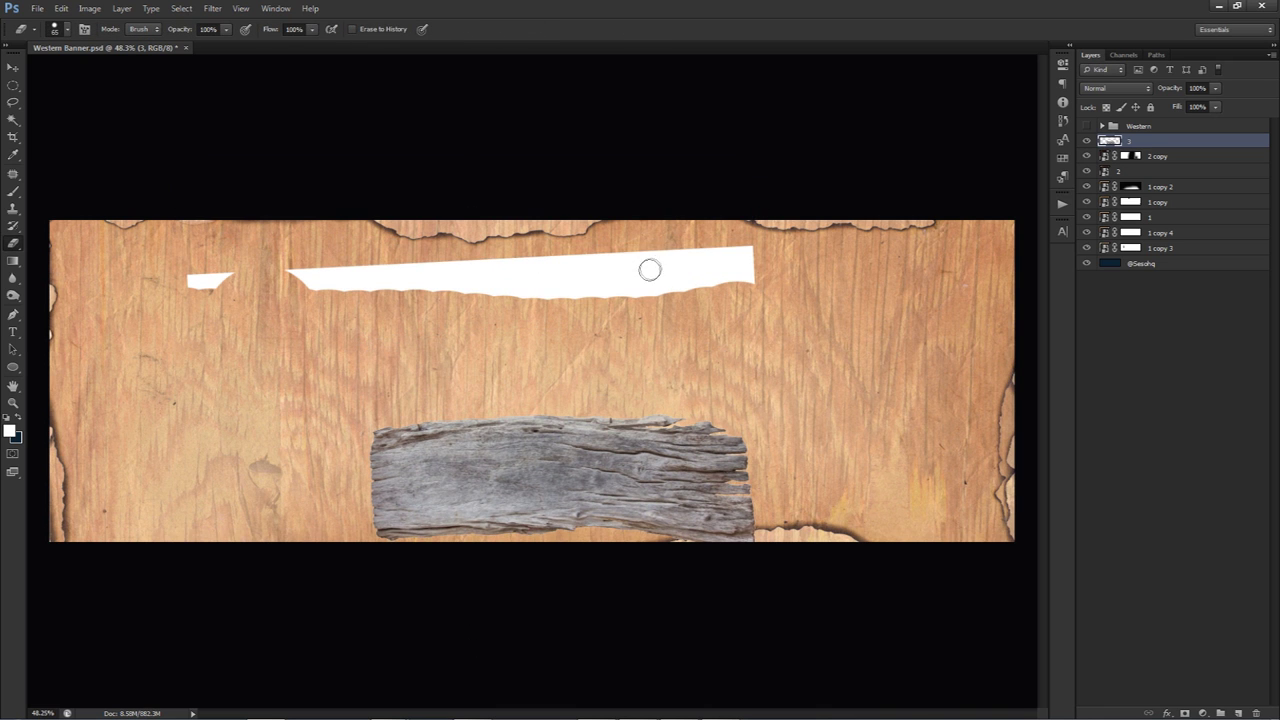
left_click_drag(693, 288, 150, 267)
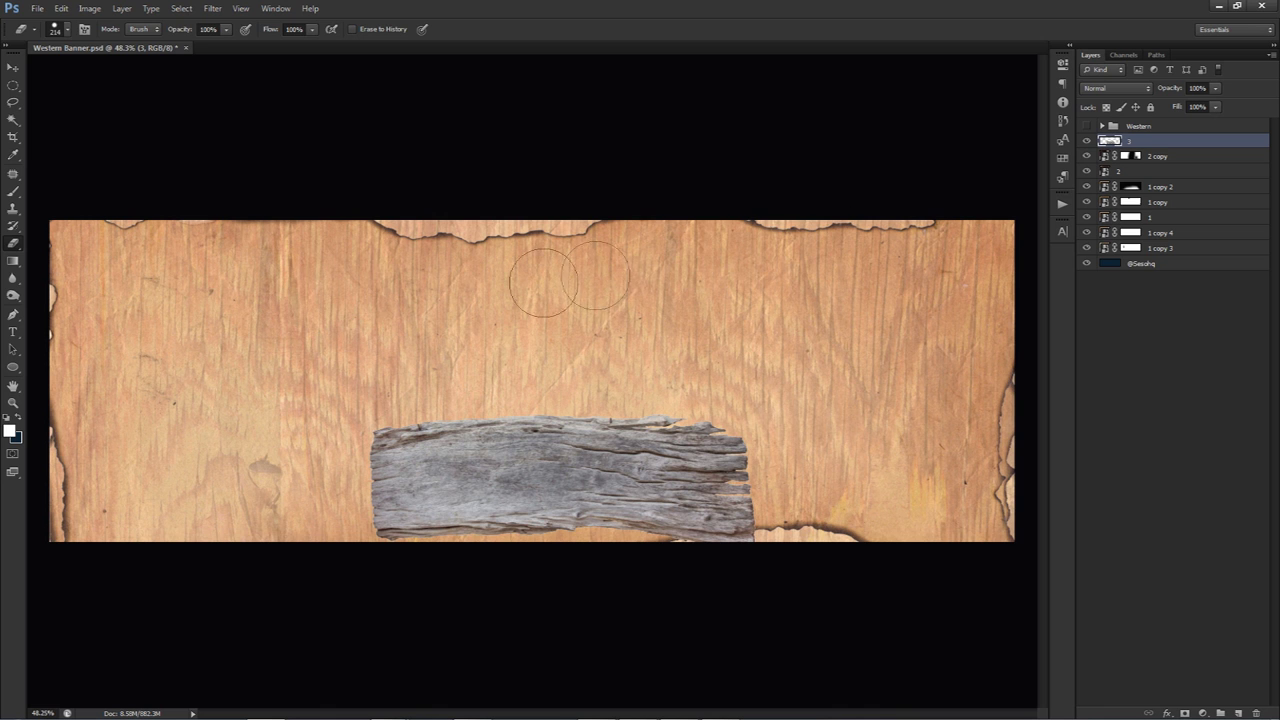
Move layer 3 up and right, erase the remnants beneath the board, and reposition the board near the banner's centre
key("v")
left_click_drag(617, 403, 757, 227)
key("e")
left_click_drag(790, 460, 390, 465)
key("v")
left_click_drag(697, 332, 592, 400)
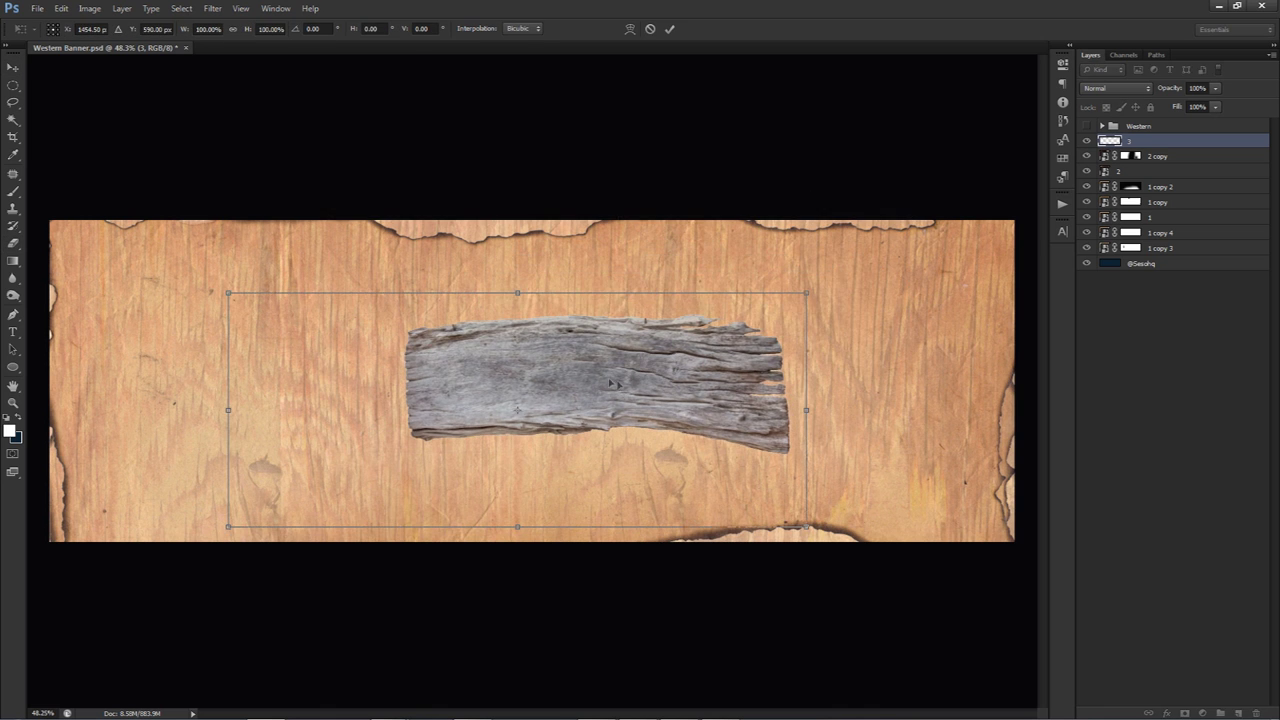
Erase the faint leftover pixels to the left of the board on layer 3
key("e")
key("ctrl+t")
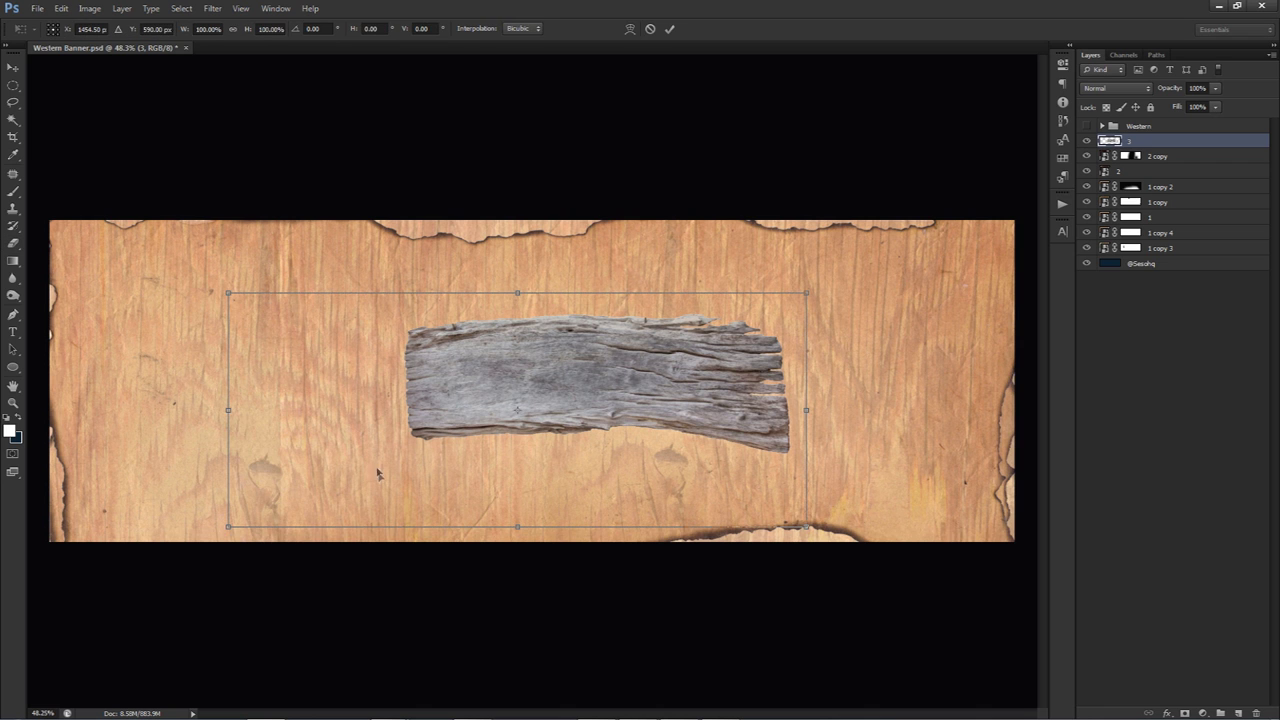
key("Return")
mouse_move(259, 277)
left_mouse_down()
mouse_move(228, 485)
mouse_move(314, 475)
left_mouse_up()
Reposition the board at the banner's centre and compare its placement against the finished Western group
key("ctrl+t")
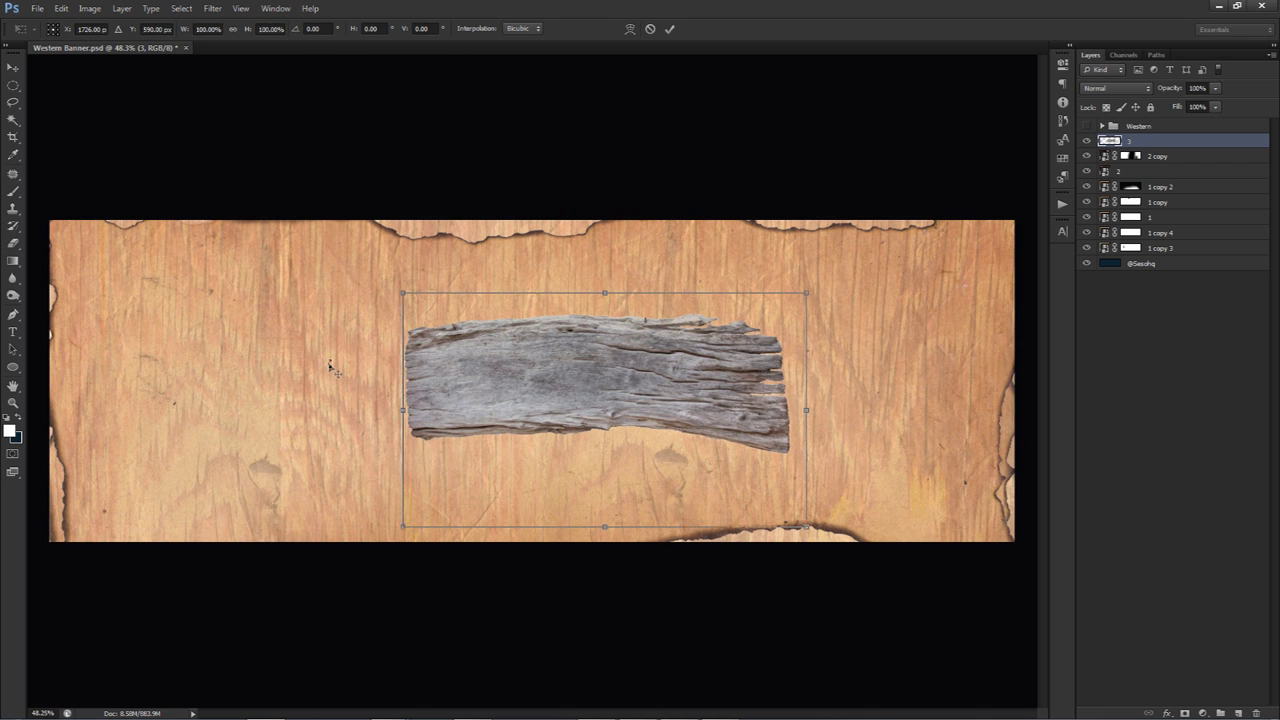
left_click_drag(599, 388, 557, 400)
left_click(669, 29)
key("ctrl+semicolon")
key("ctrl+t")
left_click_drag(549, 429, 526, 414)
key("Return")
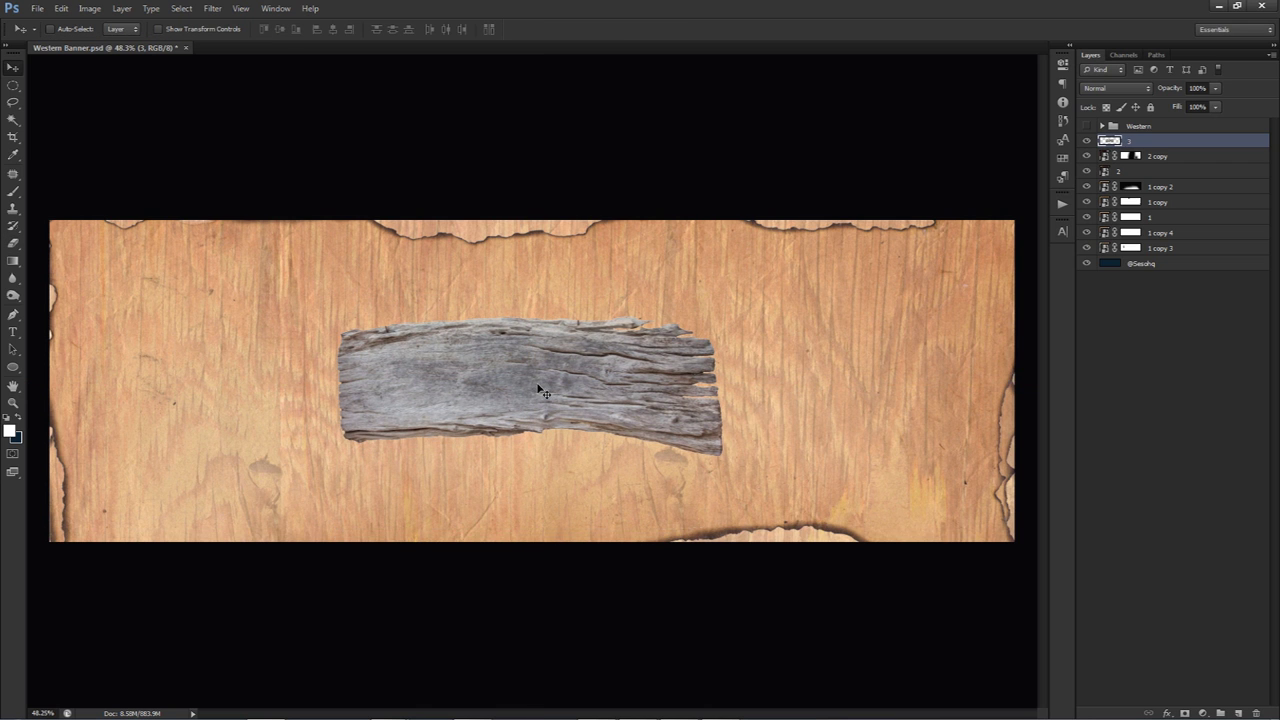
left_click(1086, 126)
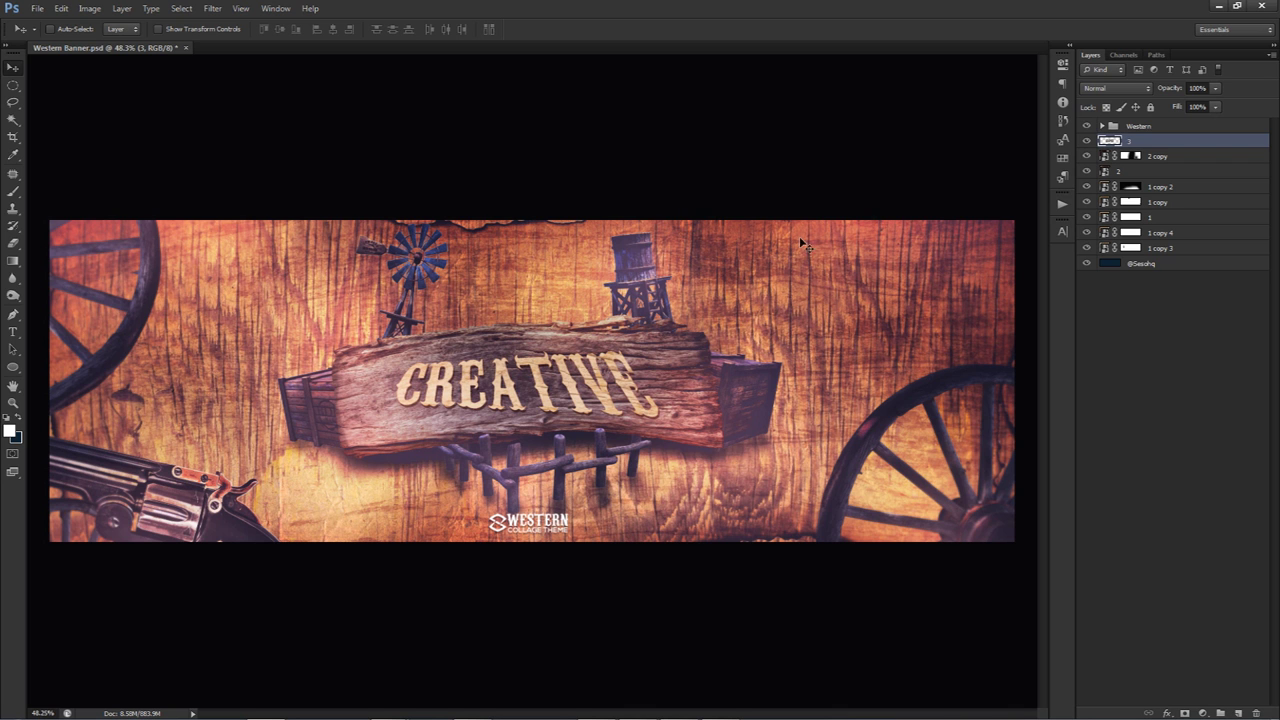
left_click(1086, 126)
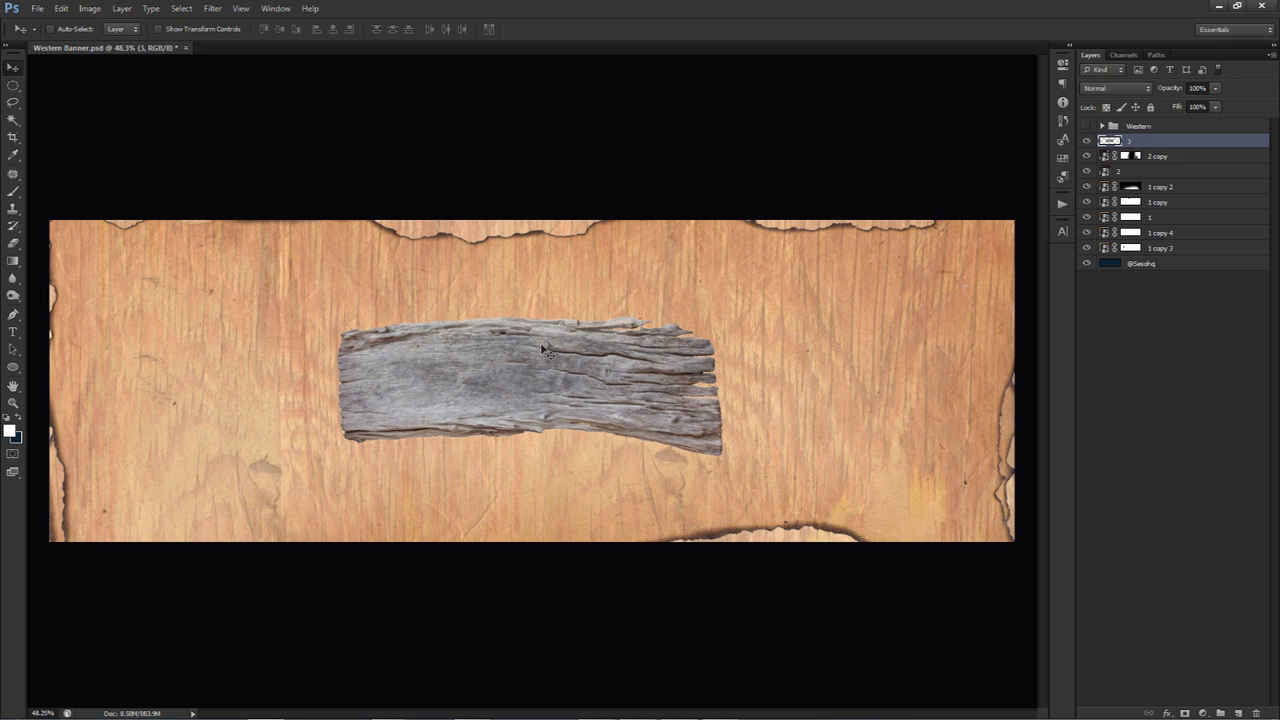
Add a Color Balance adjustment layer above the board layer and clip it to that layer
left_click(1202, 712)
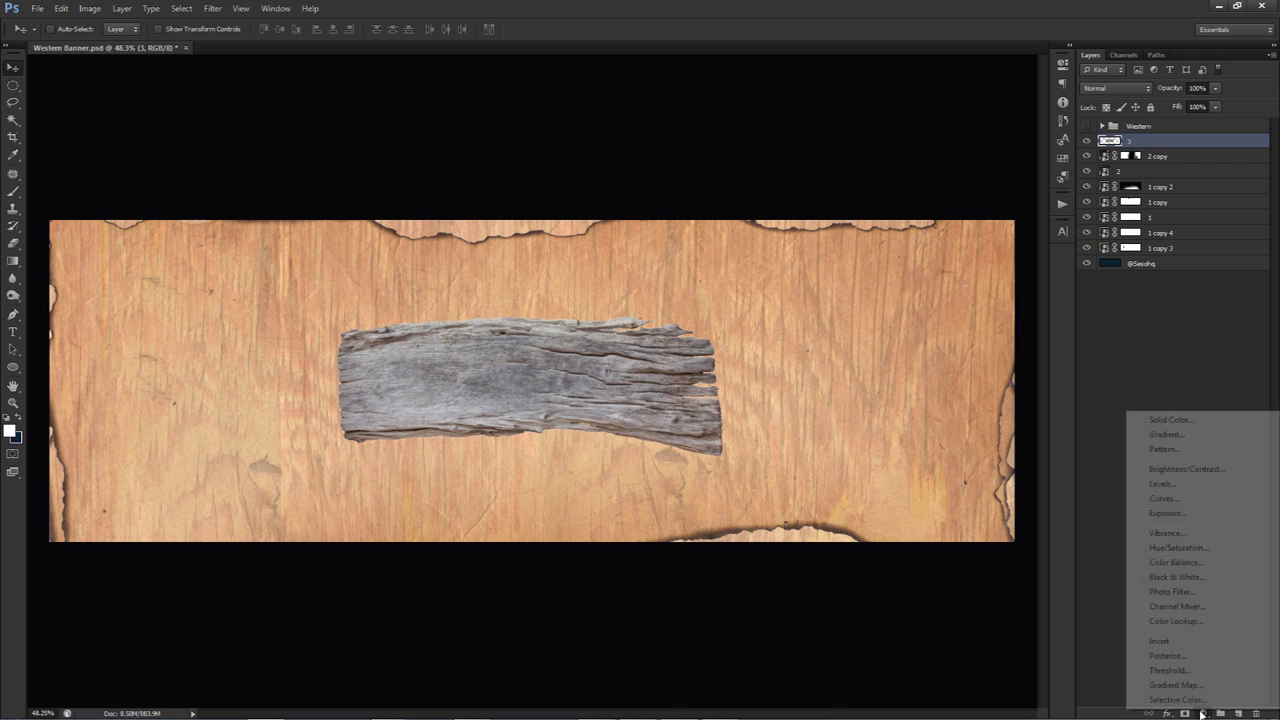
left_click(1184, 561)
right_click(1175, 129)
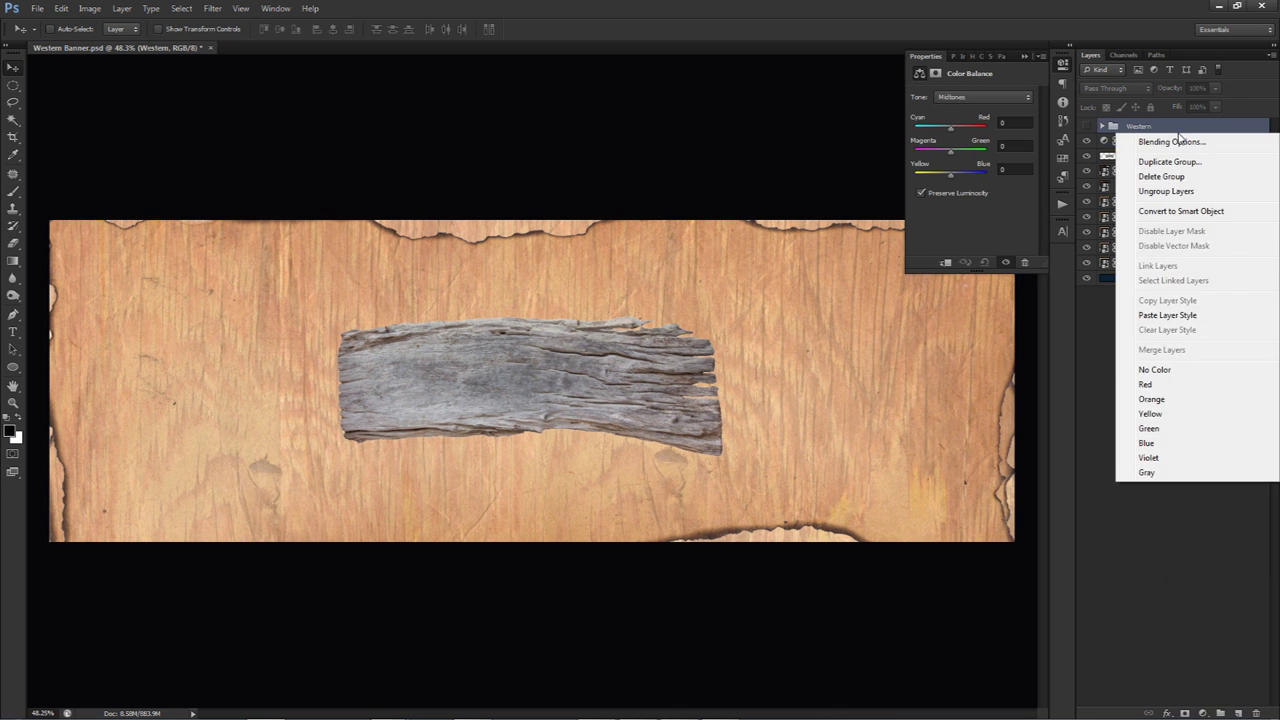
left_click(1176, 121)
right_click(1174, 139)
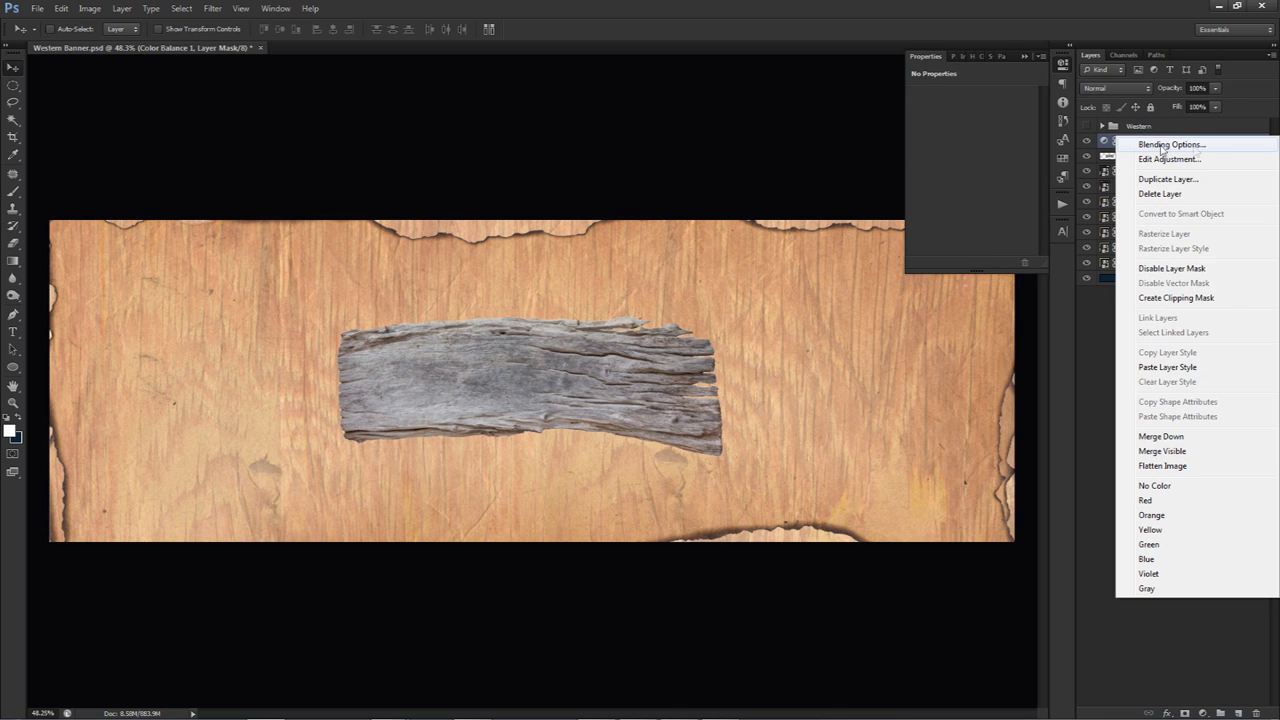
left_click(1150, 298)
left_click(1165, 144)
Set the Color Balance midtones to Cyan-Red 17, Magenta-Green -20 and Yellow-Blue -50, and compare the board before and after
left_click(940, 131)
type("-")
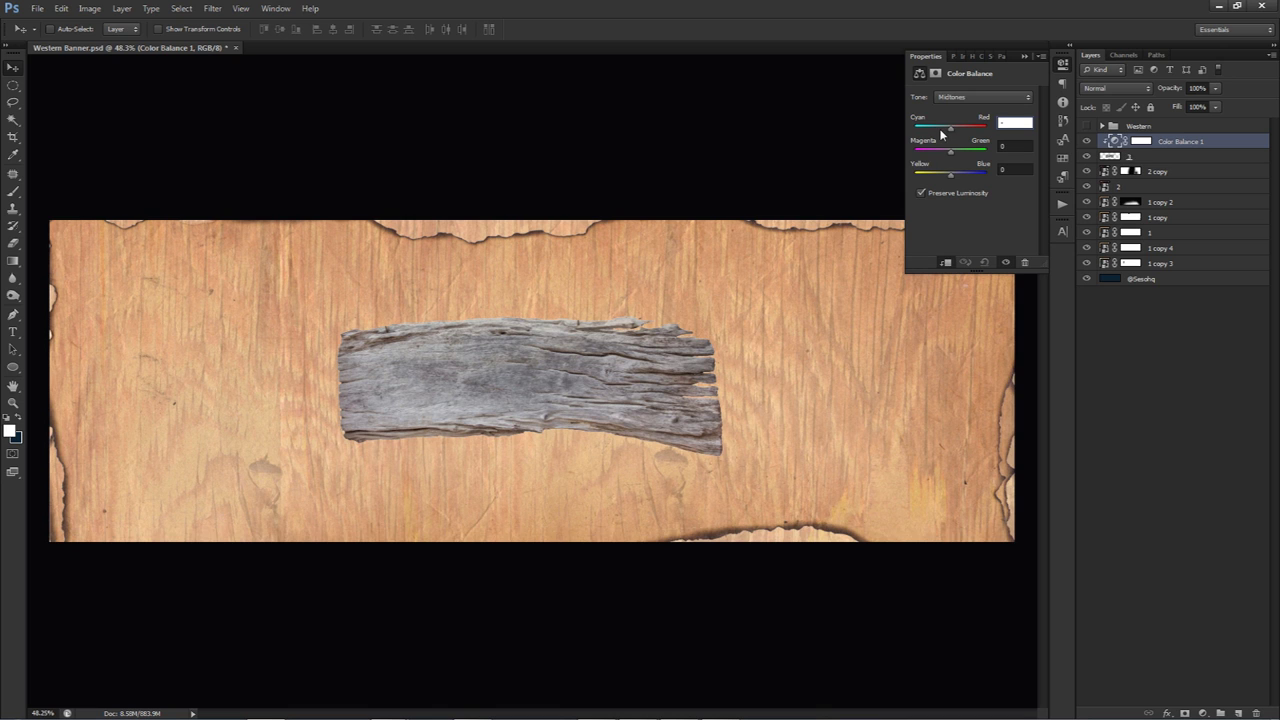
type("17")
key("Tab")
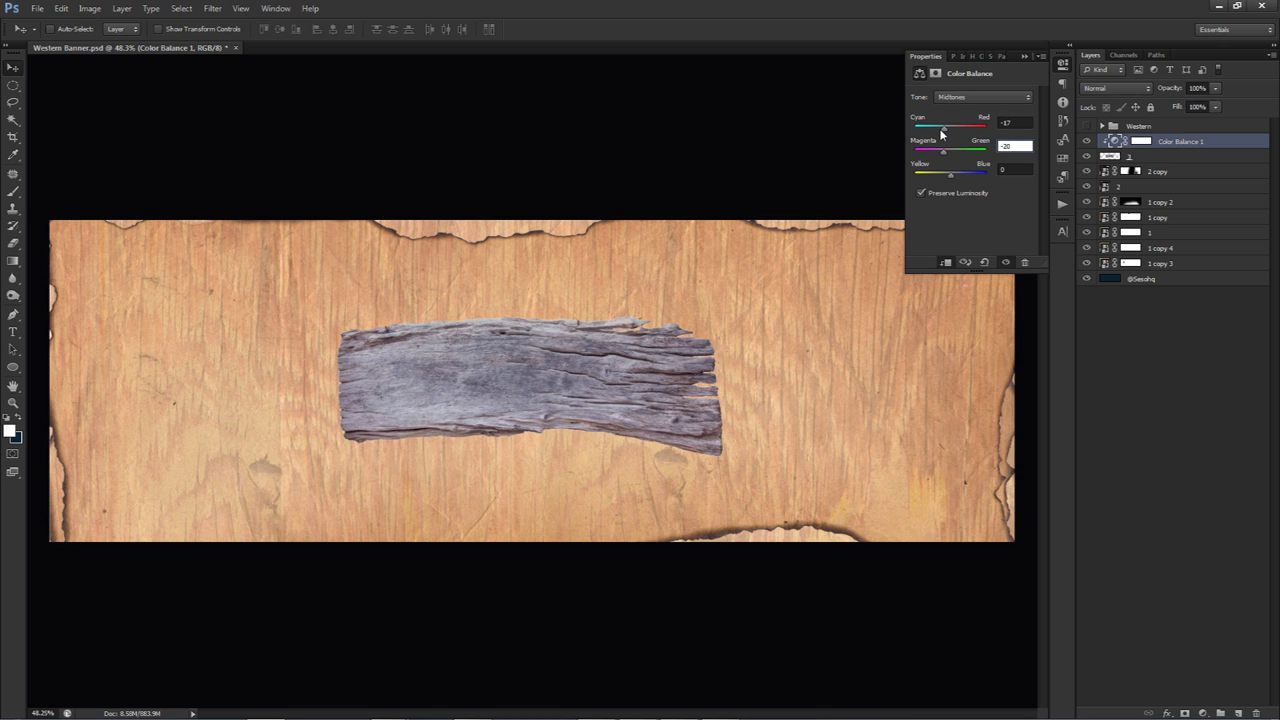
key("Tab")
type("-50")
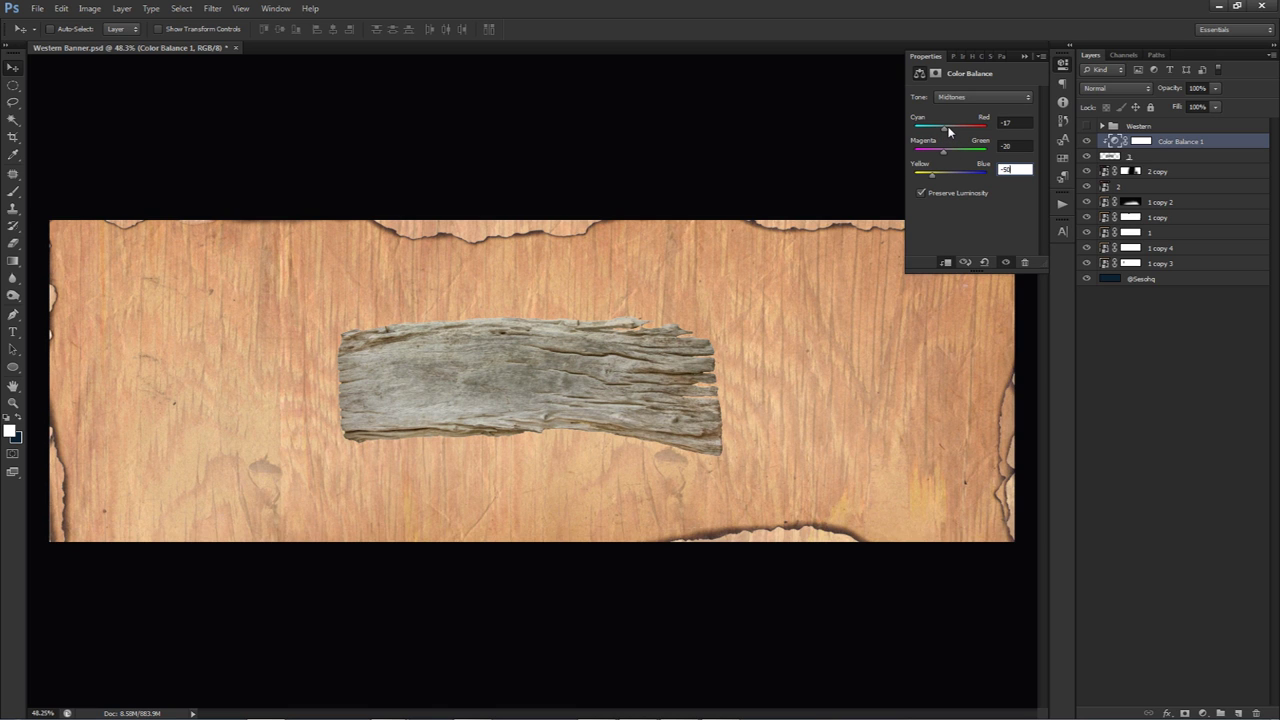
left_click(1004, 122)
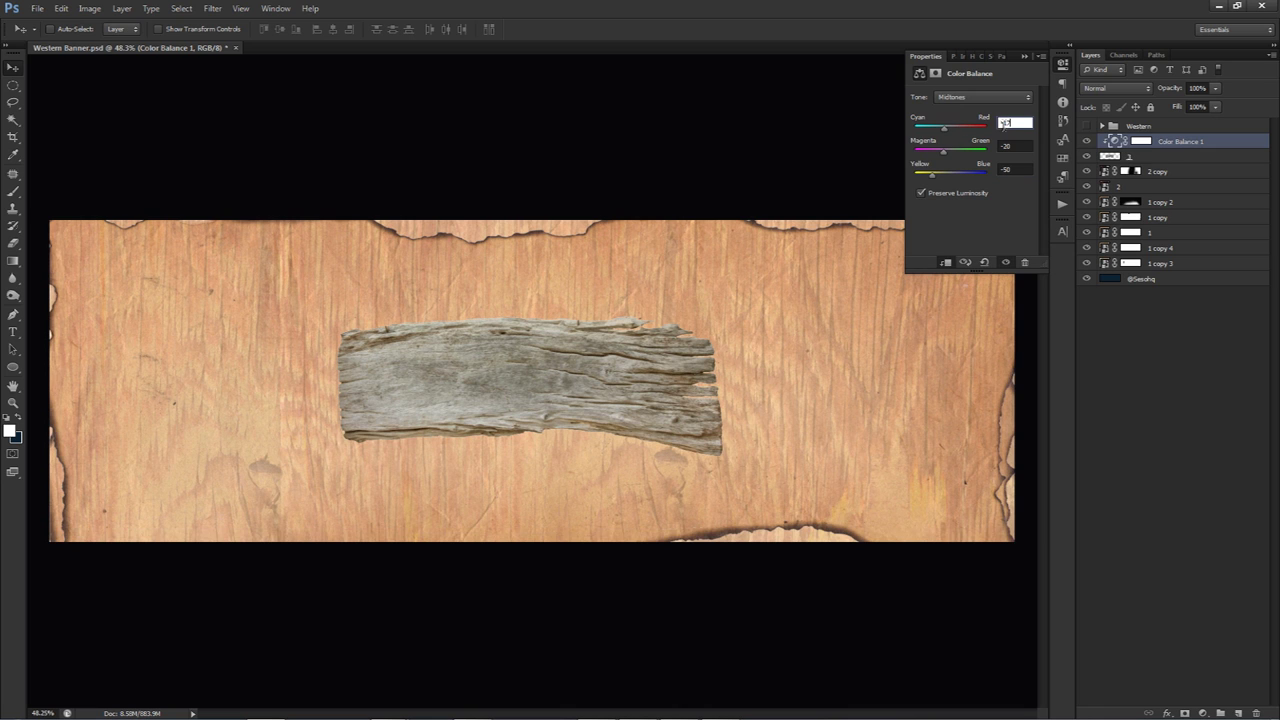
type("-1")
left_click(1087, 141)
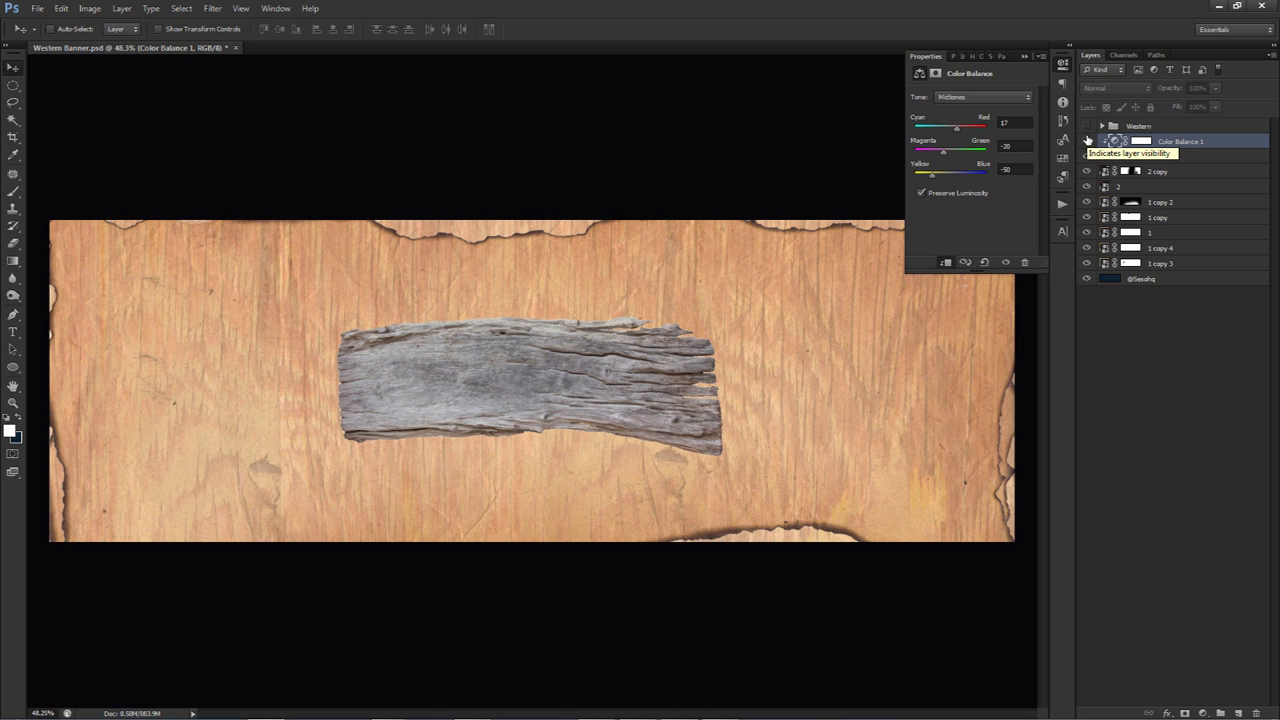
left_click(1087, 141)
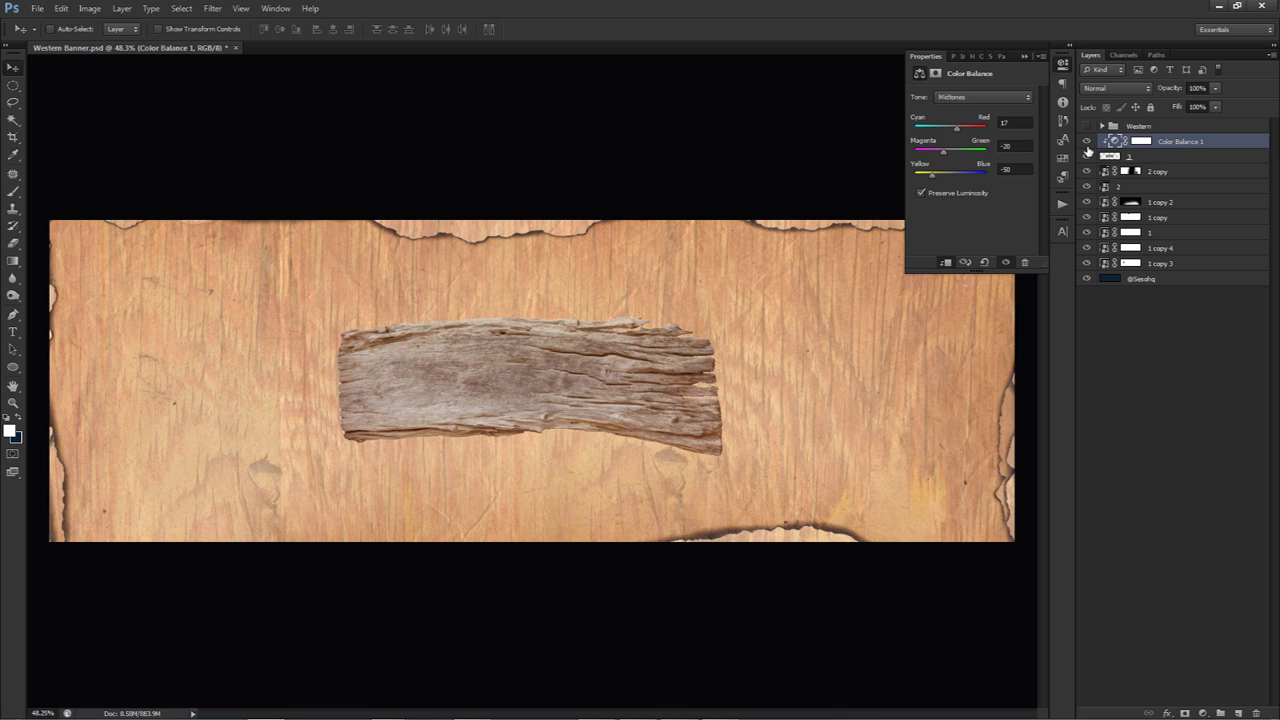
Add a Brightness/Contrast adjustment layer above Color Balance with Brightness -35 and Contrast 75
left_click(1203, 713)
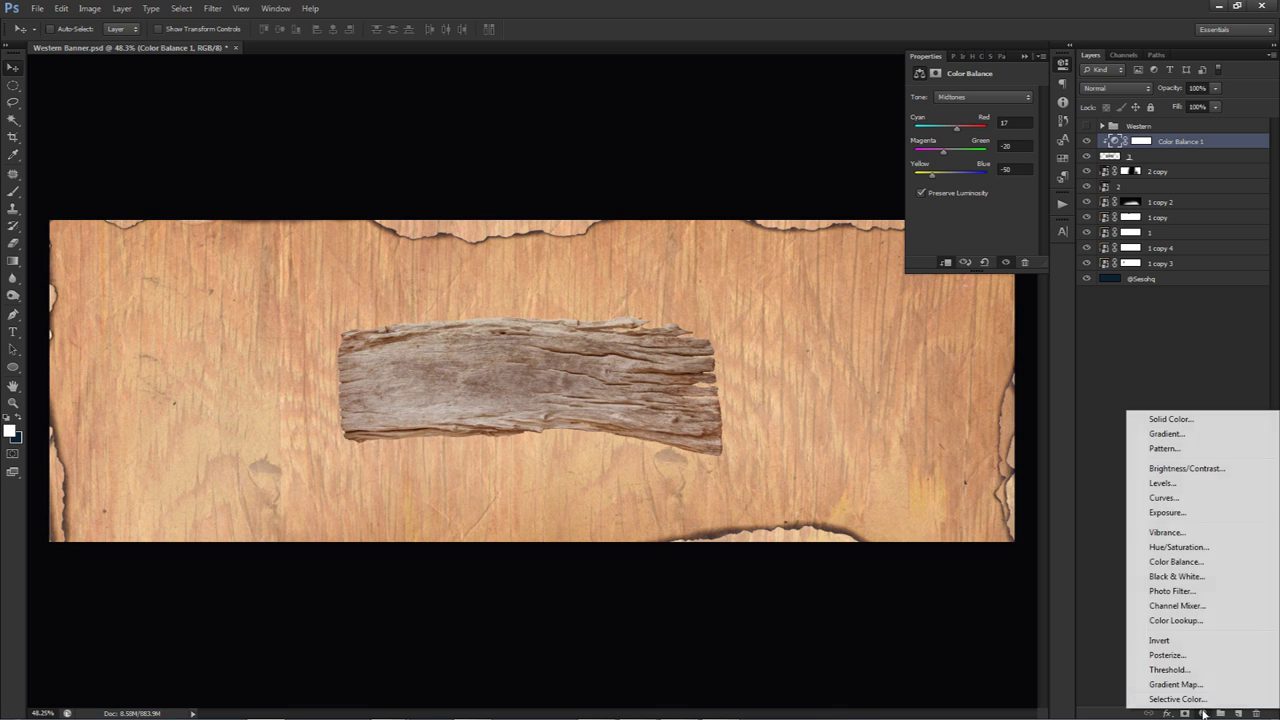
left_click(1183, 470)
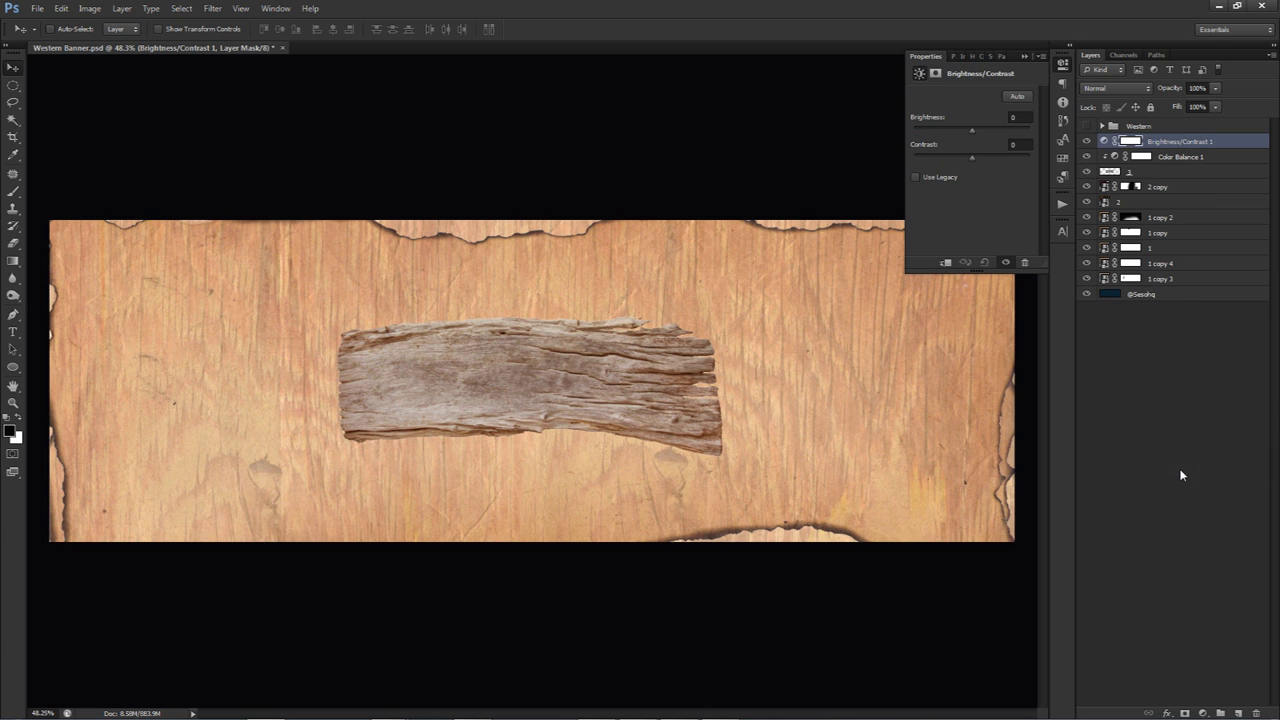
left_click(1012, 116)
type("-")
type("36")
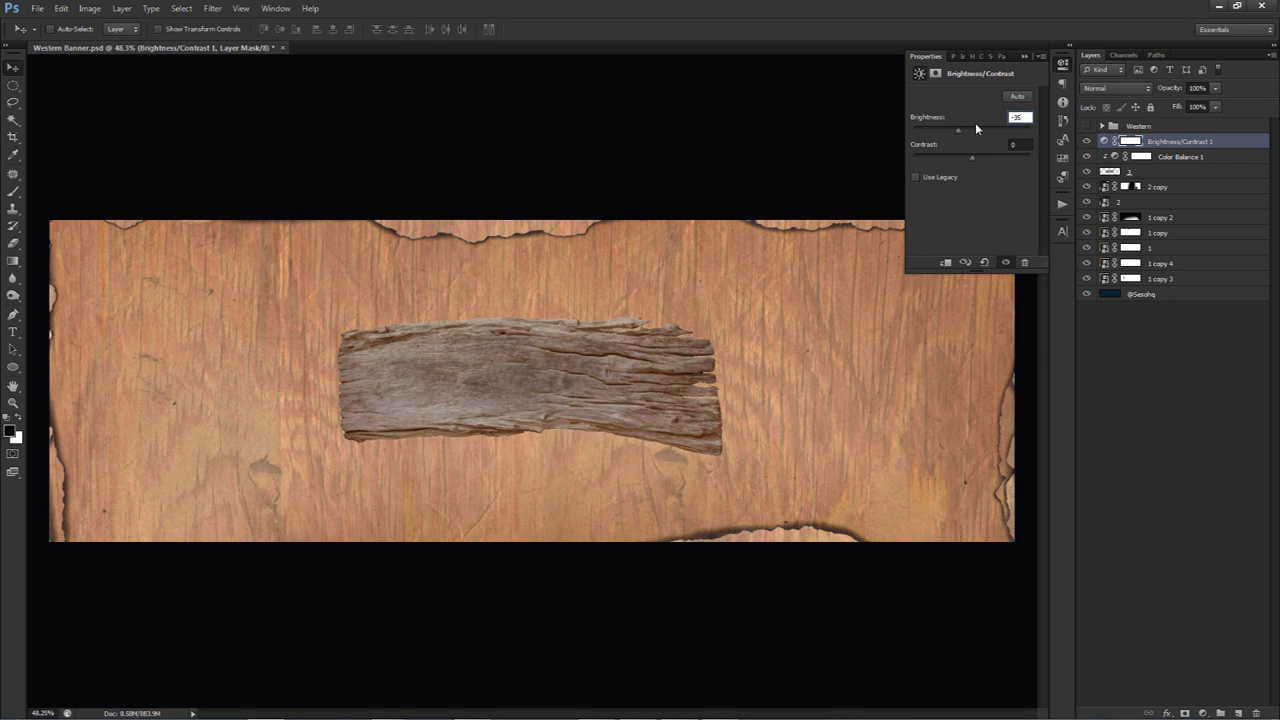
key("Tab")
type("75")
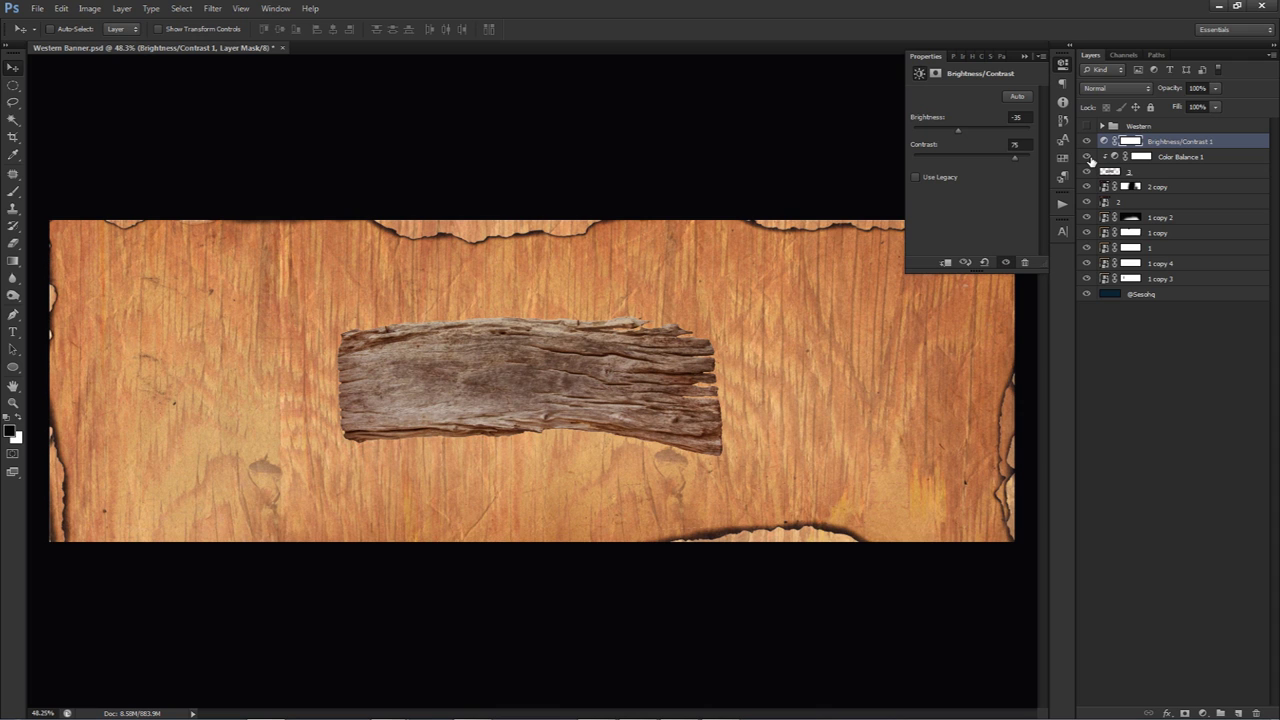
Place the original signpost image into the banner directly above layer 2 copy
left_click(1156, 188)
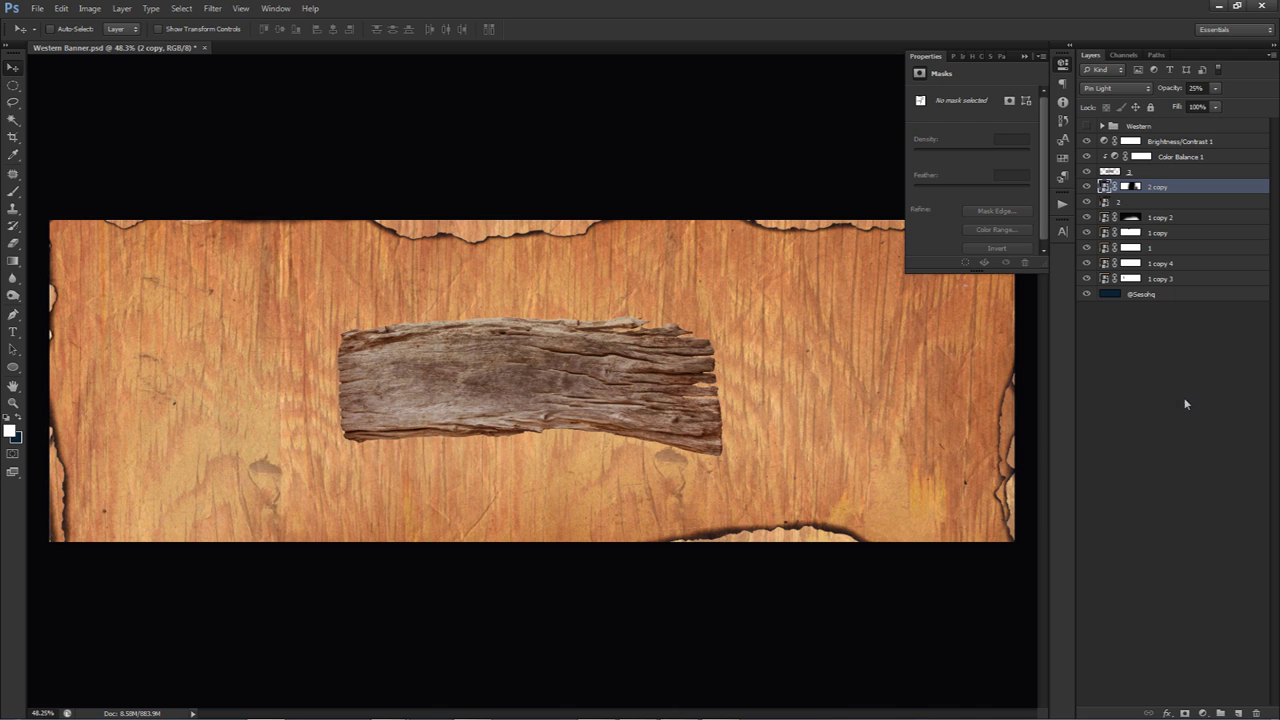
left_click_drag(0, 424, 688, 424)
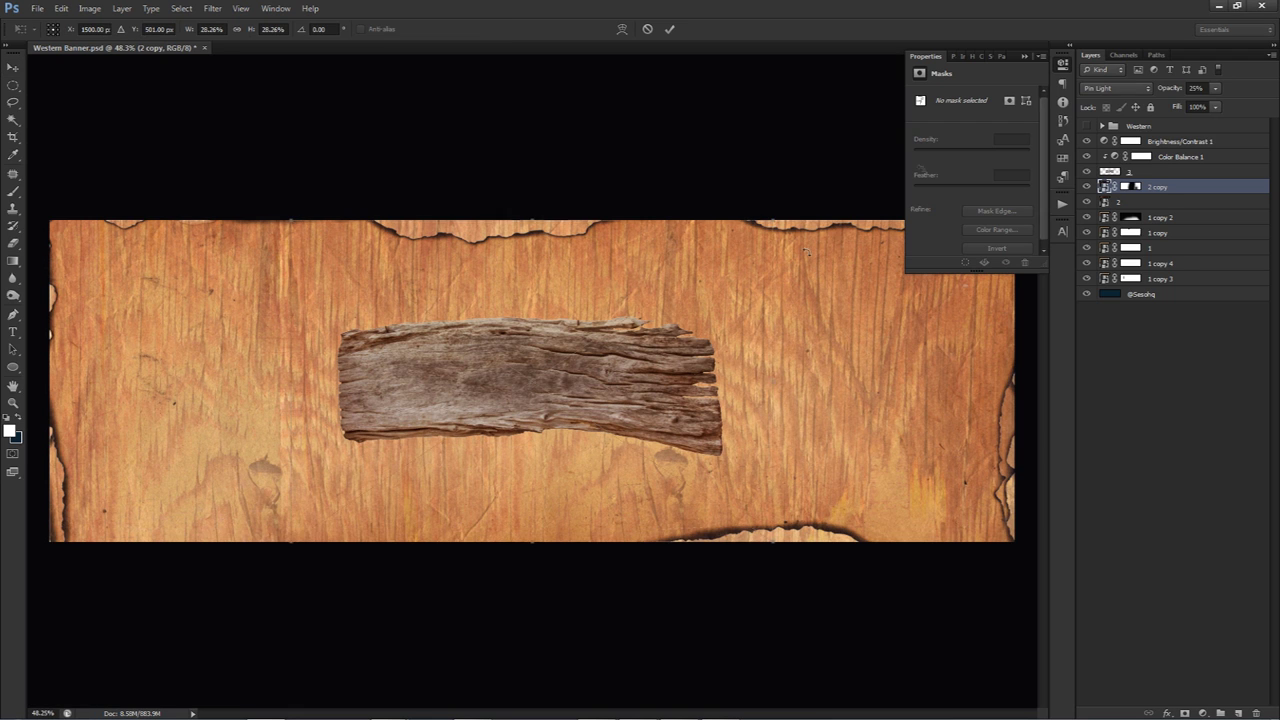
left_click(1066, 64)
key("Return")
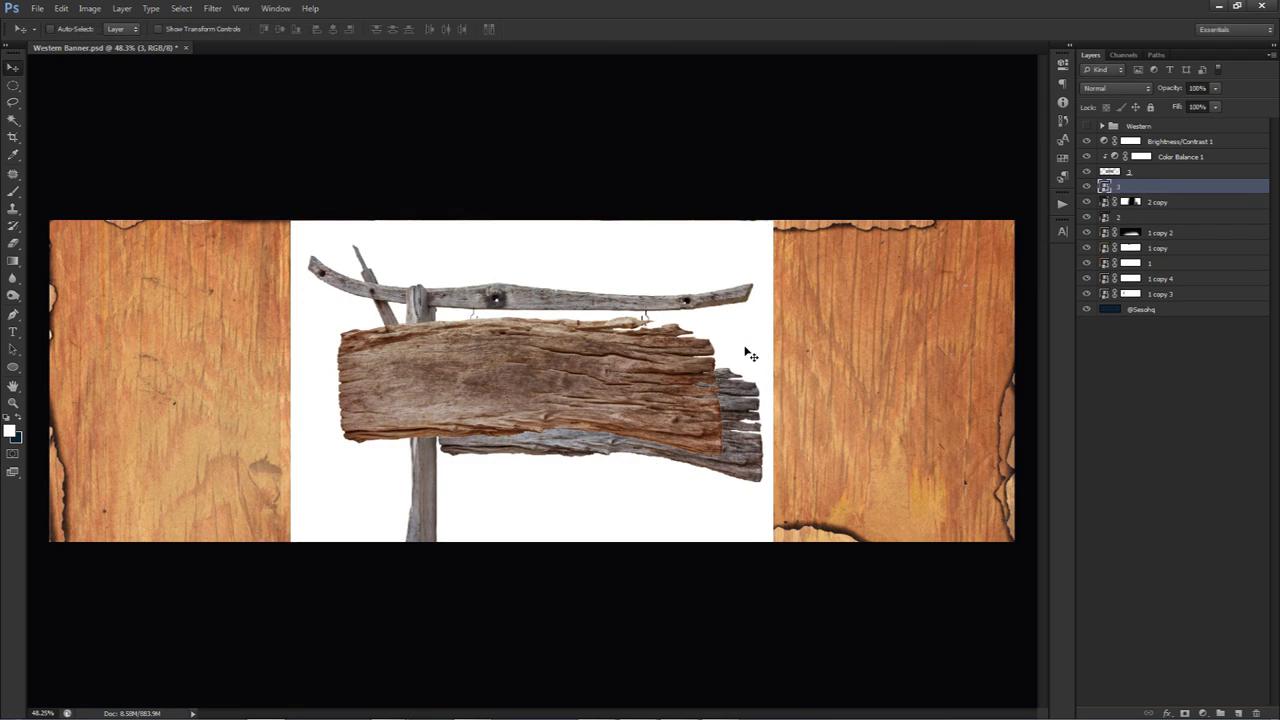
Enlarge and reposition the placed signpost image so its board's wood texture covers the whole banner
key("ctrl+t")
left_click_drag(772, 220, 1231, 80)
left_click_drag(750, 407, 584, 322)
key("Return")
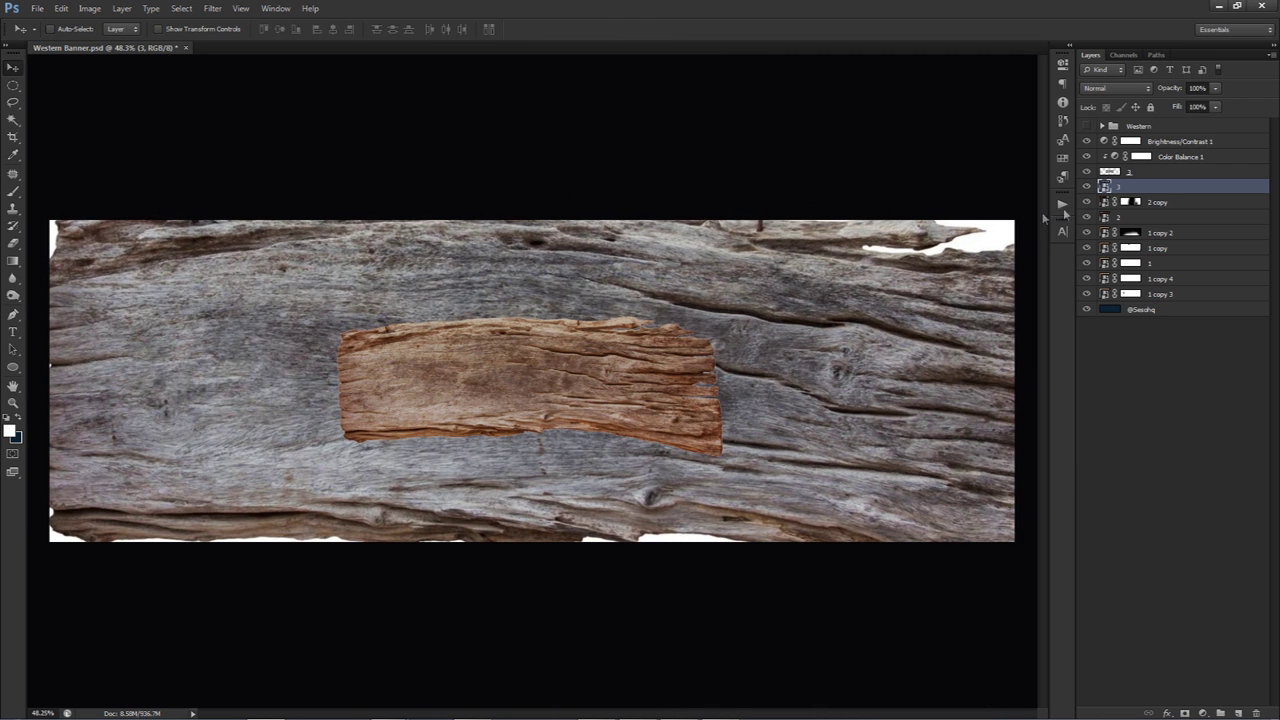
Add a layer mask to the enlarged wood texture and refine it with Color Range by sampling the wood below the board
left_click(1184, 713)
left_click(181, 8)
left_click(221, 125)
left_click(679, 271)
left_click(736, 479)
left_click(692, 499)
left_click(745, 484)
left_click(738, 480)
left_click(740, 472)
left_click(739, 476)
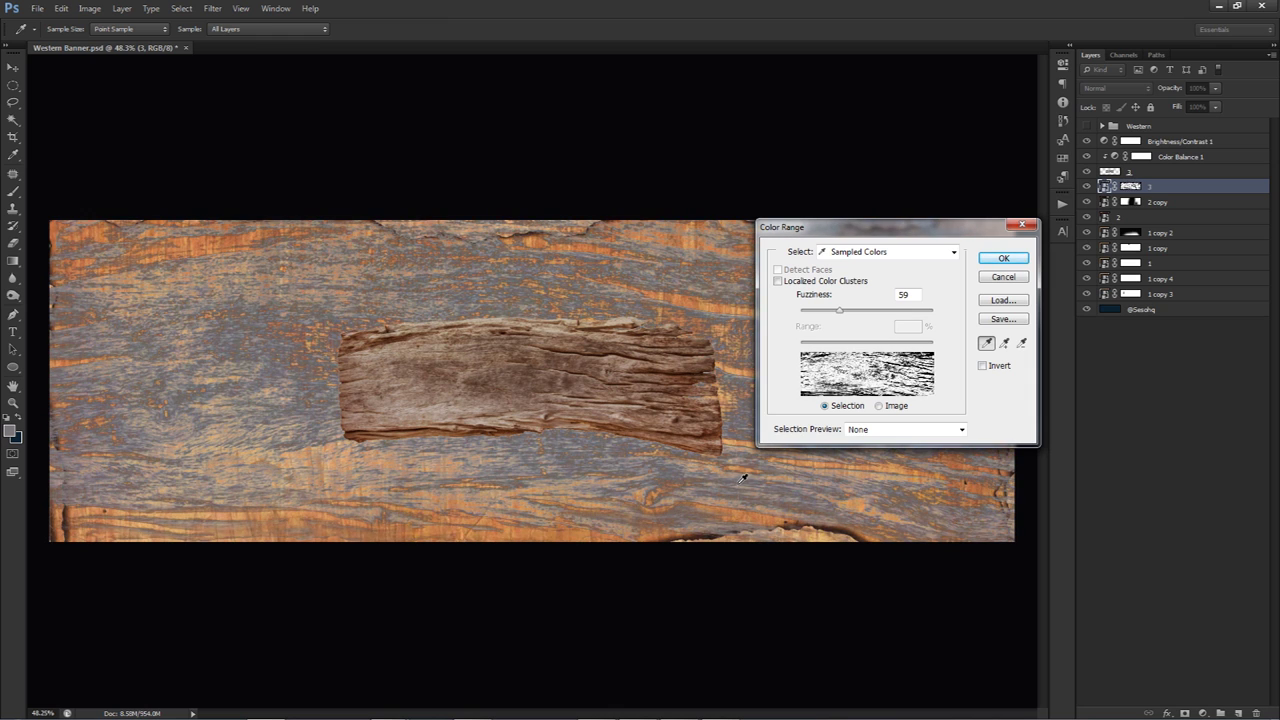
left_click(738, 475)
left_click(742, 470)
left_click(740, 473)
left_click(745, 471)
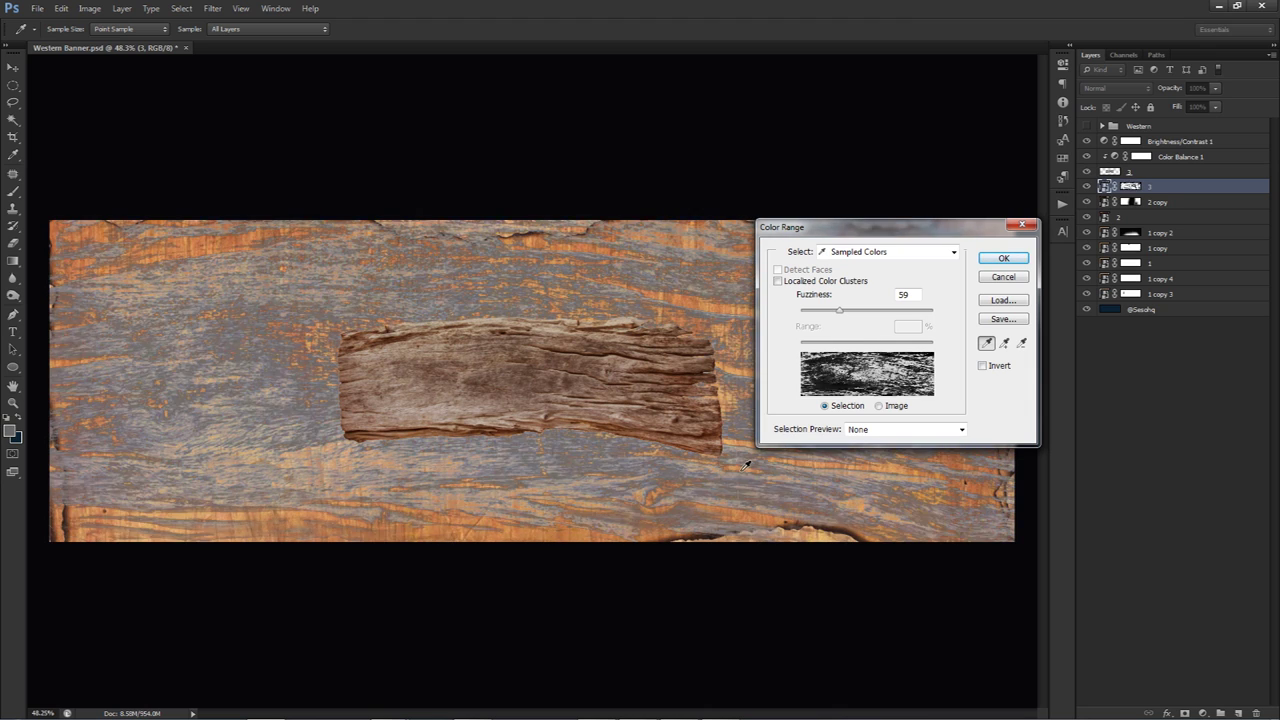
left_click(738, 470)
left_click(733, 469)
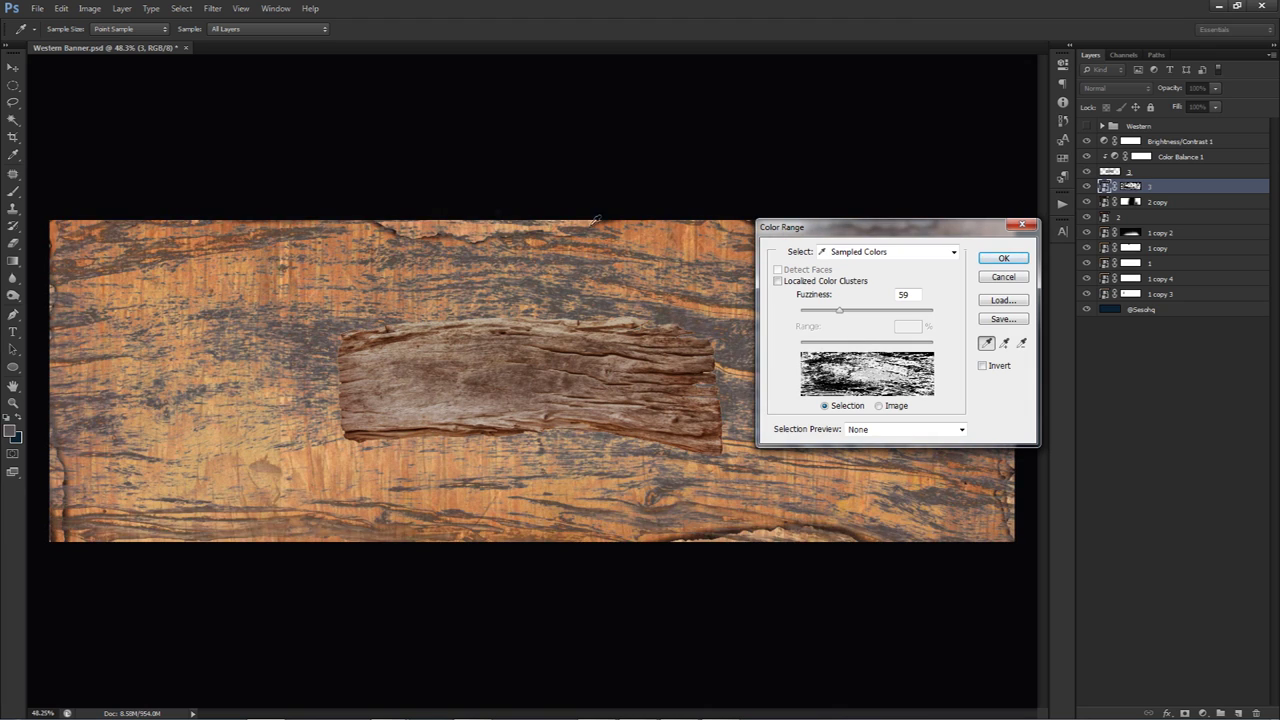
left_click(1003, 258)
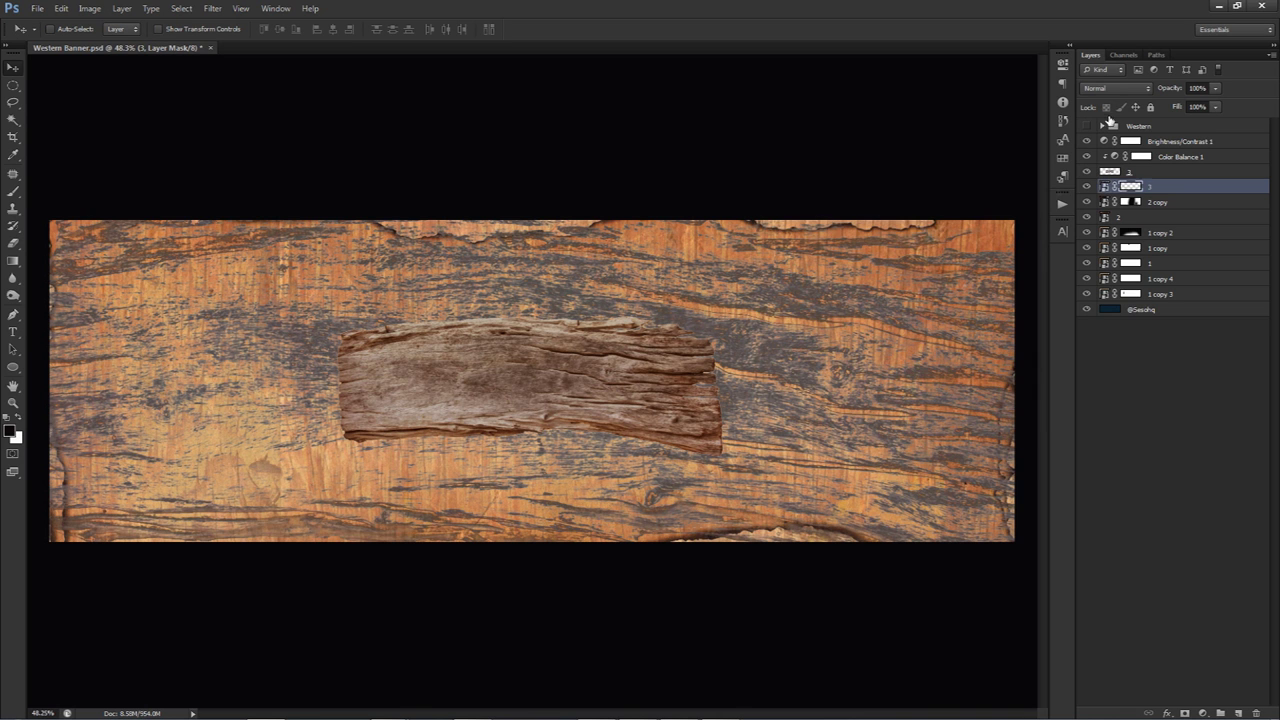
Set the masked wood texture layer to Linear Light blending at 29% opacity
left_click(1106, 89)
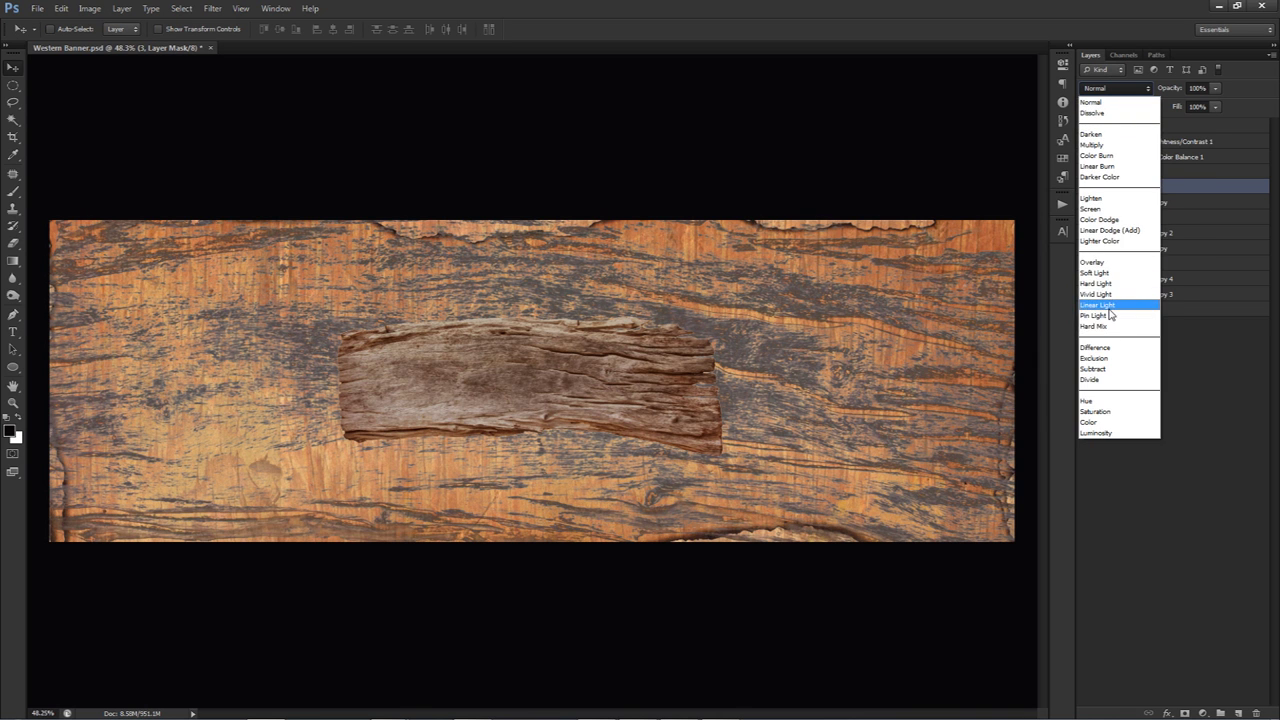
left_click(1100, 286)
left_click_drag(1215, 88, 1174, 104)
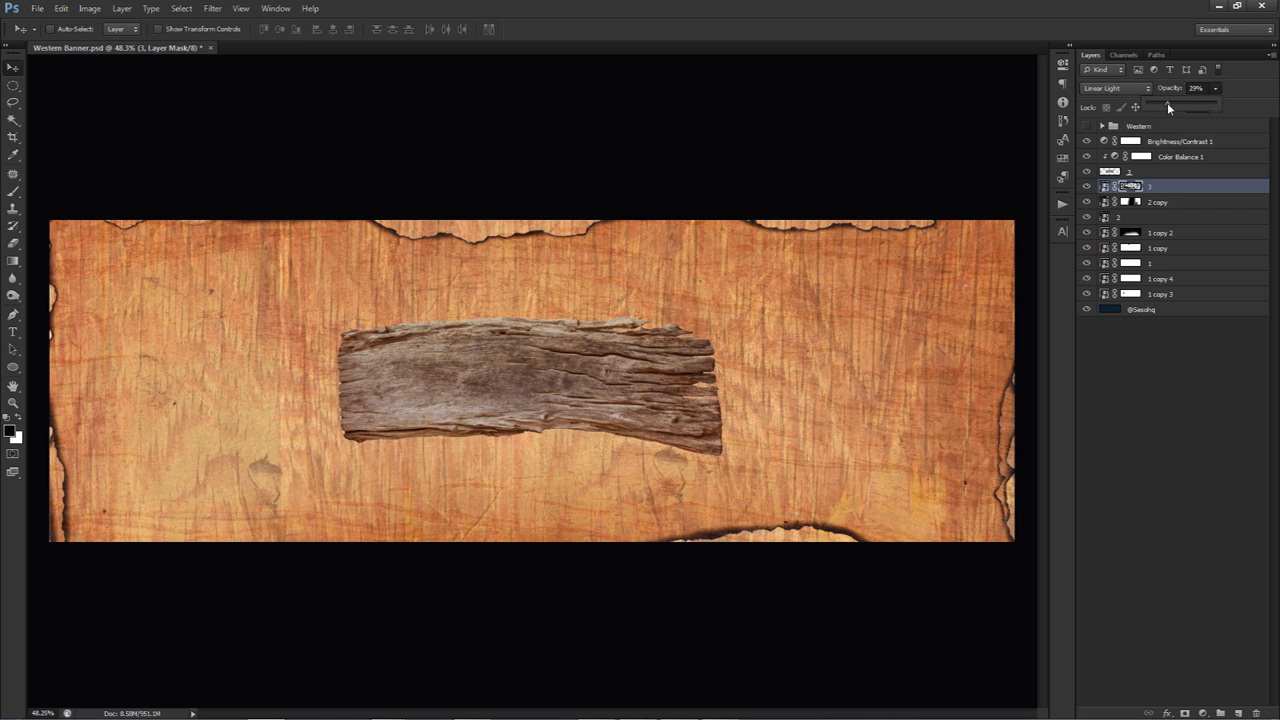
left_click(1083, 185)
Label the cut-out board layer red and rename it Sign
right_click(1090, 175)
left_click(1120, 231)
double_click(1130, 172)
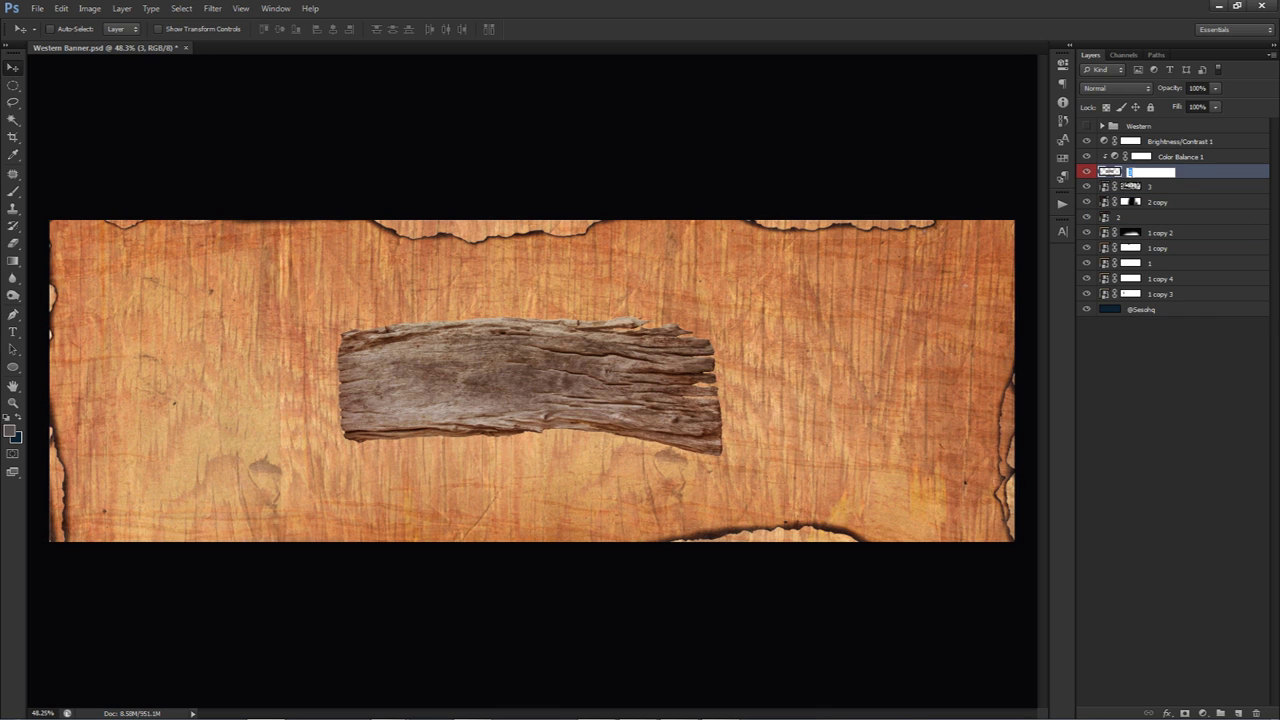
type("Sign")
Create a new layer directly beneath Sign and set the brush's foreground colour to near-black
left_click(1152, 189)
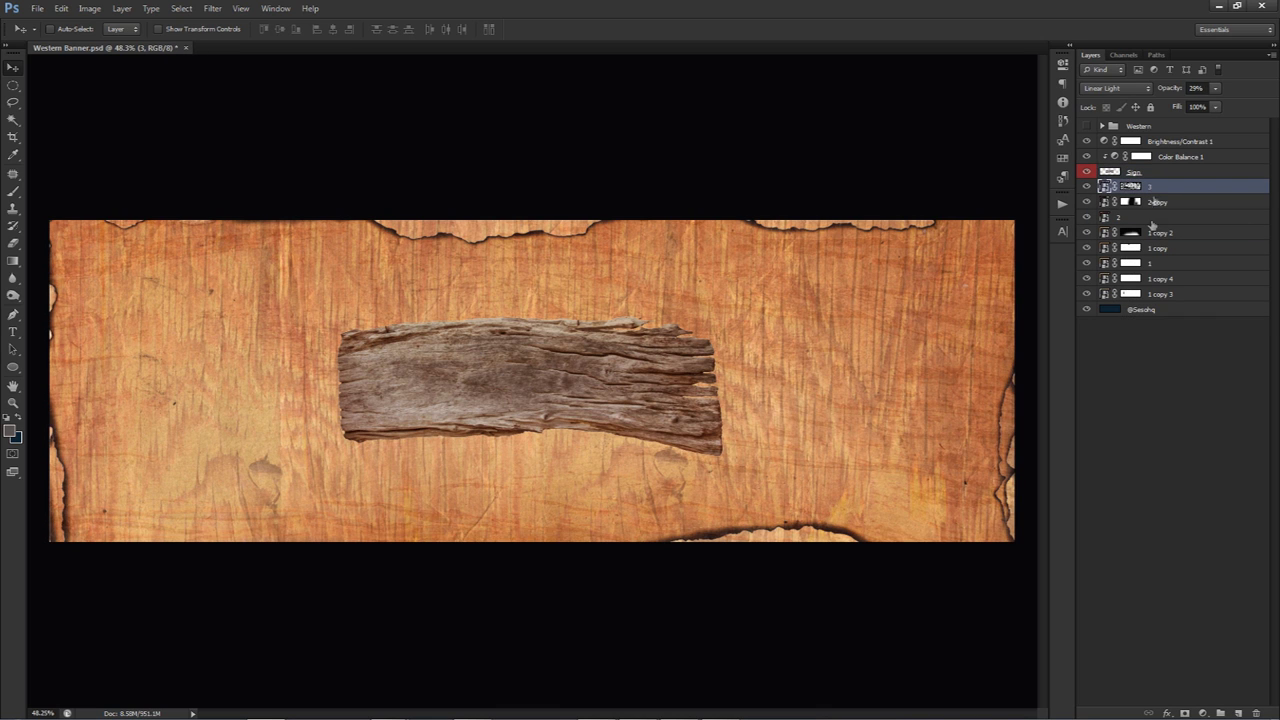
left_click(1240, 712)
key("b")
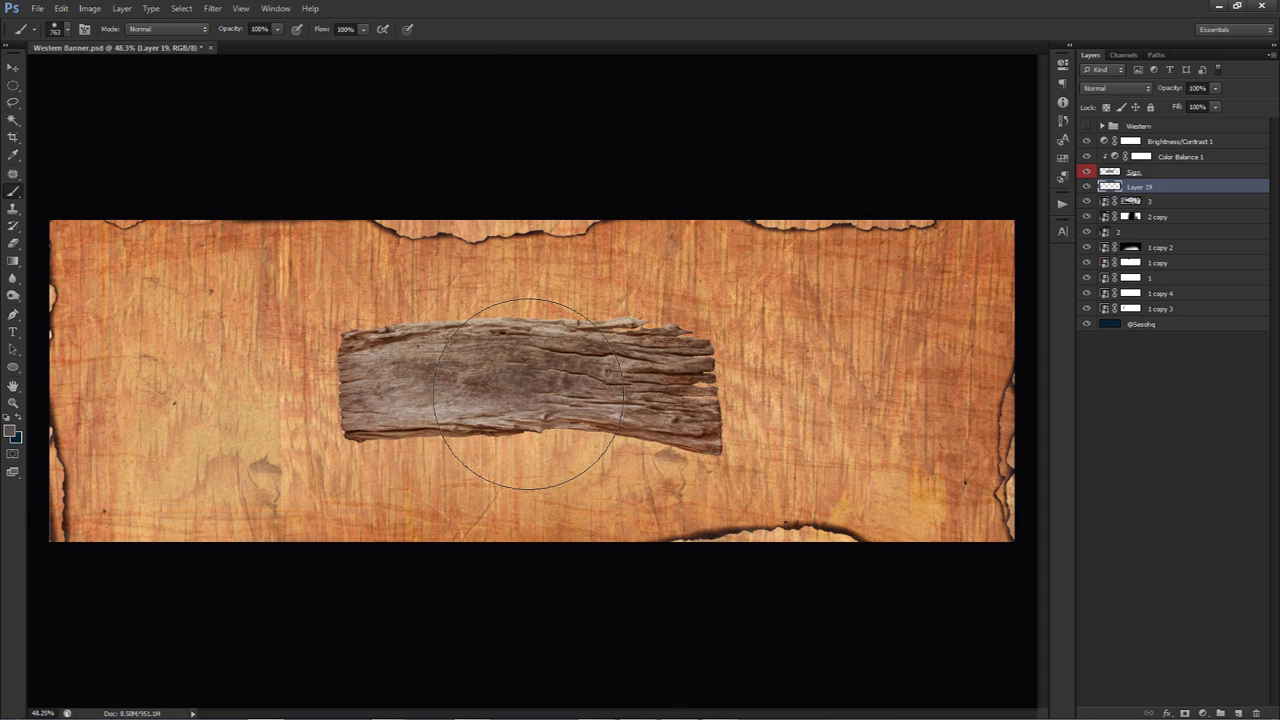
left_click(11, 429)
left_click_drag(806, 455, 640, 591)
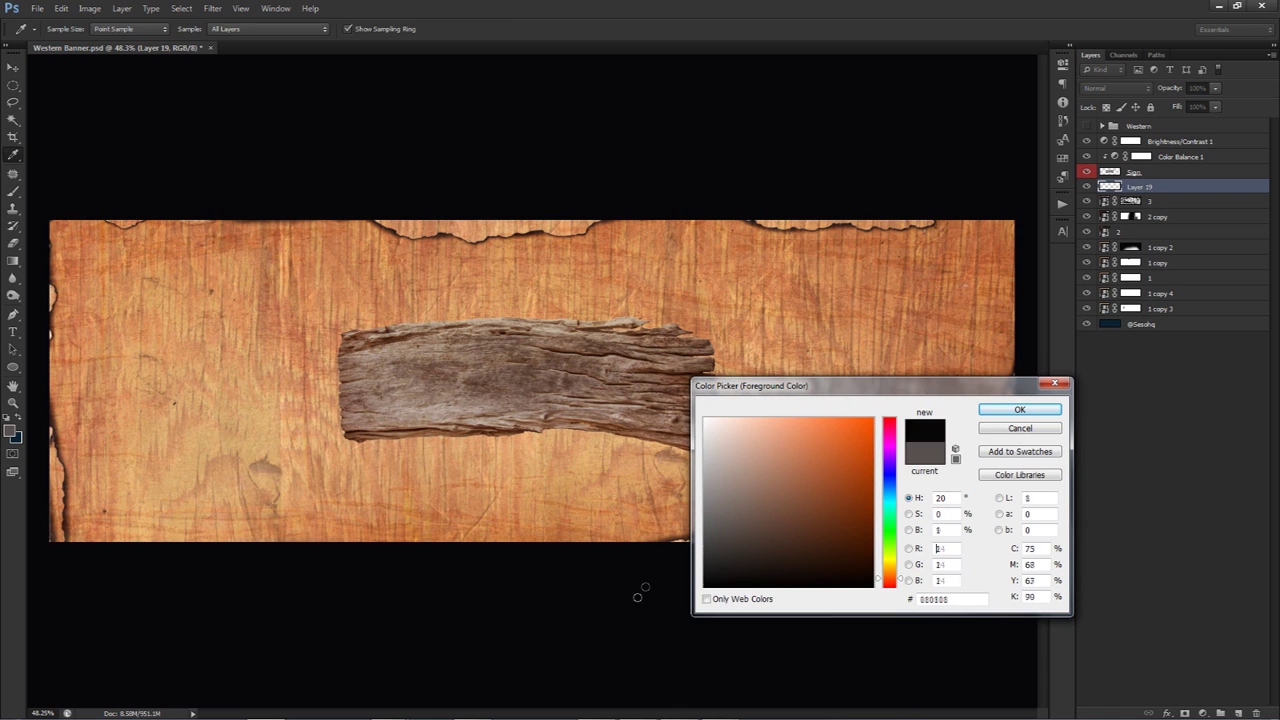
left_click(1003, 416)
Paint a soft dark shadow along the board's lower and right edges, and erase its outer spread to a narrow shadow
mouse_move(440, 429)
left_mouse_down()
mouse_move(352, 416)
mouse_move(369, 446)
mouse_move(527, 432)
mouse_move(705, 440)
mouse_move(690, 420)
mouse_move(728, 425)
mouse_move(700, 410)
left_mouse_up()
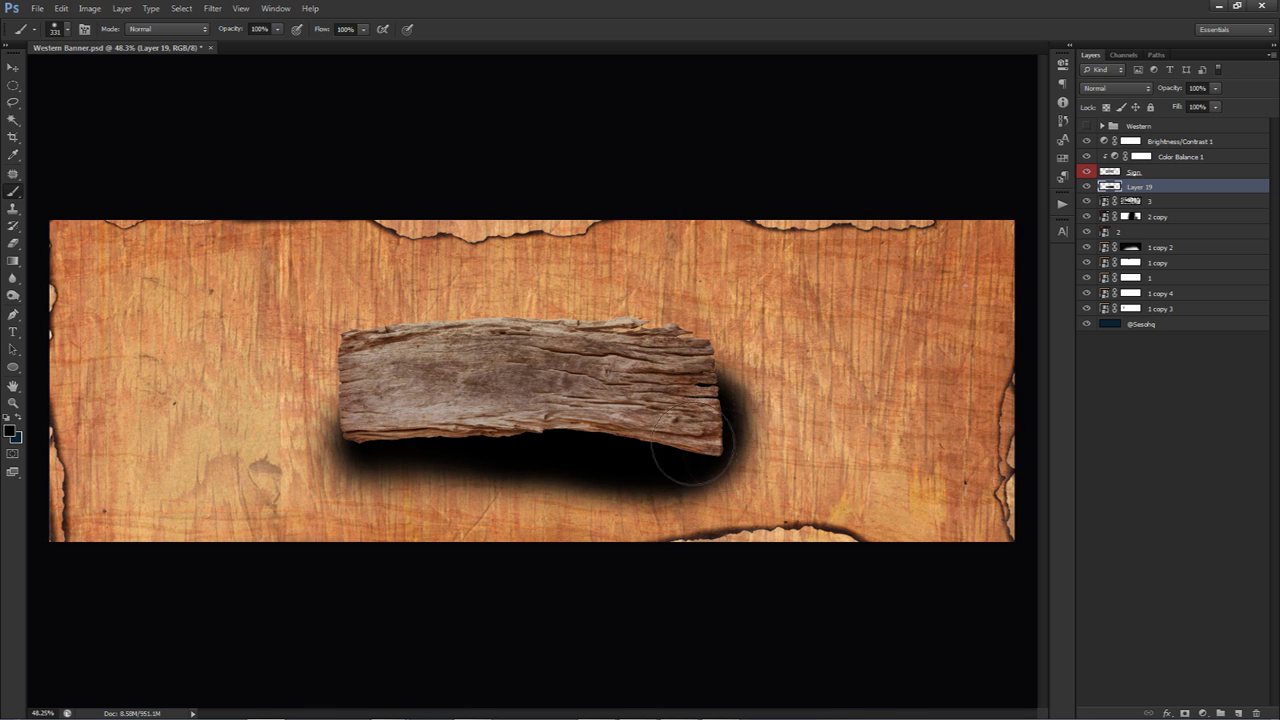
key("e")
mouse_move(622, 506)
left_mouse_down()
mouse_move(655, 527)
mouse_move(516, 507)
mouse_move(602, 503)
mouse_move(527, 487)
mouse_move(453, 516)
mouse_move(335, 510)
mouse_move(512, 507)
mouse_move(286, 506)
mouse_move(608, 494)
mouse_move(697, 509)
mouse_move(614, 513)
mouse_move(774, 518)
mouse_move(799, 403)
mouse_move(805, 432)
mouse_move(762, 366)
mouse_move(782, 435)
mouse_move(757, 512)
mouse_move(581, 488)
mouse_move(697, 507)
mouse_move(478, 494)
mouse_move(322, 505)
mouse_move(284, 421)
mouse_move(296, 483)
mouse_move(385, 513)
mouse_move(407, 499)
mouse_move(338, 506)
mouse_move(547, 492)
mouse_move(657, 517)
left_mouse_up()
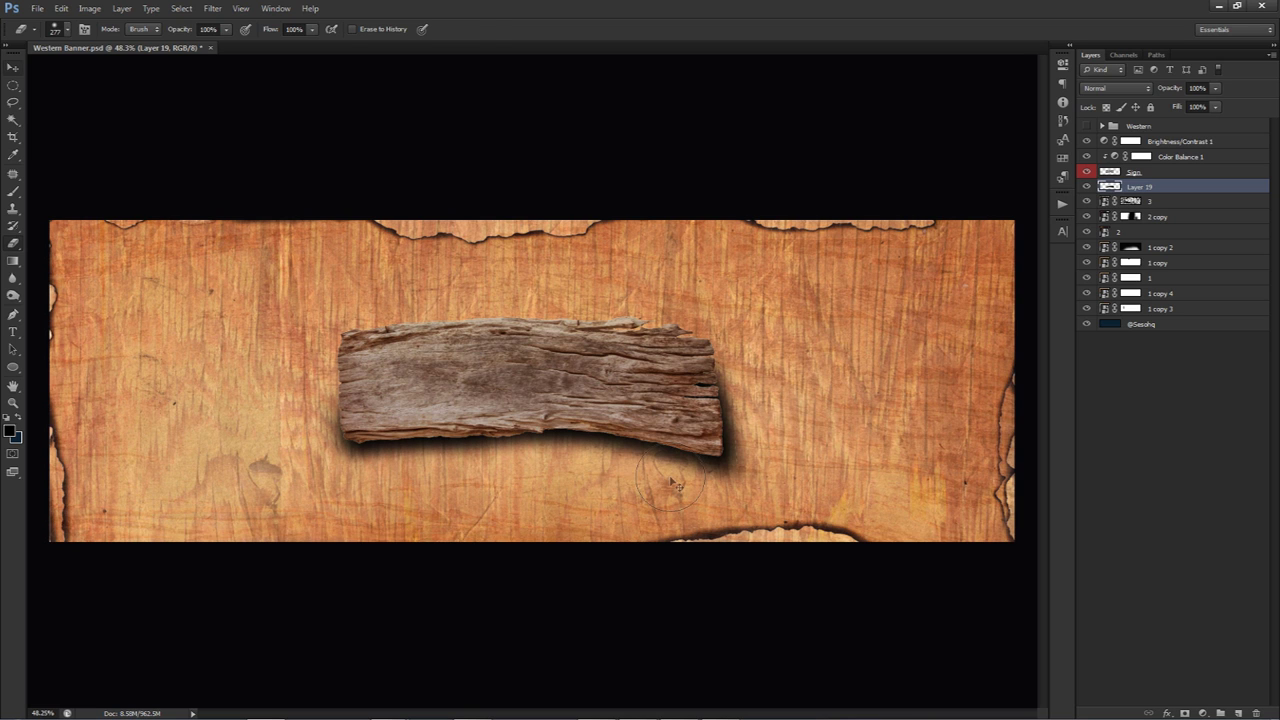
key("v")
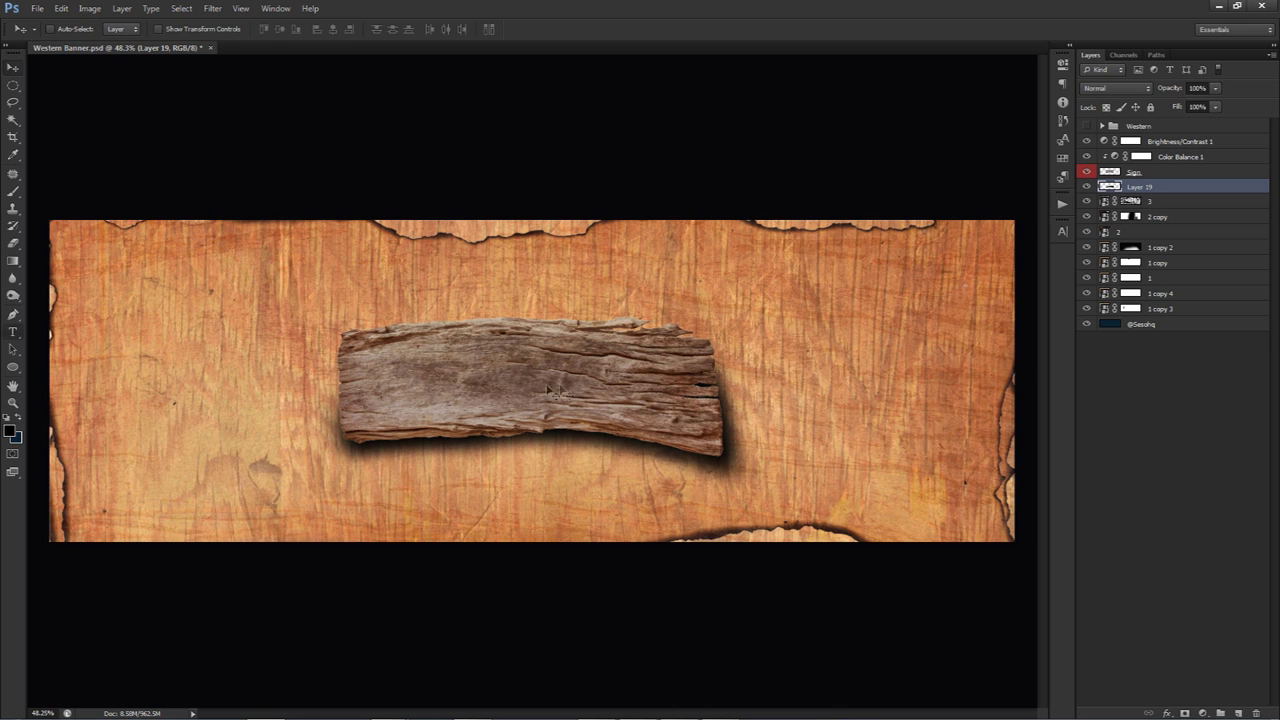
Add the text CREATIVE on the board in 22 pt Carnivalee and move its layer above Brightness/Contrast 1
key("t")
left_click(518, 390)
left_click(1062, 232)
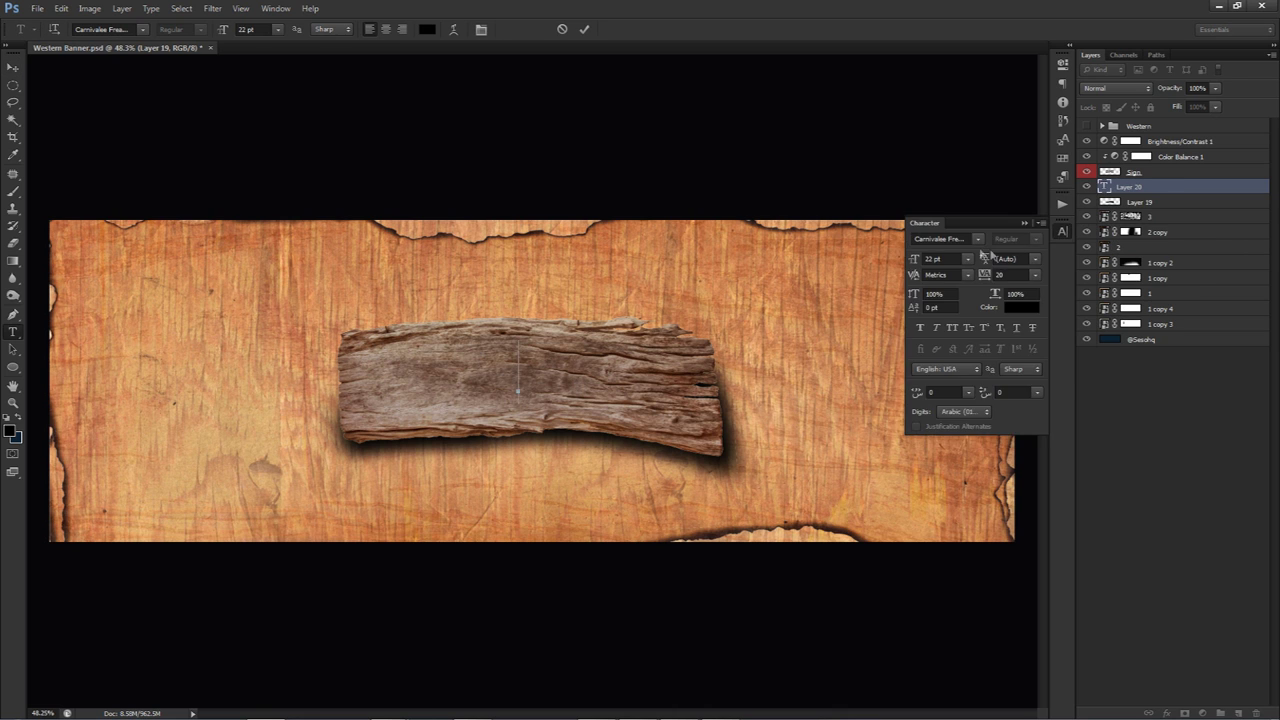
left_click(950, 237)
left_click(507, 388)
type("CREATIVE")
left_click(584, 29)
left_click_drag(1134, 185, 1140, 137)
Position the CREATIVE text near the middle of the board and set its colour to white (ffffff)
key("v")
left_click_drag(710, 392, 625, 397)
left_click(1022, 307)
left_click(705, 419)
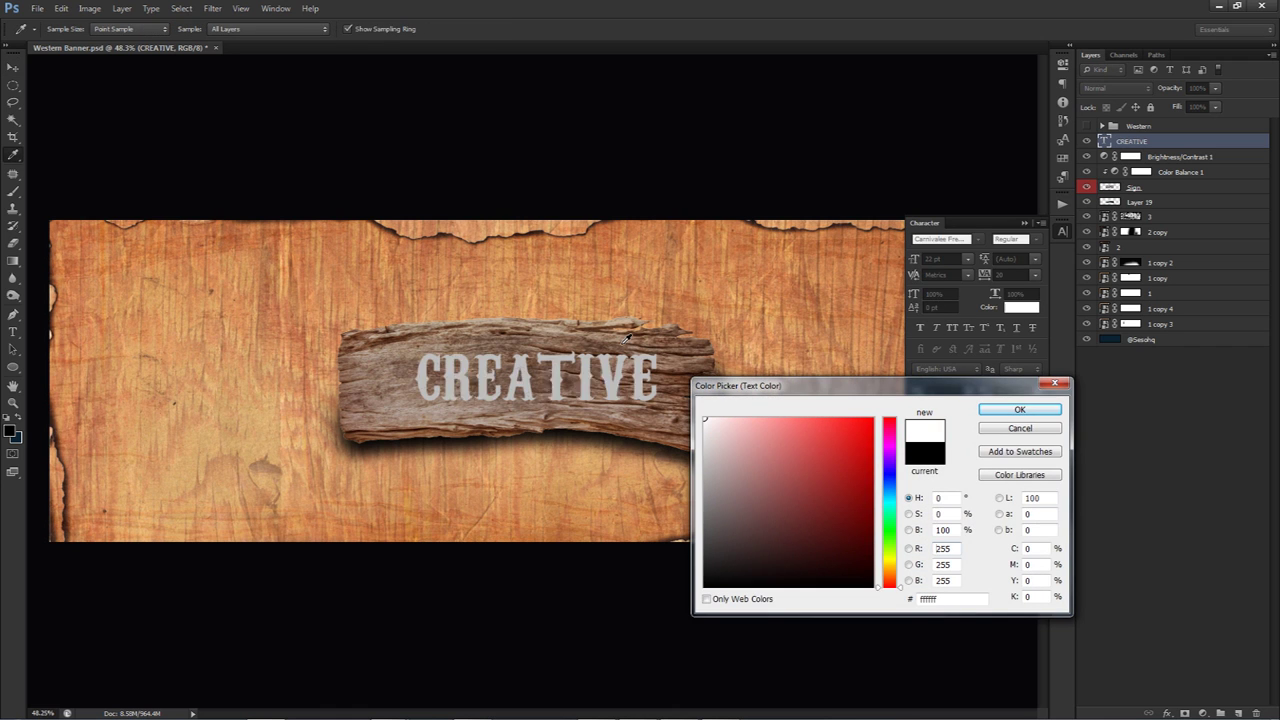
left_click(1020, 410)
left_click_drag(621, 373, 627, 378)
left_click(1063, 235)
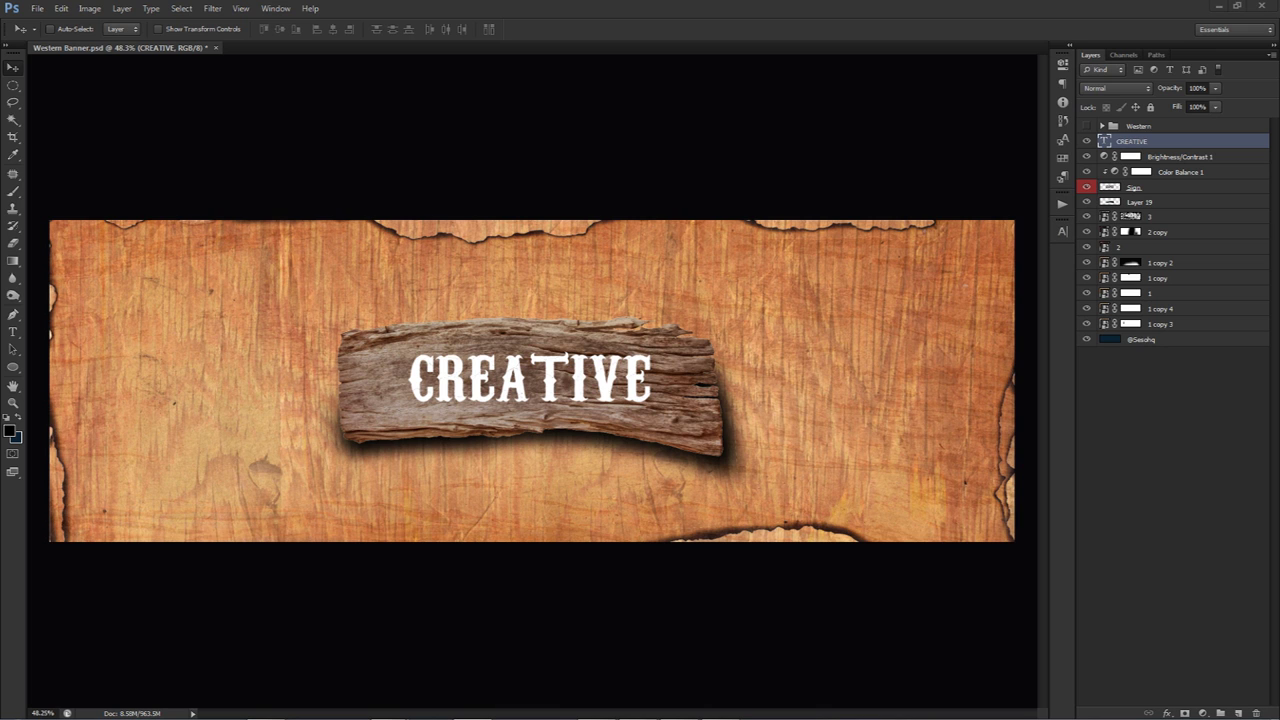
Place the western prop sheet s1 above the text, enlarge it to about 15%, and shift it over the banner's left half
left_click_drag(824, 398, 590, 370)
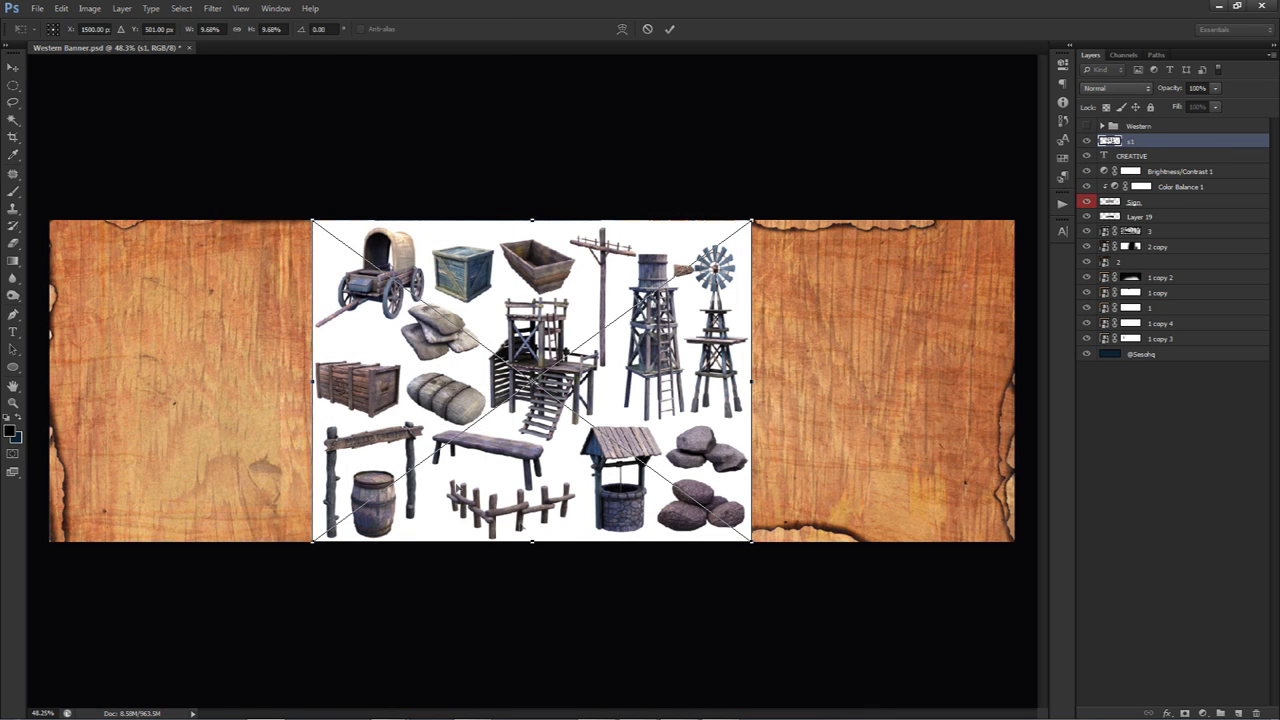
left_click_drag(774, 194, 869, 131)
left_click_drag(802, 283, 567, 353)
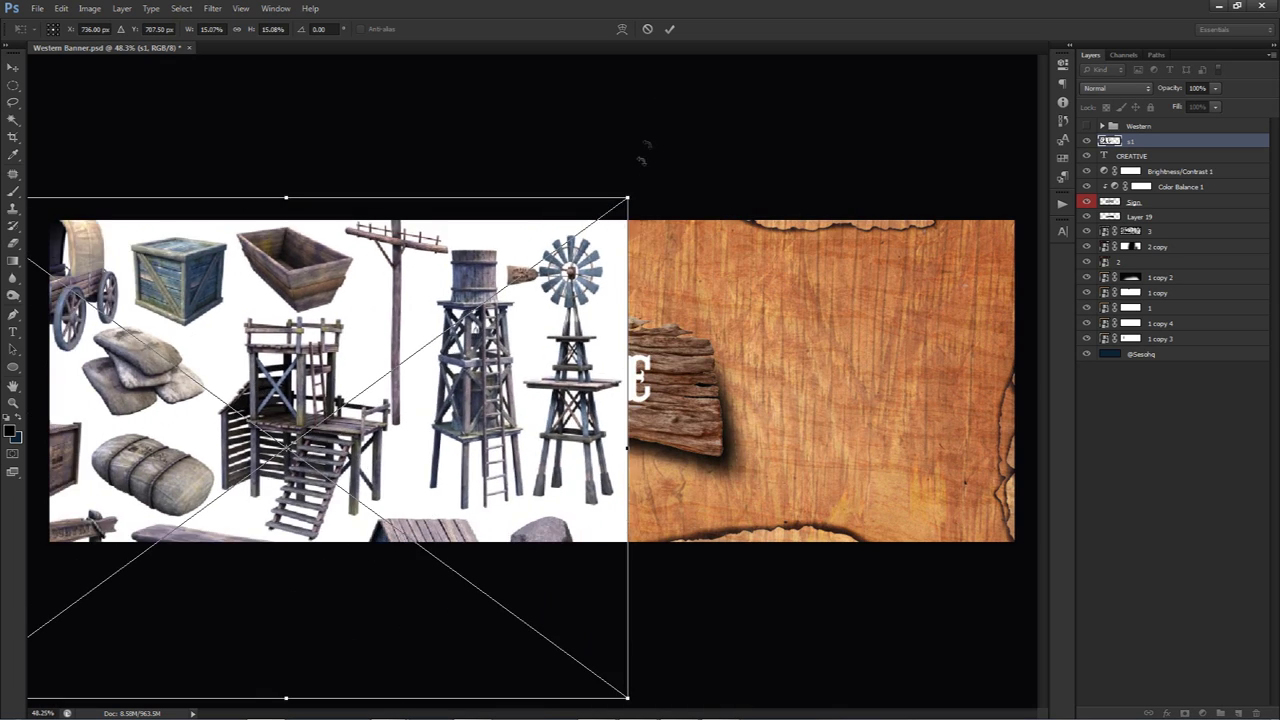
left_click(669, 29)
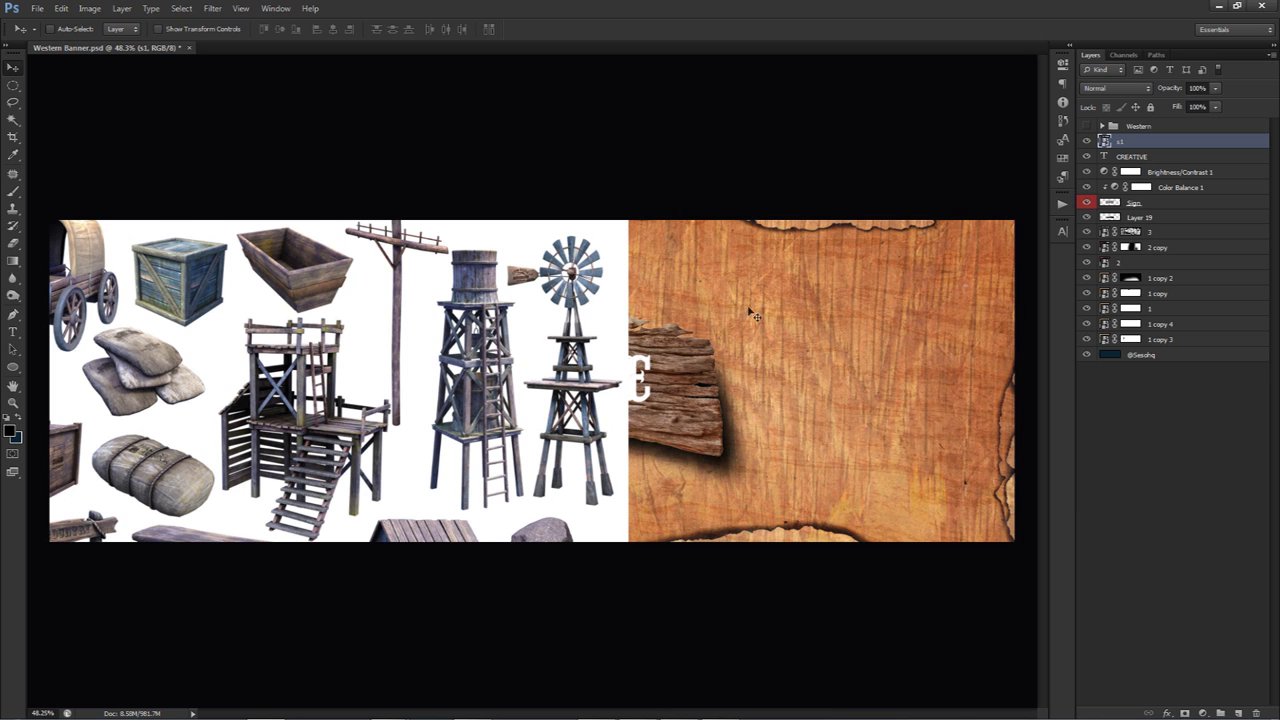
Shift the s1 sheet so the windmill and water tower lie fully inside the canvas, checking against the Western group
left_click_drag(750, 344, 842, 349)
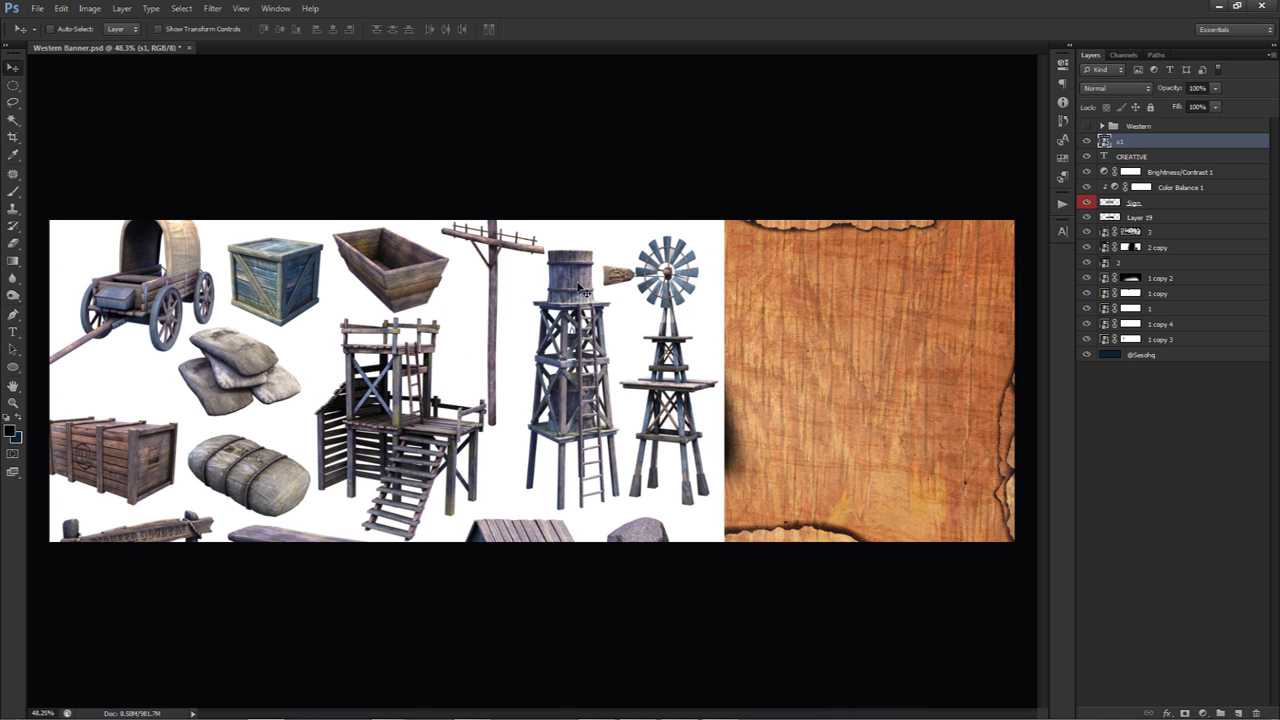
left_click(1087, 126)
left_click(1087, 126)
left_click_drag(445, 334, 453, 330)
left_click_drag(159, 456, 58, 480)
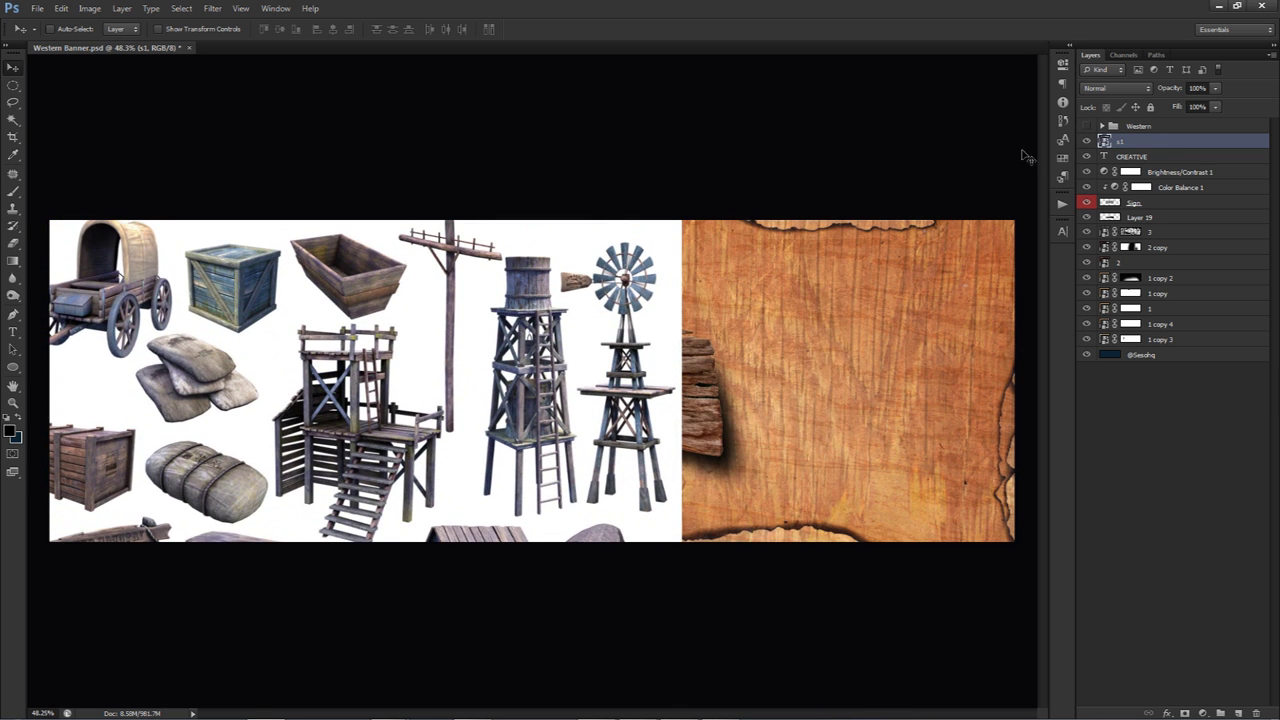
Lasso loosely around the windmill on the s1 sheet, copy it to its own layer, and hide that layer
left_click(13, 102)
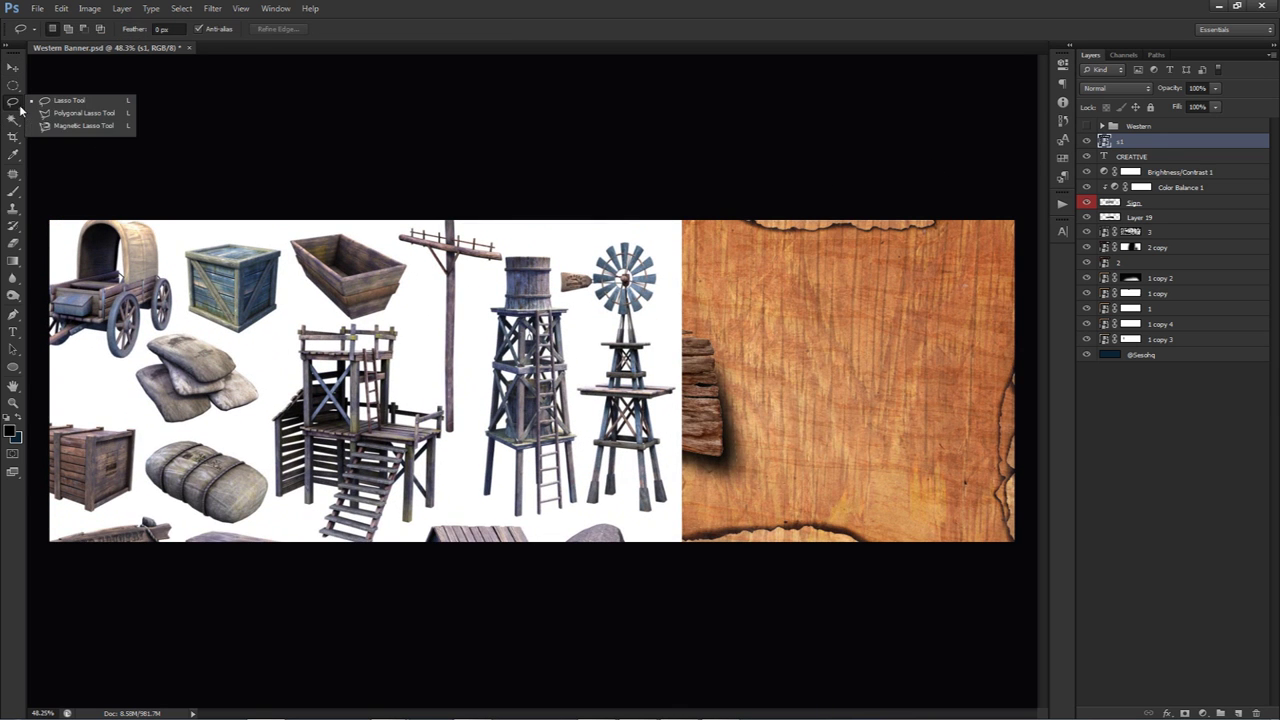
left_click(70, 101)
scroll(540, 258, "up", 3)
mouse_move(578, 195)
left_mouse_down()
mouse_move(680, 198)
mouse_move(678, 337)
mouse_move(701, 380)
mouse_move(692, 557)
mouse_move(643, 570)
mouse_move(596, 566)
mouse_move(571, 547)
mouse_move(563, 397)
mouse_move(577, 327)
mouse_move(556, 288)
left_mouse_up()
left_click_drag(544, 226, 574, 198)
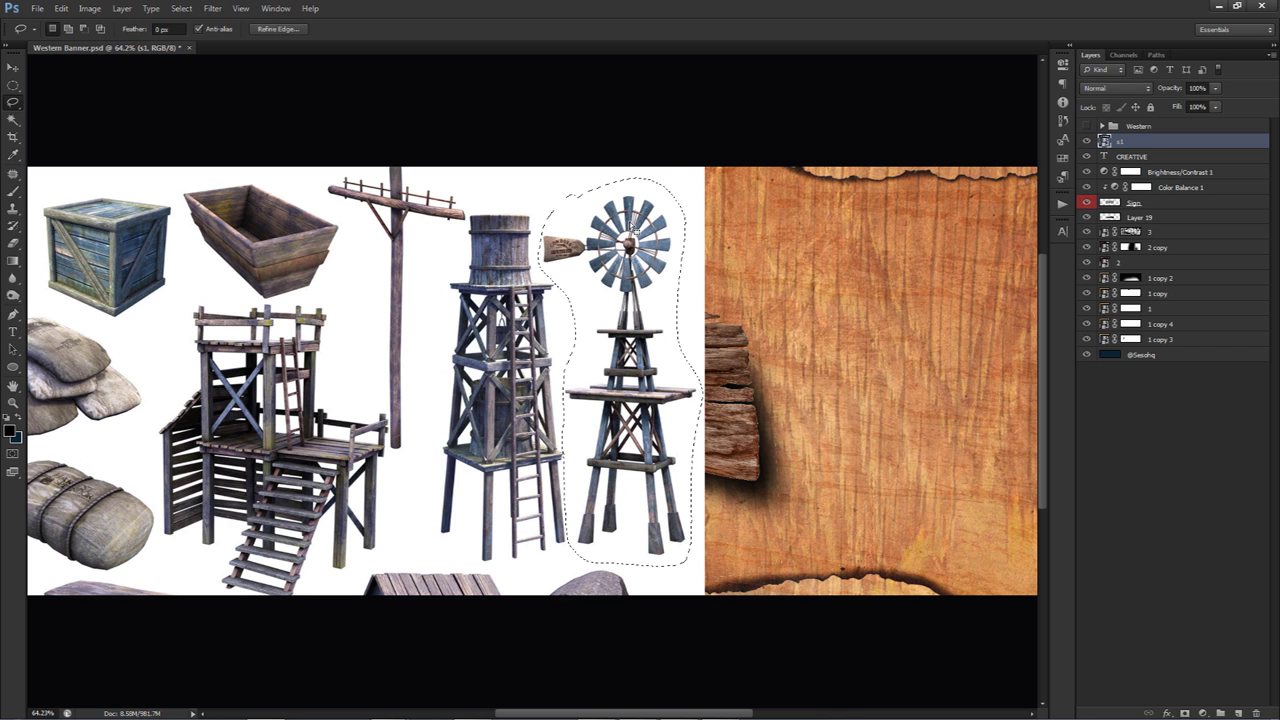
right_click(657, 232)
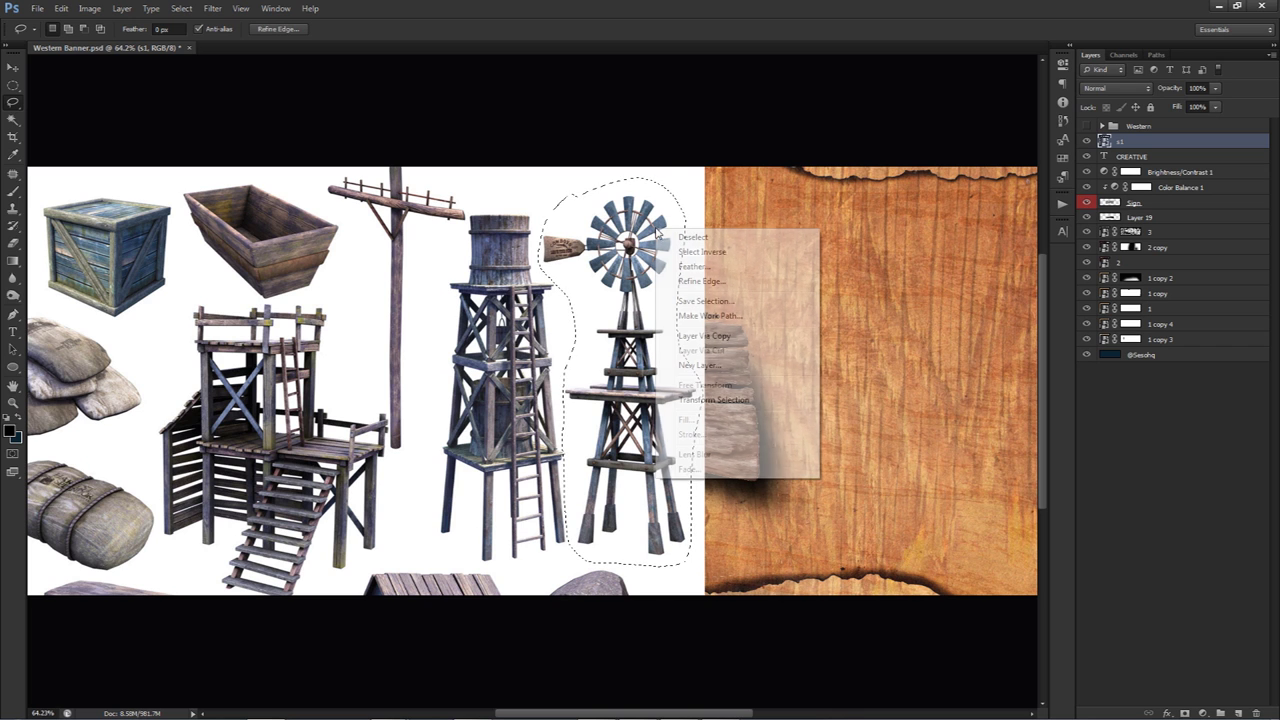
left_click(728, 340)
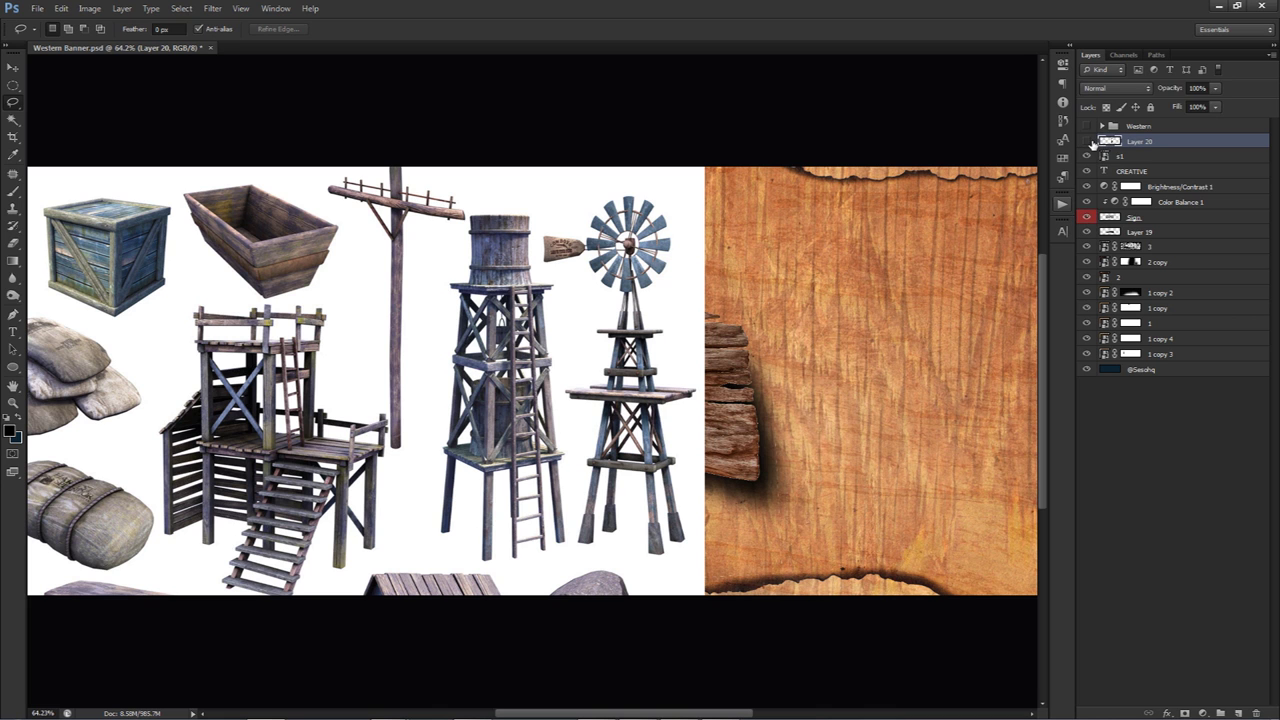
key("v")
left_click_drag(658, 304, 855, 295)
left_click(1086, 141)
Lasso loosely around the water tower on the s1 sheet, copy it to its own layer, and hide that layer
left_click(1125, 156)
left_click_drag(458, 254, 494, 242)
key("l")
mouse_move(530, 184)
left_mouse_down()
mouse_move(584, 205)
mouse_move(612, 505)
mouse_move(603, 537)
mouse_move(516, 556)
mouse_move(479, 537)
mouse_move(458, 450)
mouse_move(478, 274)
mouse_move(502, 207)
mouse_move(550, 210)
left_mouse_up()
right_click(560, 254)
left_click(618, 362)
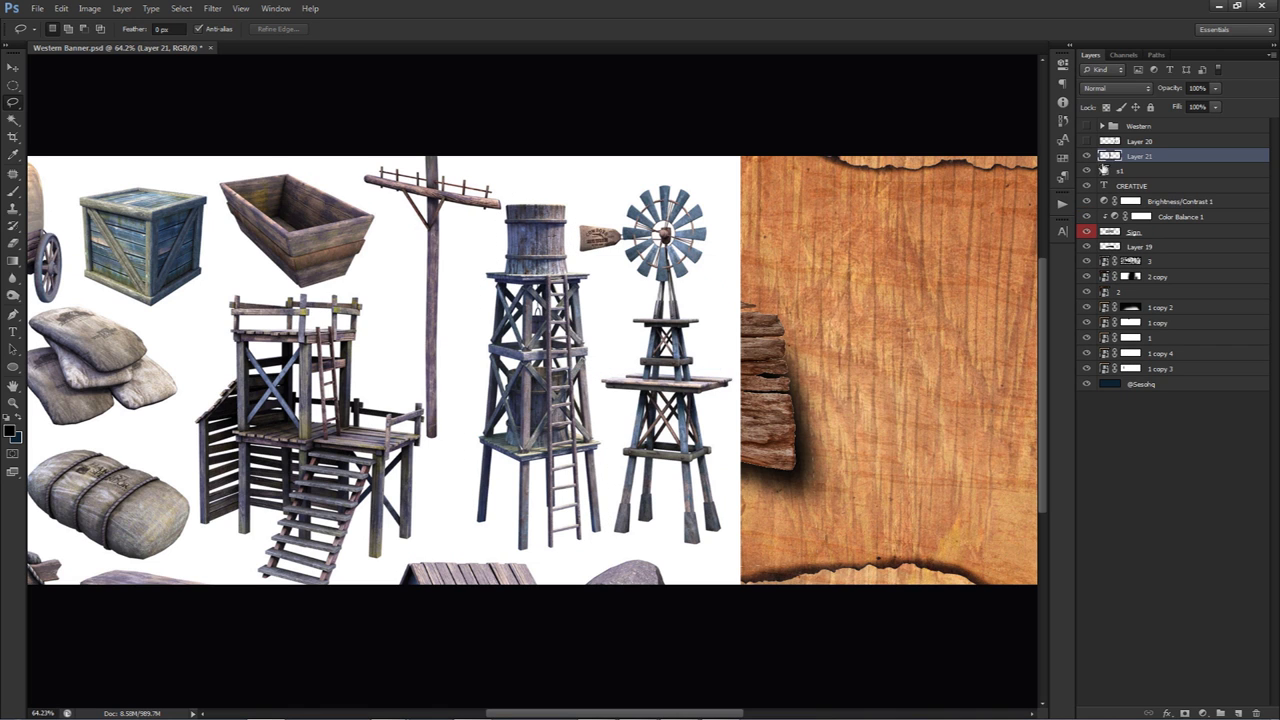
left_click(1088, 156)
Lasso loosely around the brown wooden crate on the s1 sheet and copy it to its own layer
left_click(1140, 171)
mouse_move(230, 335)
left_mouse_down()
mouse_move(503, 356)
mouse_move(711, 330)
left_mouse_up()
key("v")
key("l")
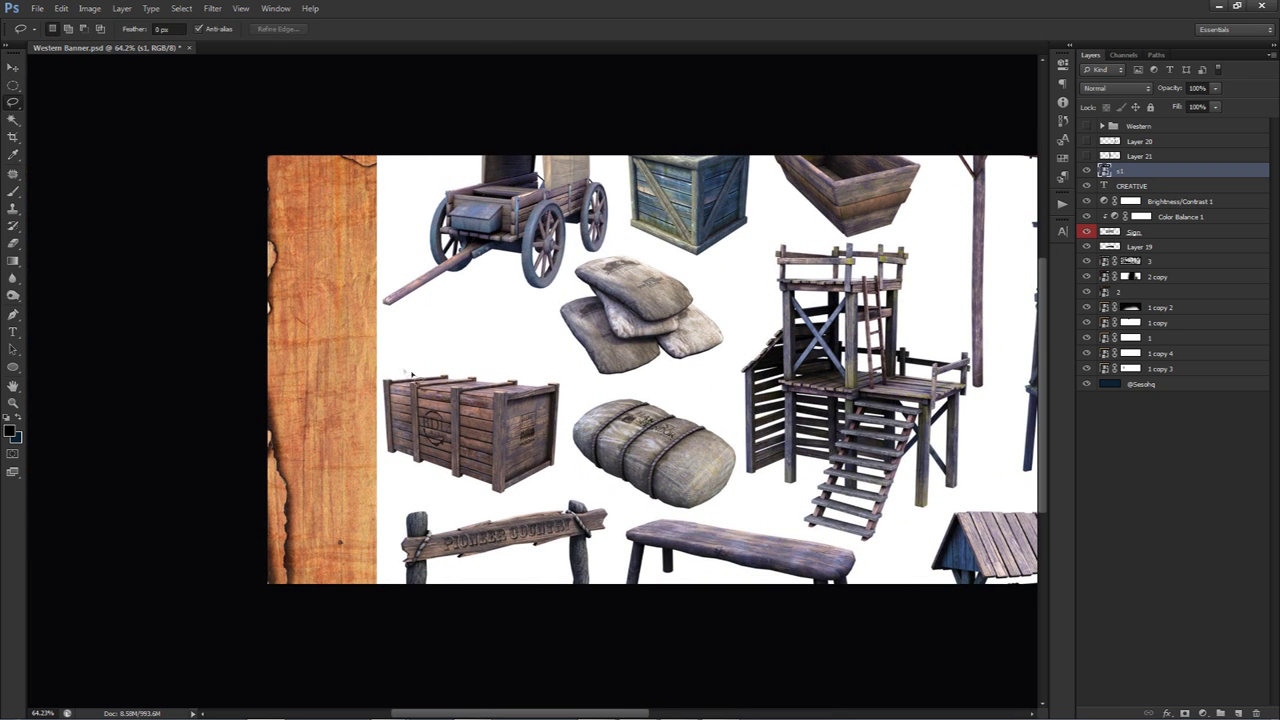
mouse_move(358, 366)
left_mouse_down()
mouse_move(571, 380)
mouse_move(574, 452)
mouse_move(508, 508)
mouse_move(390, 483)
mouse_move(360, 362)
left_mouse_up()
right_click(470, 340)
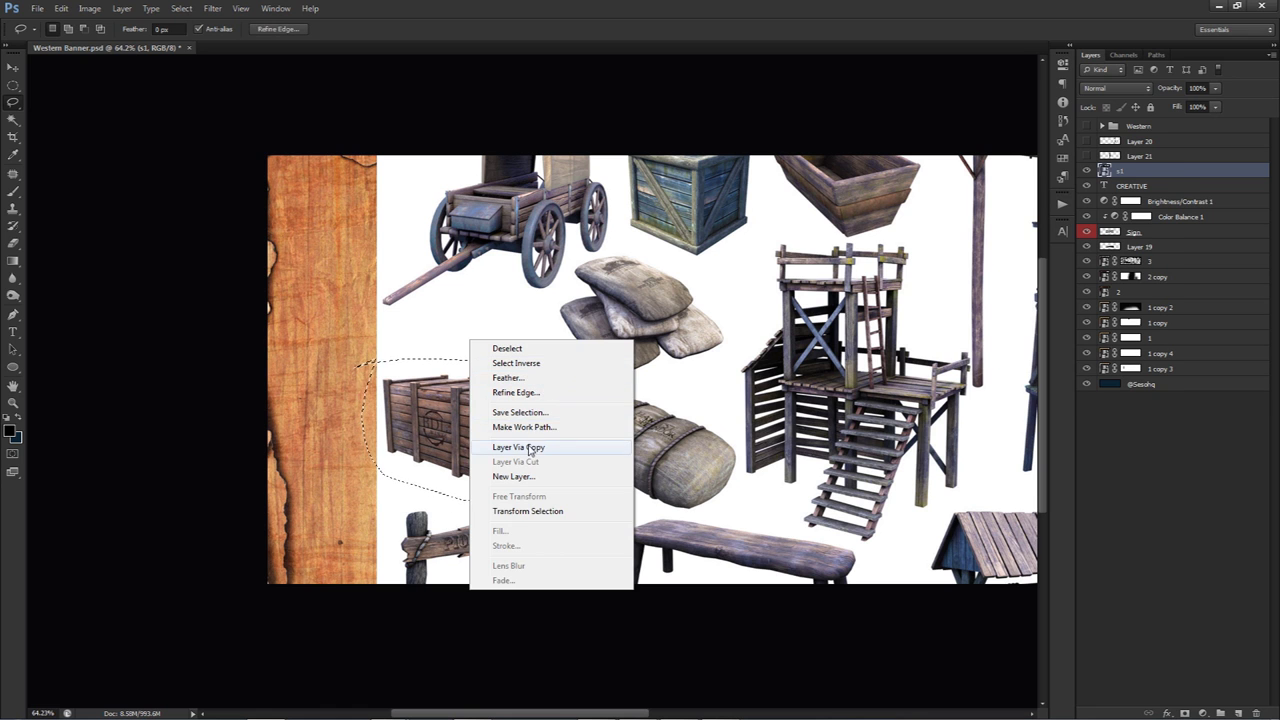
left_click(530, 448)
left_click(1114, 187)
key("Delete")
key("v")
scroll(653, 391, "down", 4)
left_click_drag(1087, 156, 1087, 141)
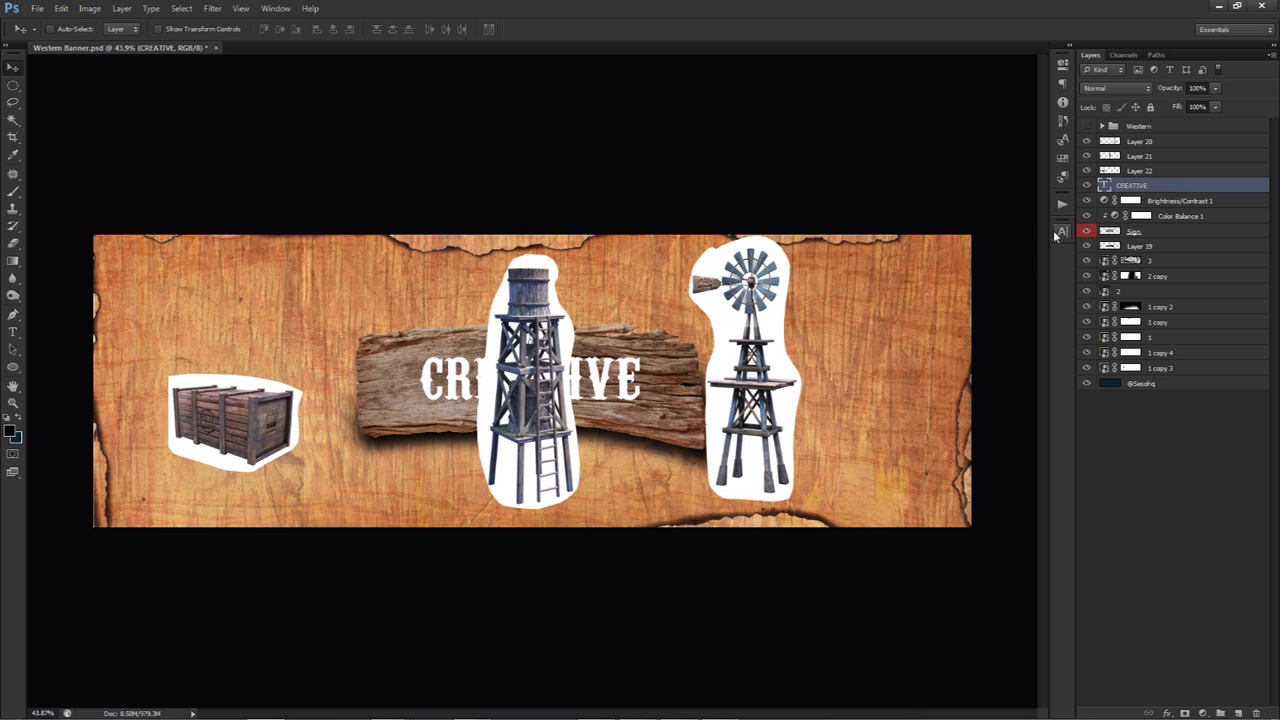
key("ctrl+alt+z")
key("ctrl+alt+z")
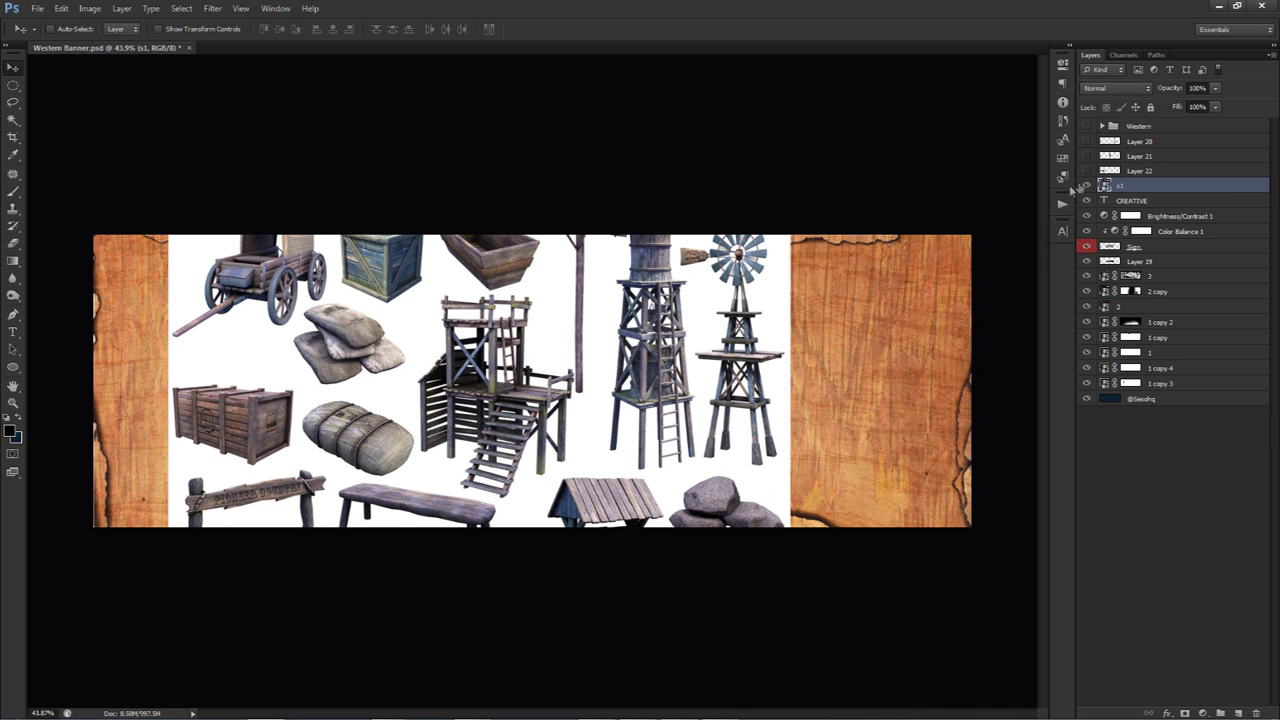
Move the s1 sheet up to expose its lower props, lasso the log fence, and copy it to its own layer
left_click_drag(540, 440, 626, 300)
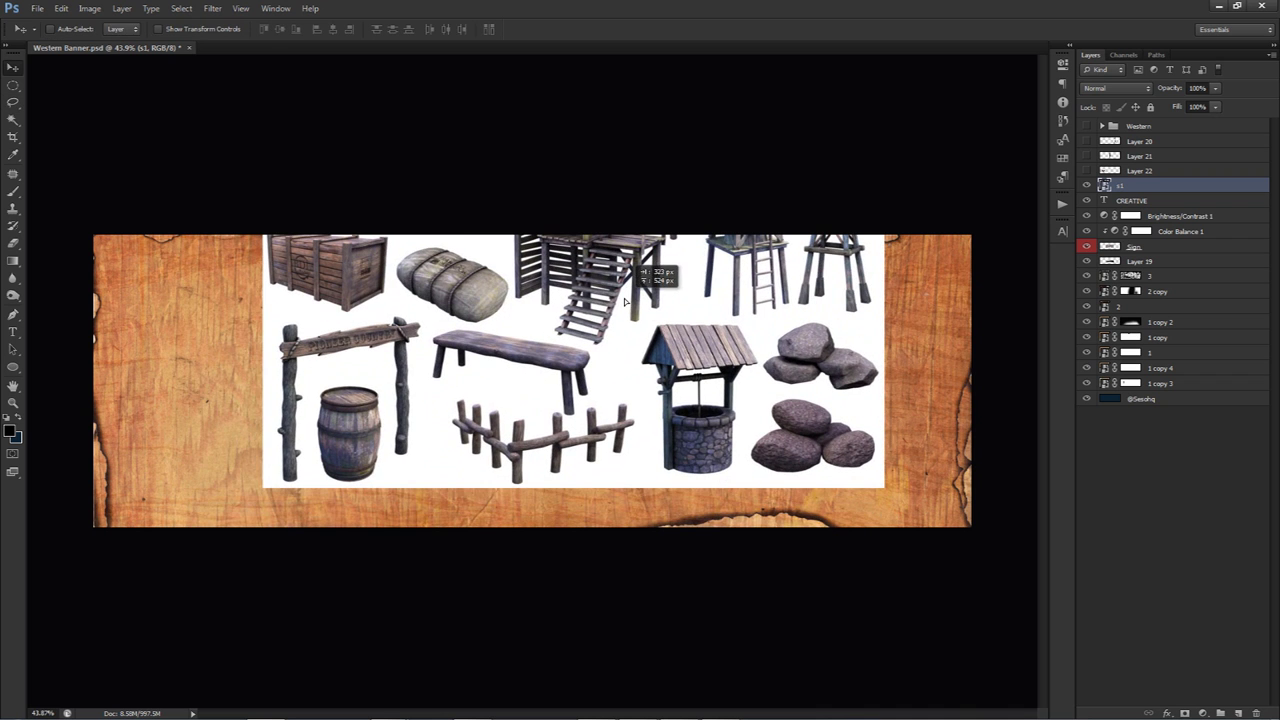
key("l")
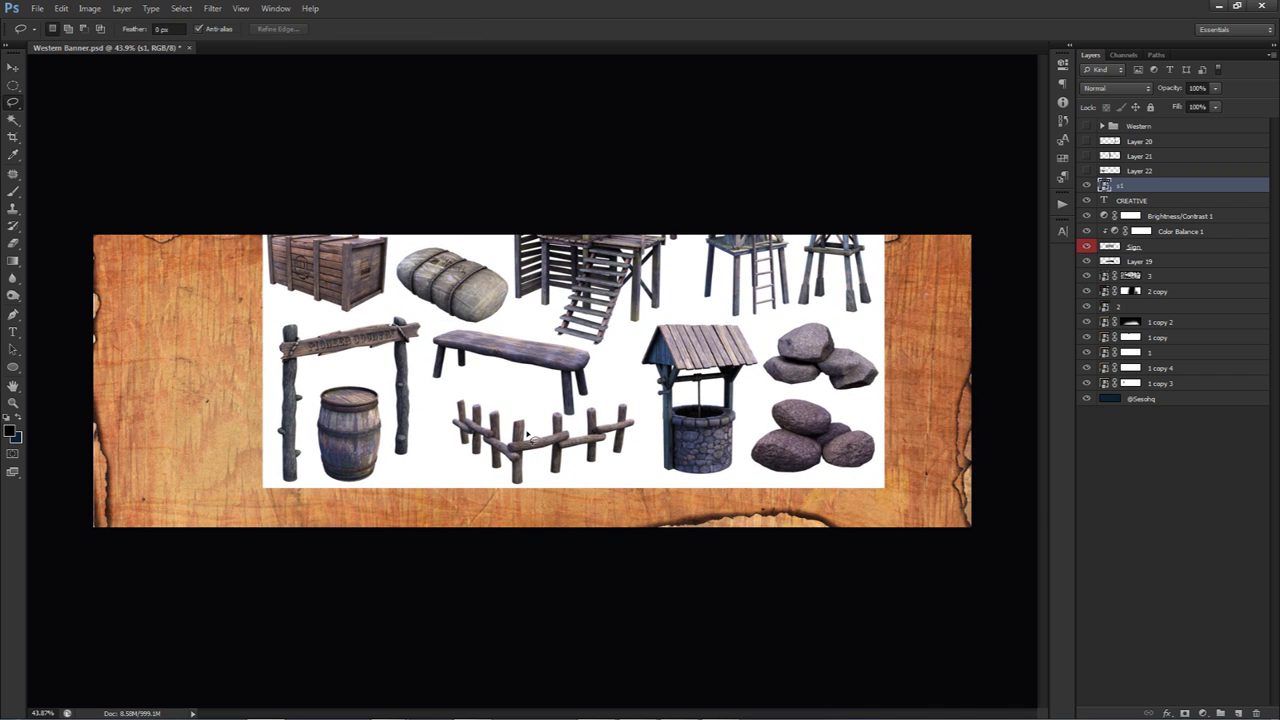
scroll(626, 393, "up", 3)
mouse_move(450, 380)
left_mouse_down()
mouse_move(430, 423)
mouse_move(443, 473)
mouse_move(549, 524)
mouse_move(662, 501)
mouse_move(699, 433)
mouse_move(669, 399)
mouse_move(593, 424)
mouse_move(457, 380)
left_mouse_up()
right_click(557, 364)
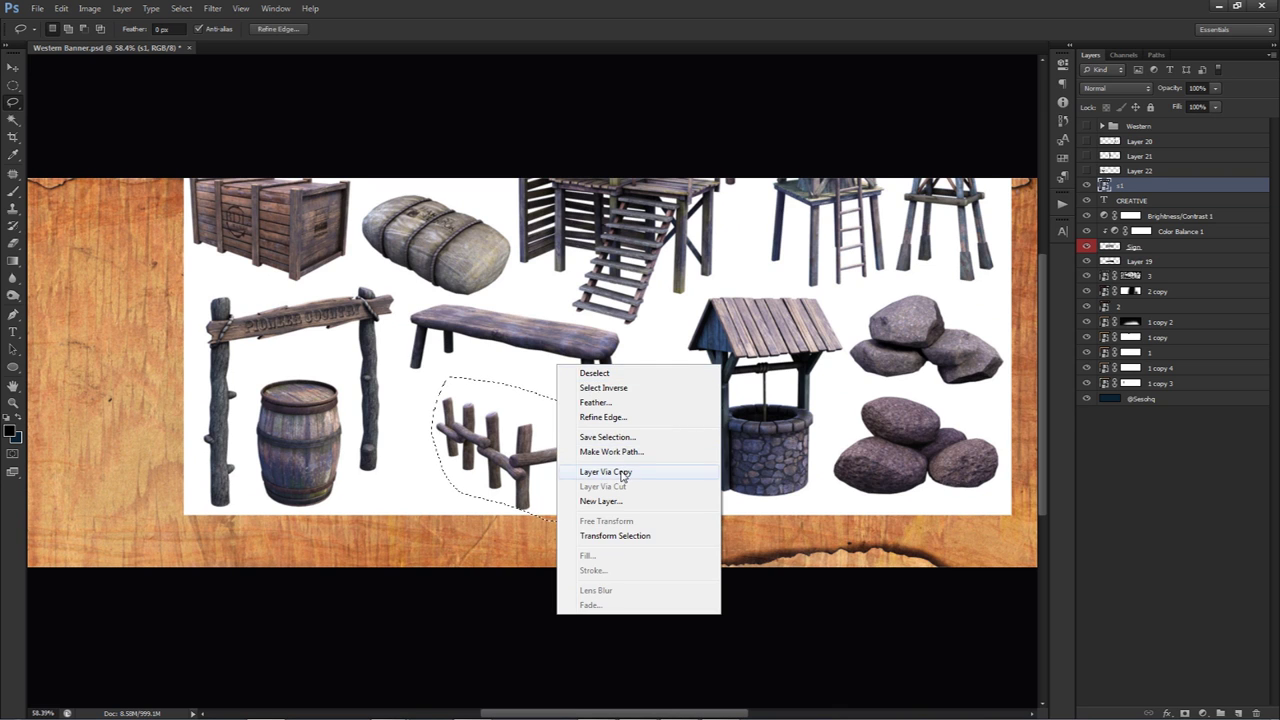
left_click(590, 474)
Delete the s1 sheet layer, hide the copied fence layer, and rename it Fence
left_click(1136, 199)
key("Delete")
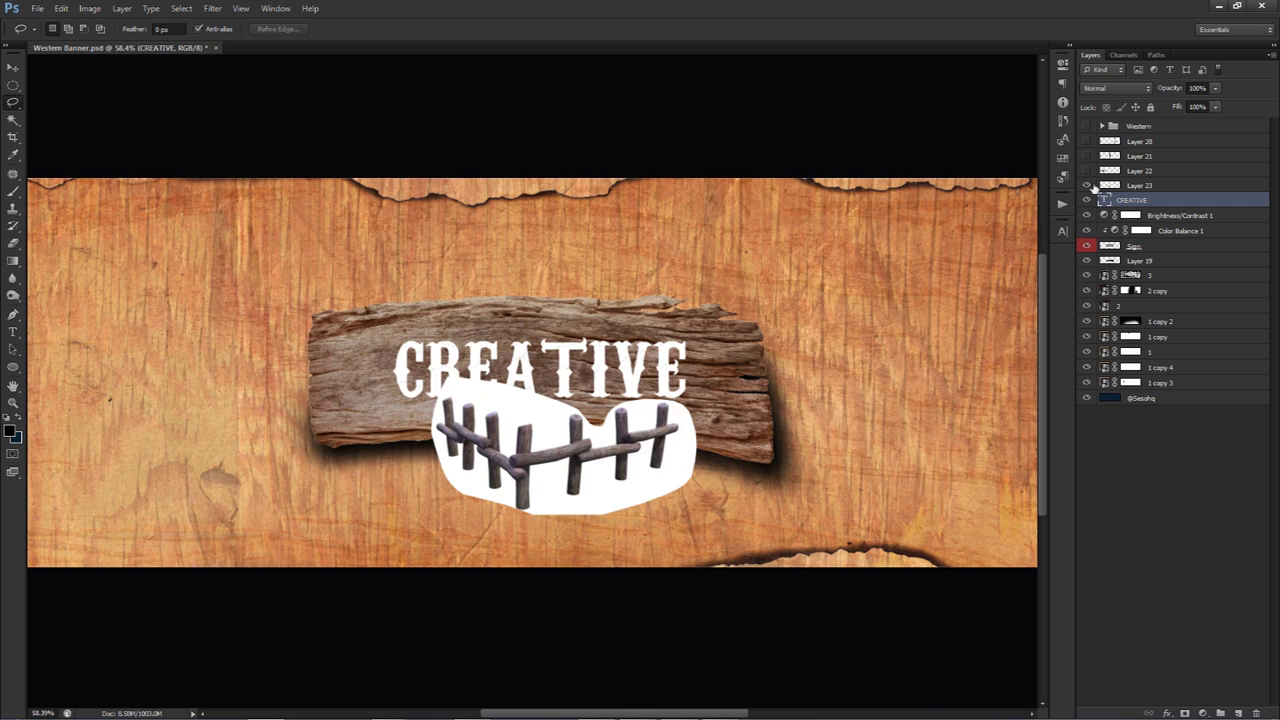
left_click(1087, 185)
double_click(1138, 186)
type("Fence")
key("Return")
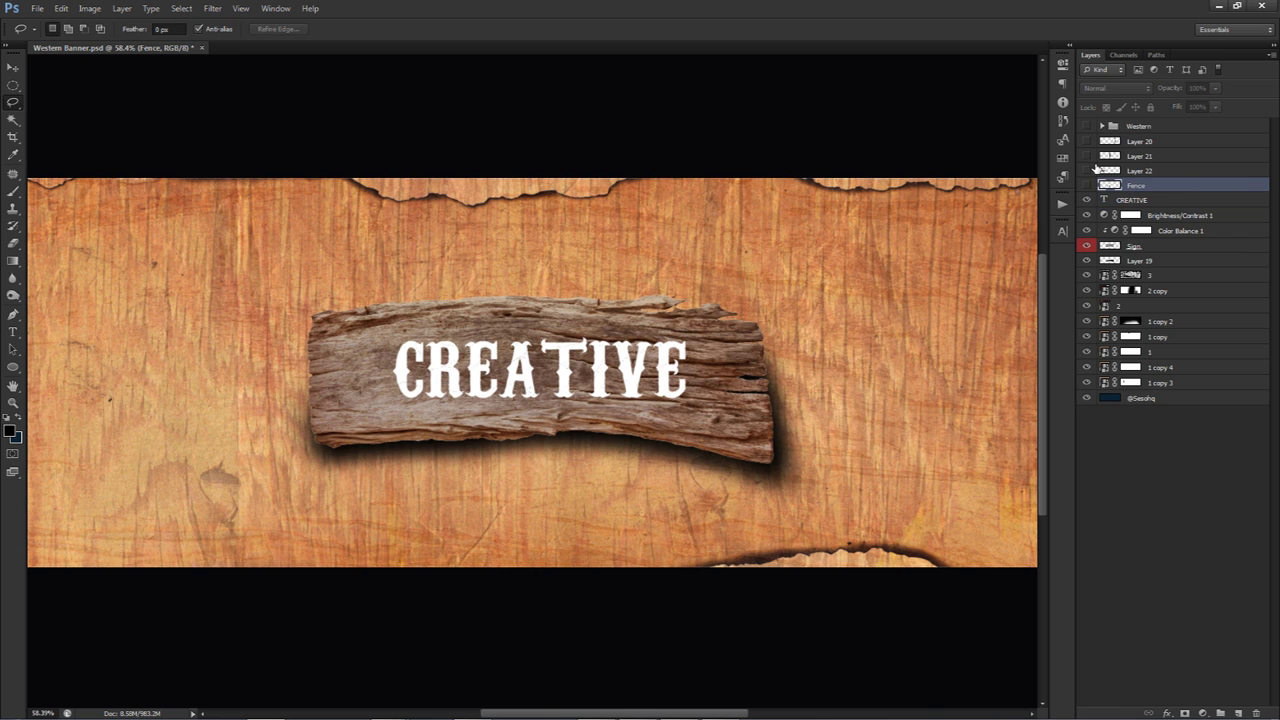
Show the crate's layer and remove the white background around the crate with the Magic Wand
left_click(1089, 171)
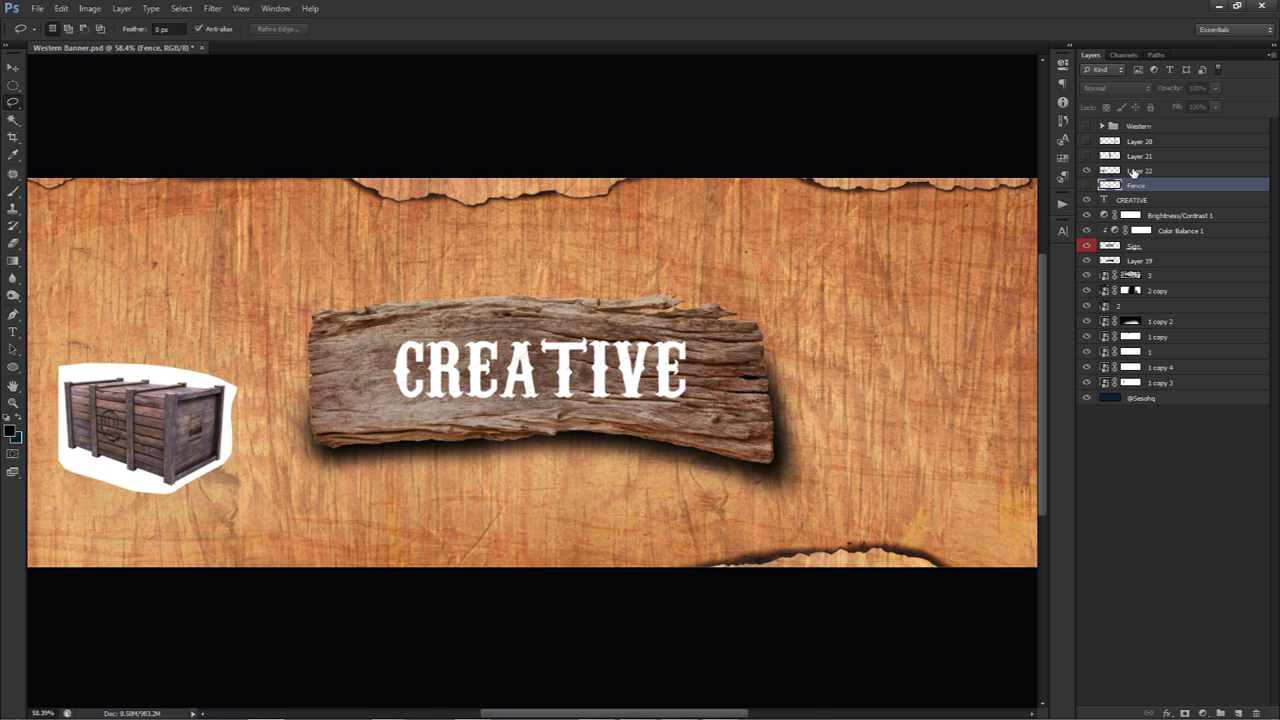
left_click(1133, 172)
key("w")
left_click(168, 380)
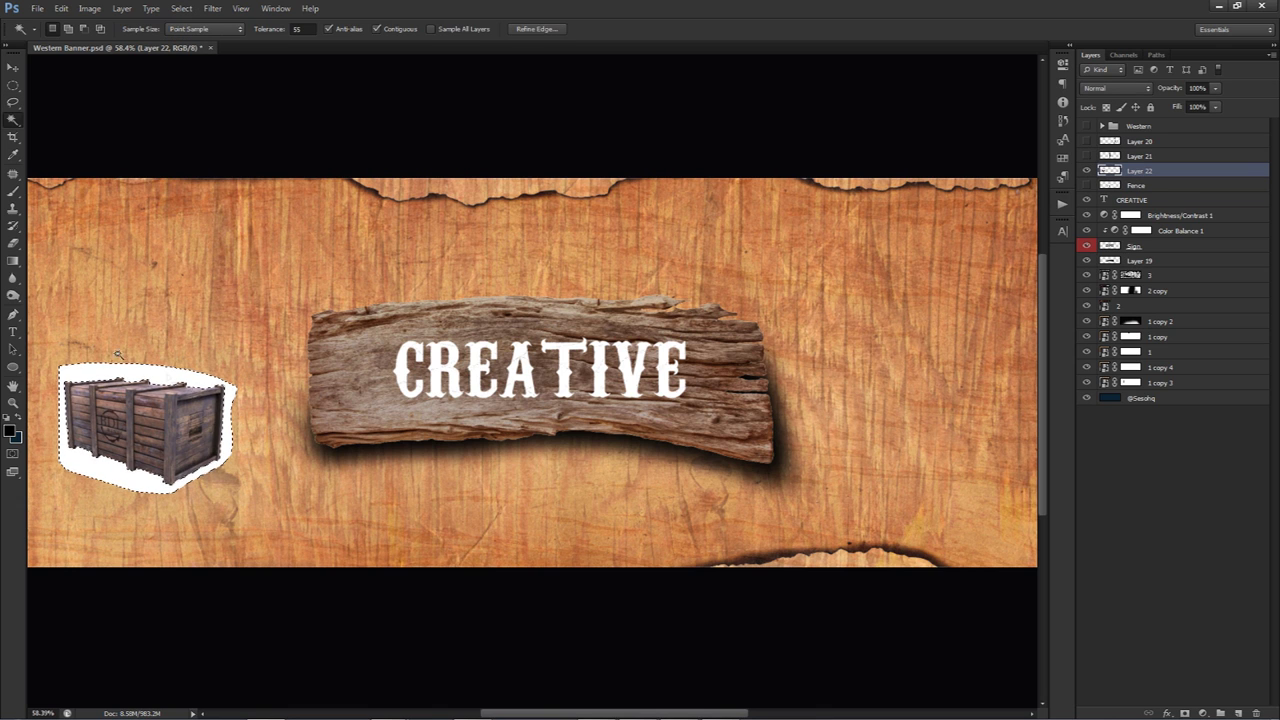
key("Delete")
key("ctrl+d")
Show the water tower's layer, select its white background by Color Range at fuzziness 59, delete it, and deselect
left_click(1087, 156)
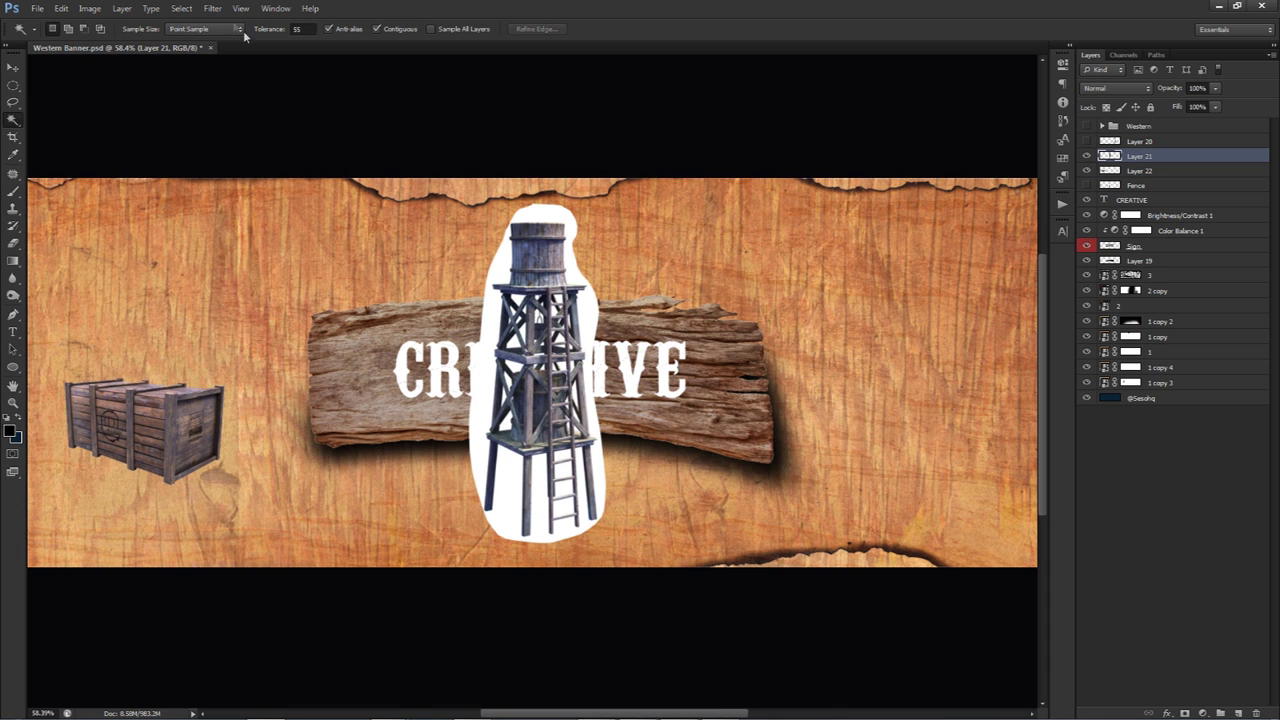
left_click(212, 8)
left_click(210, 125)
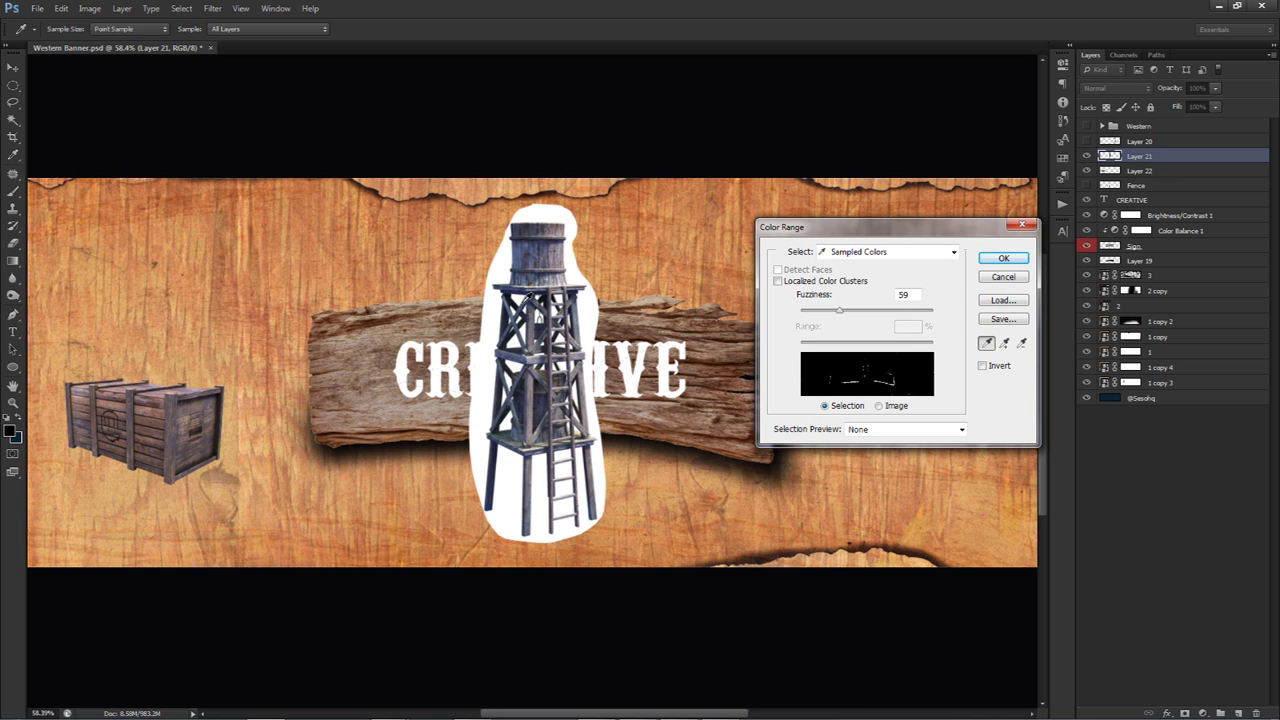
left_click(587, 298)
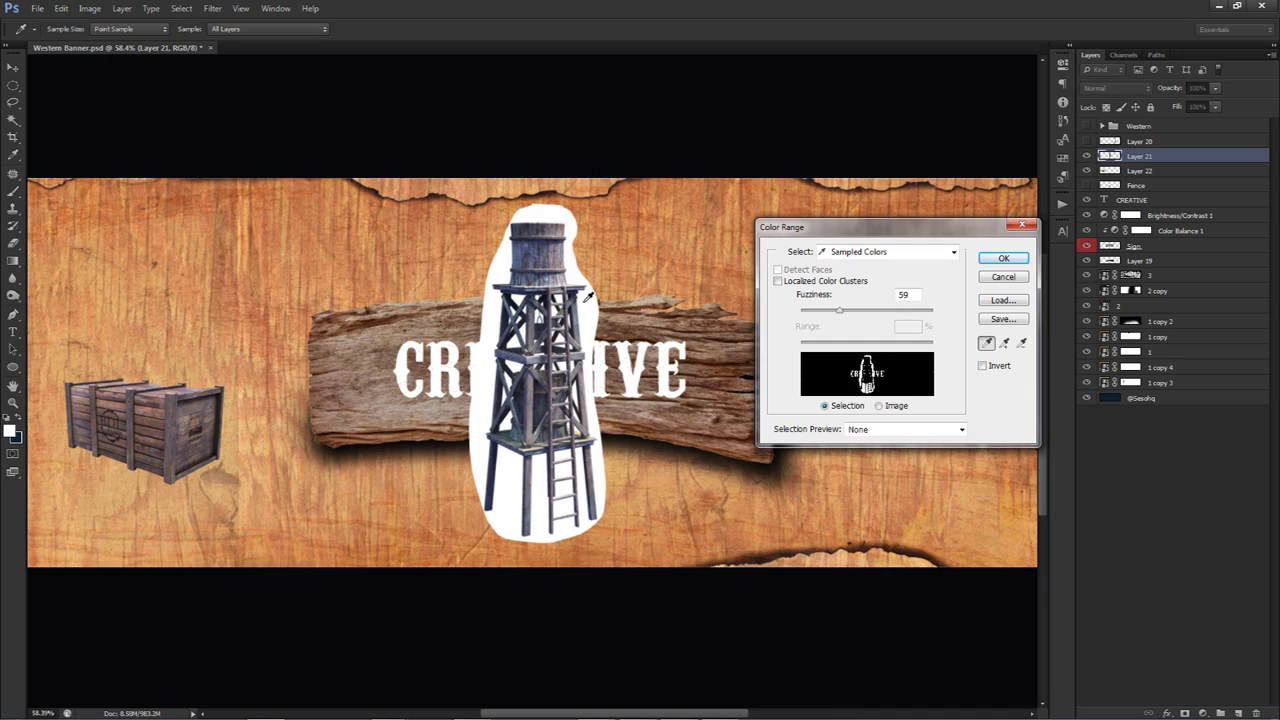
left_click(1003, 258)
key("w")
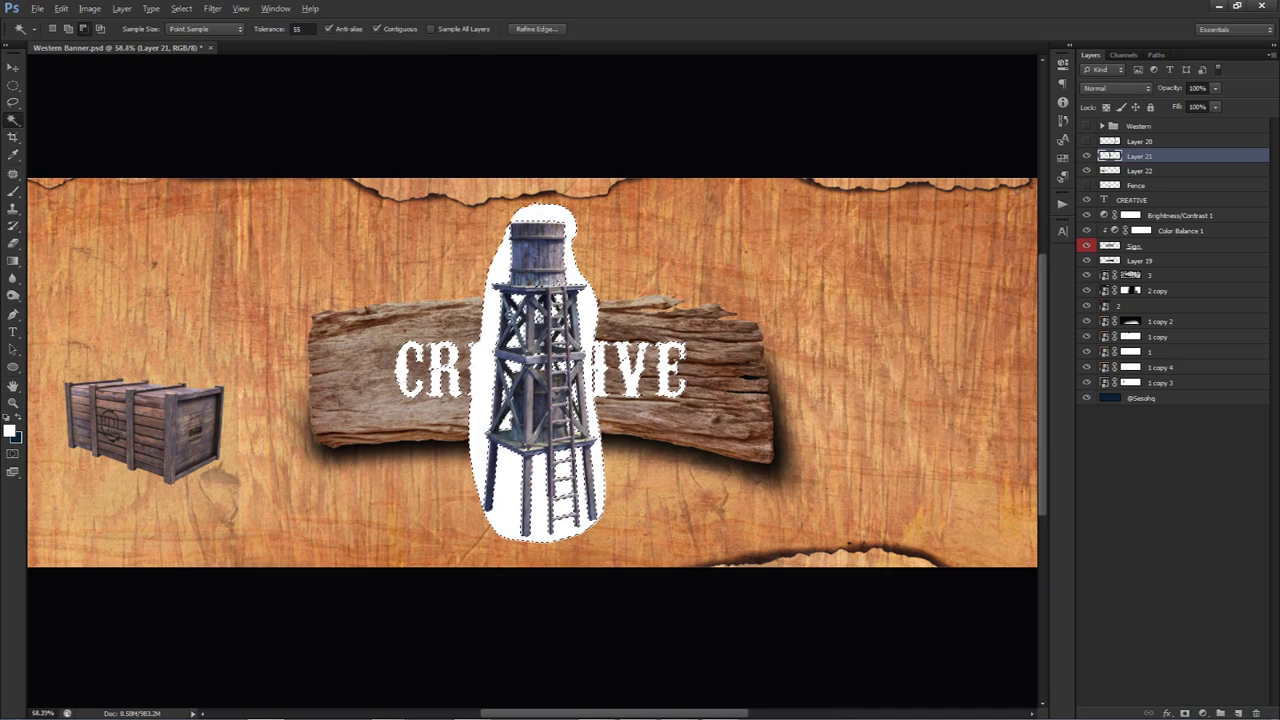
scroll(512, 310, "up", 5)
scroll(510, 313, "up", 1)
scroll(593, 373, "down", 3)
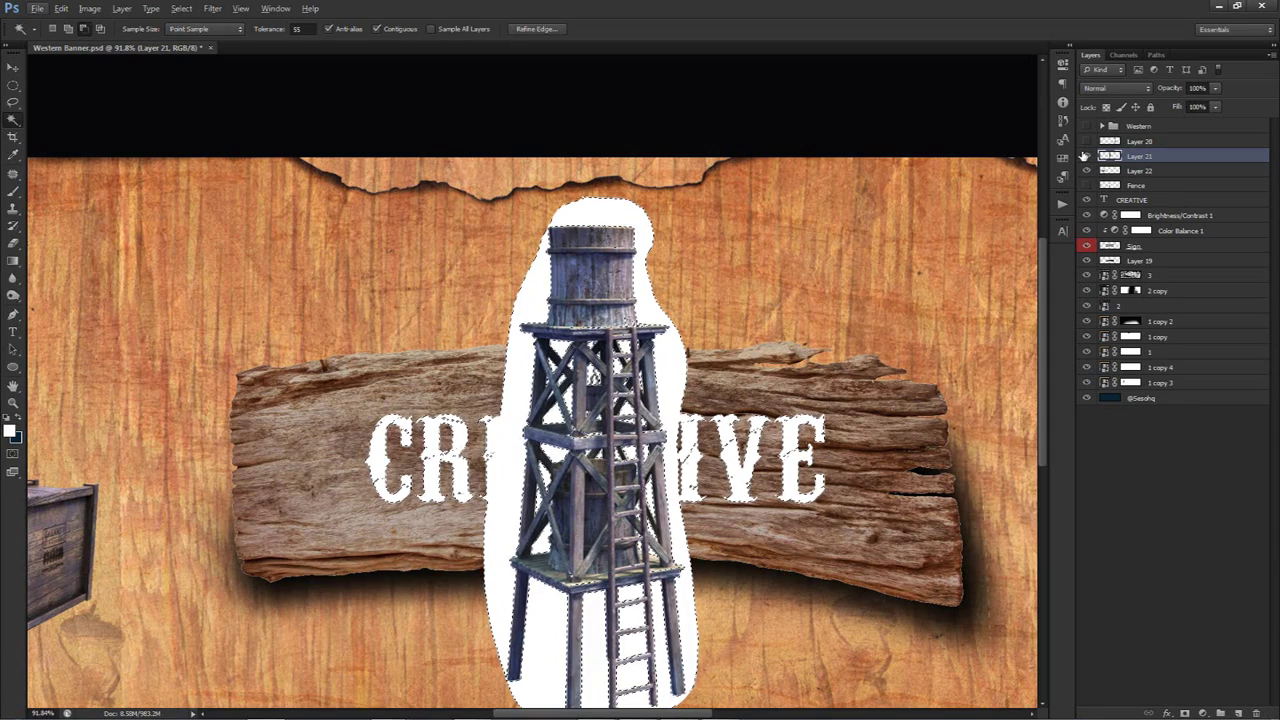
key("Delete")
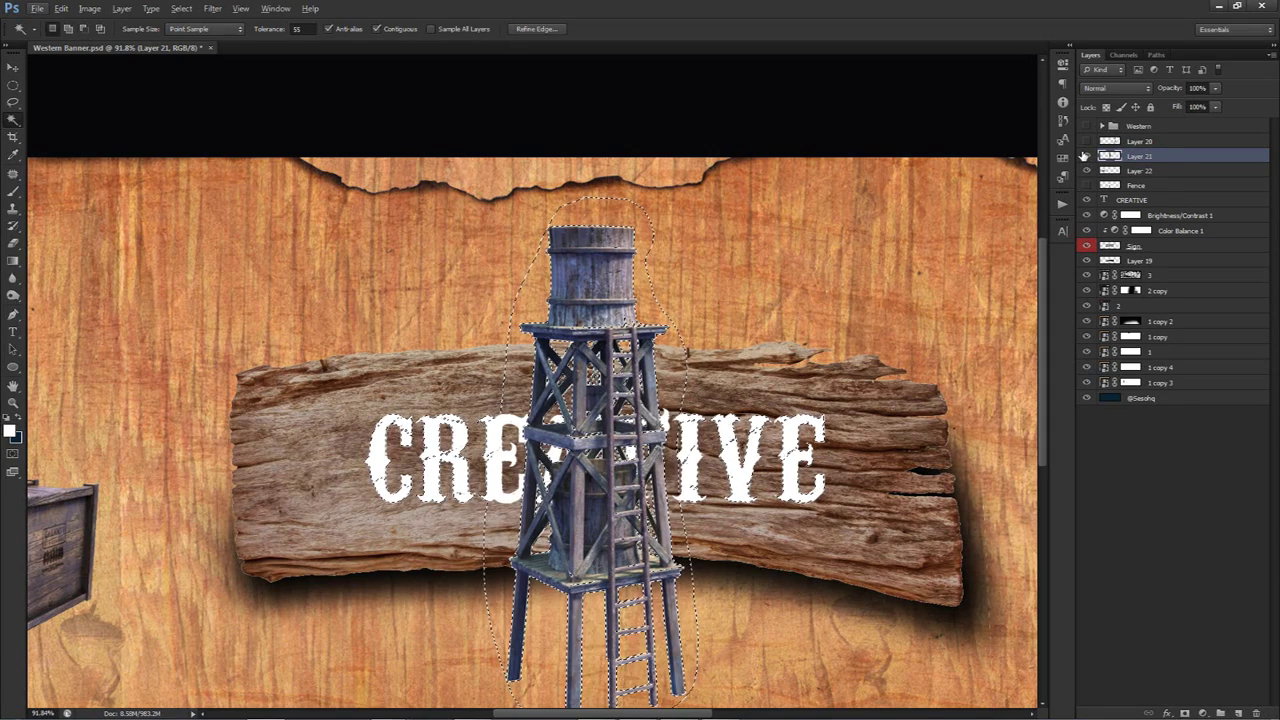
key("ctrl+d")
Move the water tower clear of the text to the open area right of the board
key("v")
scroll(743, 386, "down", 1)
left_click_drag(687, 324, 732, 321)
key("e")
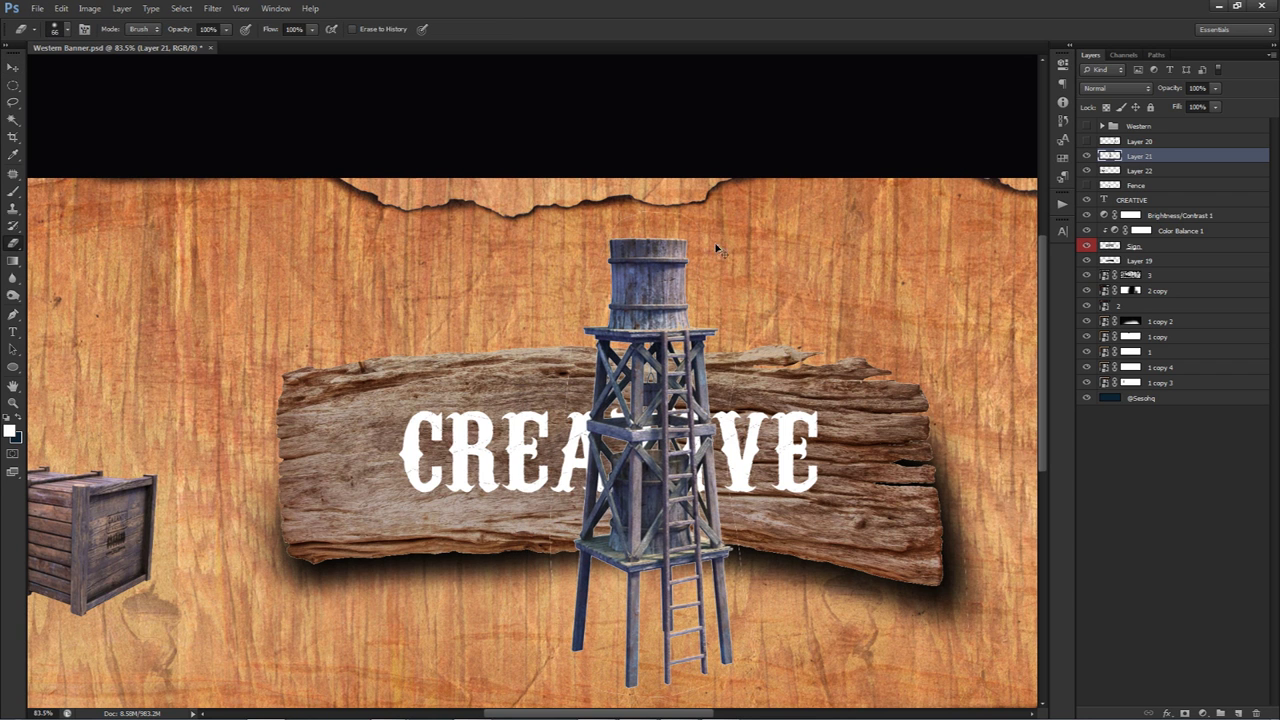
right_click(716, 247, "alt")
key("v")
scroll(366, 450, "down", 3)
left_click_drag(573, 468, 1040, 474)
Show the windmill's layer, move it between the board and water tower, and delete its white background using Color Range
left_click(1087, 141)
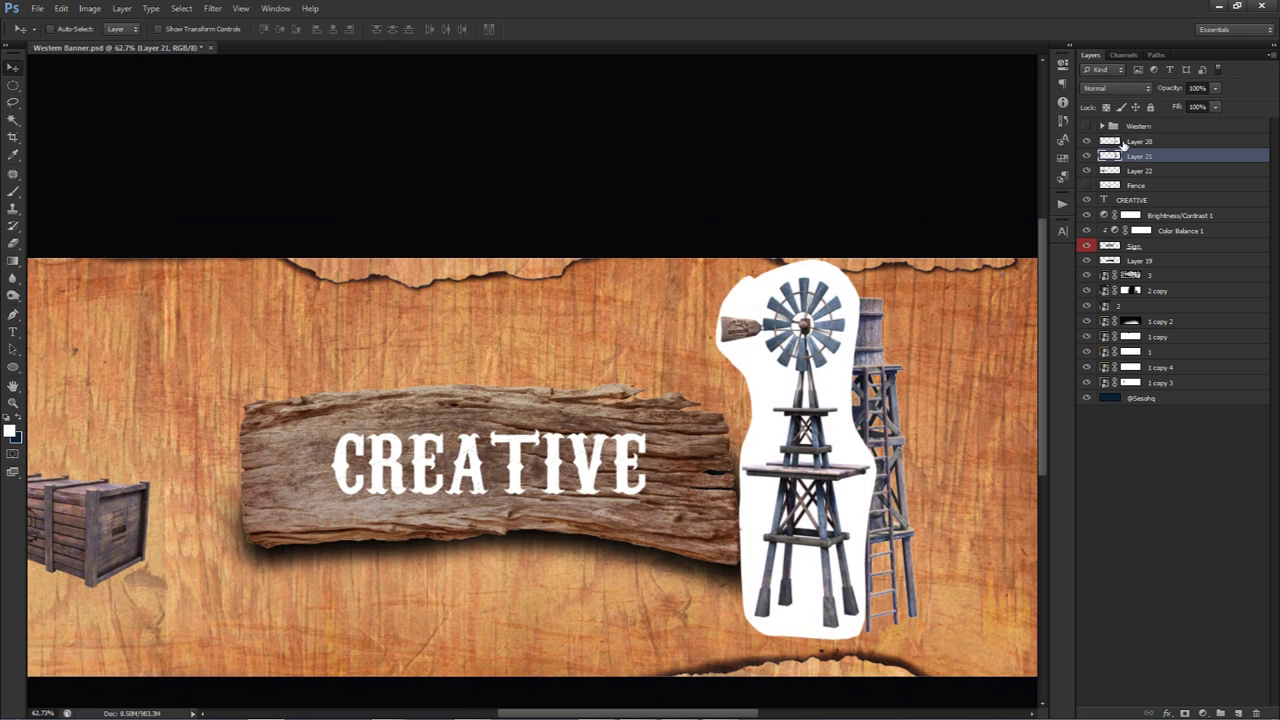
left_click(1140, 141)
left_click_drag(746, 360, 642, 360)
left_click(181, 8)
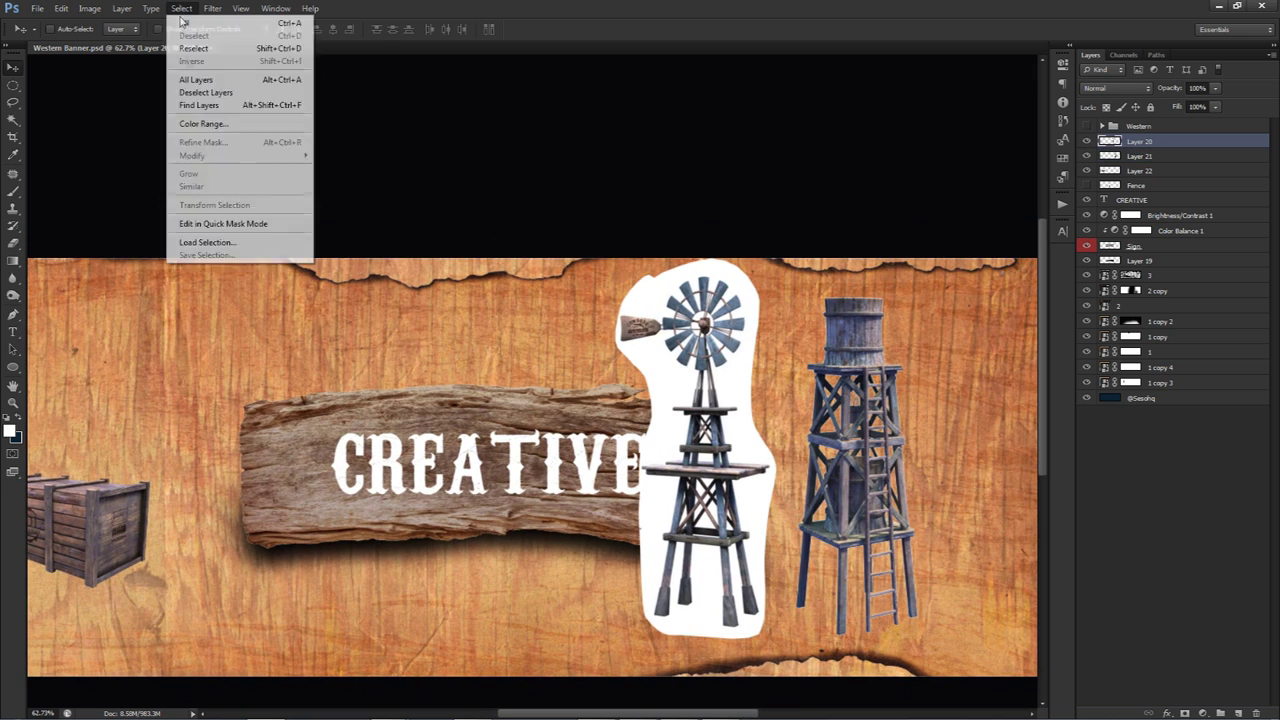
left_click(206, 124)
left_click(1004, 259)
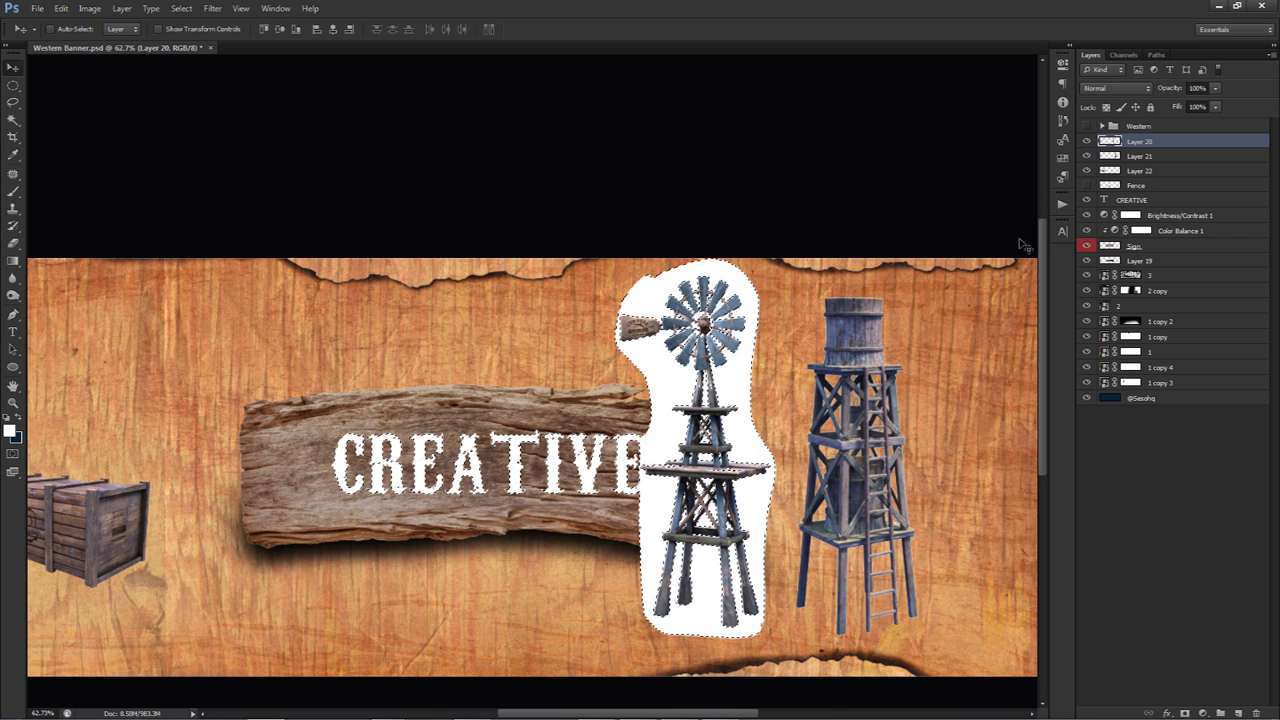
key("Delete")
key("ctrl+d")
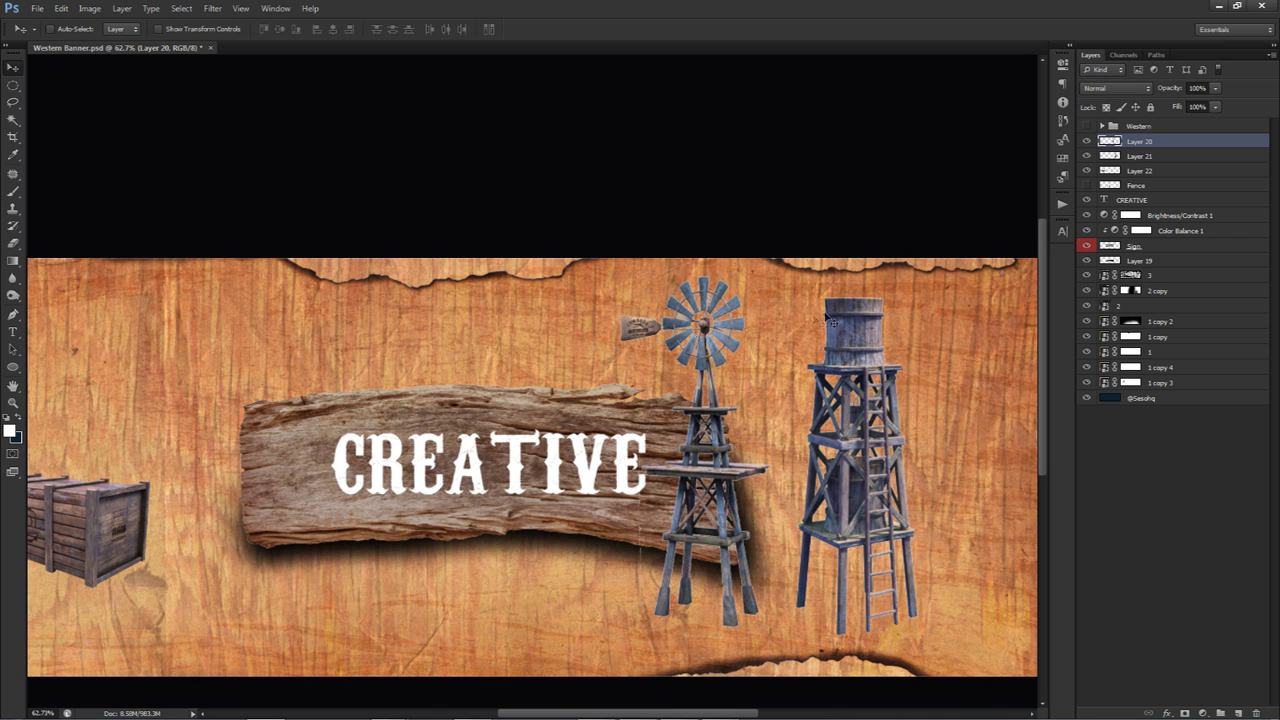
Erase the leftover background residue beside the windmill's tower
key("e")
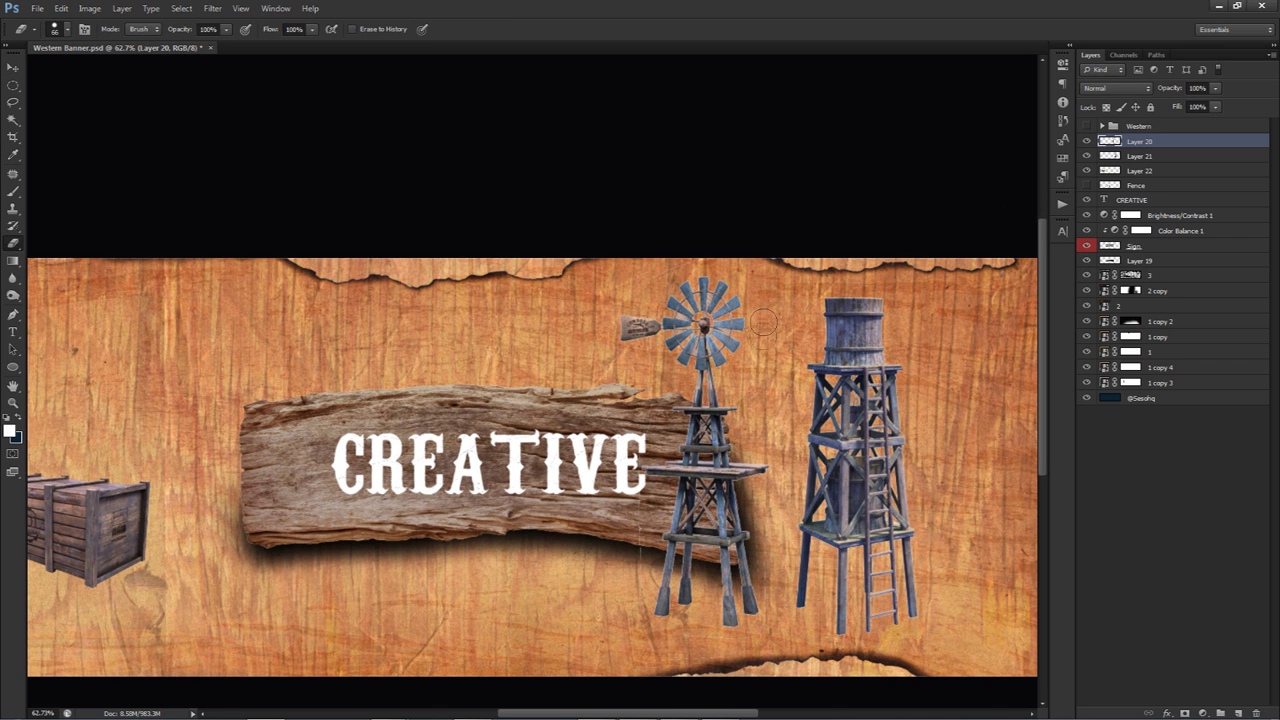
mouse_move(761, 423)
left_mouse_down()
mouse_move(787, 514)
mouse_move(771, 565)
left_mouse_up()
key("v")
Hide the crate, water tower and windmill layers so only the sign board remains on the wood background
scroll(675, 510, "down", 2, "alt")
scroll(627, 501, "down", 1, "alt")
left_click(1087, 171)
left_click(1087, 156)
left_click(1087, 141)
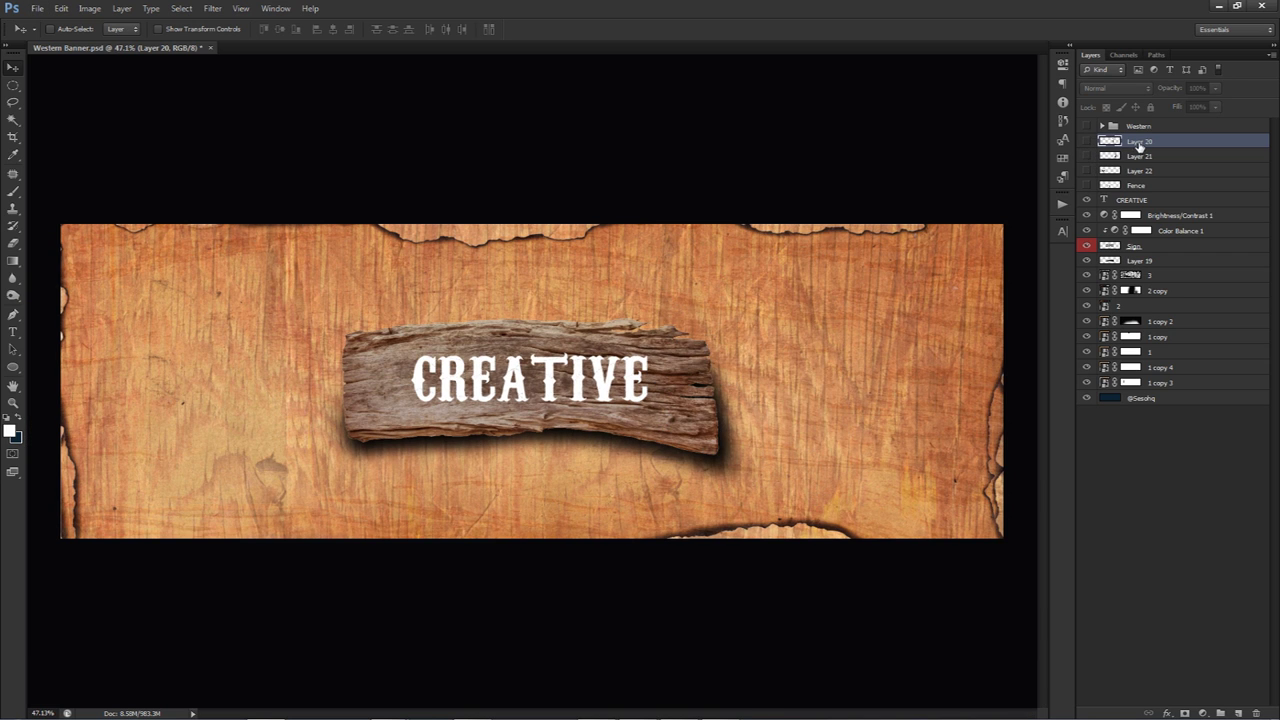
Add a new layer above the CREATIVE text and paint large soft brown spots sampled from the board across the banner
left_click(1166, 204)
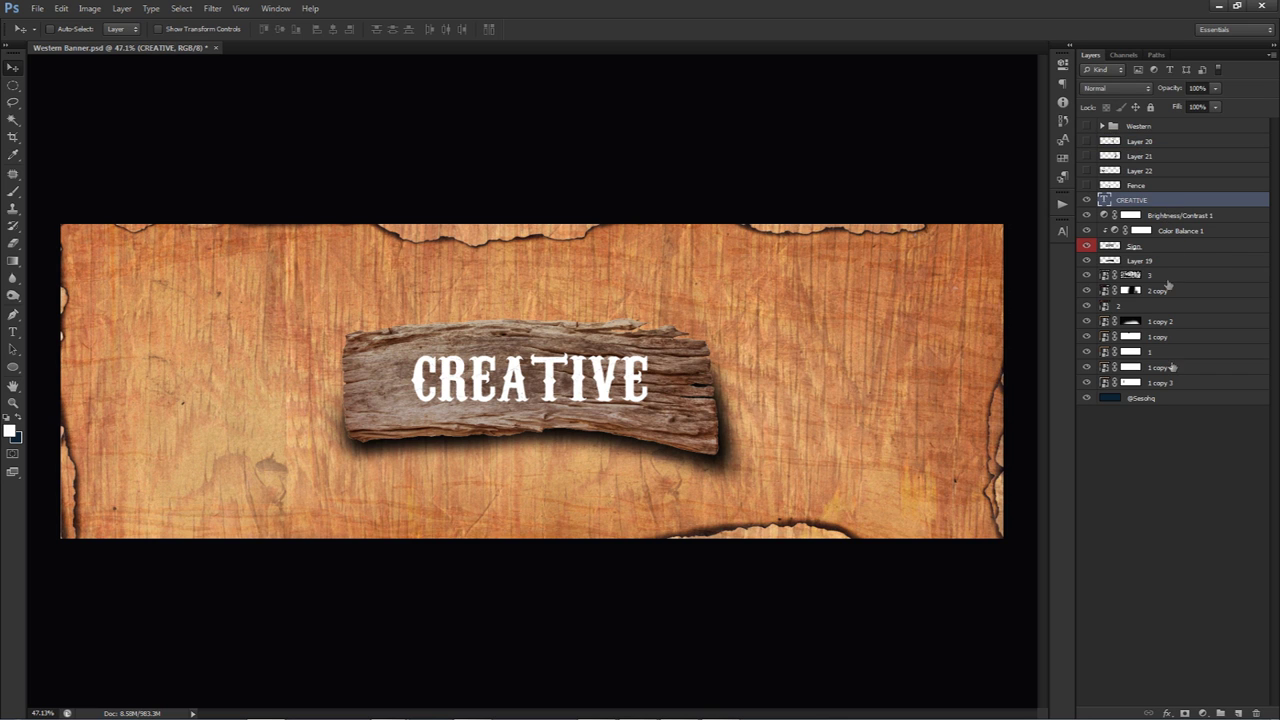
left_click(1240, 712)
key("b")
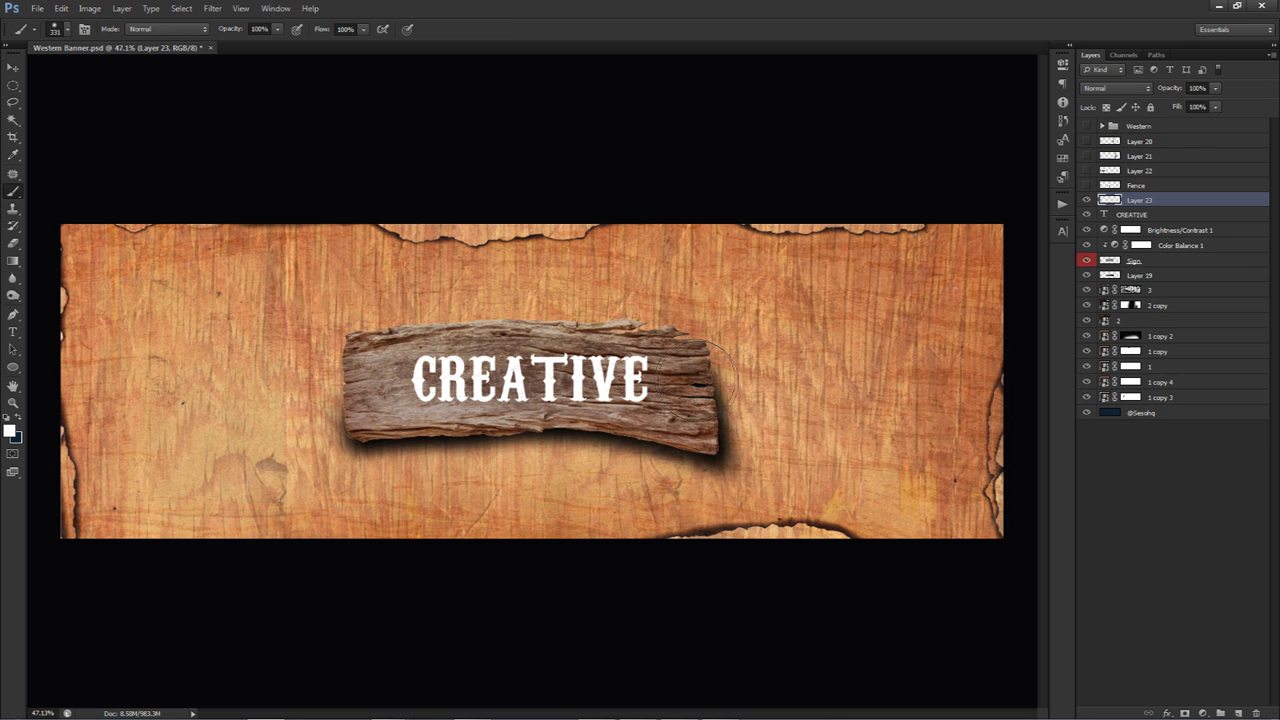
left_click(683, 357, "alt")
left_click_drag(683, 357, 674, 360)
mouse_move(629, 398)
left_mouse_down()
mouse_move(714, 400)
mouse_move(738, 421)
mouse_move(750, 409)
left_mouse_up()
left_click(875, 330)
left_click(670, 425)
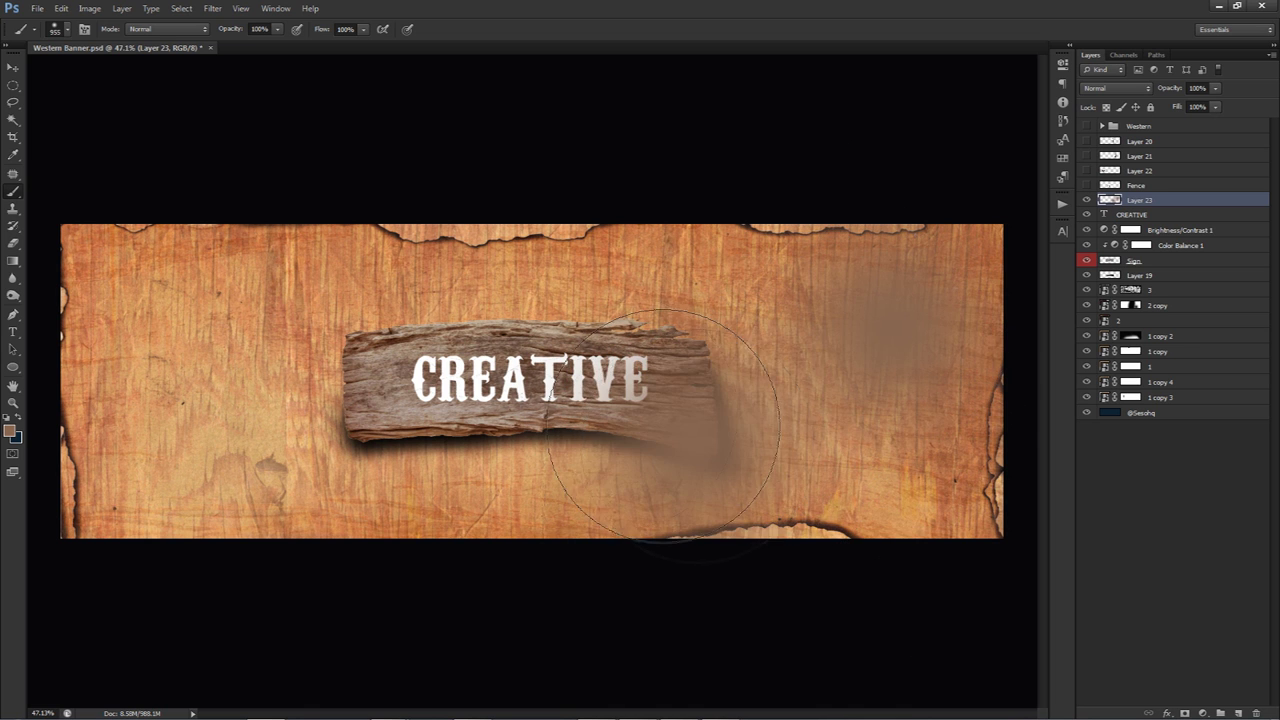
left_click(480, 310)
left_click(290, 470)
left_click(180, 280)
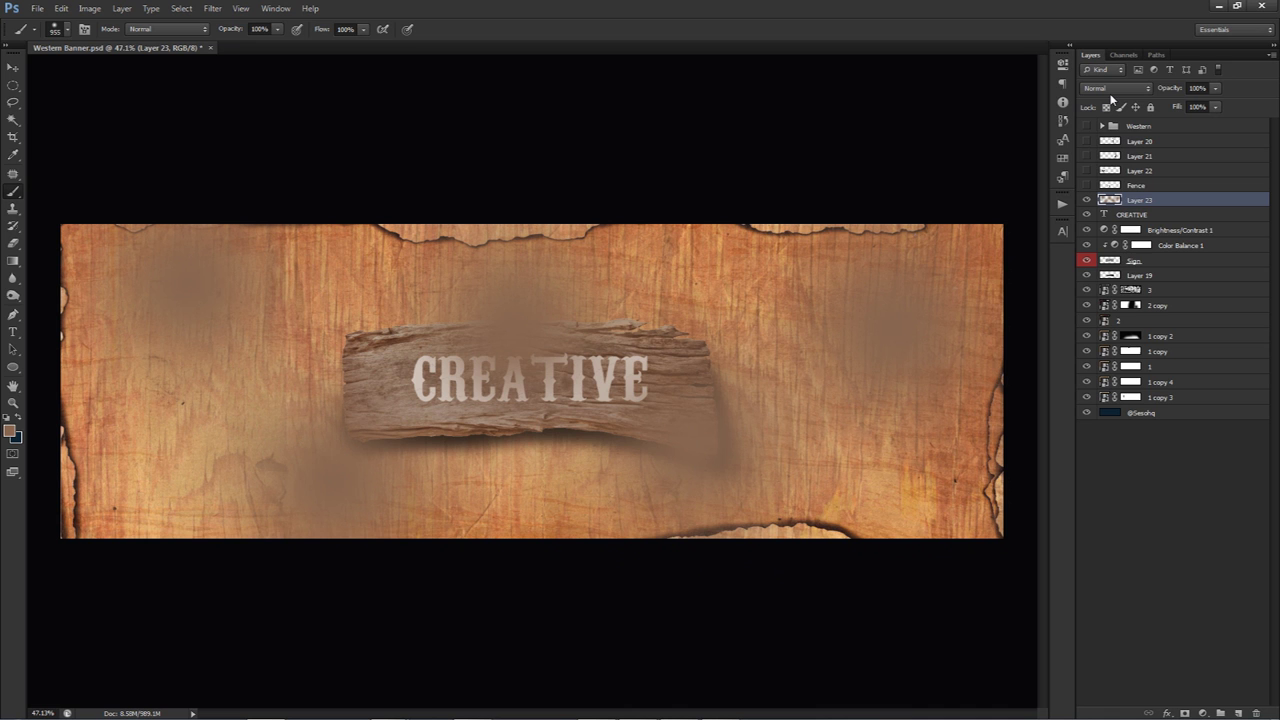
Set the painted layer's blend mode to Linear Dodge (Add) with 51% opacity and compare it on and off
left_click(1110, 89)
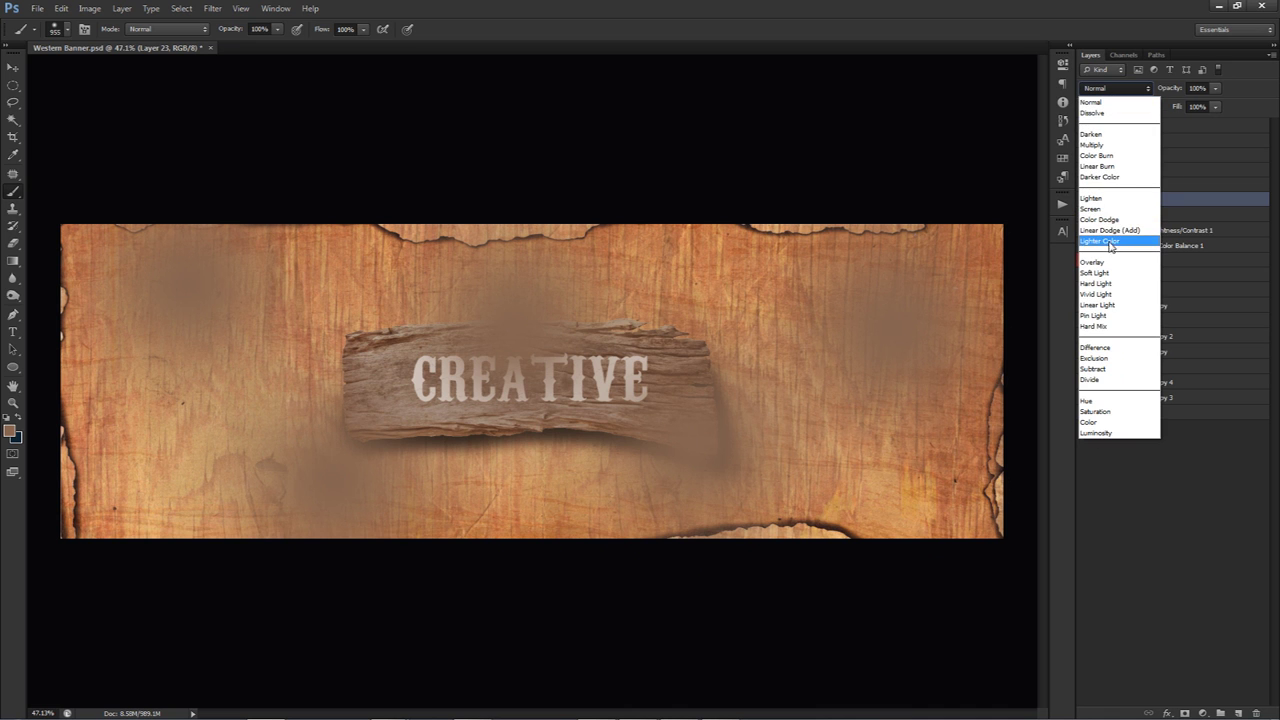
left_click(1110, 230)
left_click(1215, 106)
left_click_drag(1189, 108, 1179, 111)
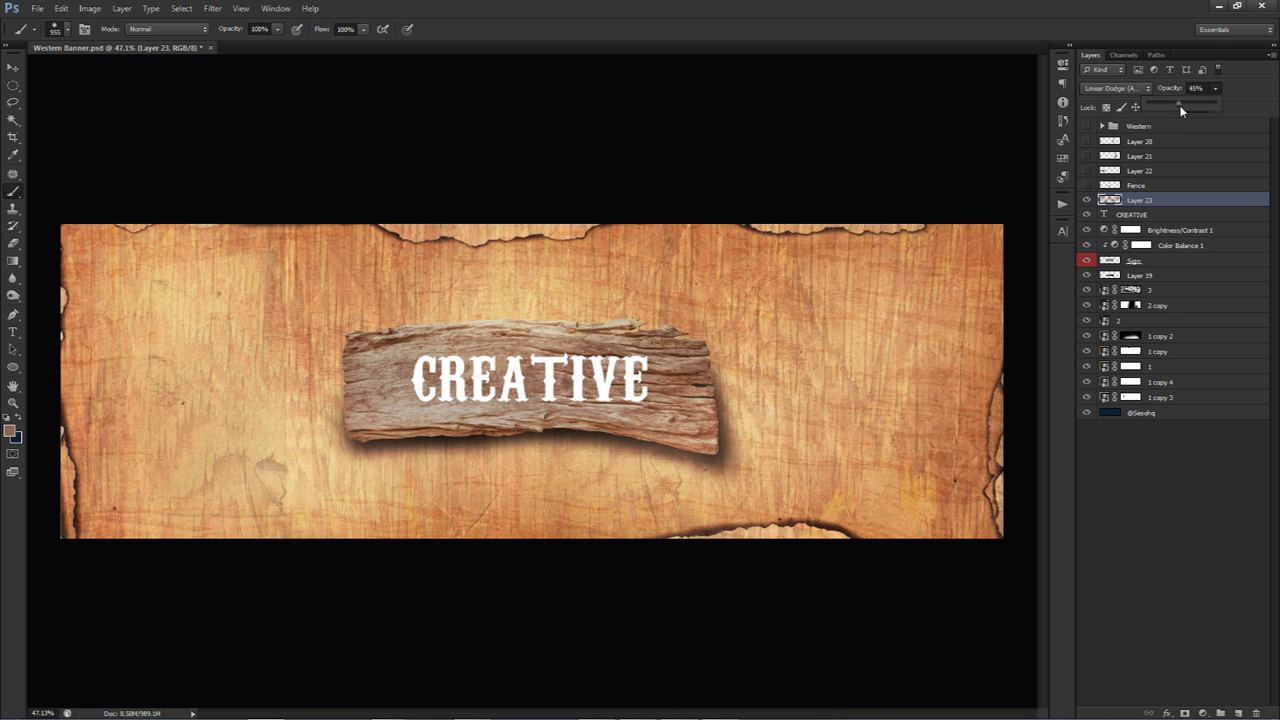
left_click(1087, 200)
left_click(1087, 200)
Erase the painted glow over the sign board and soften it in the lower corners of the banner with a large soft eraser
key("e")
right_click(507, 369, "alt")
right_click(530, 400, "alt")
left_click_drag(525, 421, 635, 400)
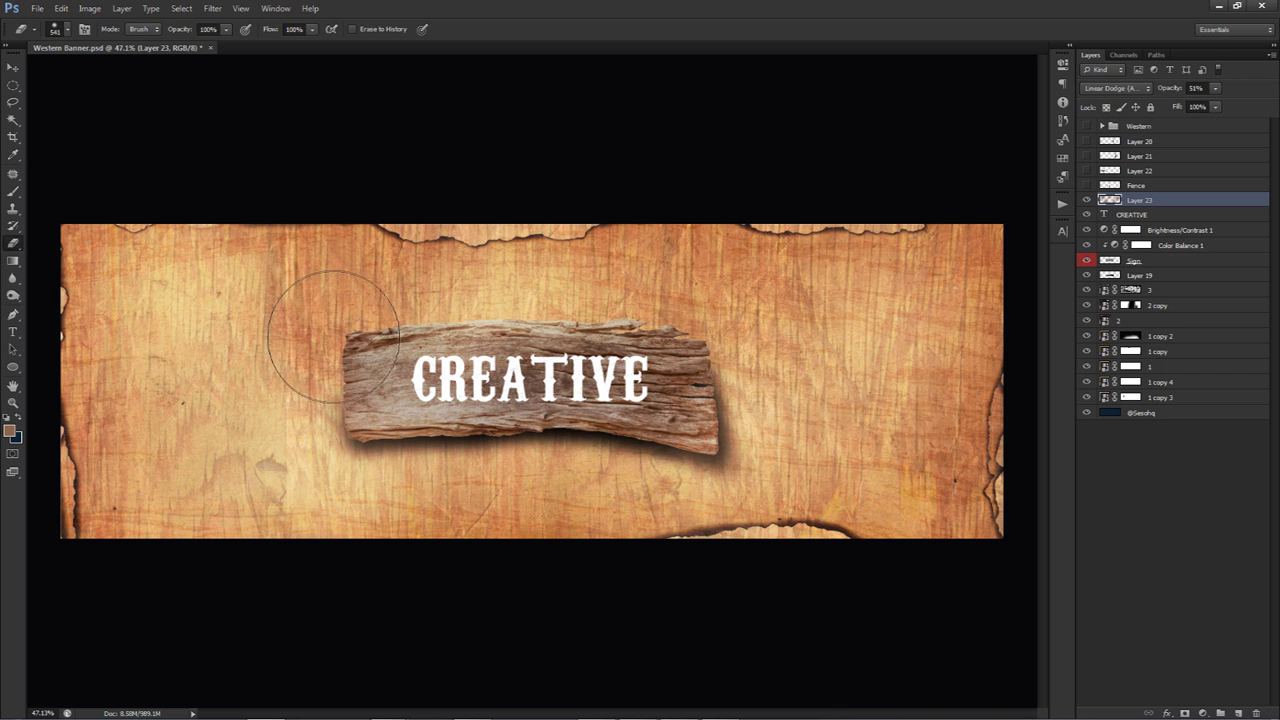
left_click_drag(186, 519, 217, 448)
right_click(197, 444, "alt")
left_click_drag(920, 499, 899, 443)
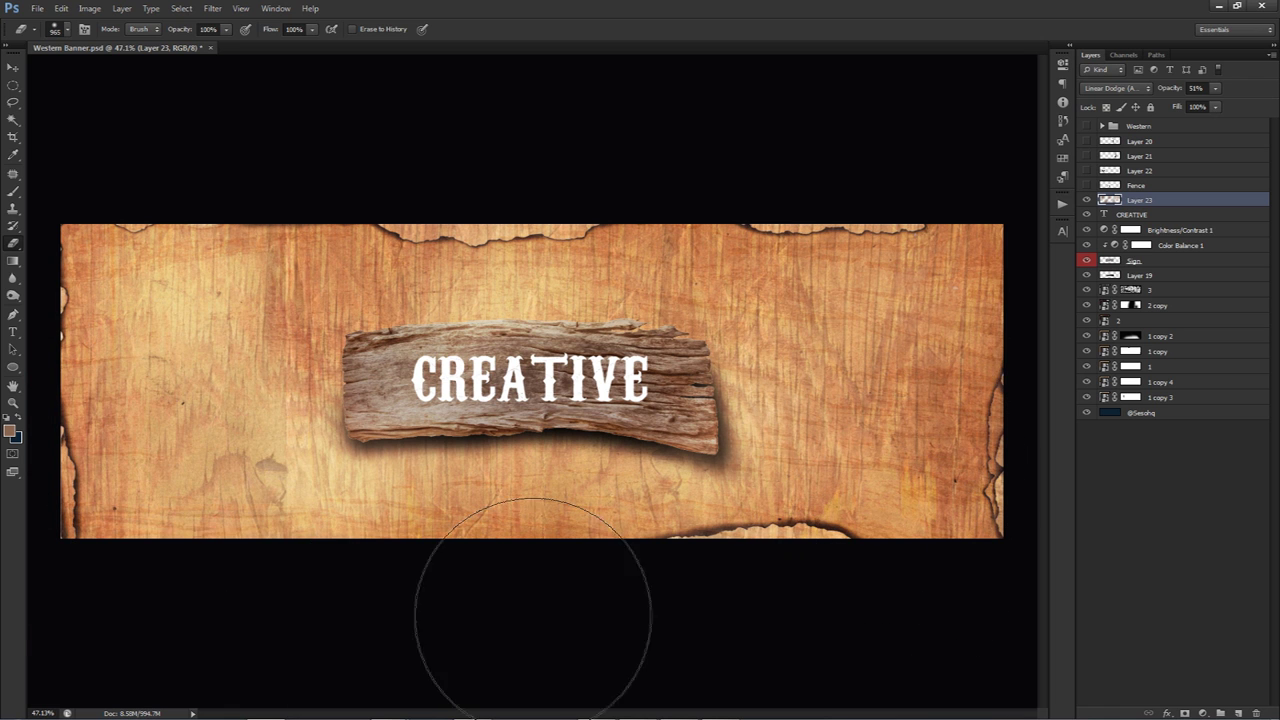
key("v")
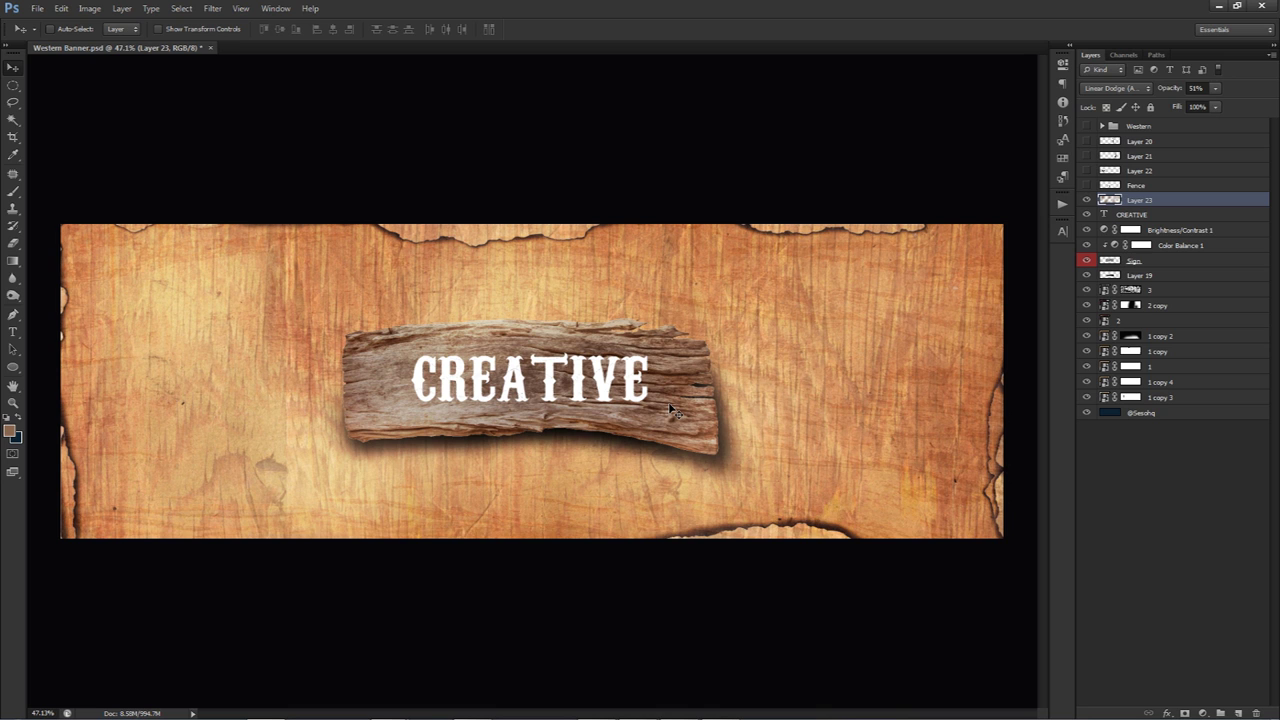
Show the crate, place it behind the board's left end beneath the Sign layer, and put a duplicate behind the right end
left_click(1087, 171)
left_click(1110, 172)
left_click_drag(302, 431, 412, 409)
left_click_drag(1143, 176, 1140, 268)
left_click_drag(443, 393, 773, 453)
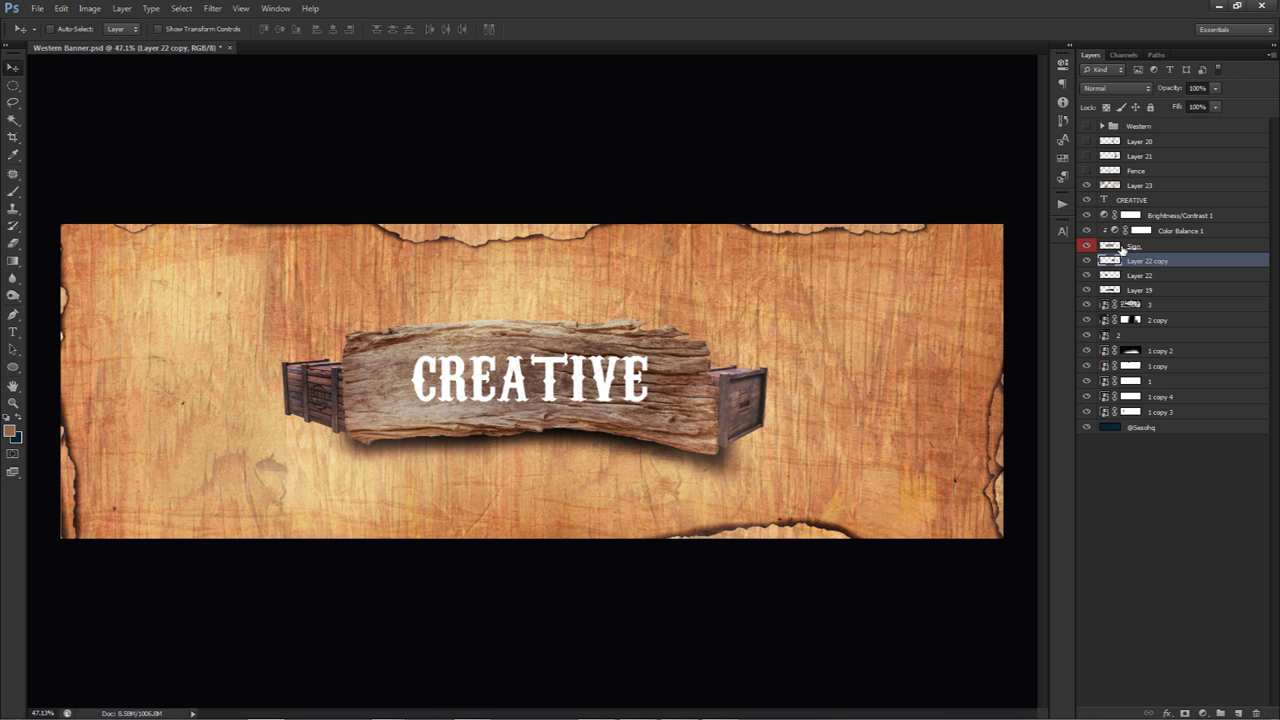
Show the water tower, move it over the right part of the board, and place its layer directly beneath Sign
left_click(1087, 171)
left_click(1087, 171)
left_click(1087, 156)
left_click(1128, 157)
left_click_drag(940, 289, 742, 268)
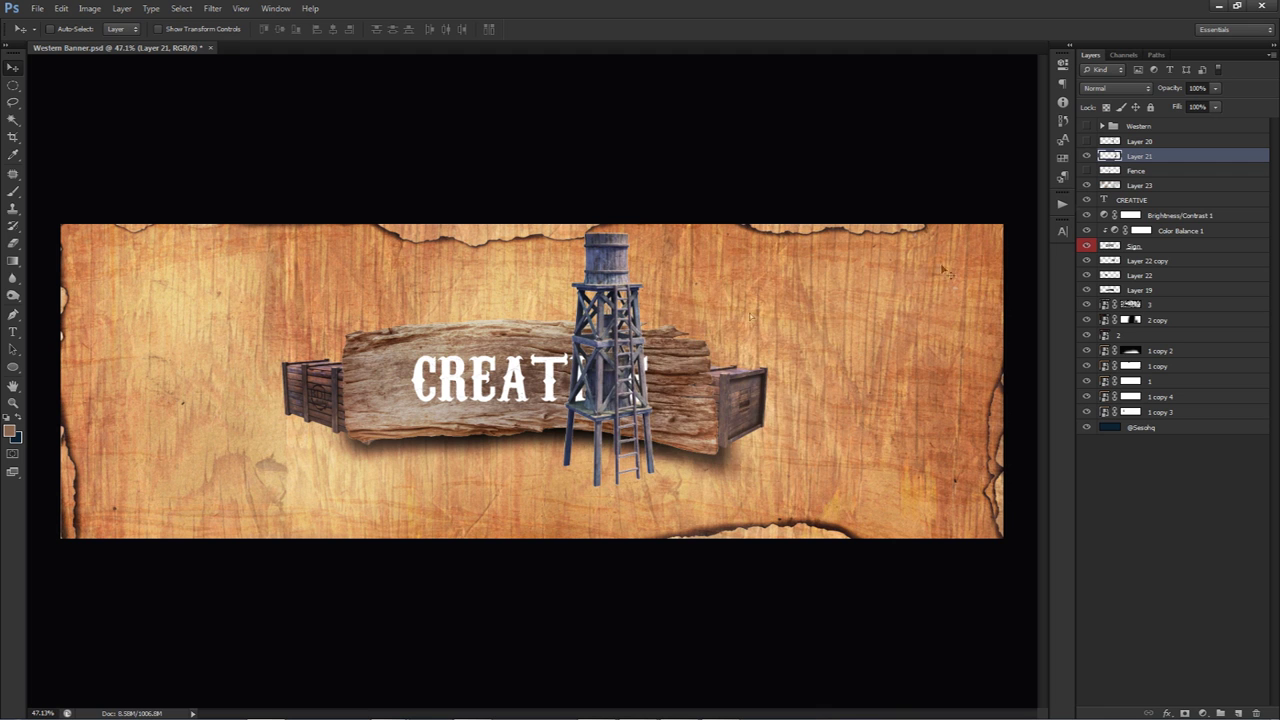
left_click_drag(1153, 160, 1140, 252)
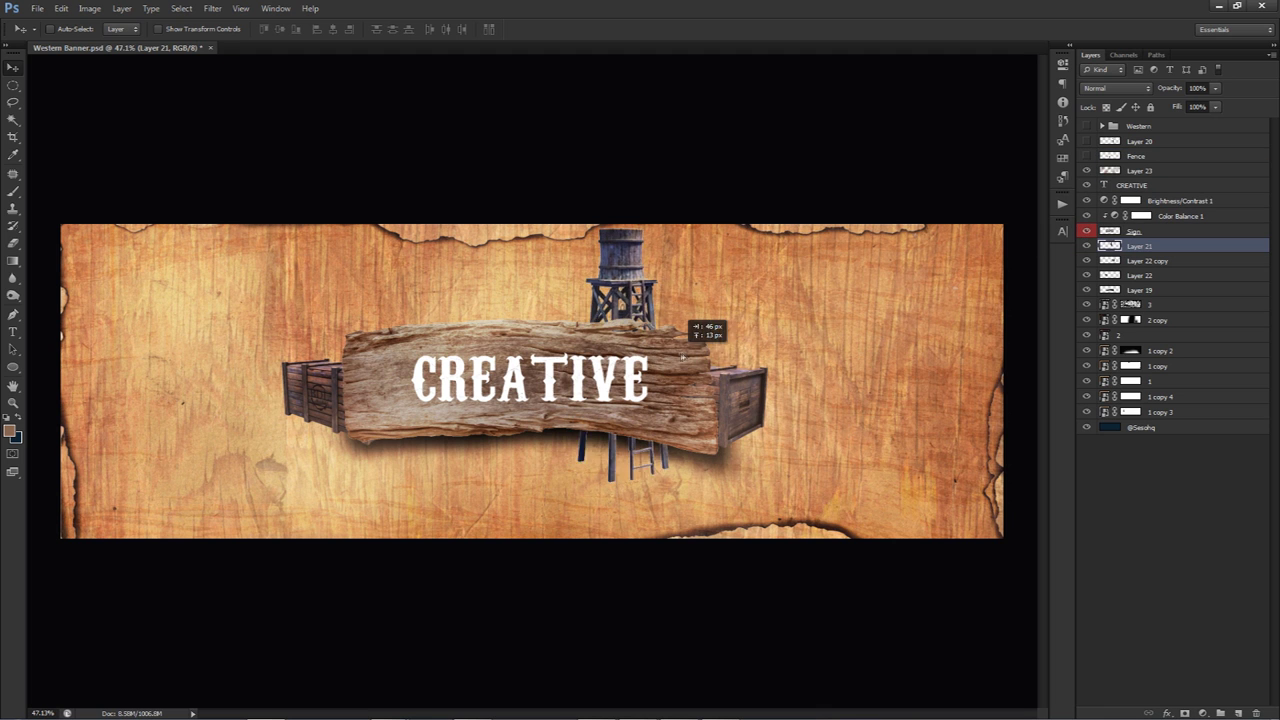
Scale the water tower down and stand it upright, rising from behind the board's upper edge near the right end
key("ctrl+t")
left_click_drag(688, 229, 674, 262)
mouse_move(747, 279)
left_mouse_down()
mouse_move(721, 255)
mouse_move(741, 257)
left_mouse_up()
key("Return")
left_click_drag(663, 402, 677, 362)
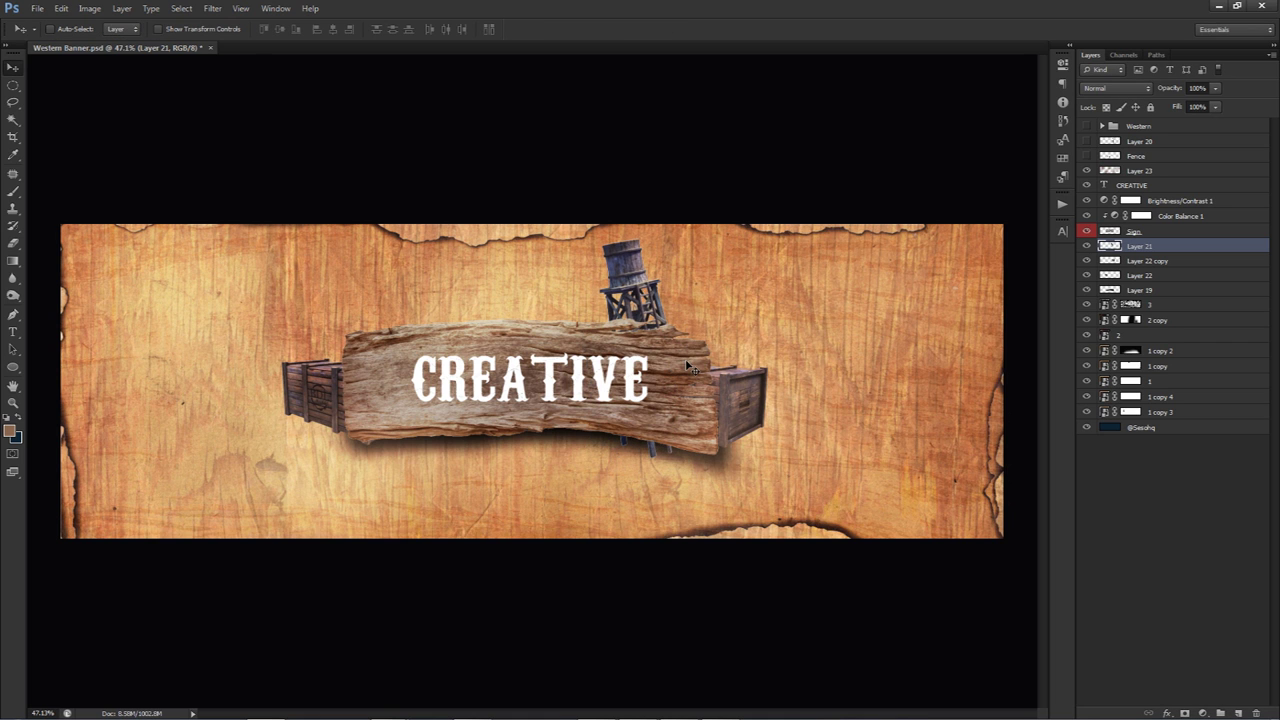
key("ctrl+t")
left_click_drag(783, 228, 816, 234)
key("Return")
key("Return")
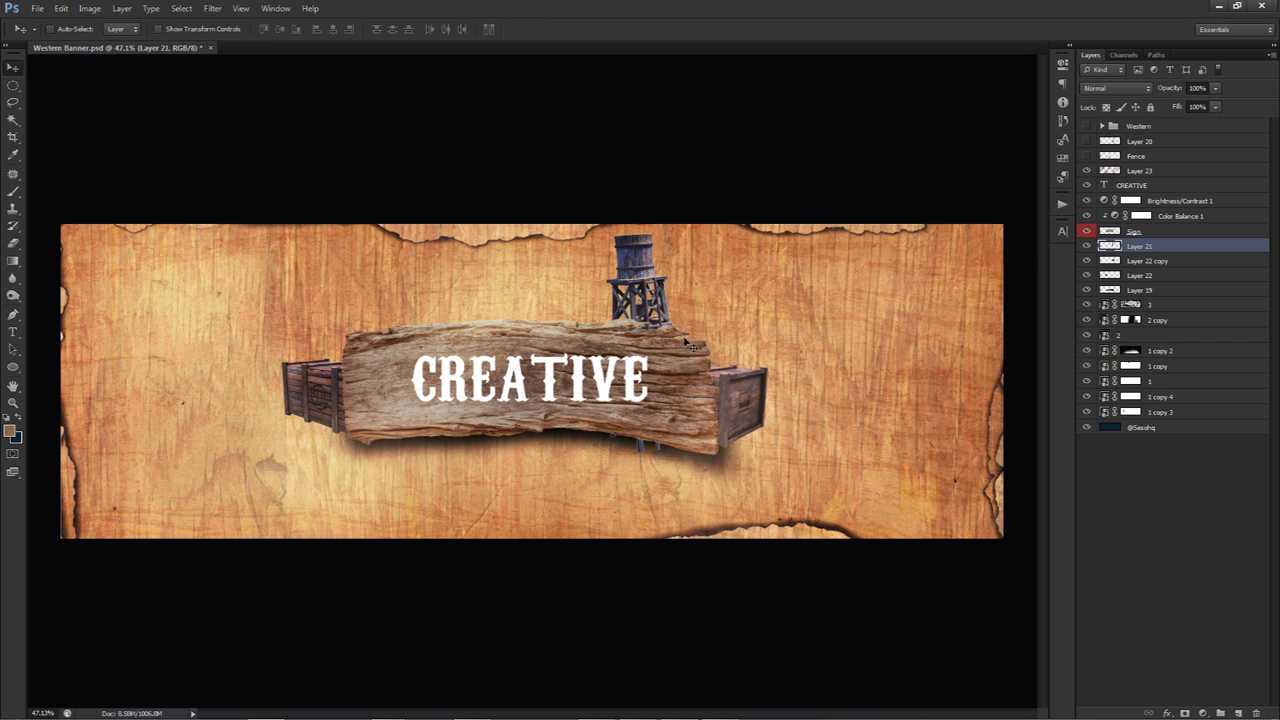
Add a layer mask to the water tower and paint it black where the legs show below the board
key("b")
key("d")
left_click(1185, 713)
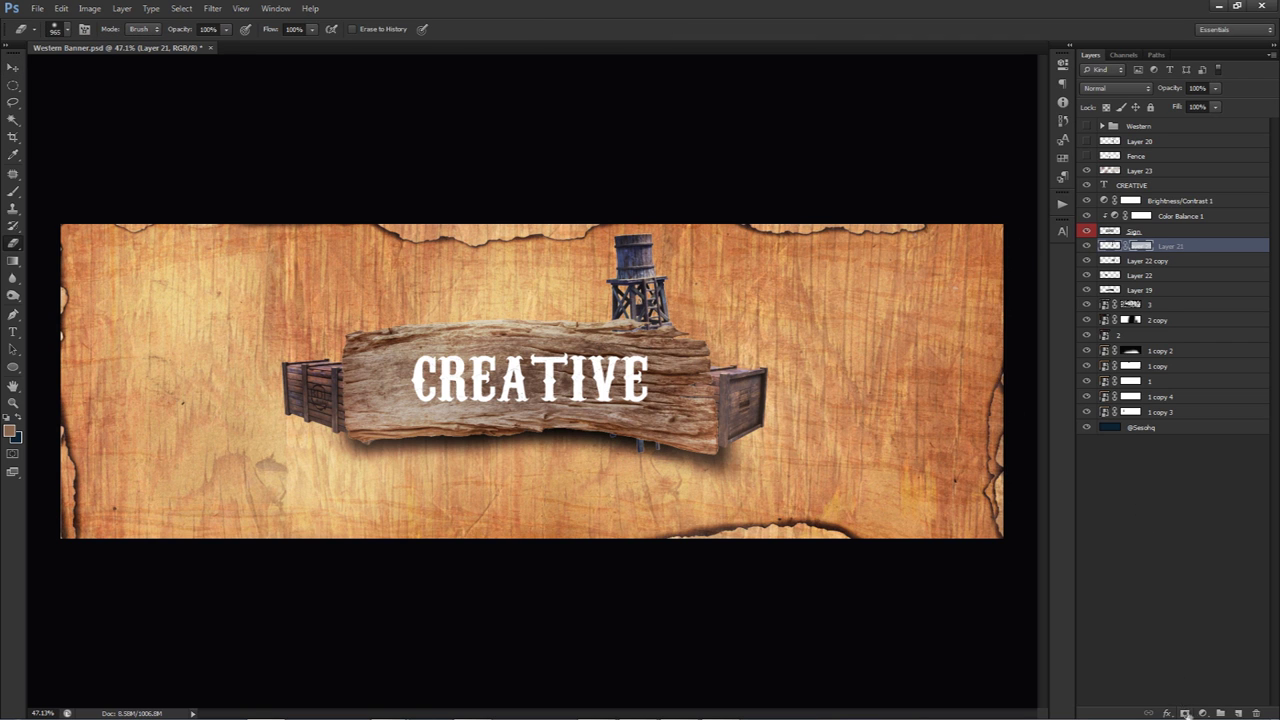
left_click_drag(697, 485, 571, 477)
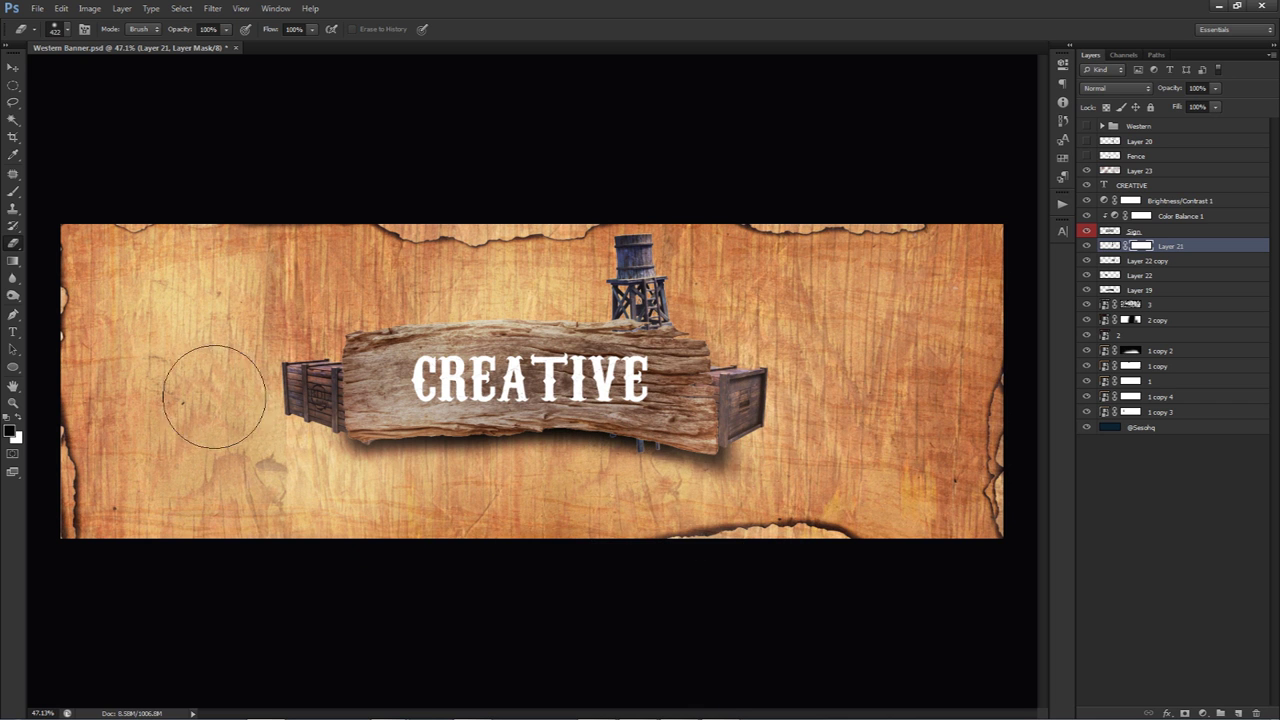
key("b")
right_click(565, 488, "alt")
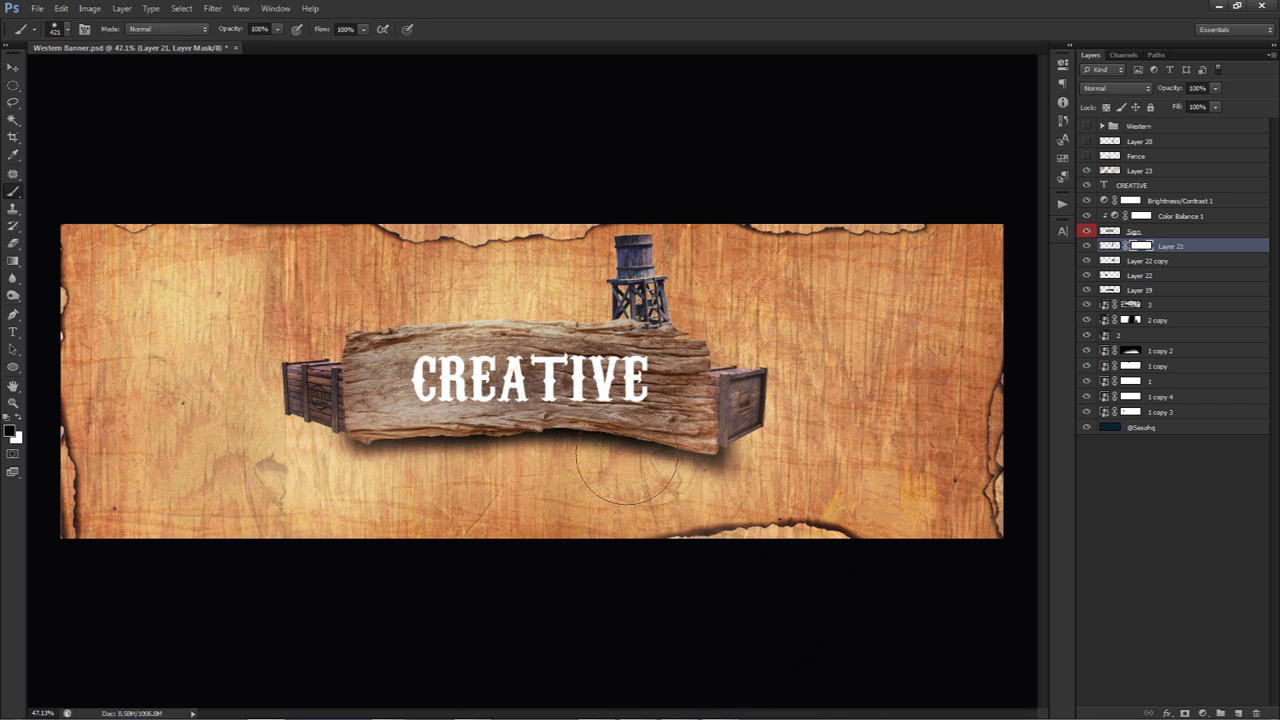
key("v")
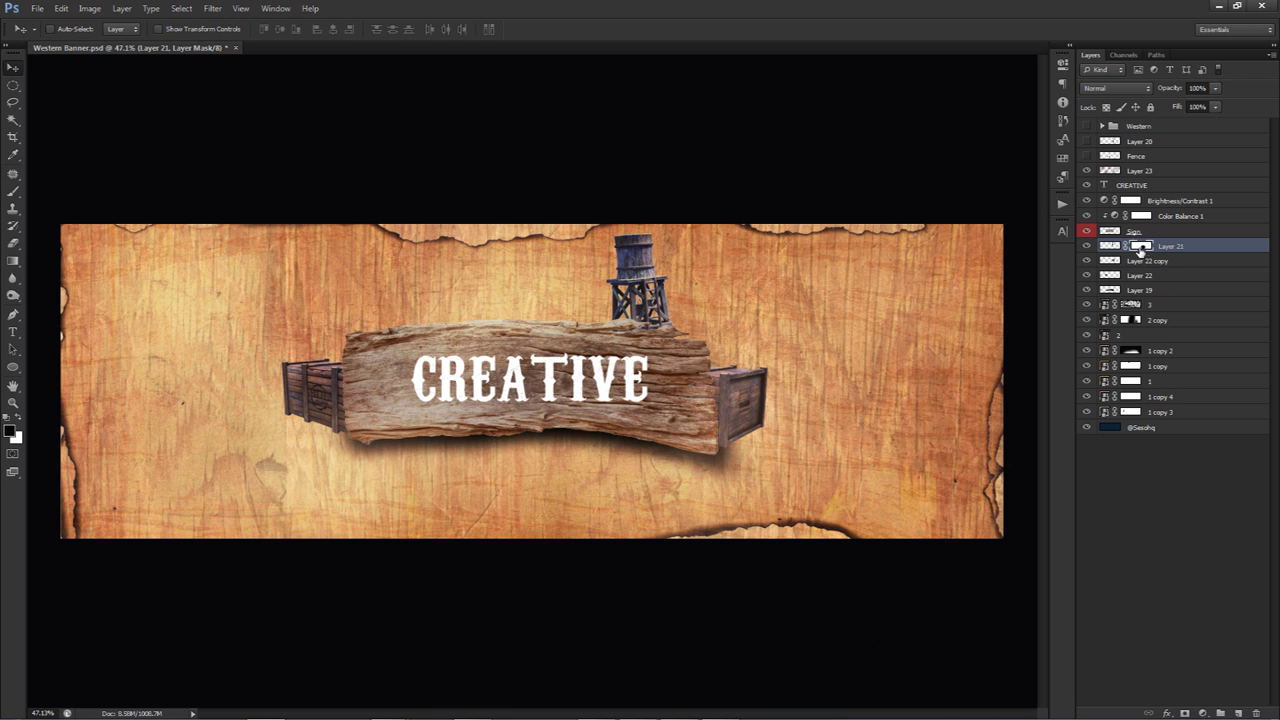
Show the windmill, place its layer beneath Sign, and move it behind the left part of the board
left_click(1086, 141)
left_click_drag(1140, 141, 1156, 239)
left_click_drag(772, 399, 524, 388)
Scale the windmill down and tilt it clockwise so it rises from behind the board's upper-left edge with its base hidden
left_click_drag(683, 319, 685, 339)
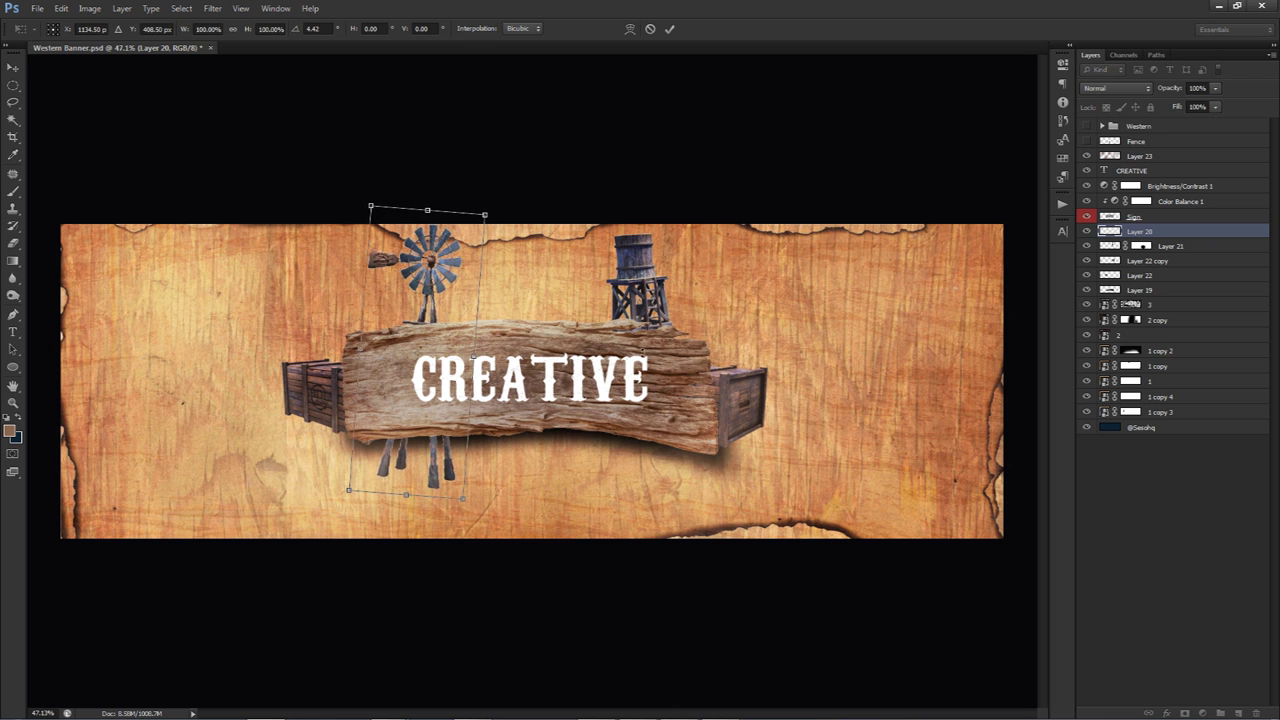
left_click_drag(392, 431, 393, 415)
left_click_drag(612, 380, 594, 428)
left_click_drag(429, 379, 414, 395)
left_click_drag(506, 235, 470, 258)
left_click_drag(422, 338, 442, 295)
left_click_drag(505, 213, 495, 220)
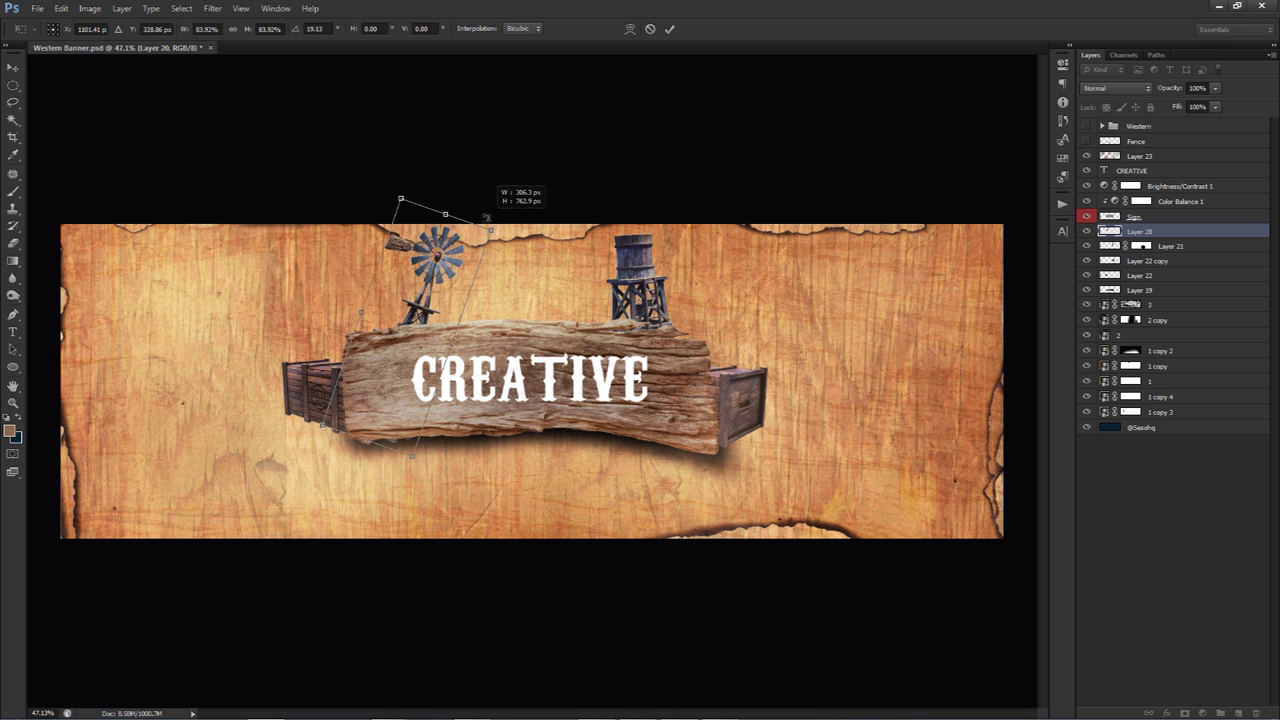
left_click_drag(420, 294, 418, 288)
left_click_drag(495, 220, 484, 214)
key("Return")
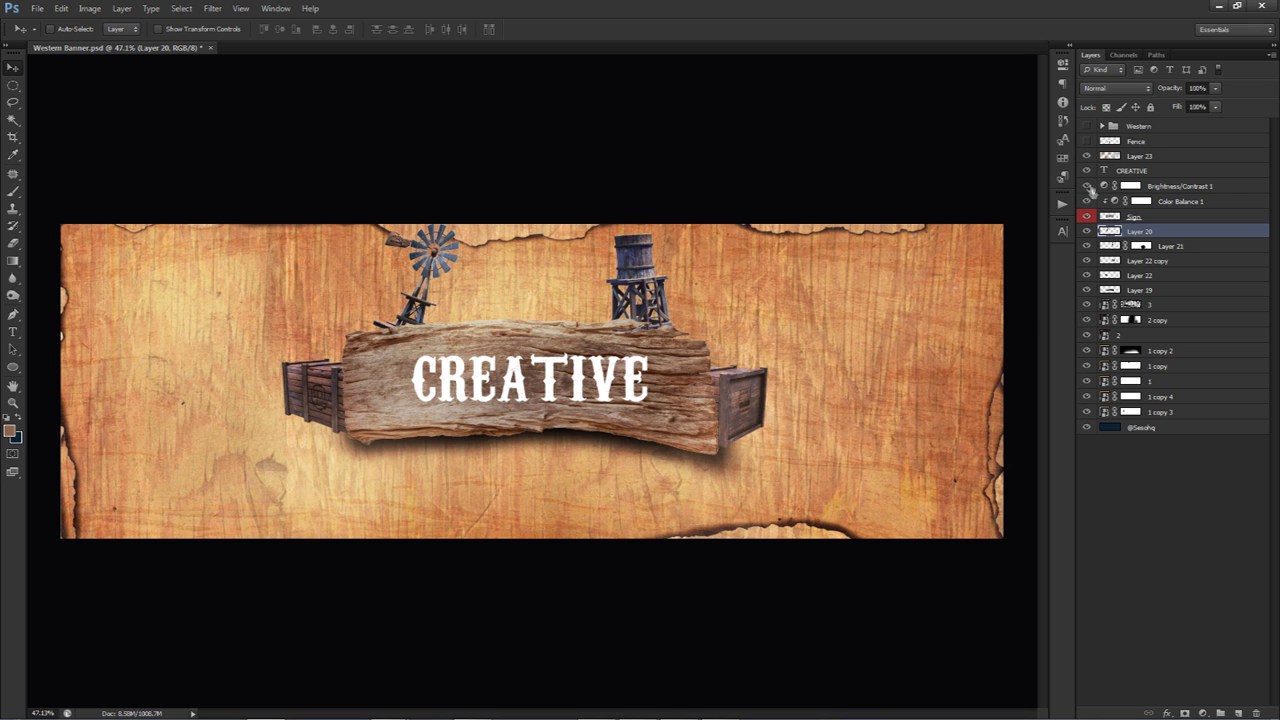
Show the Fence layer, shift it lower, remove its white background with the Magic Wand, and deselect
left_click(1088, 141)
left_click(1115, 142)
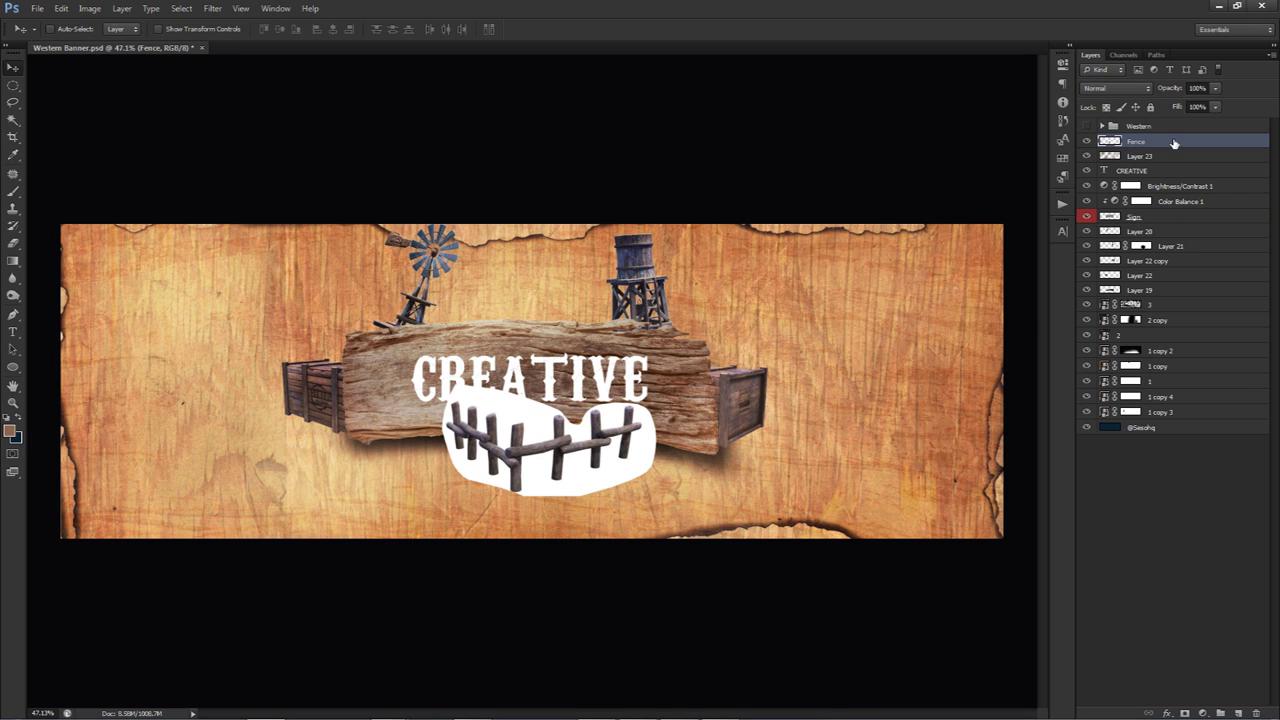
mouse_move(563, 428)
left_mouse_down()
mouse_move(523, 436)
mouse_move(526, 446)
left_mouse_up()
key("e")
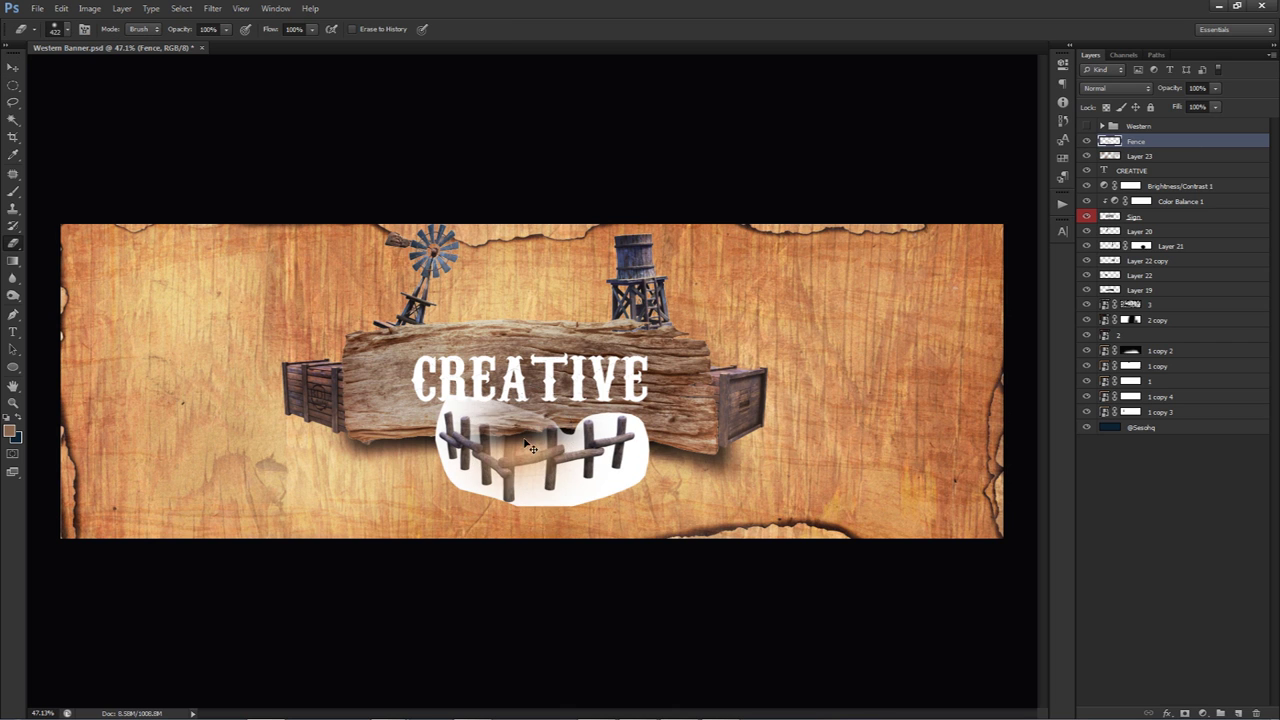
key("ctrl+z")
key("w")
left_click(525, 440)
key("Delete")
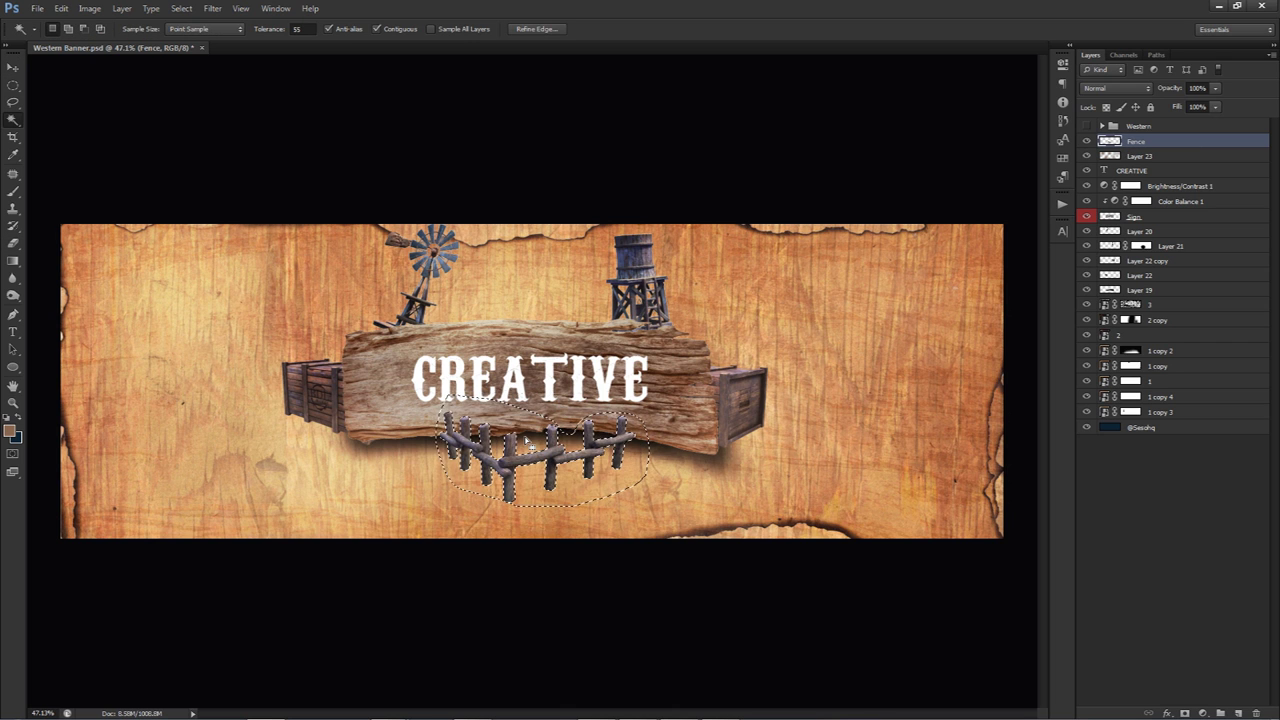
key("ctrl+d")
Position the fence so its post tops slightly overlap the board's lower edge
key("v")
left_click_drag(530, 445, 519, 456)
left_click_drag(610, 466, 611, 458)
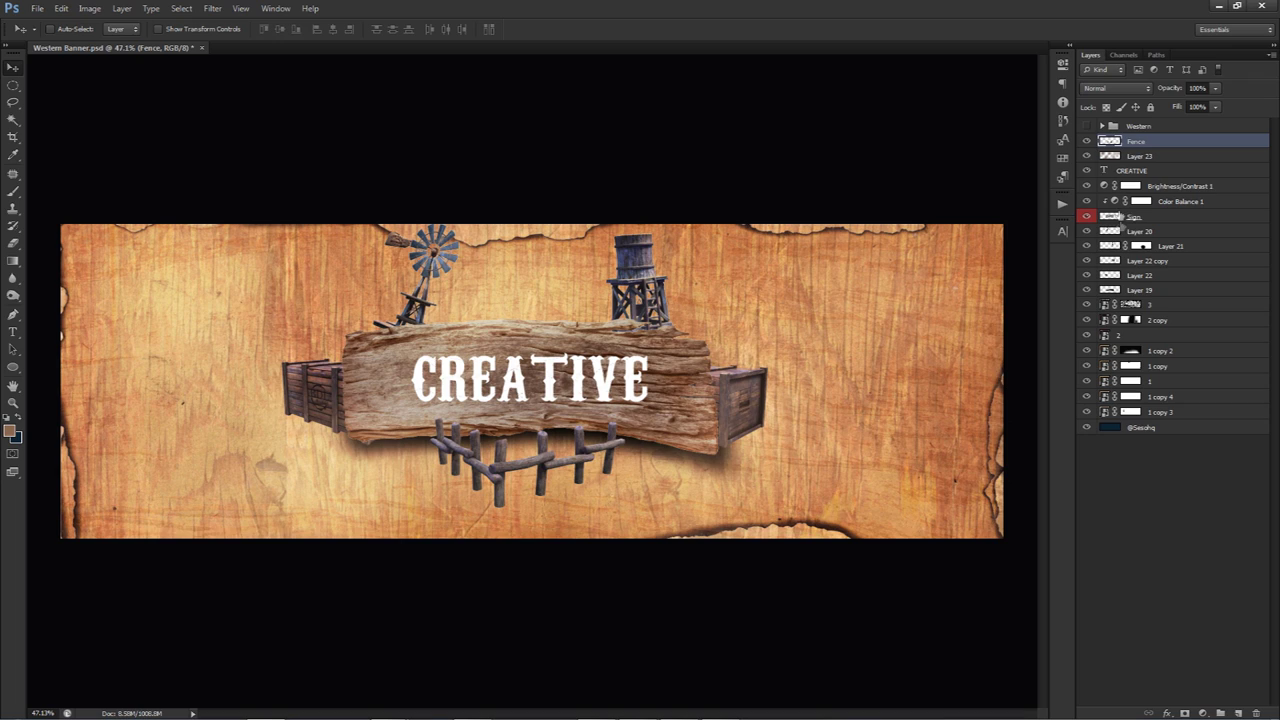
Add a layer mask to the fence and paint out the top of the rightmost post where it overlaps the board
left_click(1185, 713)
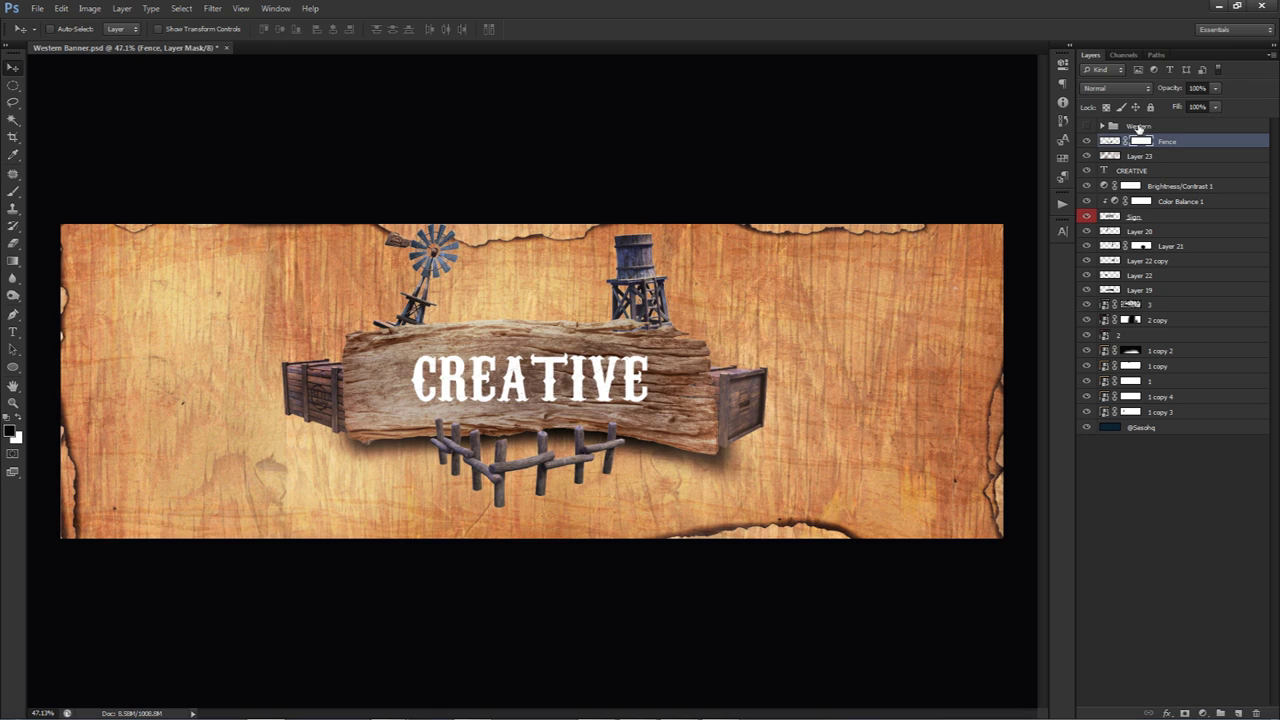
key("b")
key("ctrl+1")
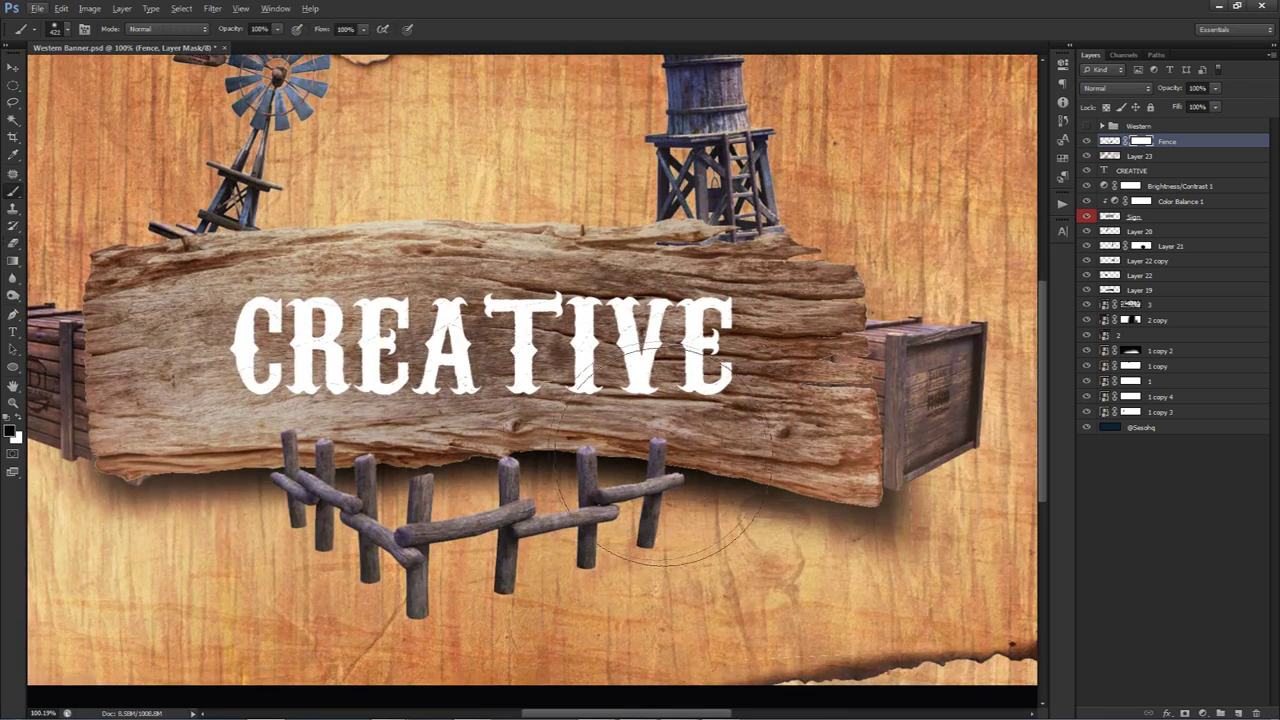
scroll(672, 461, "up", 4)
left_click_drag(686, 459, 510, 440)
left_click_drag(702, 321, 686, 580)
left_click_drag(698, 227, 661, 514)
left_click_drag(737, 286, 666, 283)
mouse_move(718, 357)
left_mouse_down()
mouse_move(700, 355)
mouse_move(678, 422)
left_mouse_up()
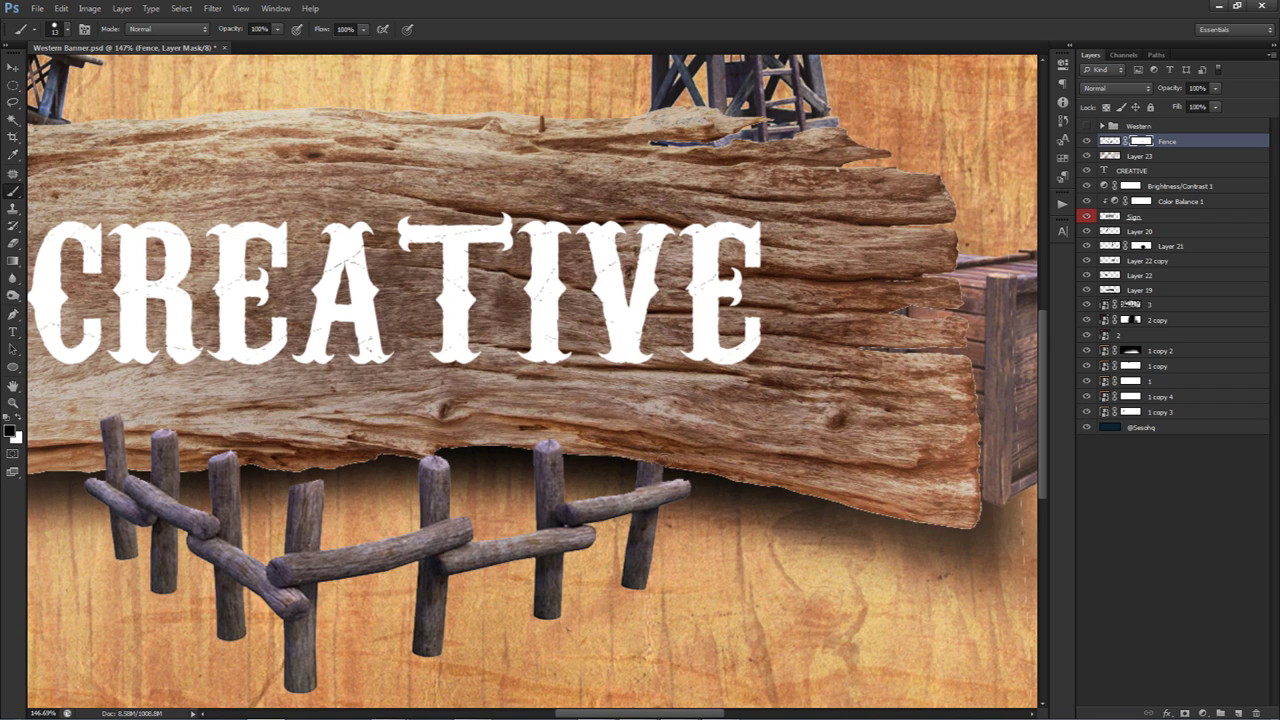
Mask out the tops of the three leftmost fence posts along the board's lower edge
scroll(405, 409, "left", 4)
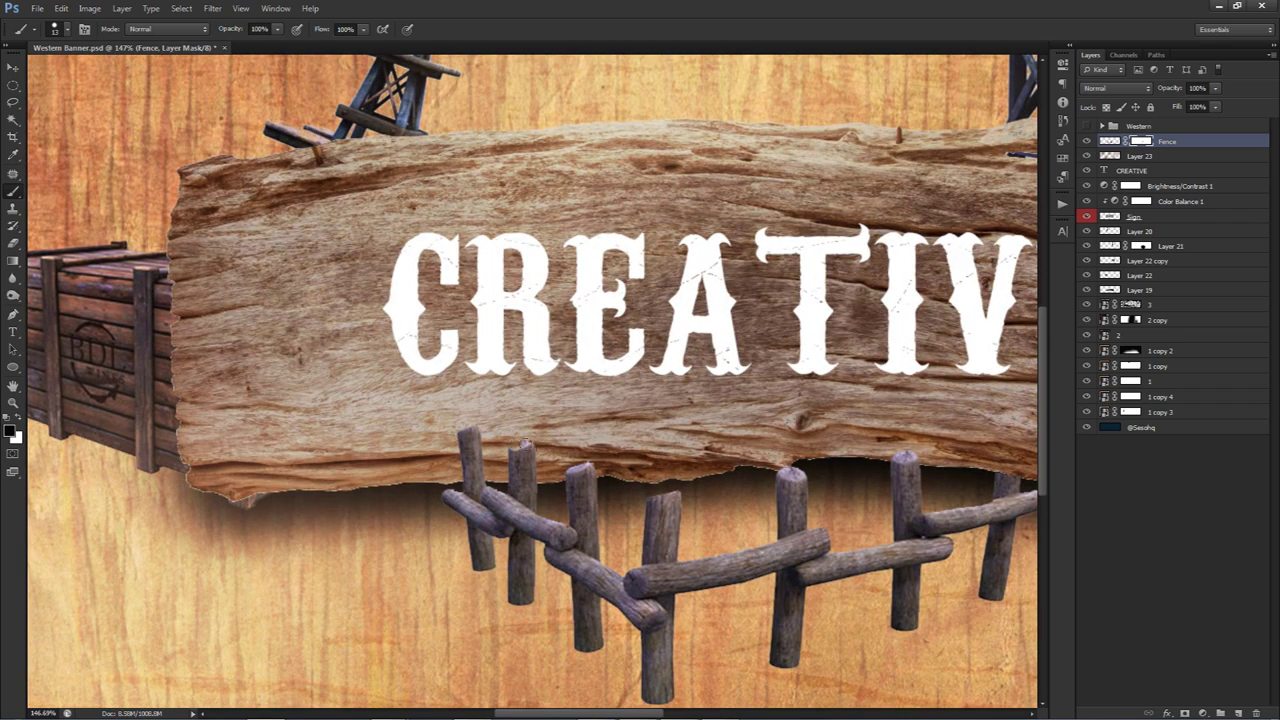
left_click_drag(587, 462, 516, 474)
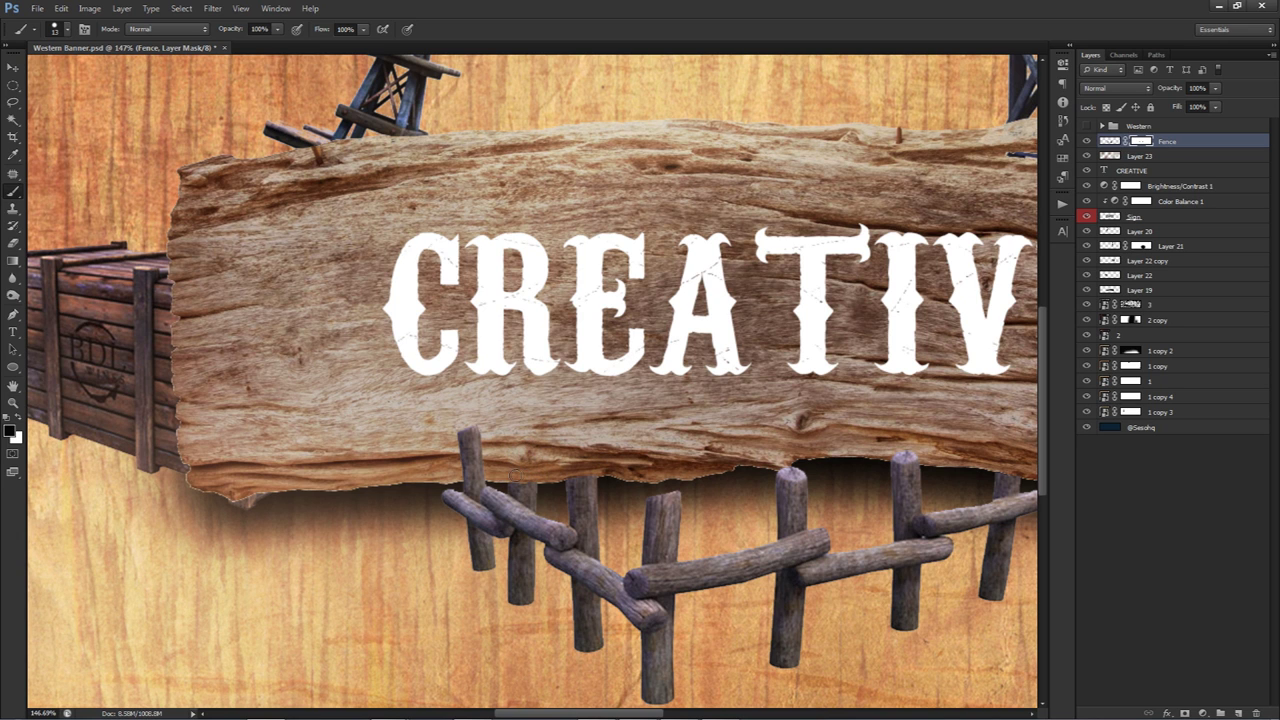
mouse_move(455, 430)
left_mouse_down()
mouse_move(495, 433)
mouse_move(460, 430)
mouse_move(496, 452)
mouse_move(452, 471)
mouse_move(490, 472)
left_mouse_up()
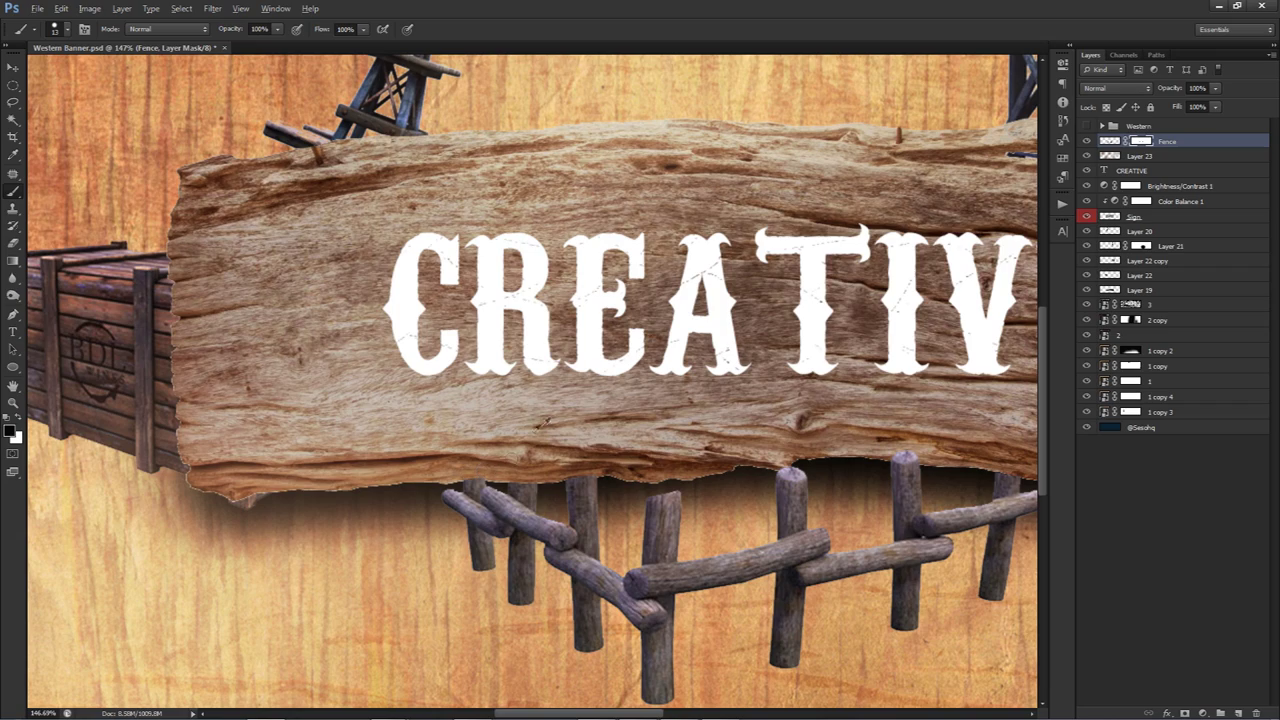
scroll(517, 455, "down", 8)
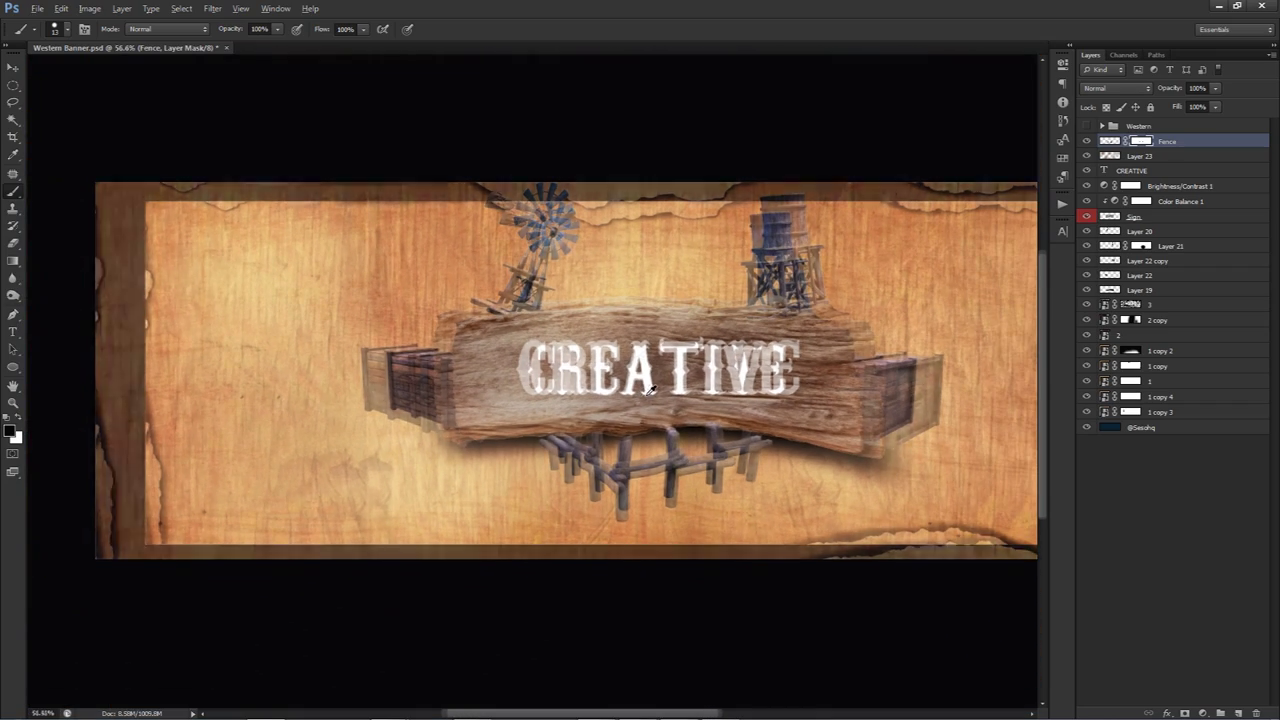
scroll(816, 425, "up", 3)
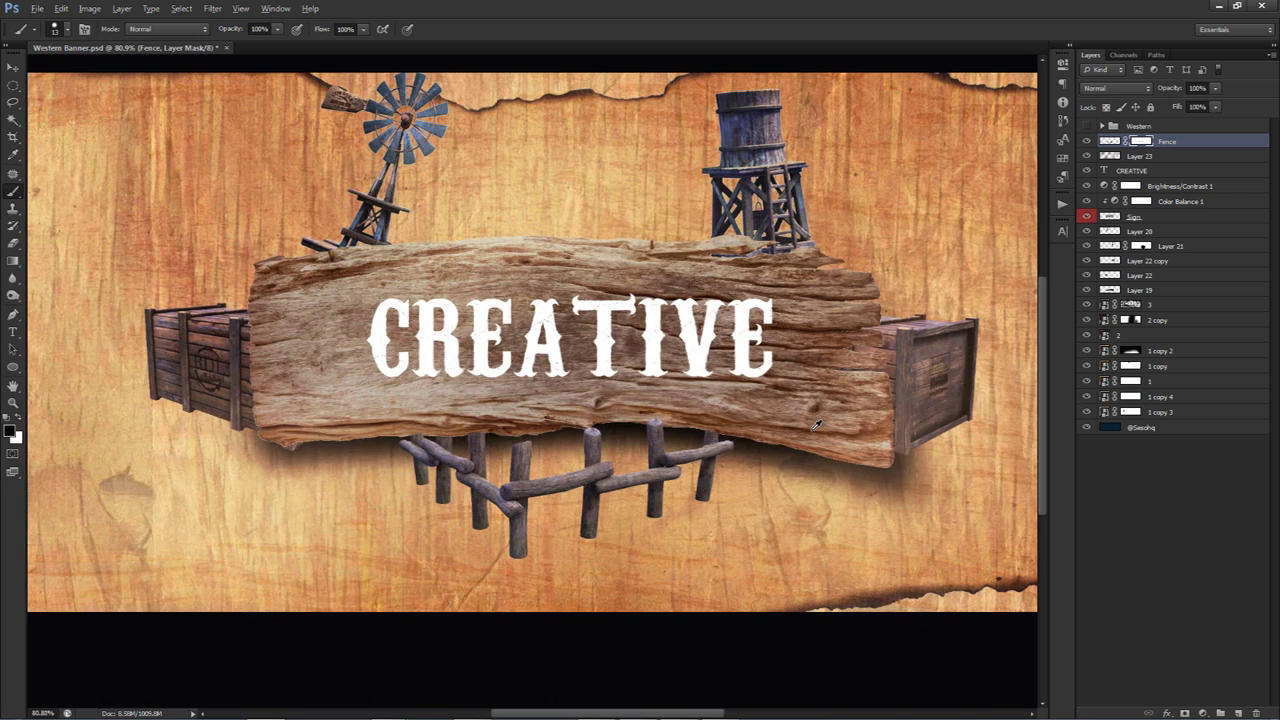
Paint white on the Fence layer's mask to restore the area around the top of the rightmost post
key("alt")
key("alt")
key("v")
scroll(725, 400, "down", 1)
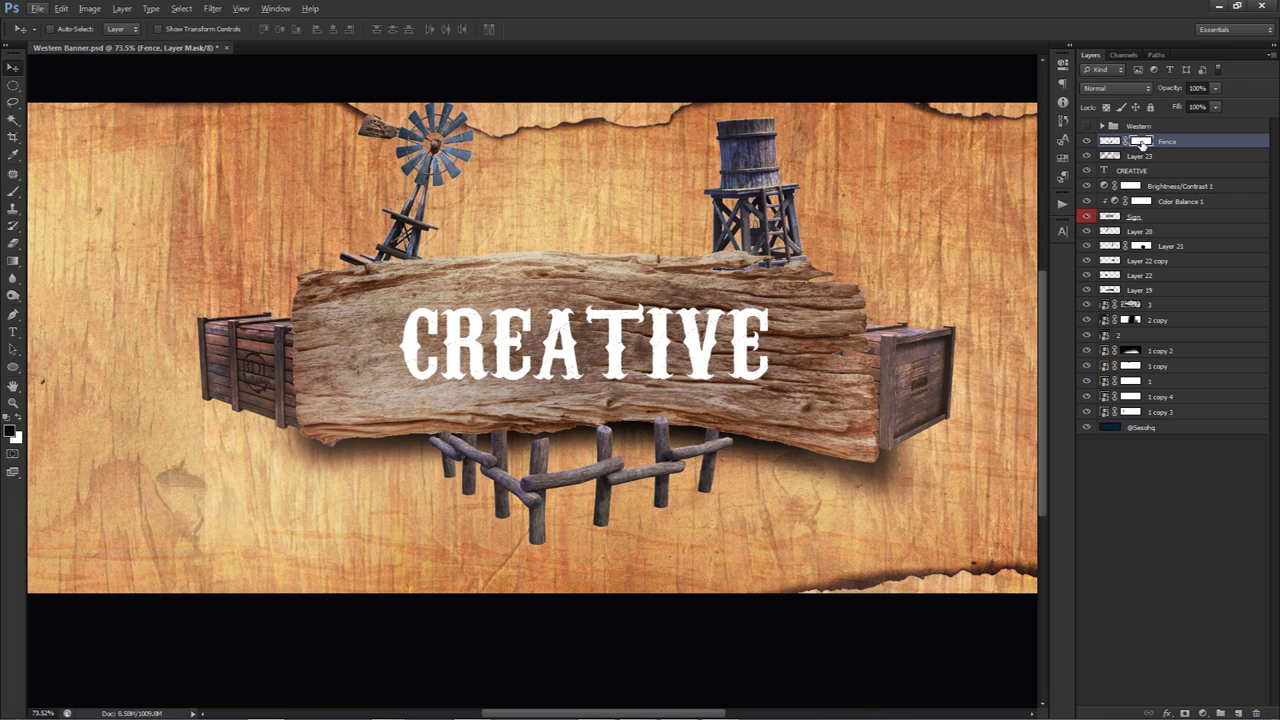
key("b")
left_click(20, 420)
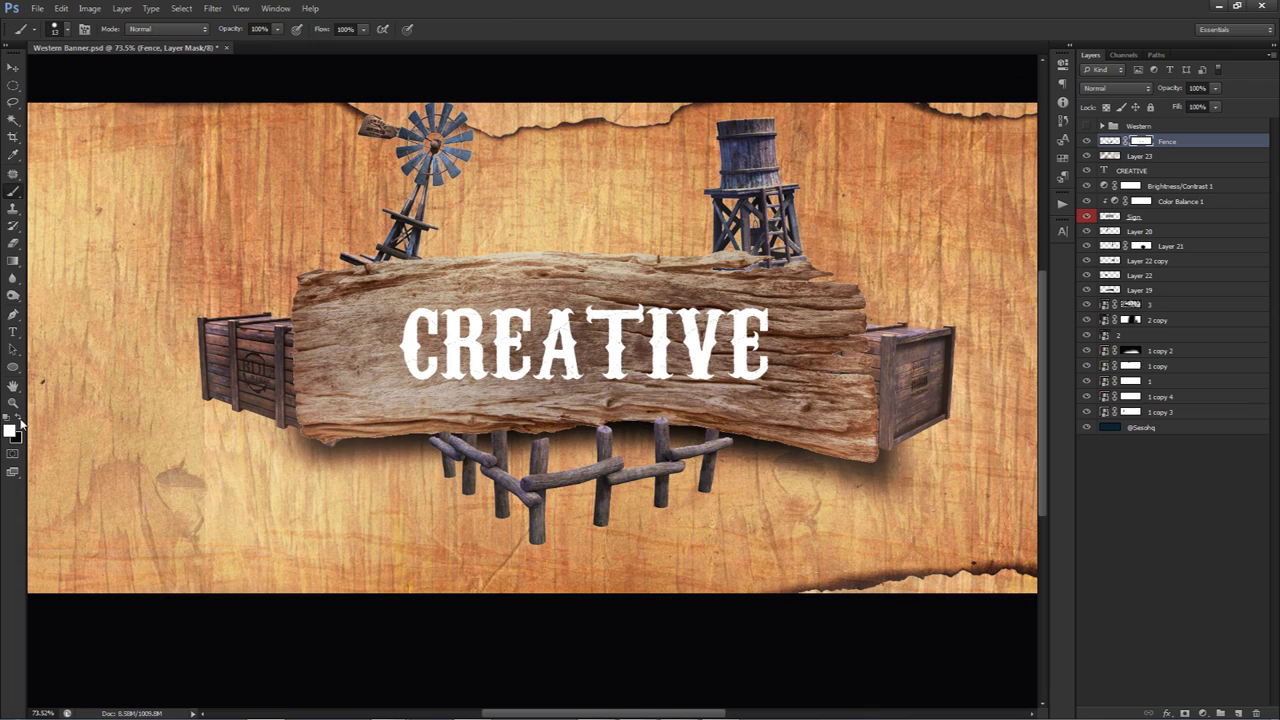
scroll(750, 464, "up", 8)
left_click_drag(666, 420, 702, 420)
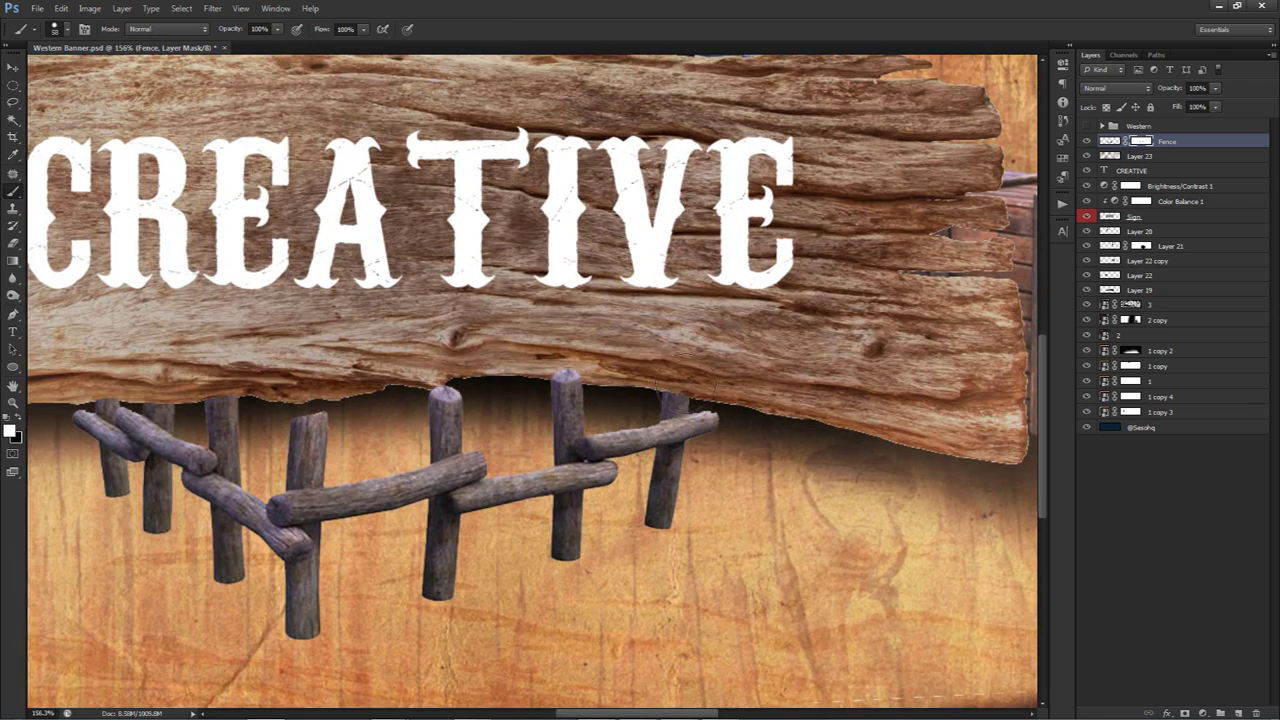
key("v")
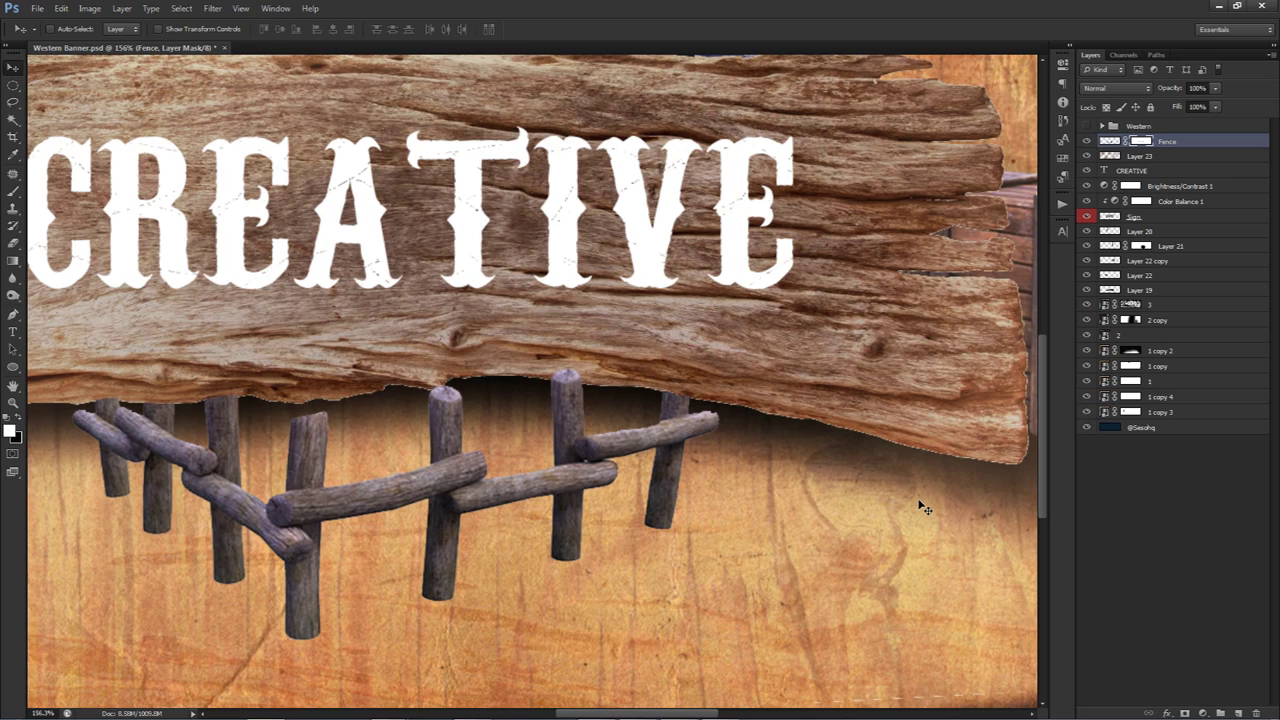
scroll(692, 390, "down", 5)
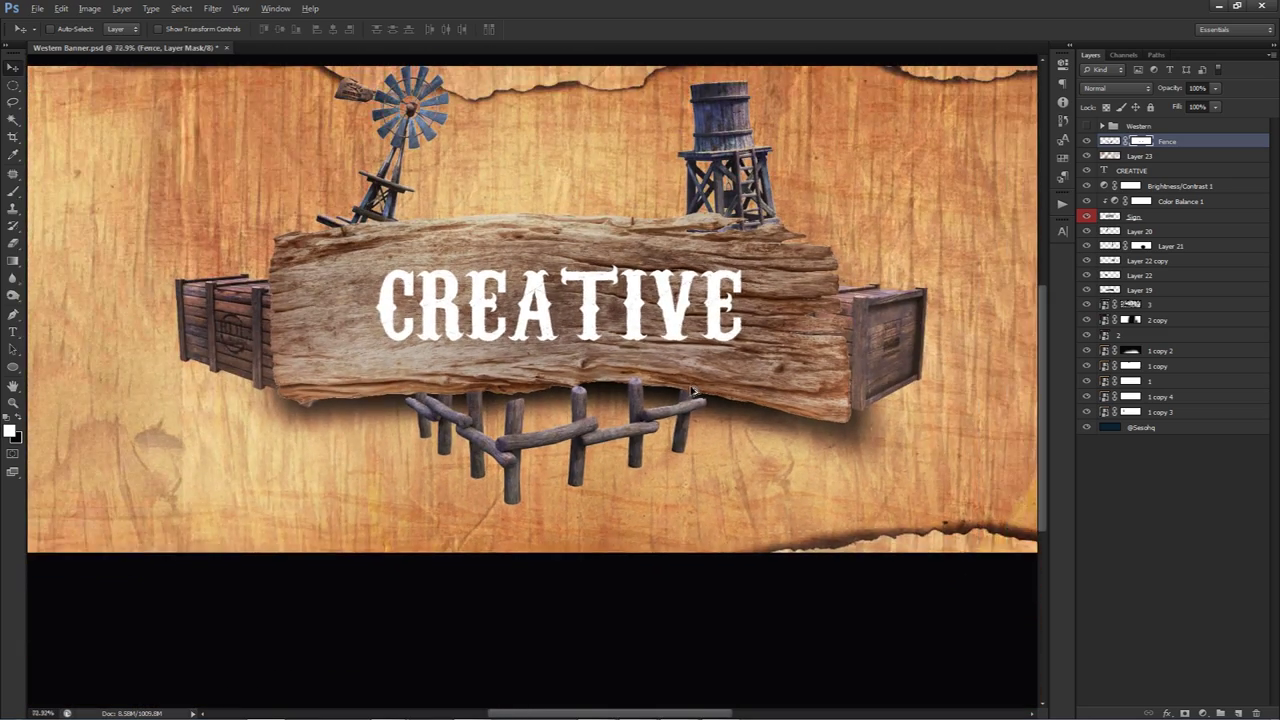
scroll(692, 390, "down", 4)
scroll(692, 390, "down", 1)
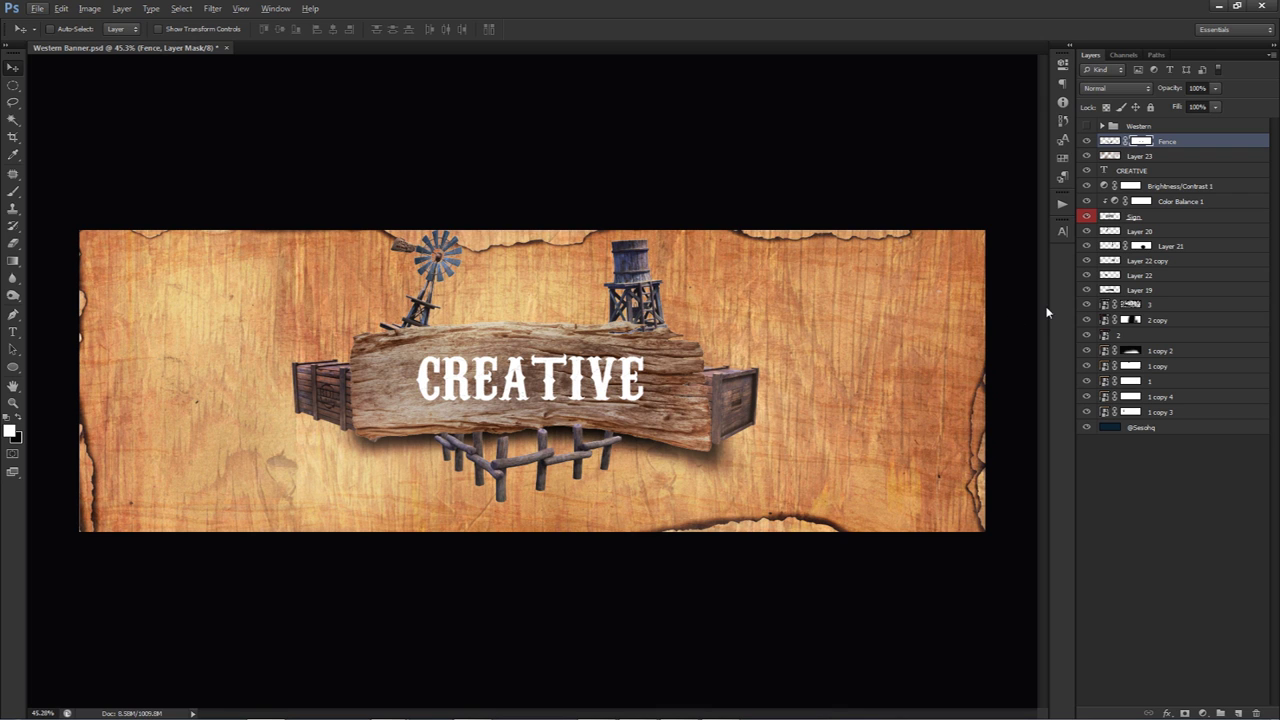
Add a new layer above the Fence and brush large soft spots of orange sampled from the wood across the banner
left_click(1238, 713)
key("b")
mouse_move(723, 316)
left_mouse_down("alt")
mouse_move(757, 290)
mouse_move(840, 290)
mouse_move(849, 267)
mouse_move(843, 283)
mouse_move(810, 275)
mouse_move(824, 276)
left_mouse_up("alt")
left_click_drag(786, 311, 890, 319, "alt")
mouse_move(822, 411)
left_mouse_down("alt")
mouse_move(840, 411)
mouse_move(776, 230)
left_mouse_up("alt")
left_click_drag(737, 342, 829, 337, "alt")
left_click(776, 270)
left_click(692, 472)
left_click(522, 298)
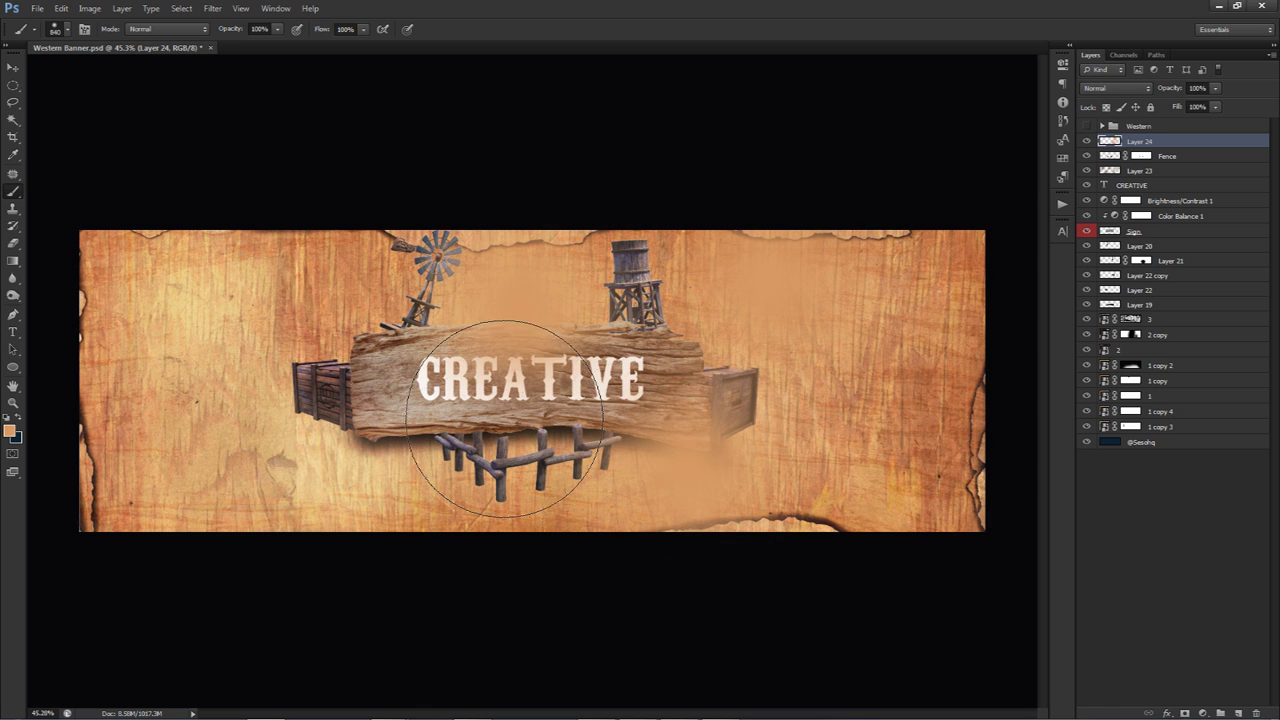
left_click(407, 525)
left_click(243, 250)
mouse_move(183, 338)
left_mouse_down()
mouse_move(214, 543)
mouse_move(320, 322)
mouse_move(314, 300)
left_mouse_up()
Set the painted orange layer's blend mode to Linear Dodge (Add) and its opacity to 38%
left_click(1117, 88)
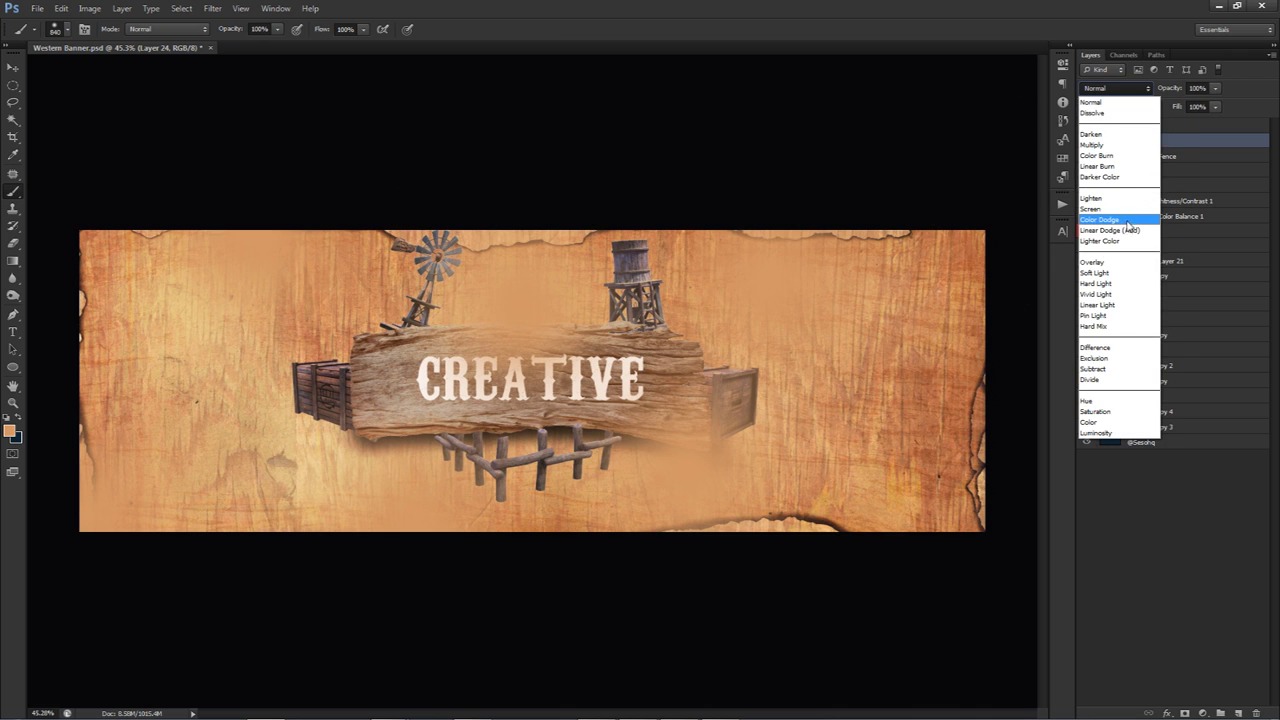
left_click(1122, 228)
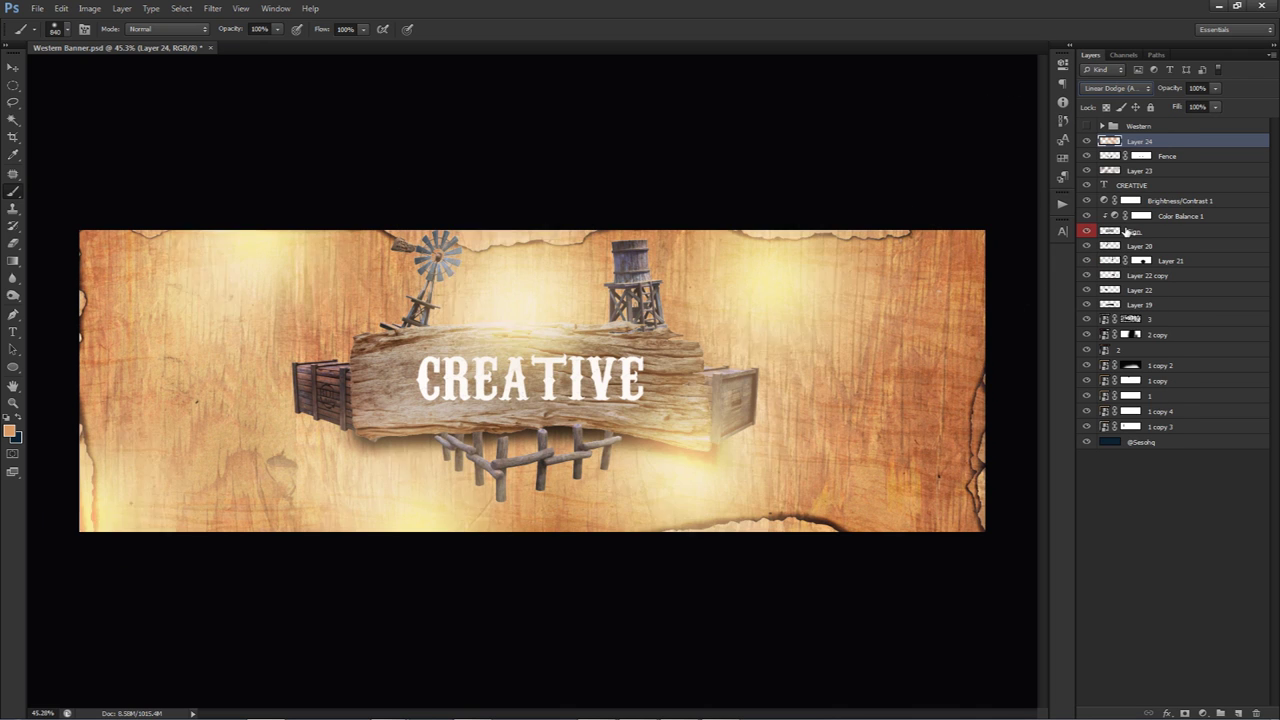
left_click(1214, 88)
left_click_drag(1214, 104, 1172, 106)
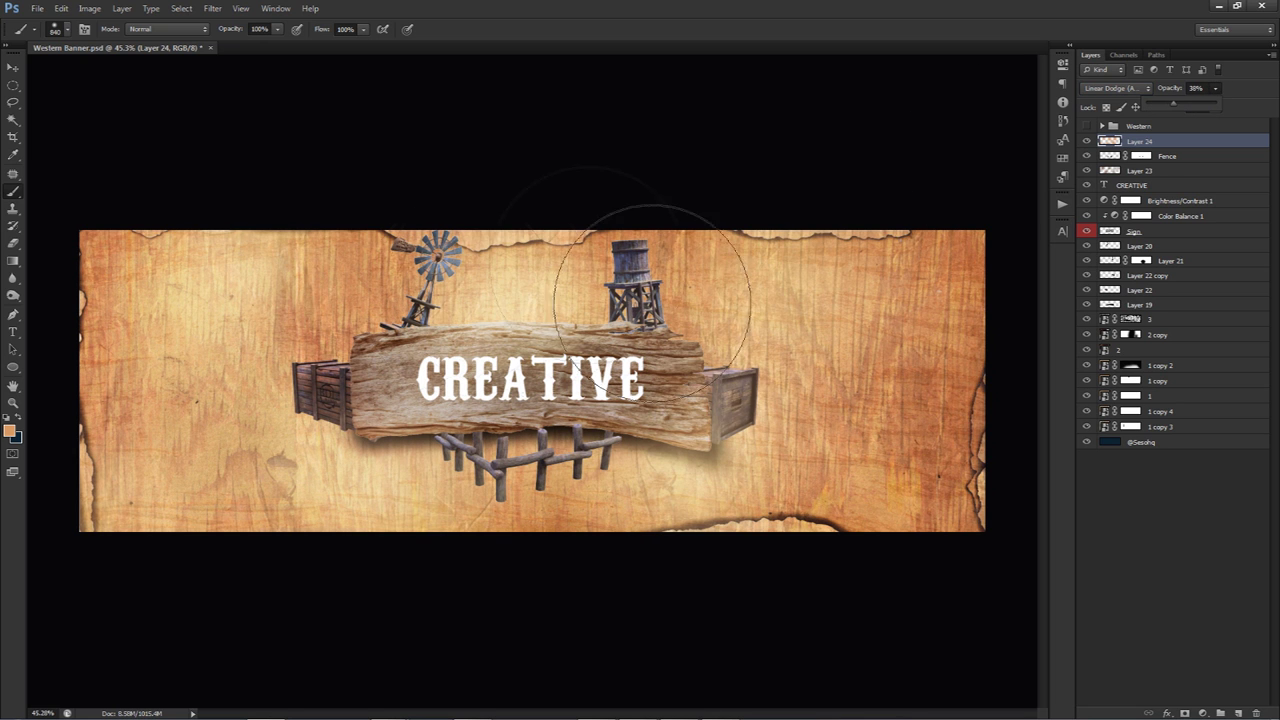
Apply Hue/Saturation to Layer 24 with the lightness at -79
left_click(1168, 144)
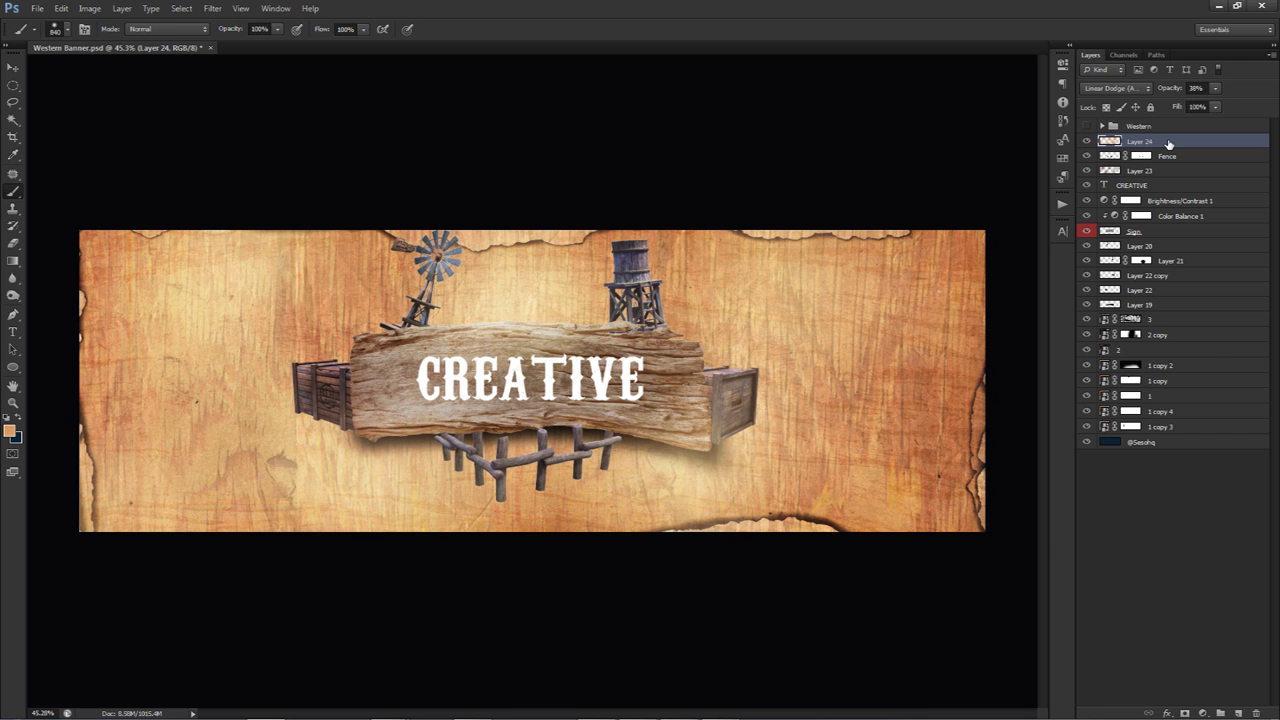
key("ctrl+u")
left_click_drag(1012, 466, 963, 471)
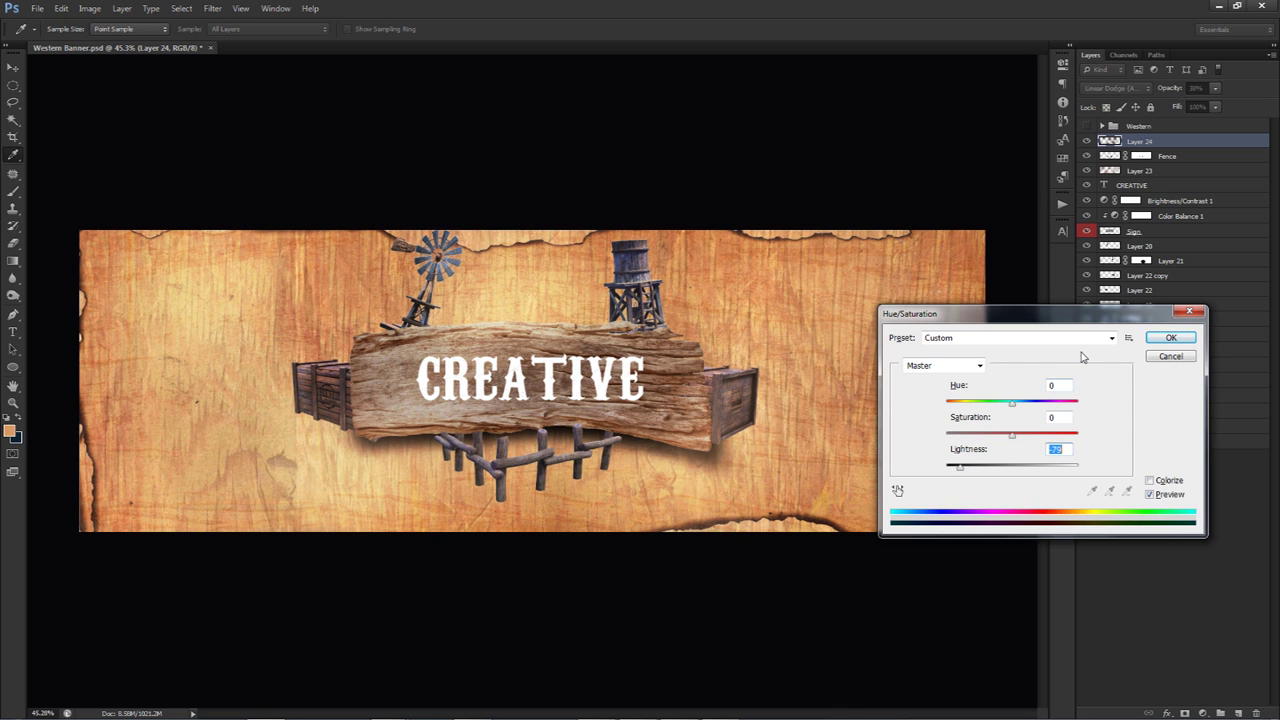
left_click(1165, 338)
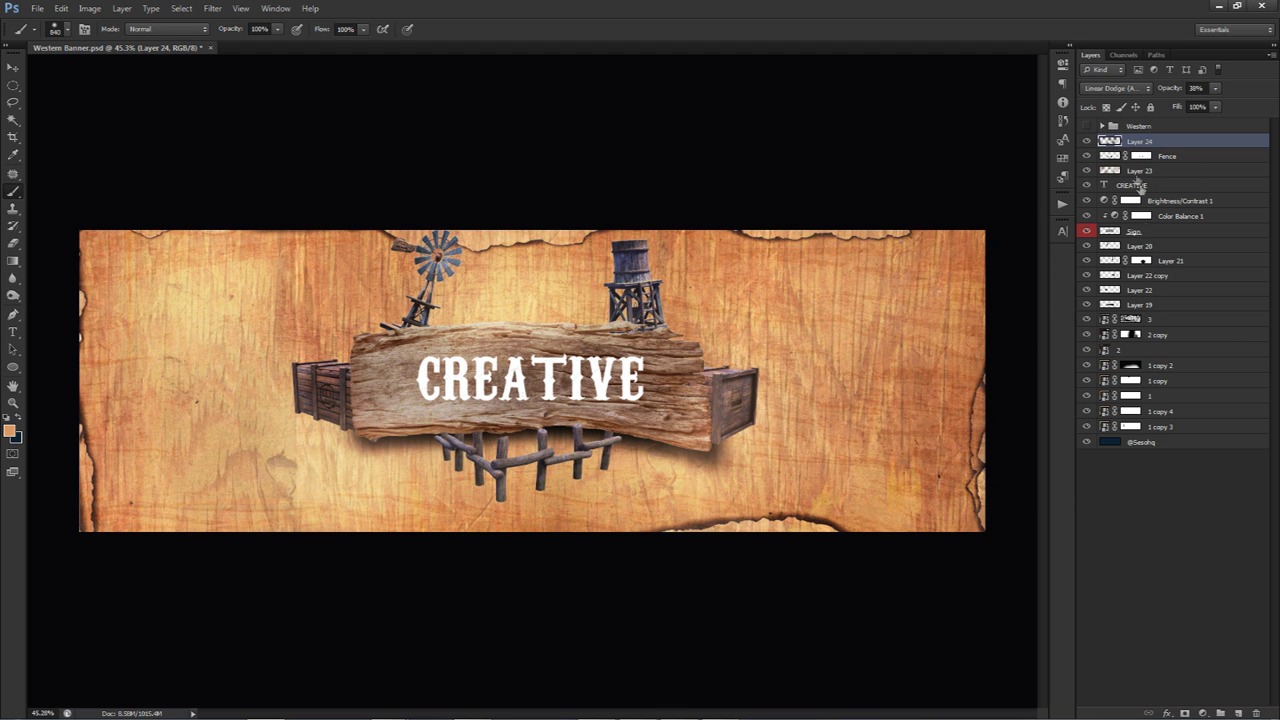
Group Layer 20, Layer 21, Layer 22 copy, Layer 22 and Layer 19 beneath the Sign layer, checking their visibility
left_click(1138, 233)
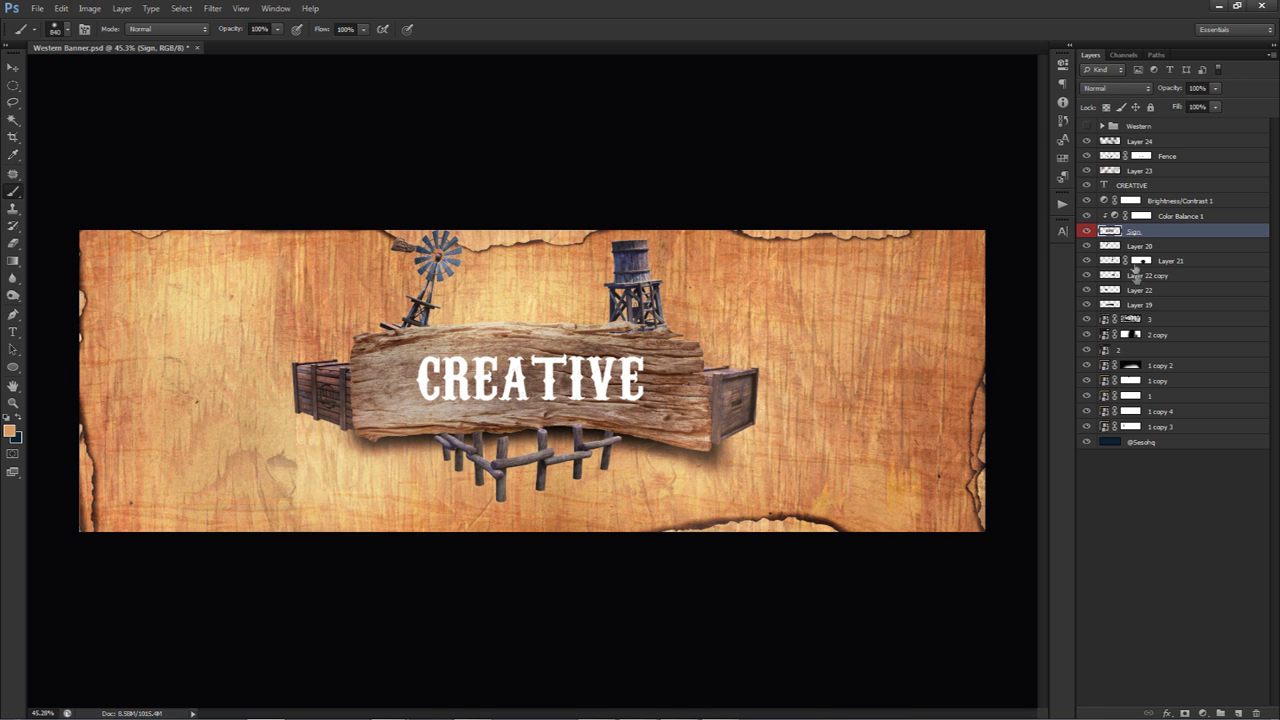
left_click(1148, 276)
left_click(1146, 304, "shift")
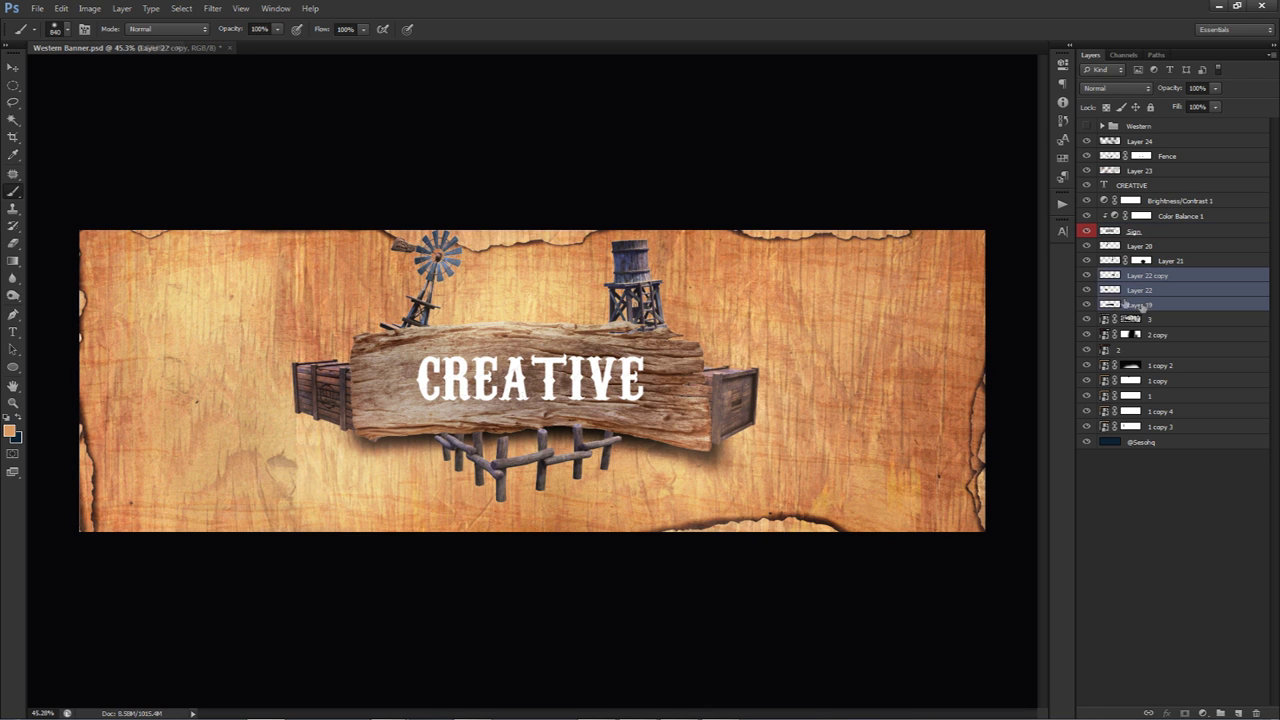
left_click(1110, 261, "shift")
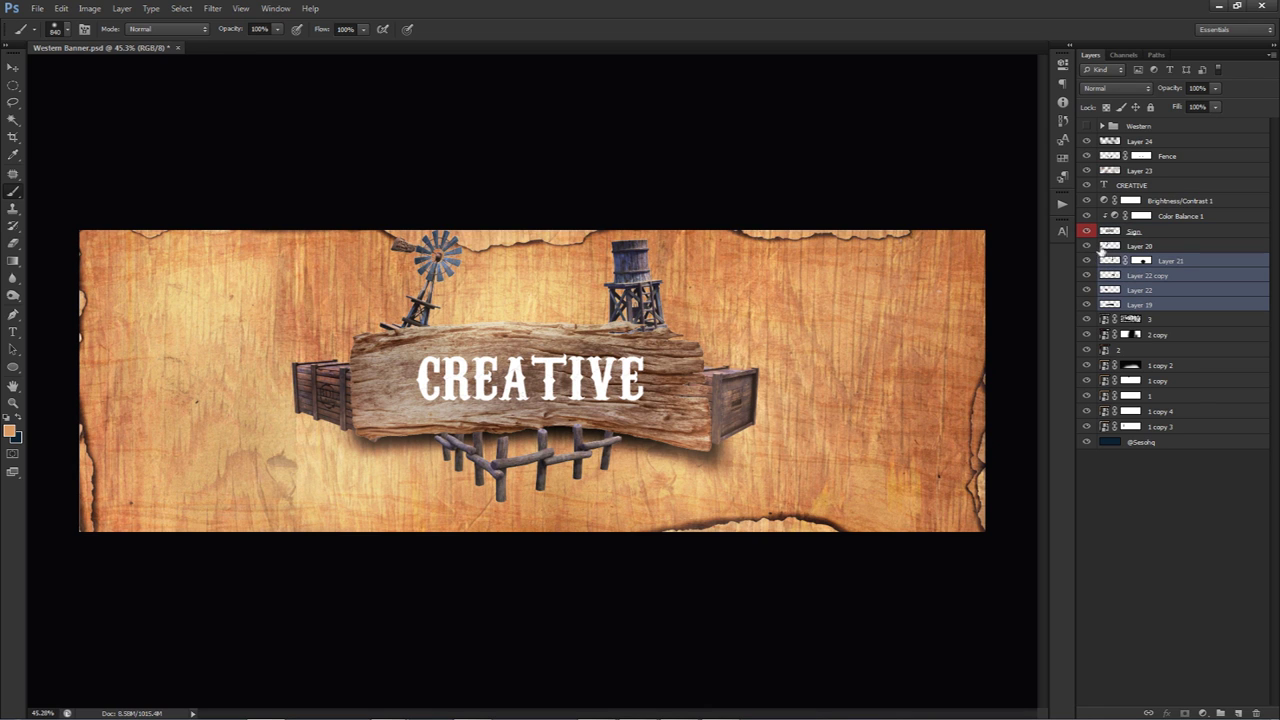
left_click(1087, 246)
left_click(1087, 246)
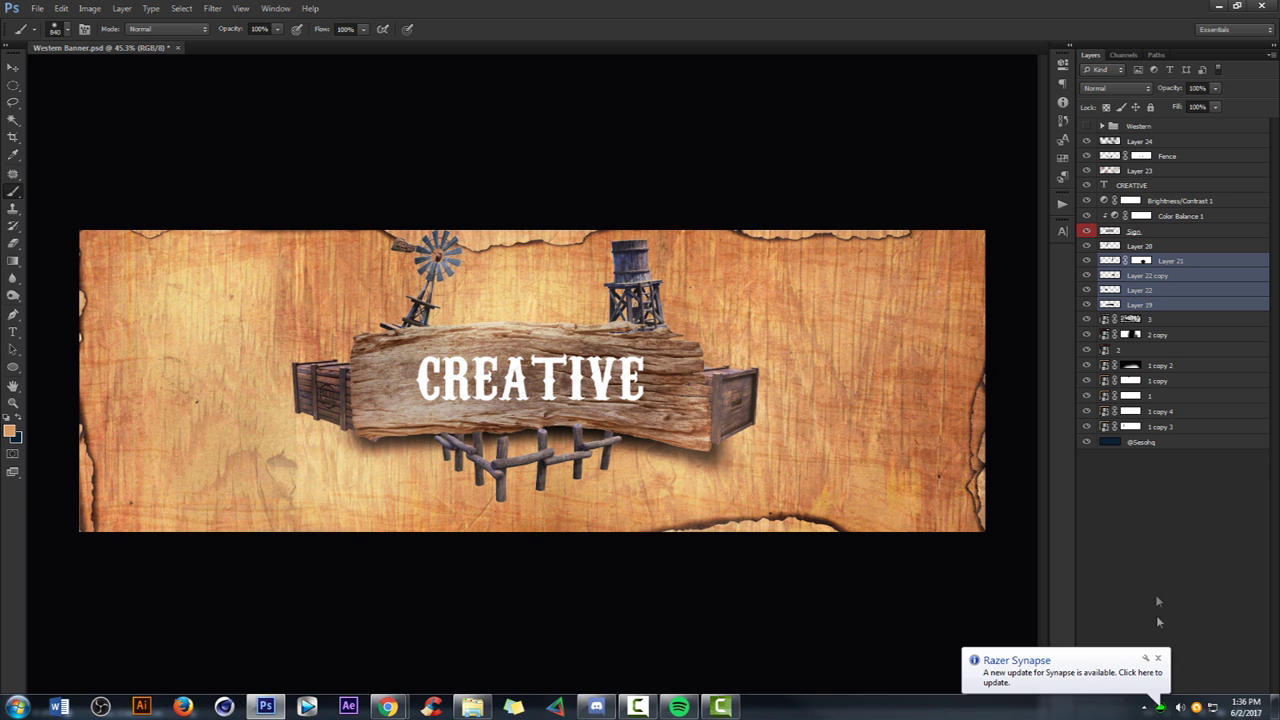
left_click(1150, 247, "shift")
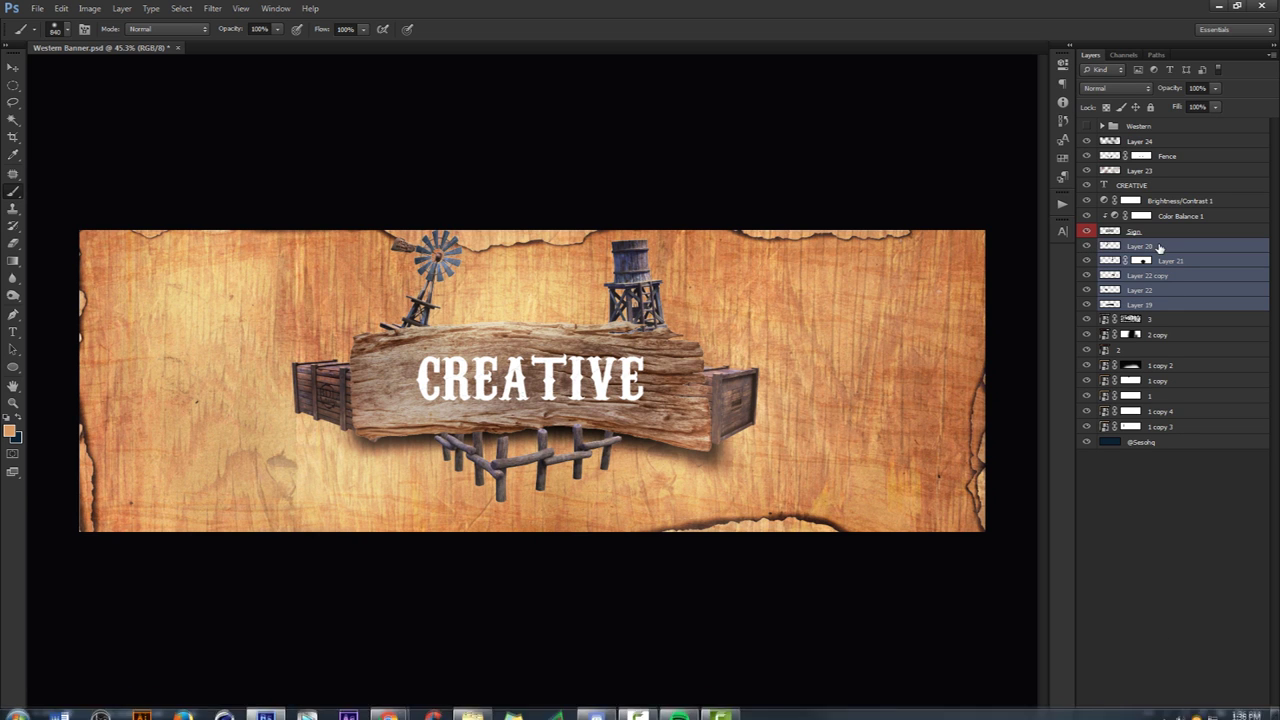
key("ctrl+g")
left_click(1087, 246)
left_click(1087, 246)
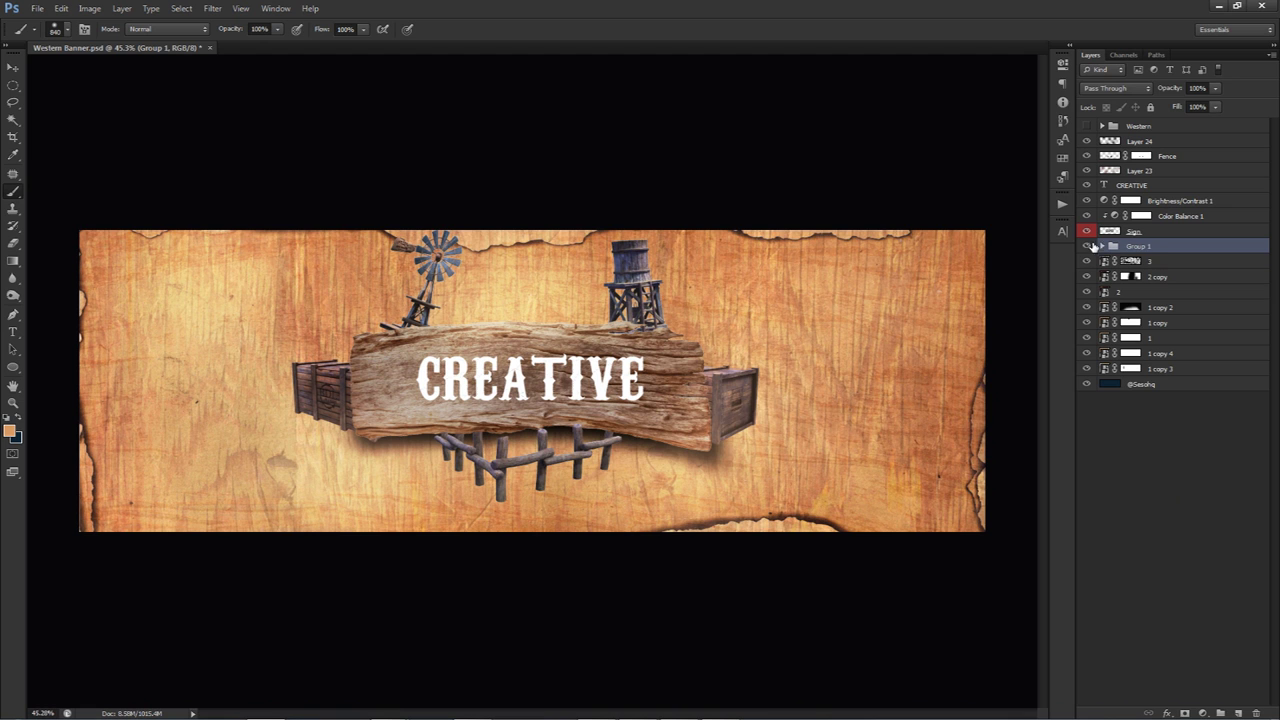
Select Group 1 together with the Sign, Fence and CREATIVE layers and move them slightly down and to the left
left_click(1142, 230, "shift")
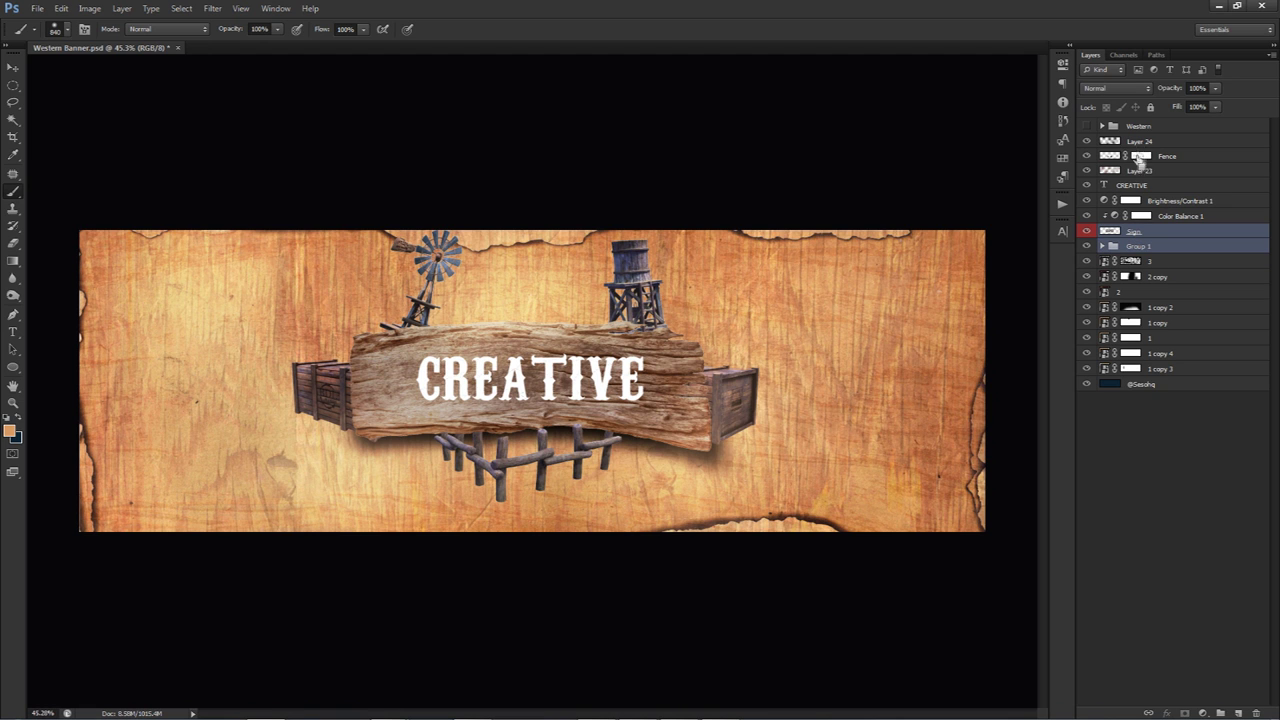
left_click(1192, 160, "ctrl")
key("v")
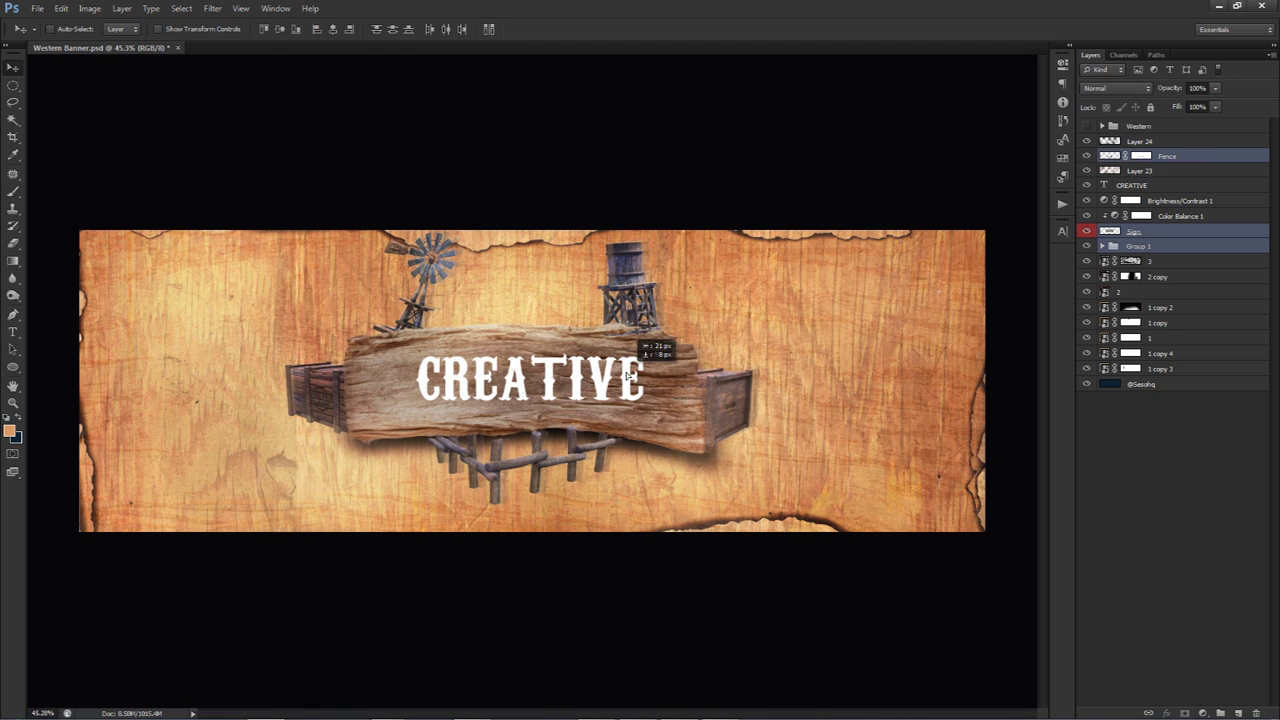
left_click(1133, 187, "ctrl")
left_click_drag(753, 334, 737, 352)
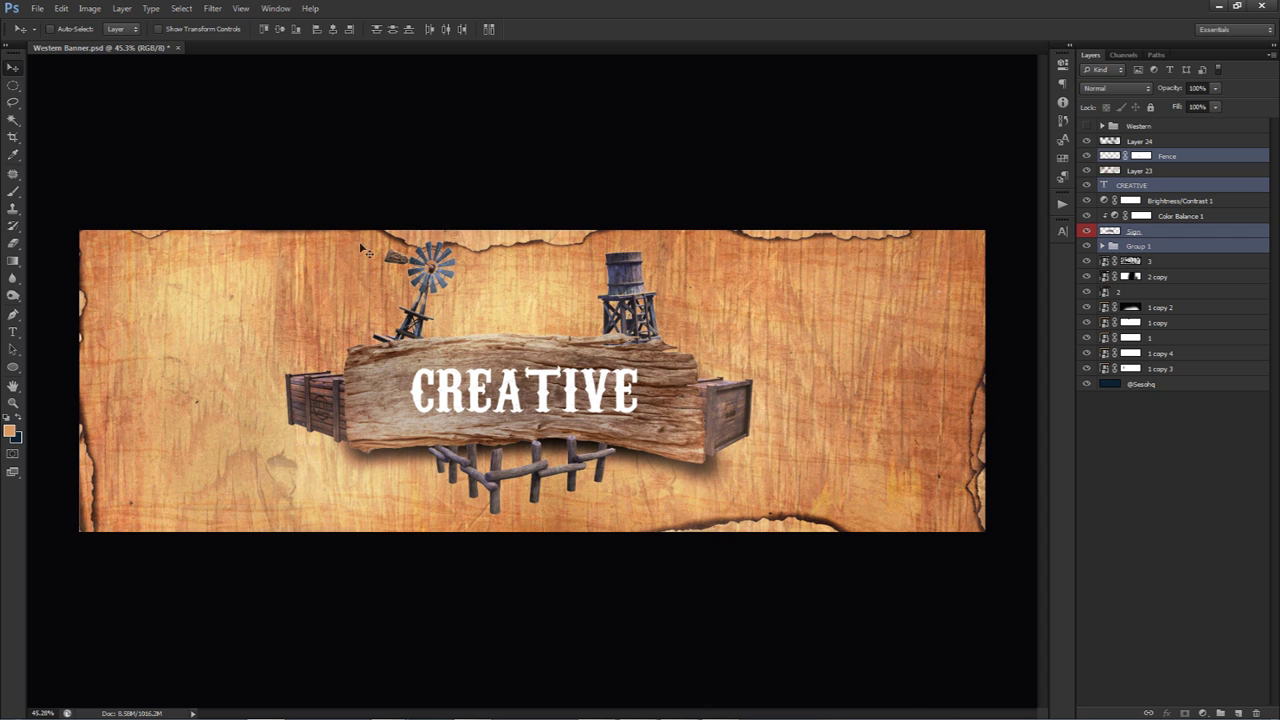
Nudge the selected sign, text, fence and grouped props slightly up and to the right on the banner
key("Up")
key("Up")
key("Up")
key("Up")
key("Up")
key("Right")
key("Right")
key("Right")
key("Right")
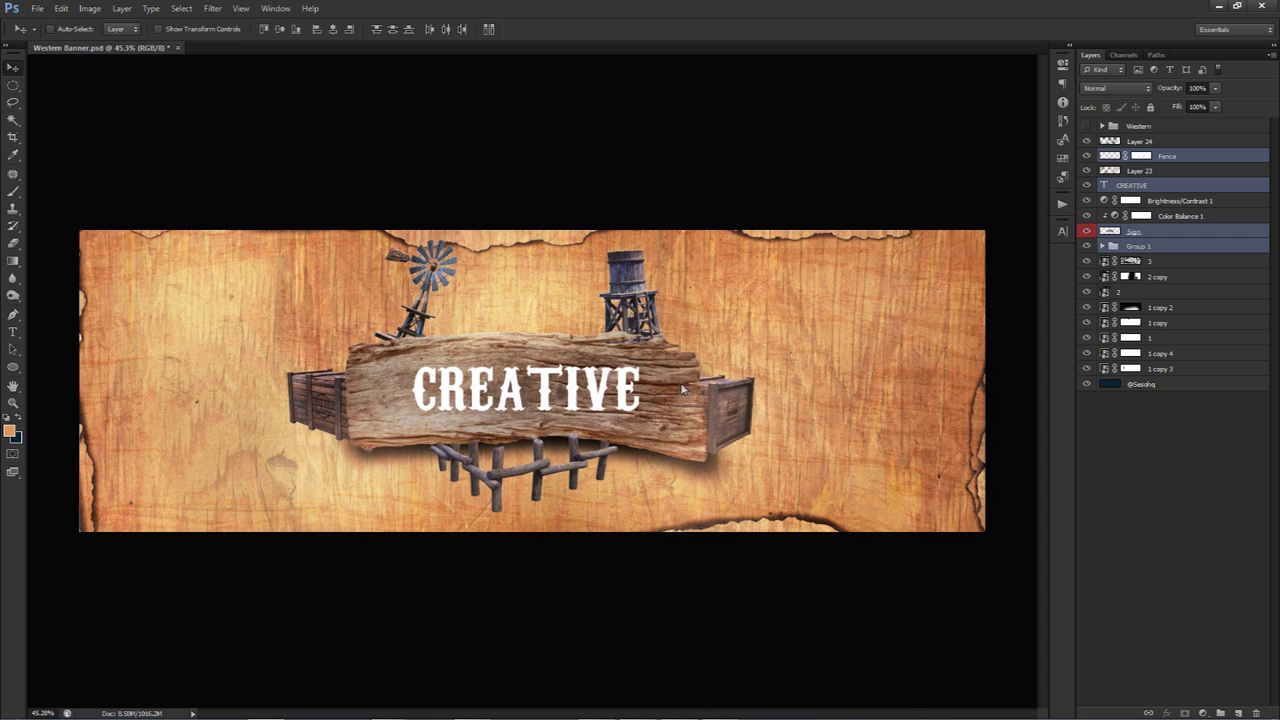
key("Right")
key("Up")
key("Down")
key("Left")
Add an Exposure adjustment layer above Layer 24 and set its offset to 0.0434
left_click(1140, 141)
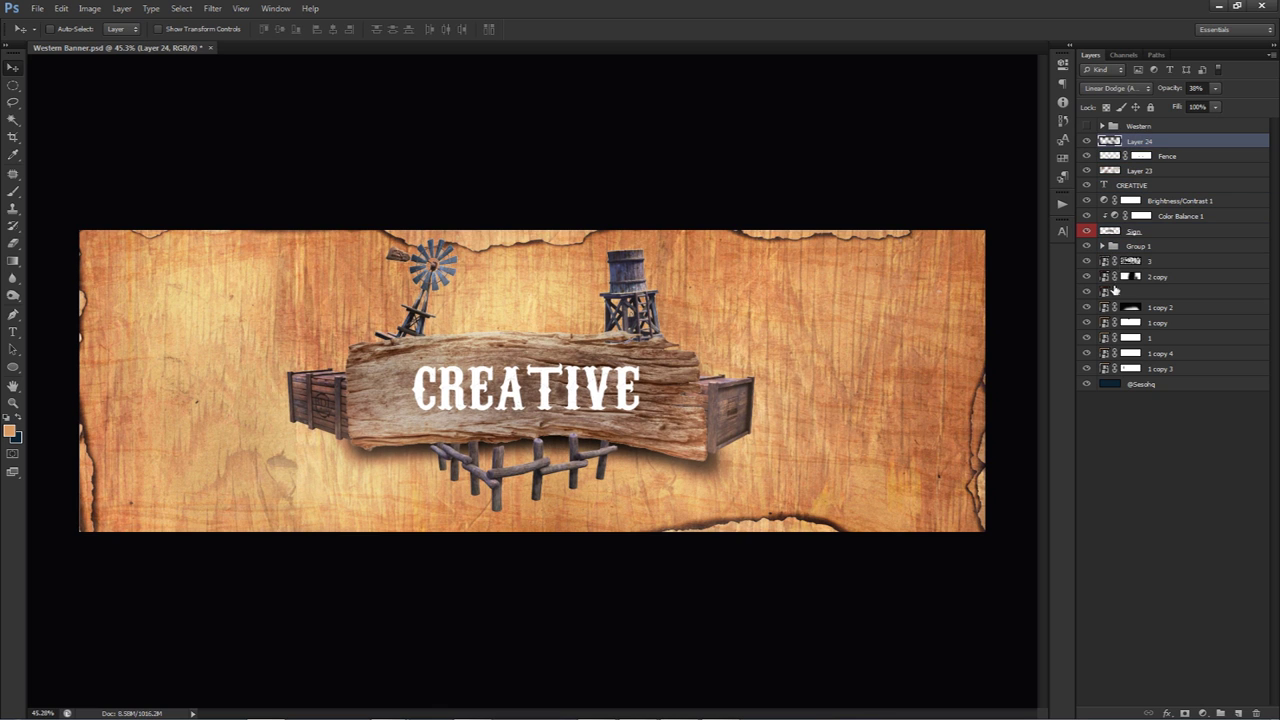
left_click(1203, 711)
left_click(1180, 514)
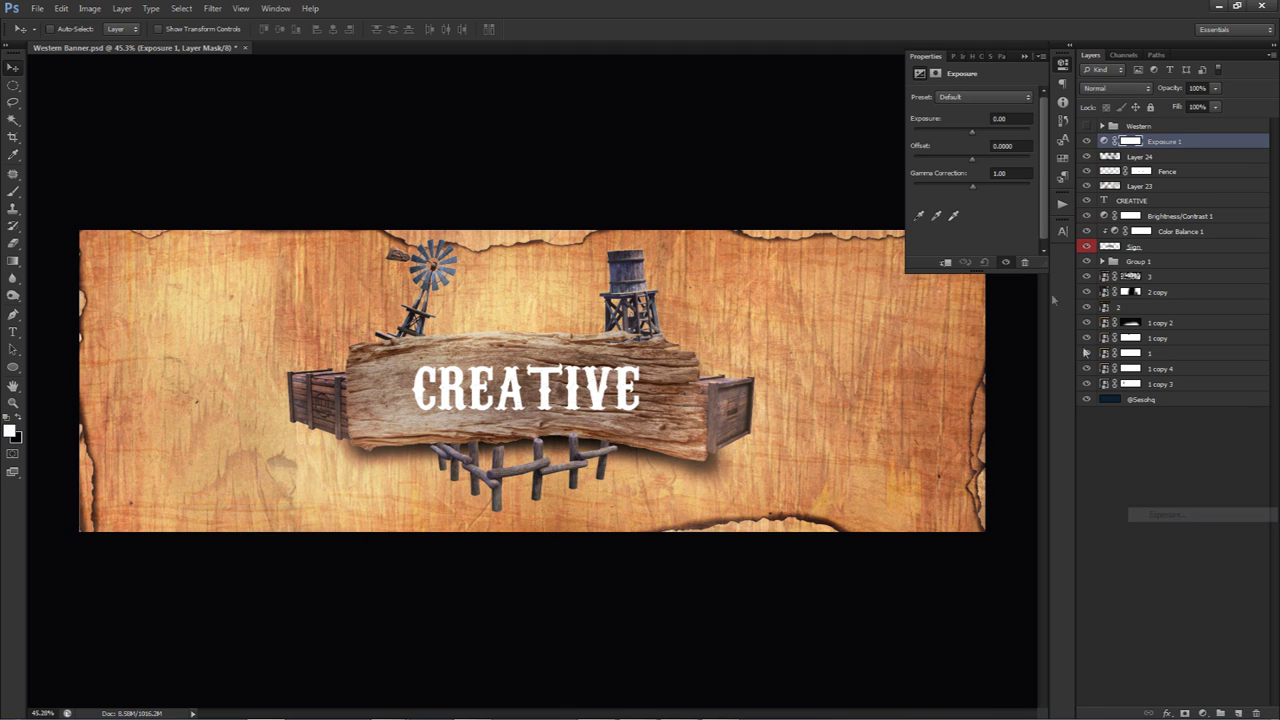
left_click_drag(1031, 148, 946, 145)
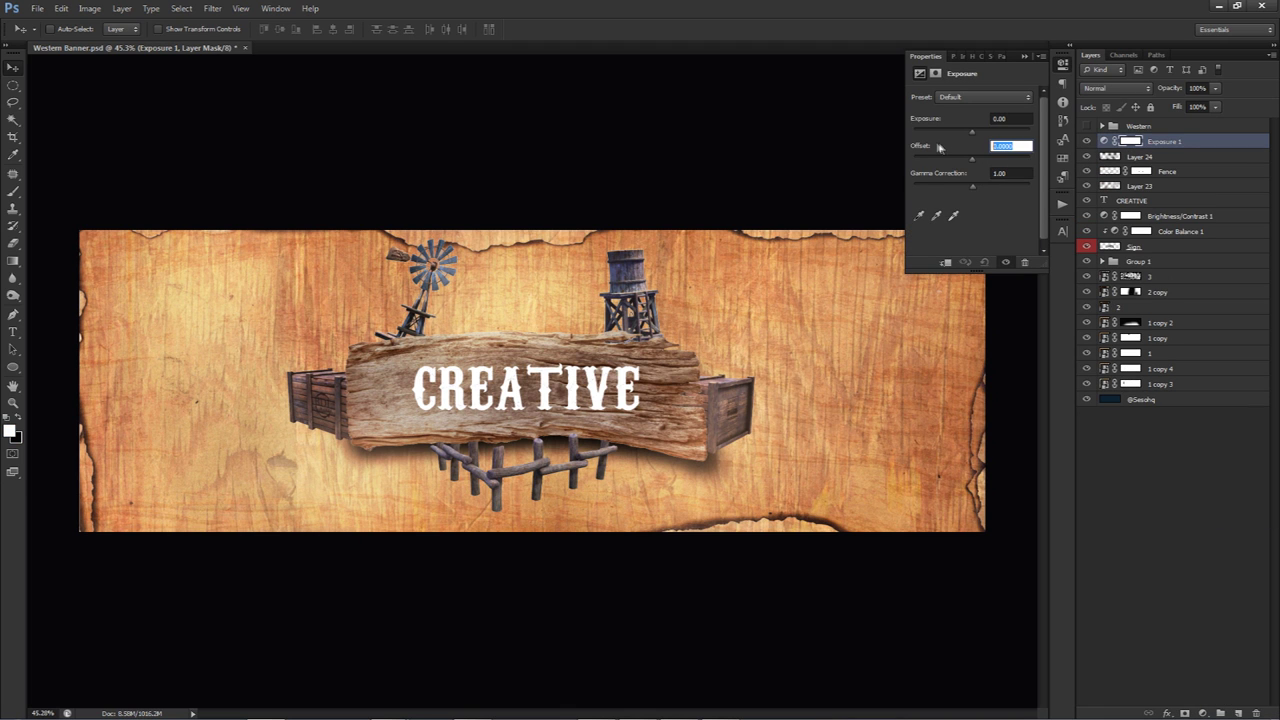
type(".434")
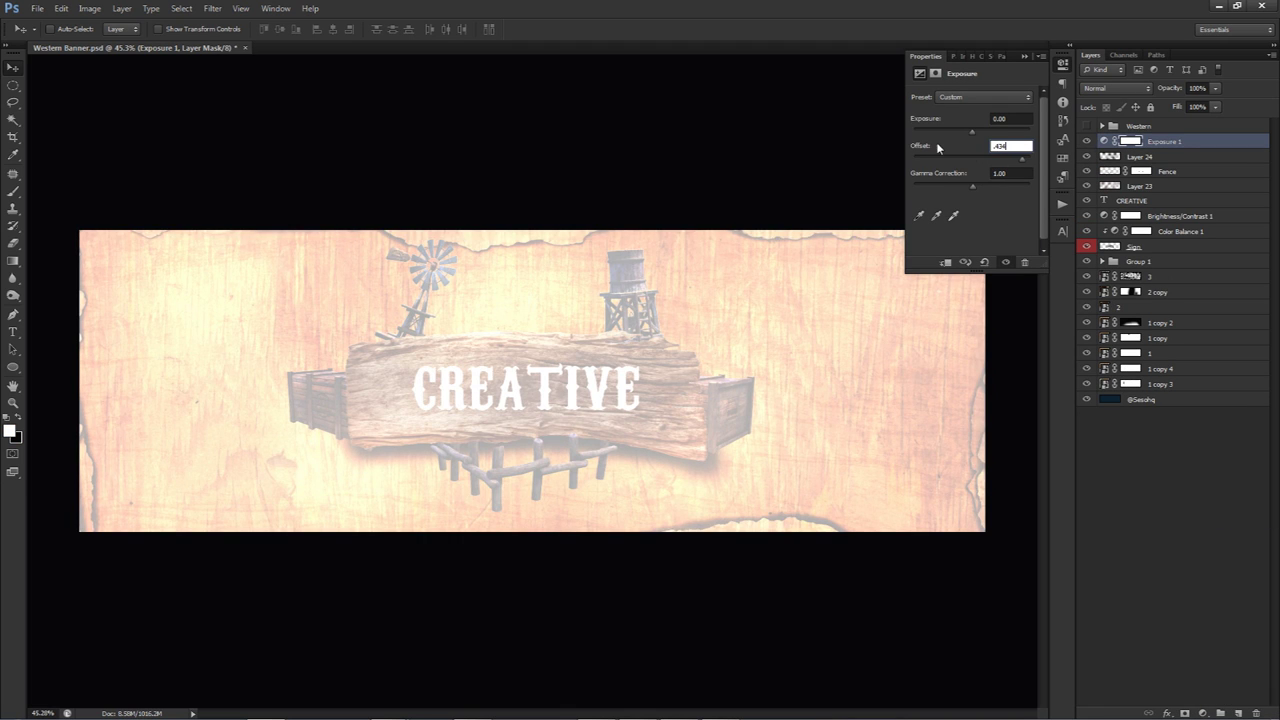
left_click(1010, 175)
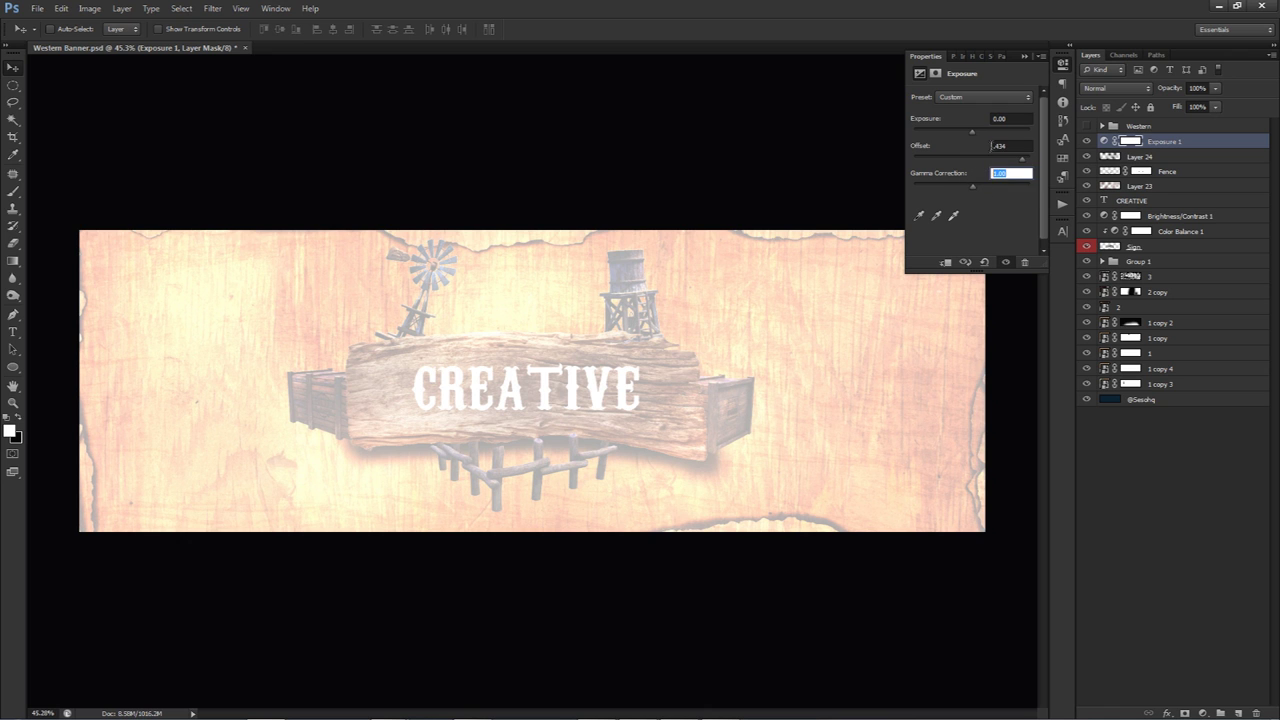
left_click(993, 146)
type("-")
key("Tab")
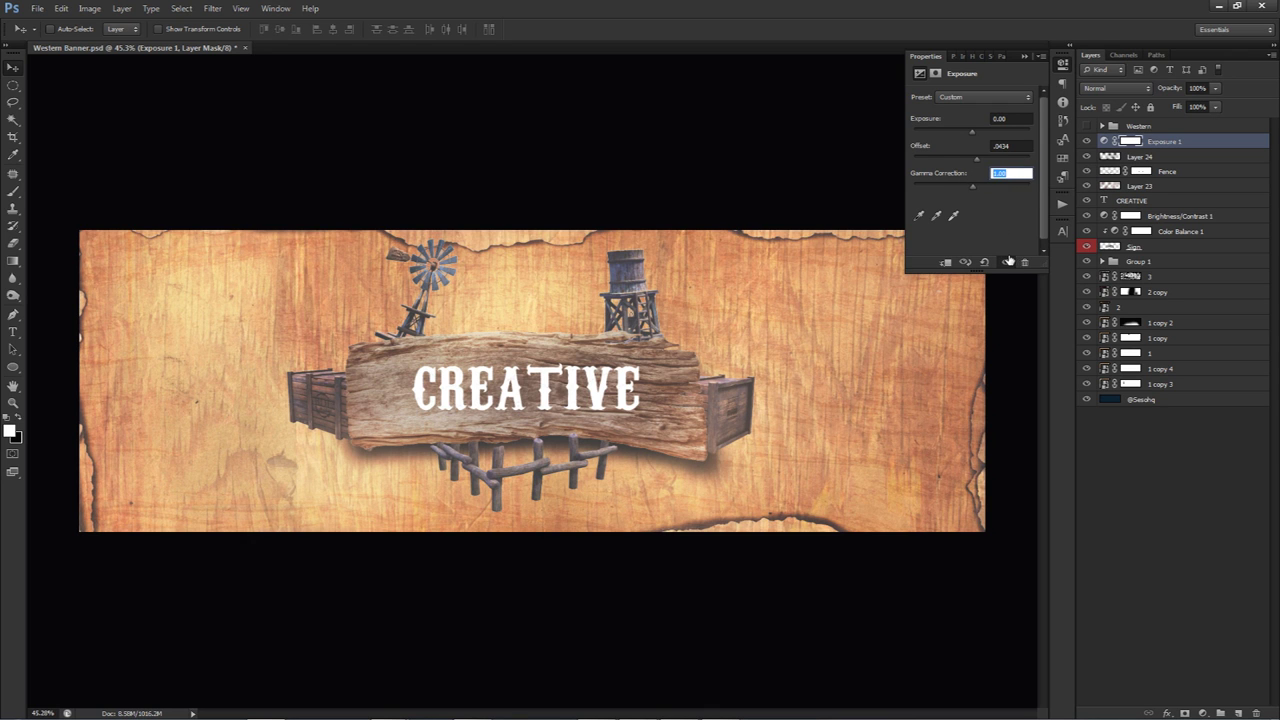
Set the Exposure adjustment's gamma correction to 0.76 and compare the banner with the adjustment hidden and shown
type("176")
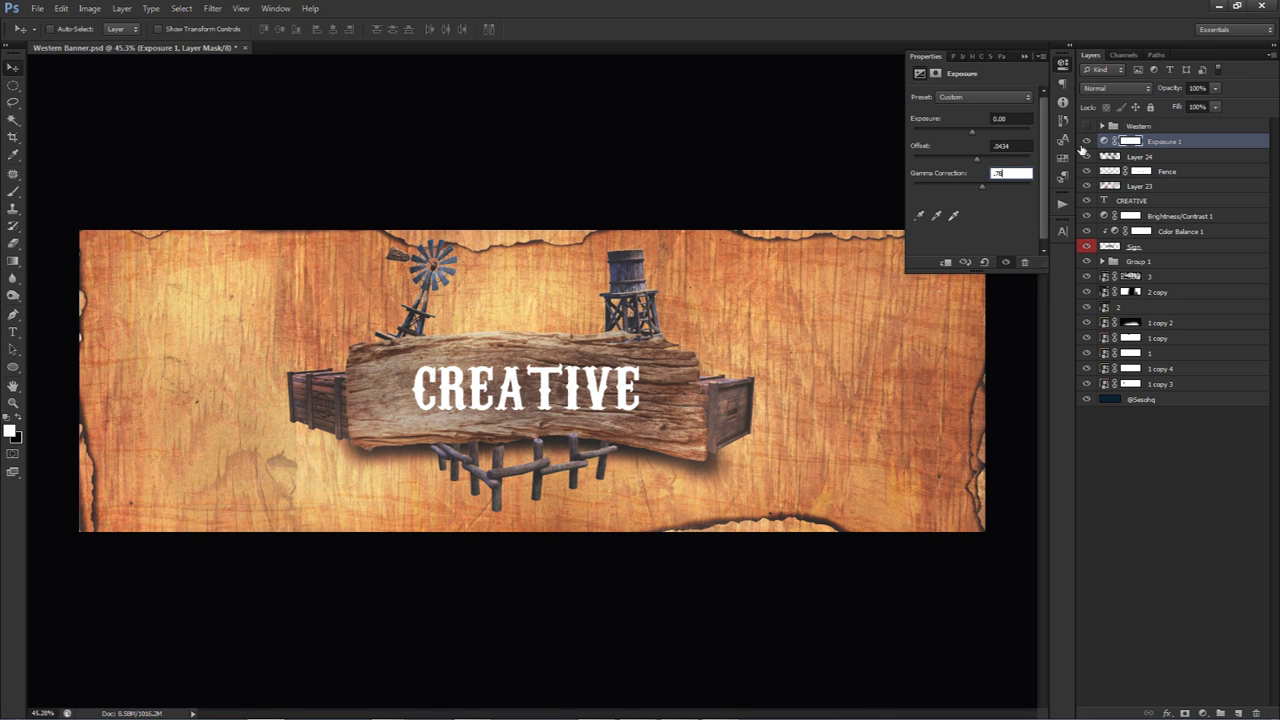
key("Return")
left_click(1088, 142)
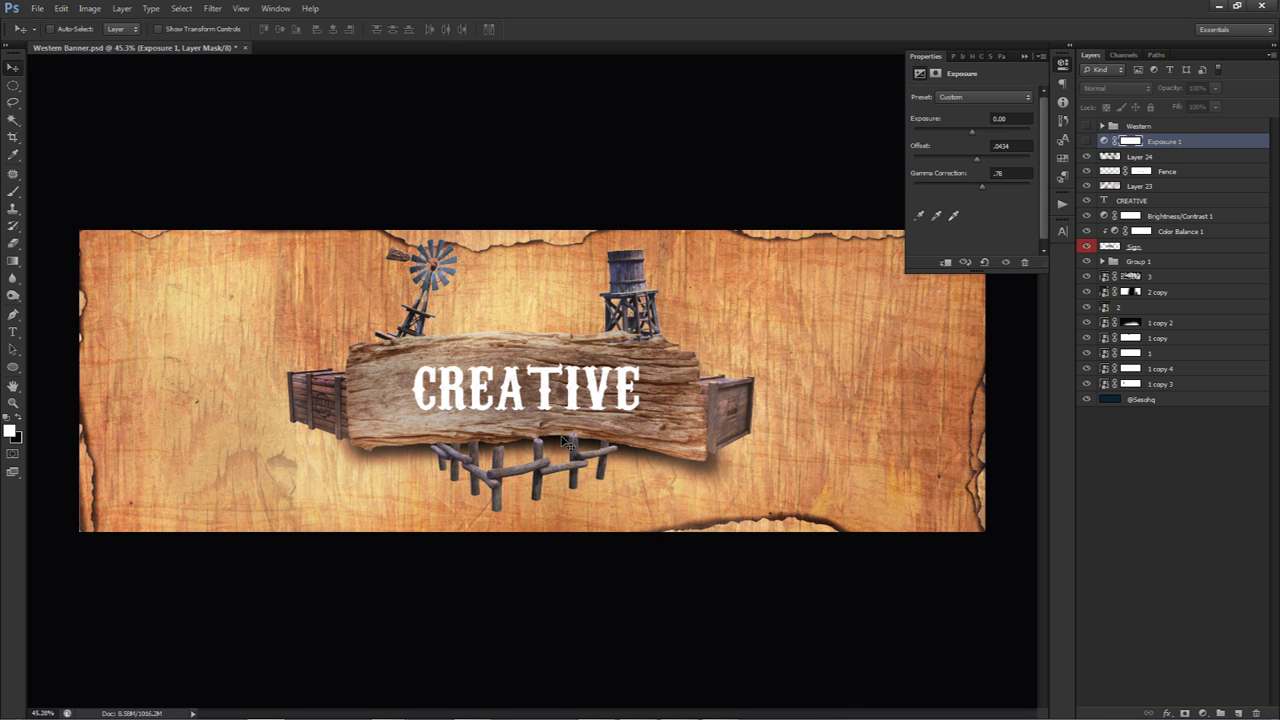
left_click(1088, 141)
left_click(1088, 141)
left_click(1088, 141)
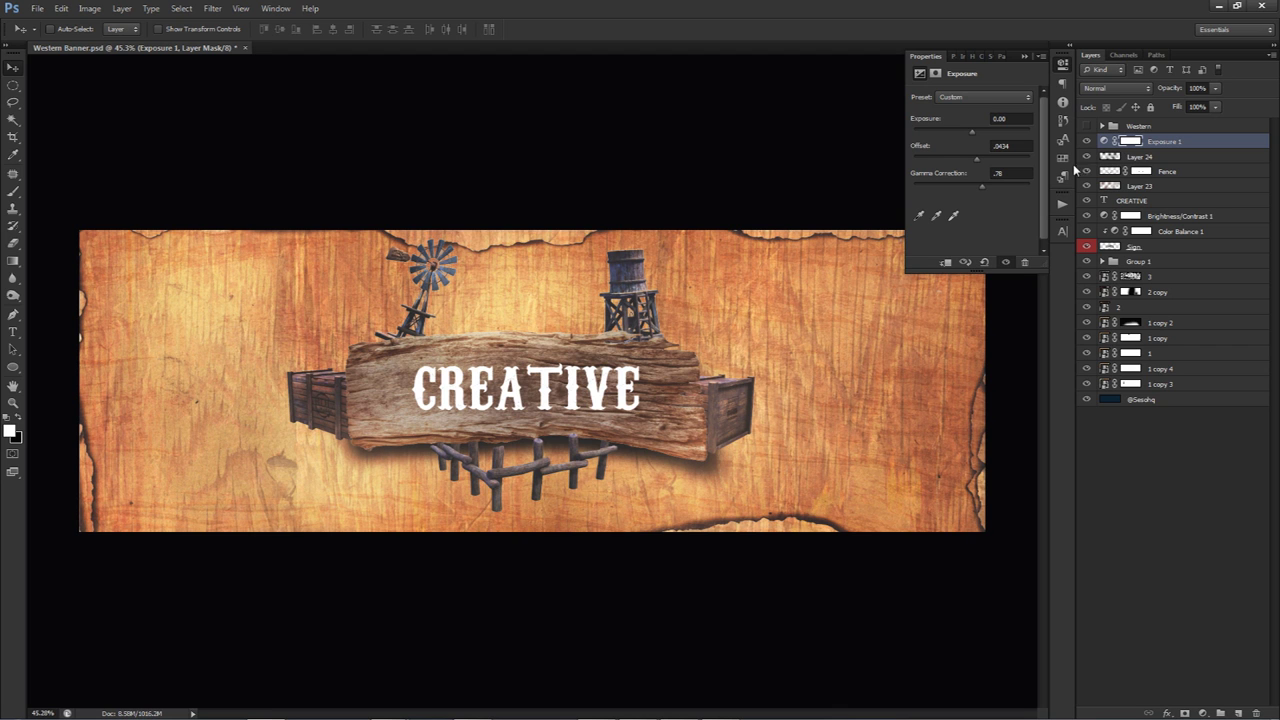
left_click(1088, 142)
left_click(1088, 142)
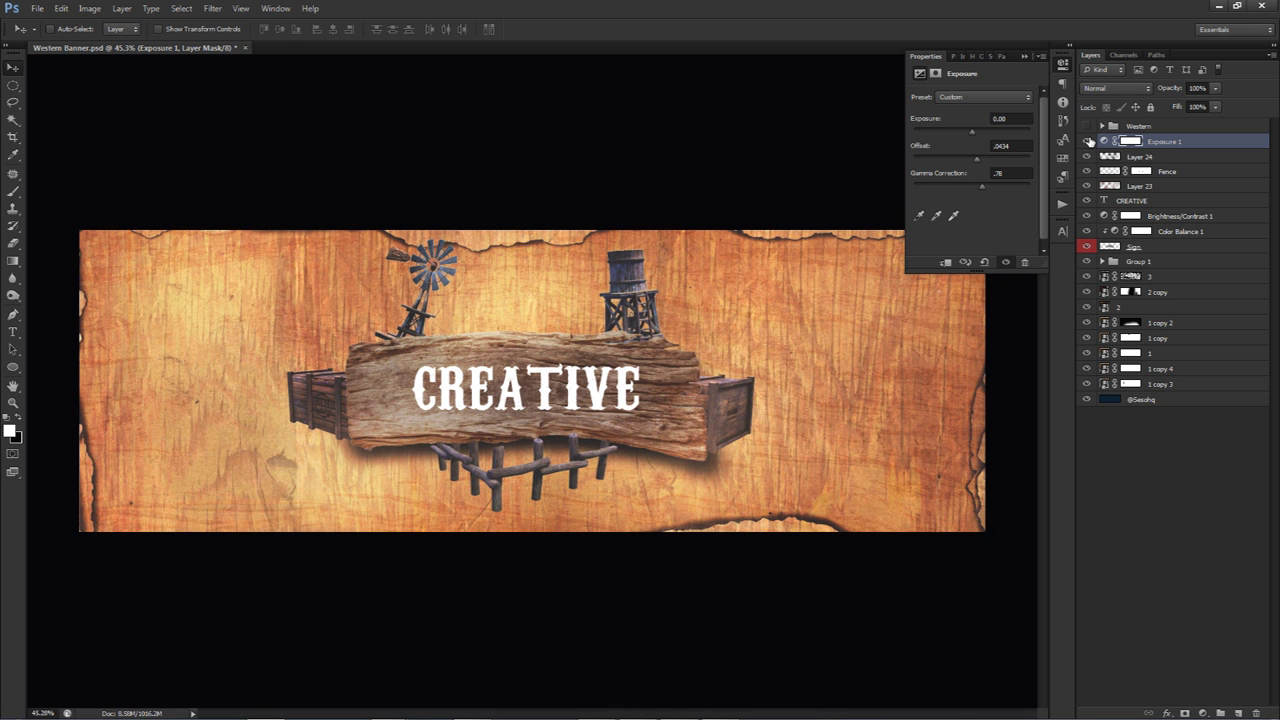
Add a Color Balance adjustment above Exposure 1 with midtones at -11 for cyan-red and -5 for magenta-green
left_click(1203, 711)
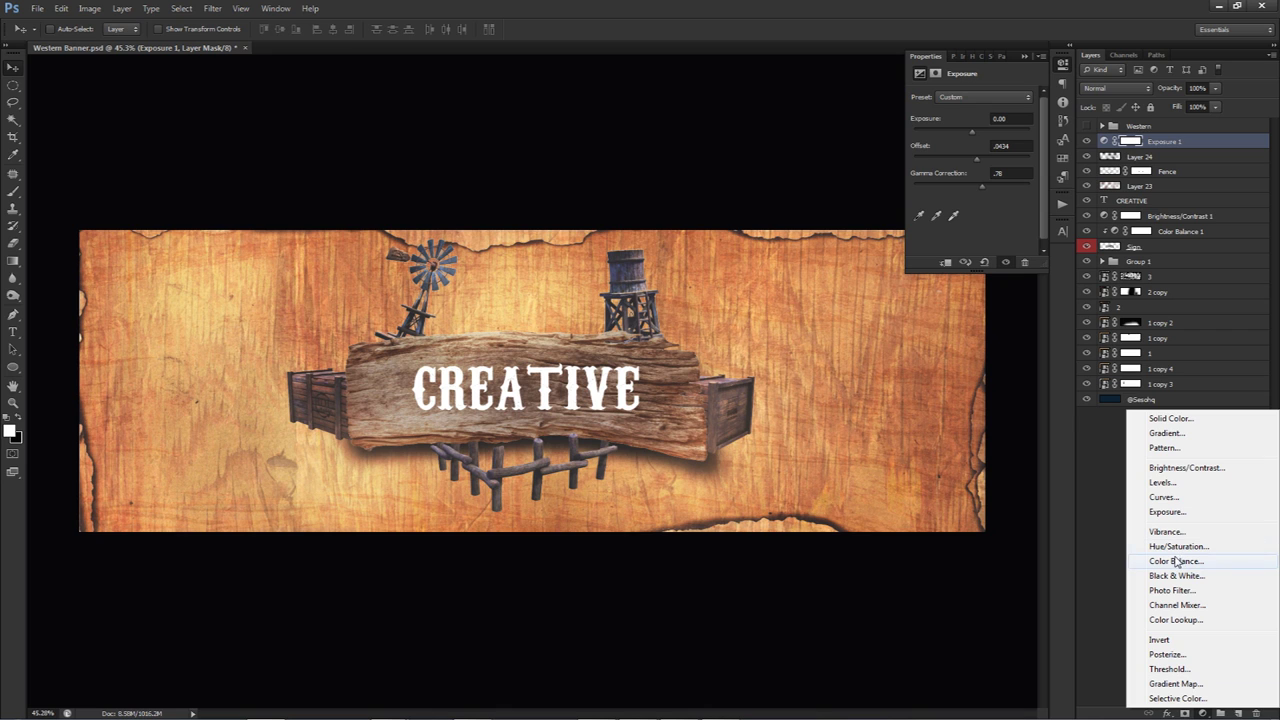
left_click(1175, 561)
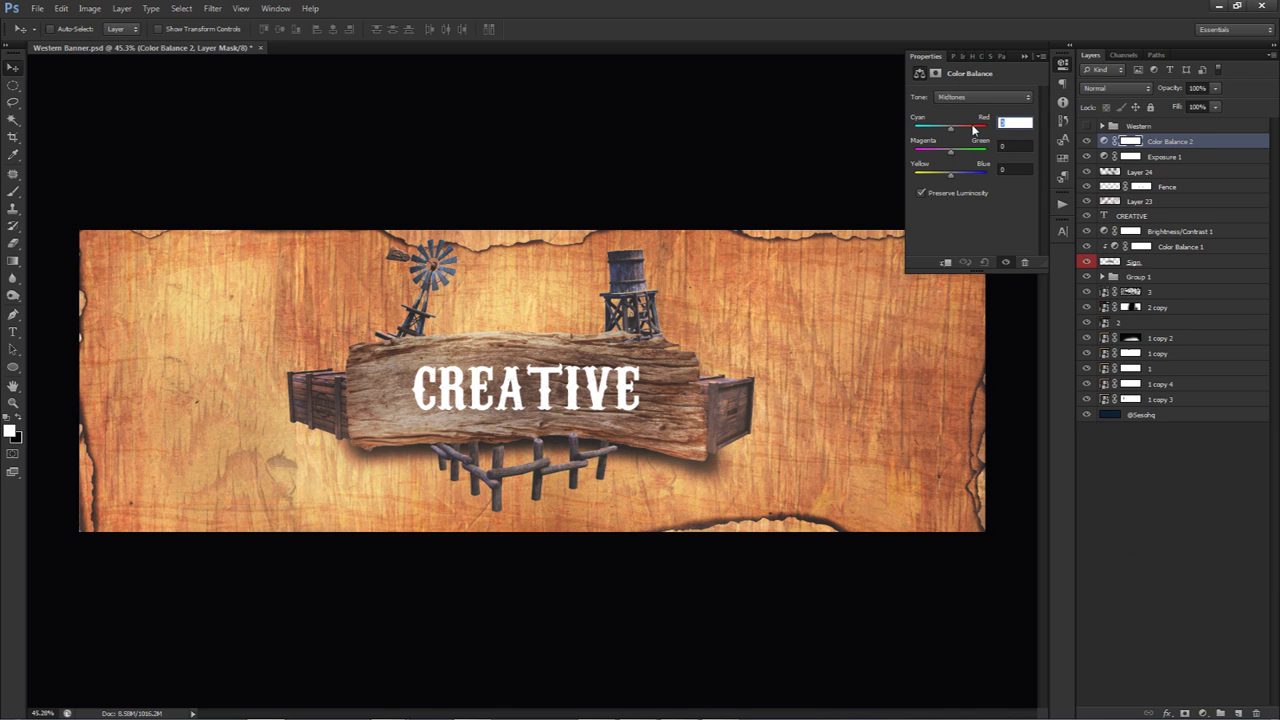
type("-11")
key("Tab")
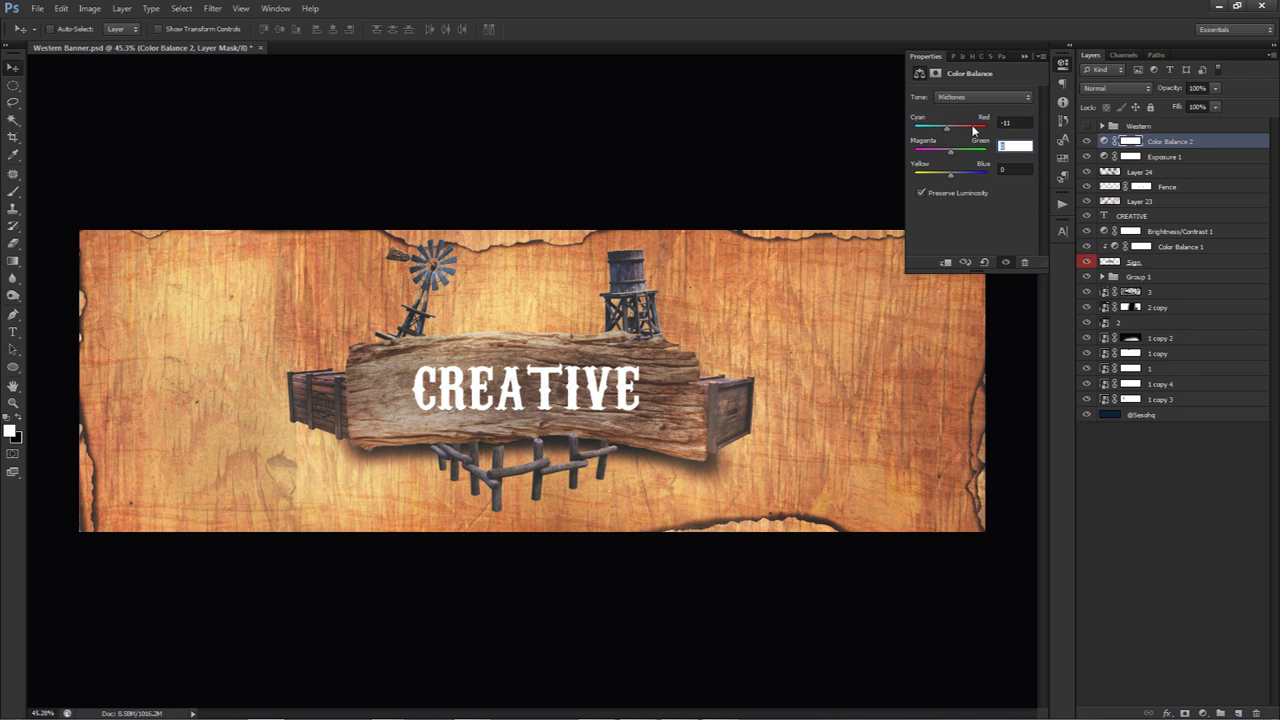
key("Tab")
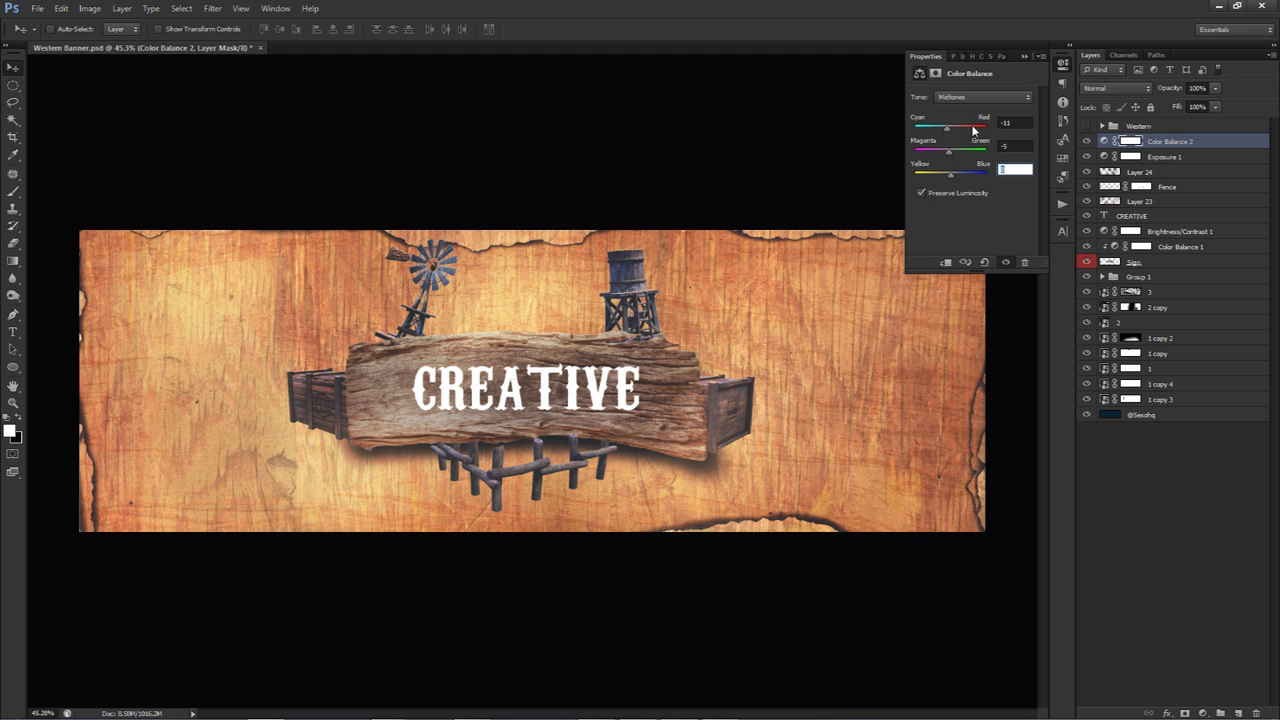
Set the Color Balance adjustment's yellow-blue value to +32 and compare the banner with the adjustment hidden and shown
left_click(1086, 142)
left_click(1086, 142)
left_click(1086, 142)
left_click(1086, 142)
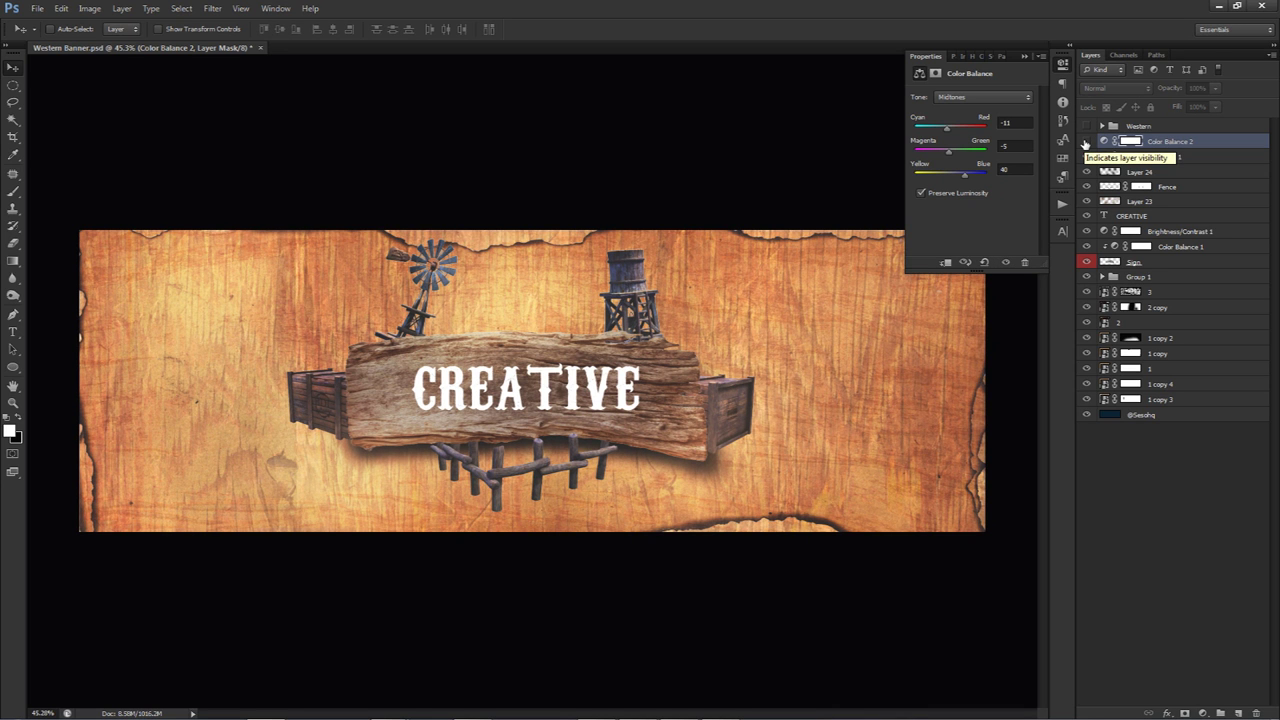
left_click(1086, 142)
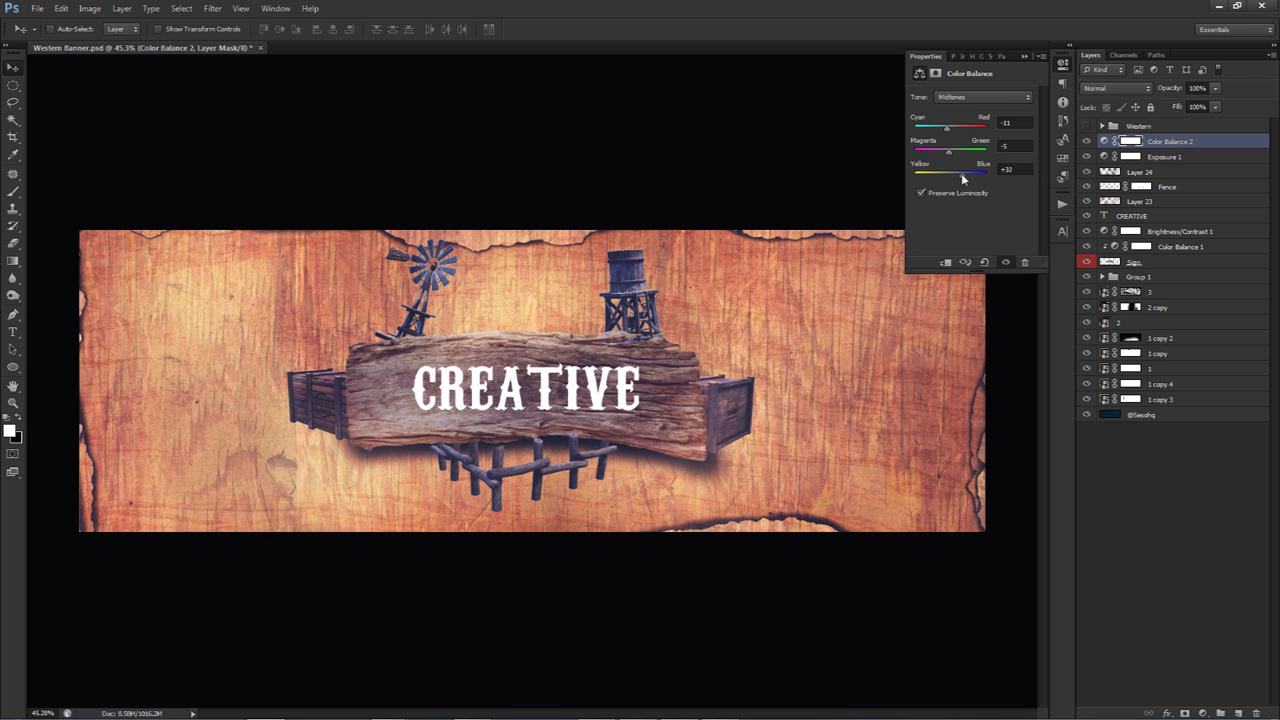
left_click(1002, 168)
left_click(1087, 141)
left_click(1087, 141)
Add a Vibrance adjustment with vibrance -25 and saturation 30, comparing the banner with it hidden and shown
left_click(1204, 711)
left_click(1194, 538)
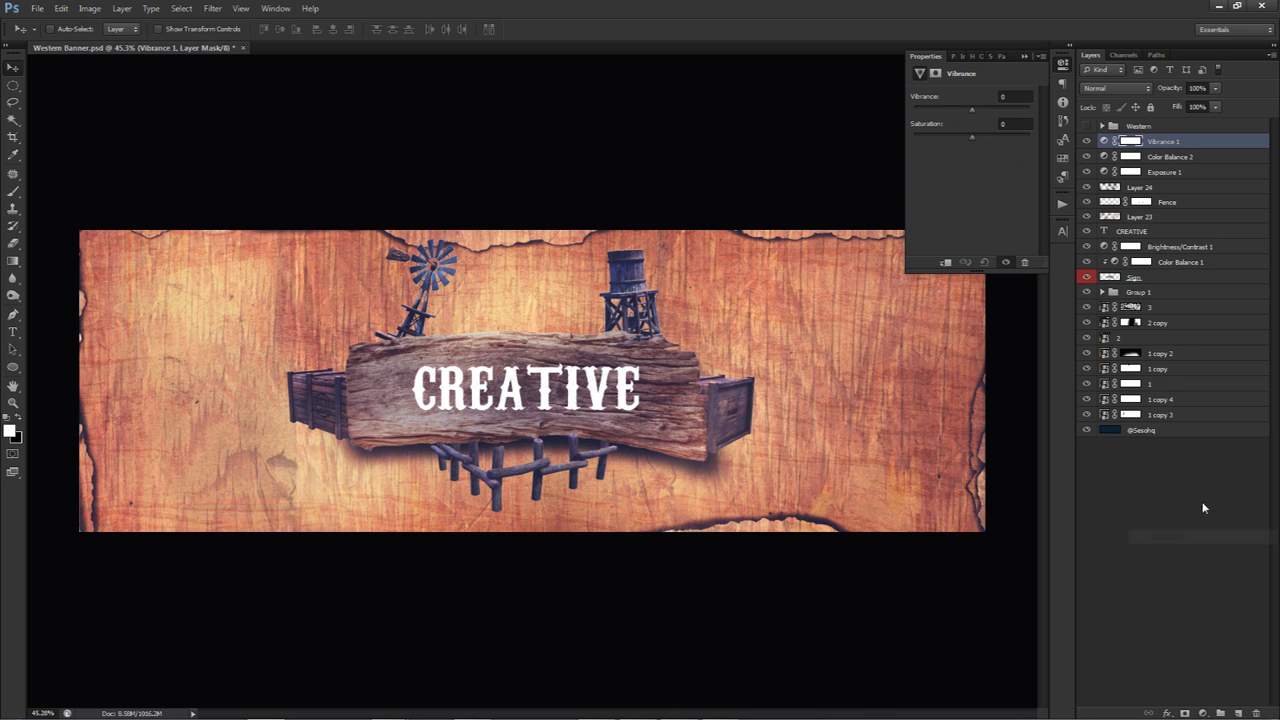
left_click_drag(972, 109, 963, 108)
type("-25")
key("Tab")
type("30")
left_click(1086, 141)
left_click(1086, 141)
left_click(1086, 141)
left_click(1086, 141)
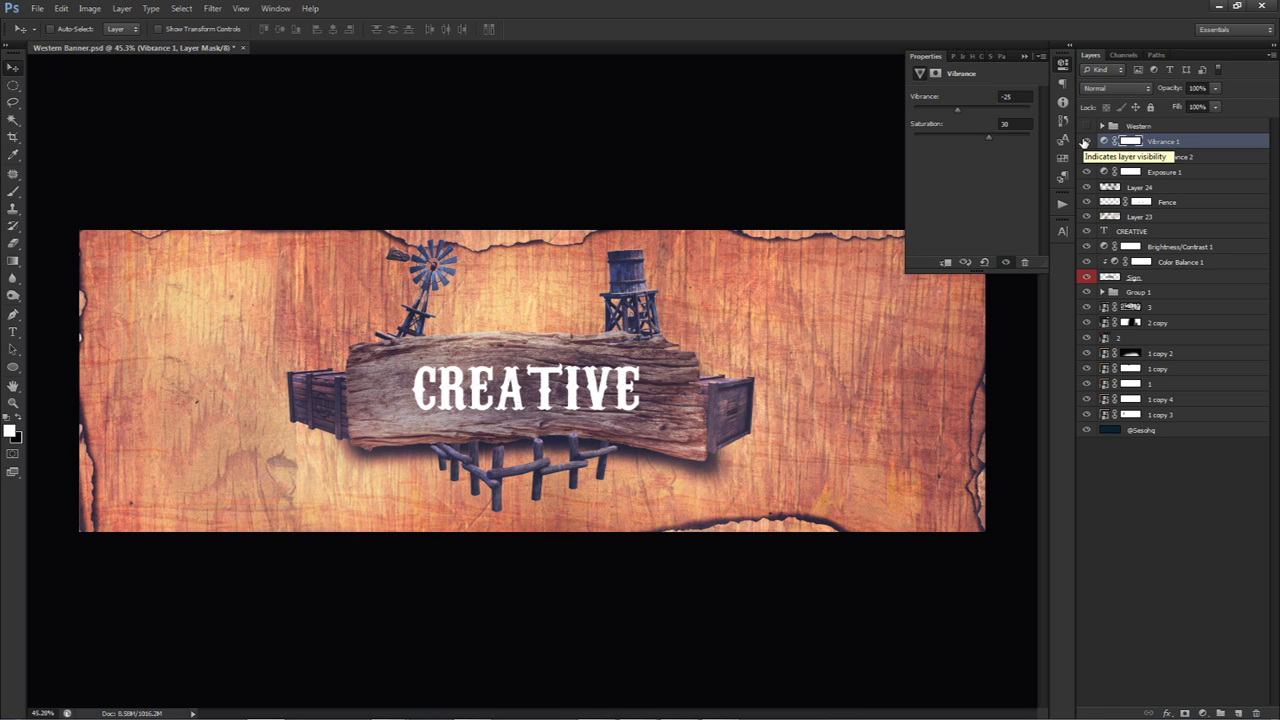
Sample a dark tone from the sign and dab large soft spots across the banner on a new layer above Vibrance 1
left_click(1240, 713)
key("b")
left_click(666, 376, "alt")
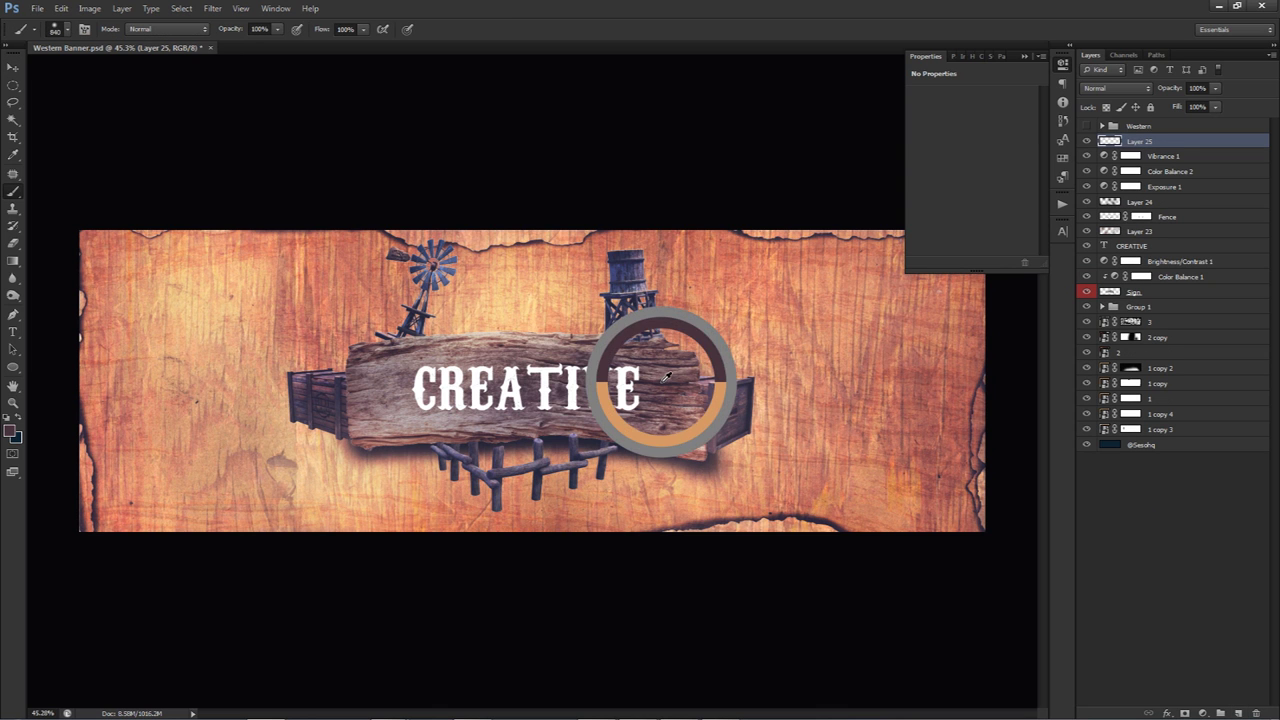
mouse_move(657, 383)
left_mouse_down()
mouse_move(709, 397)
mouse_move(663, 417)
left_mouse_up()
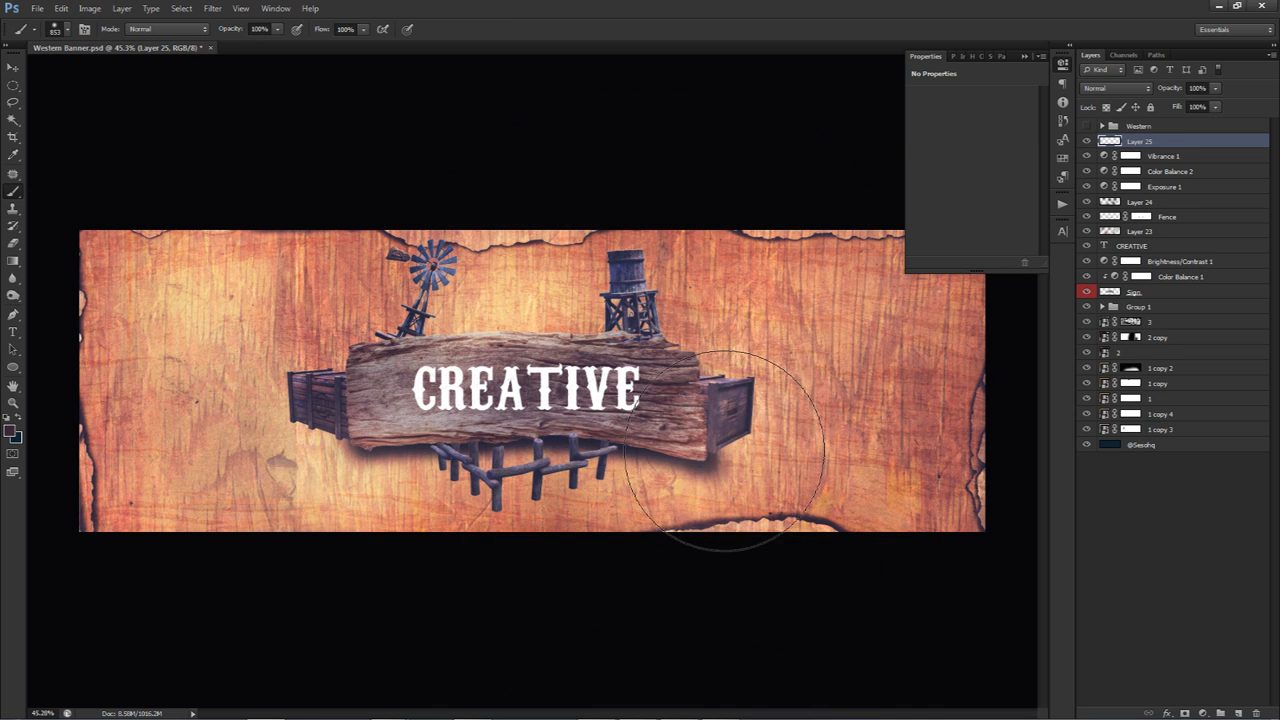
left_click(715, 440)
left_click(405, 363)
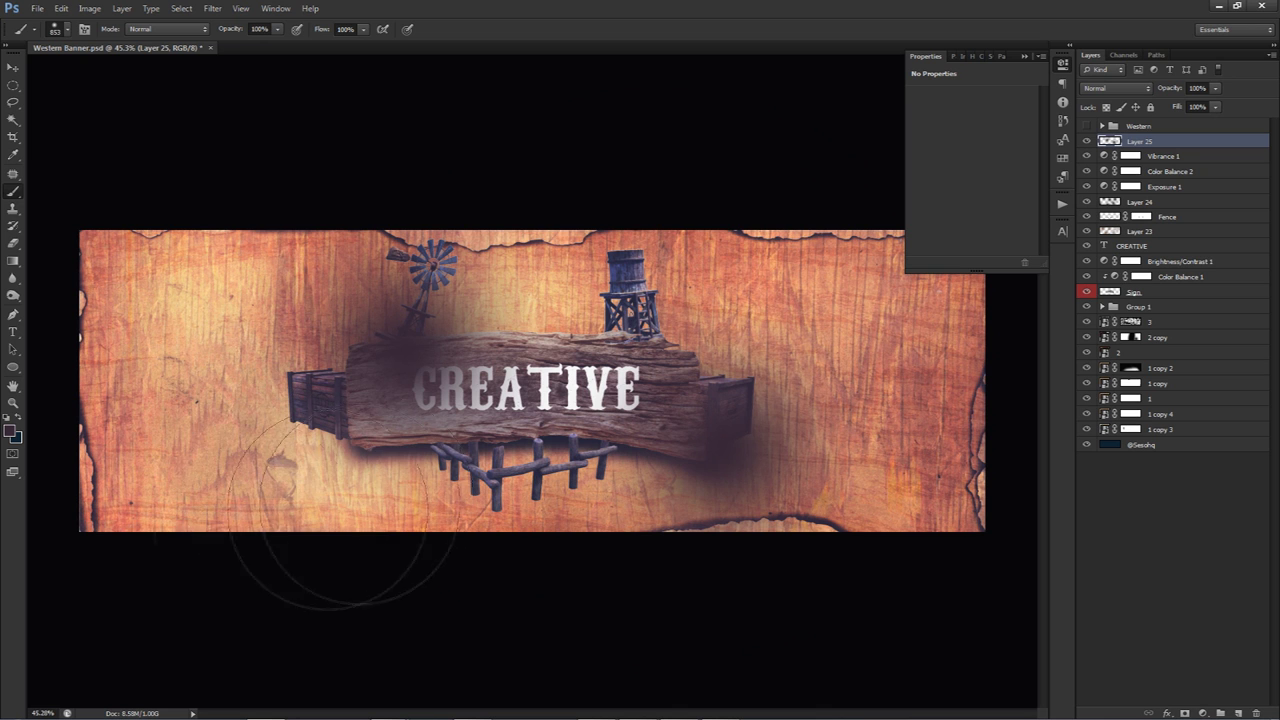
left_click(238, 500)
left_click(694, 245)
left_click(200, 242)
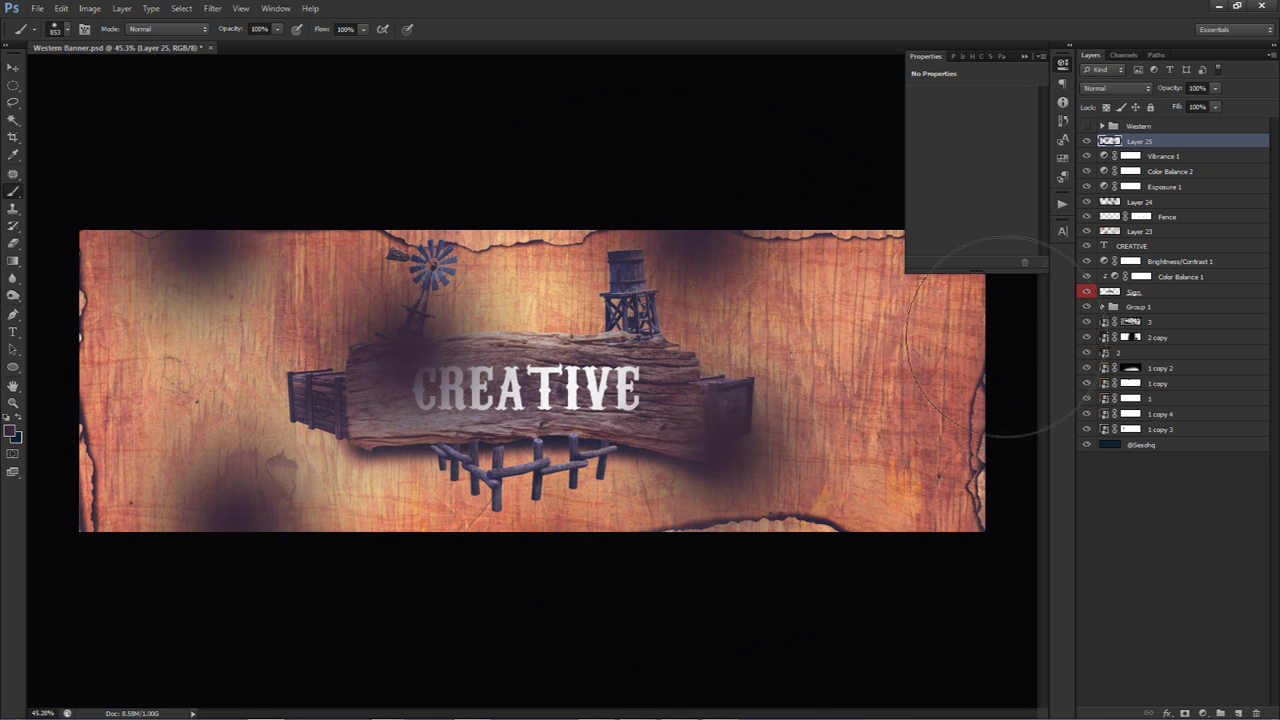
left_click(988, 337)
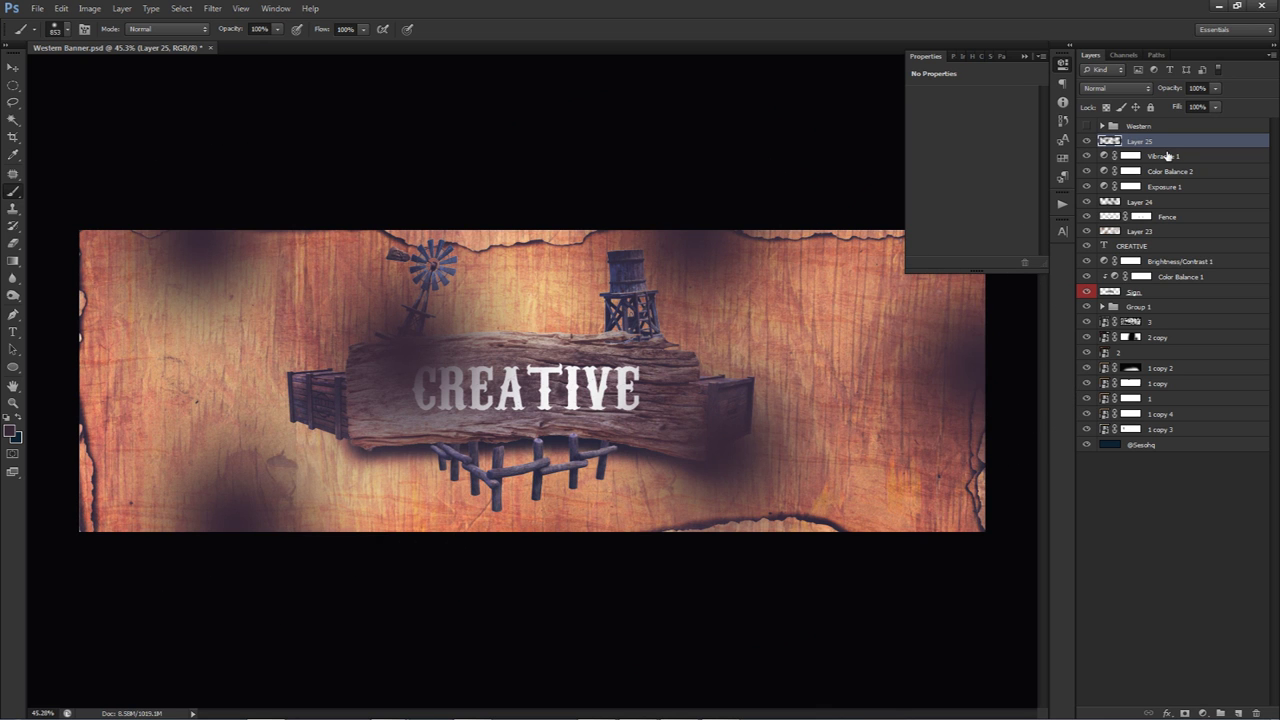
Try Soft Light on Layer 25, set its opacity to 56%, and change its blend mode to Linear Dodge (Add)
left_click(1117, 88)
left_click(1112, 243)
left_click(1216, 89)
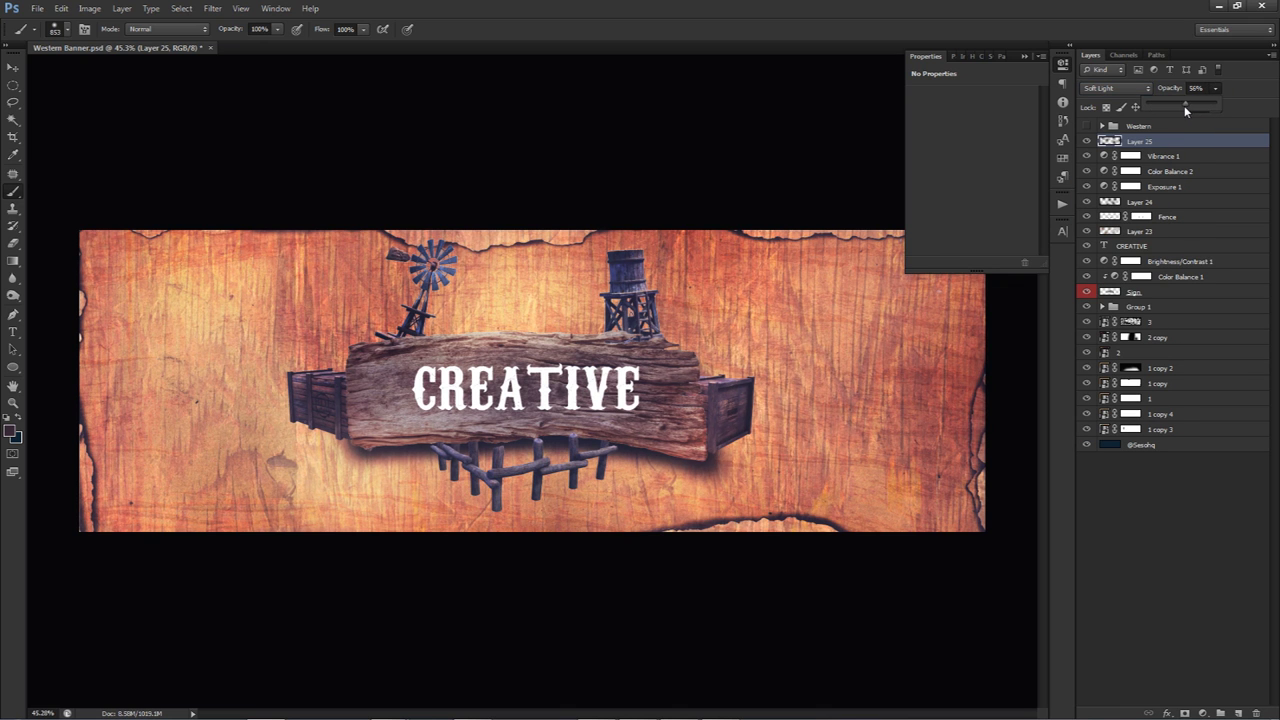
left_click_drag(1185, 107, 1186, 107)
left_click(1115, 88)
left_click(1118, 244)
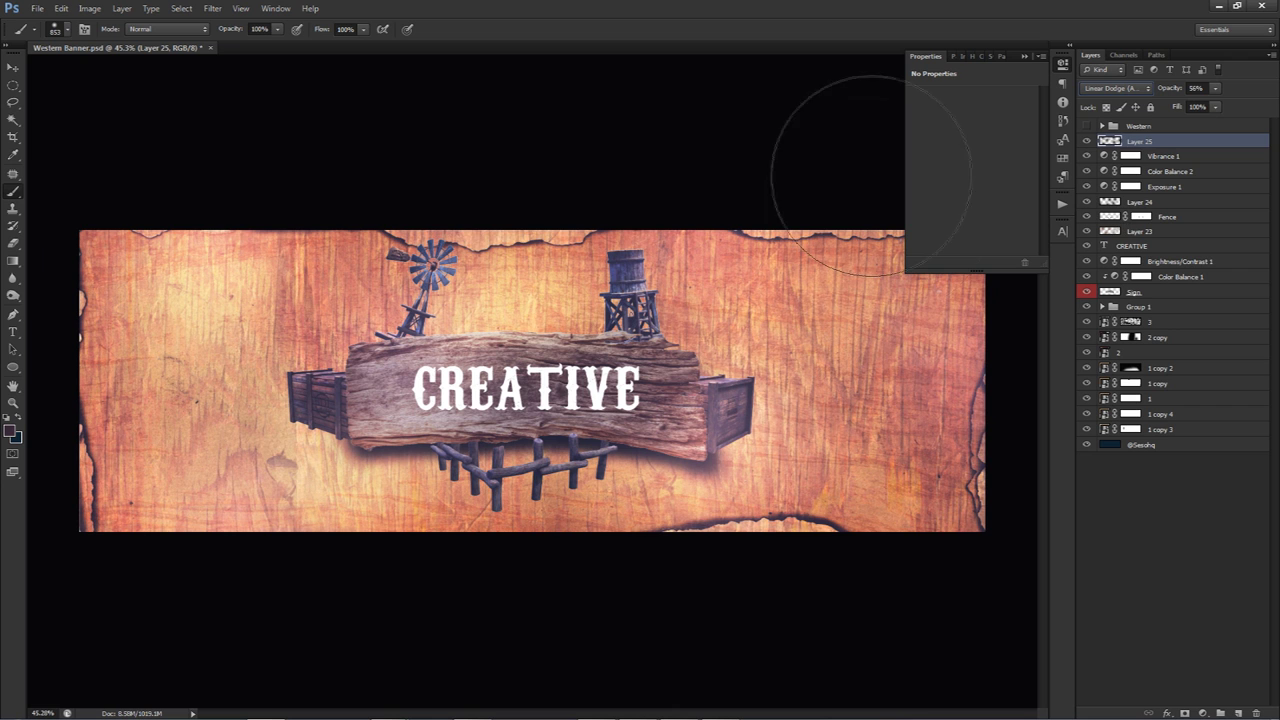
Adjust Layer 25's Hue/Saturation to hue +7 and lightness about -73
key("ctrl+u")
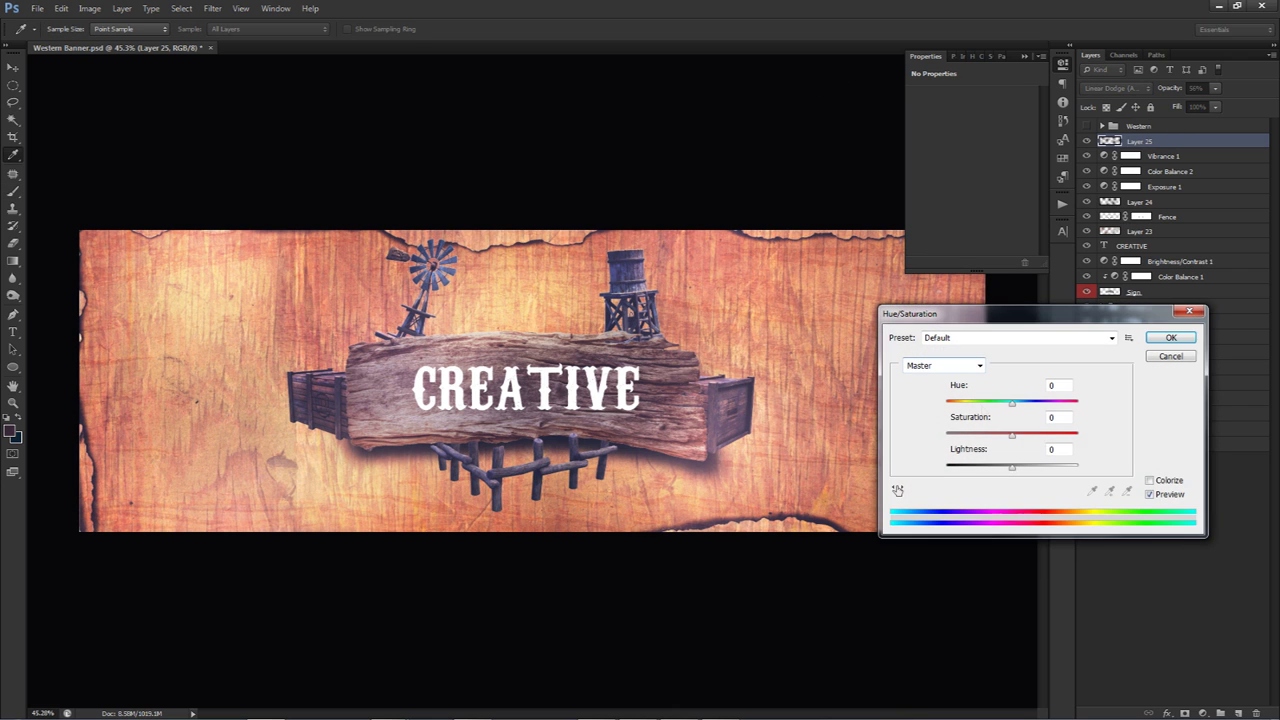
left_click_drag(975, 470, 966, 468)
left_click(994, 404)
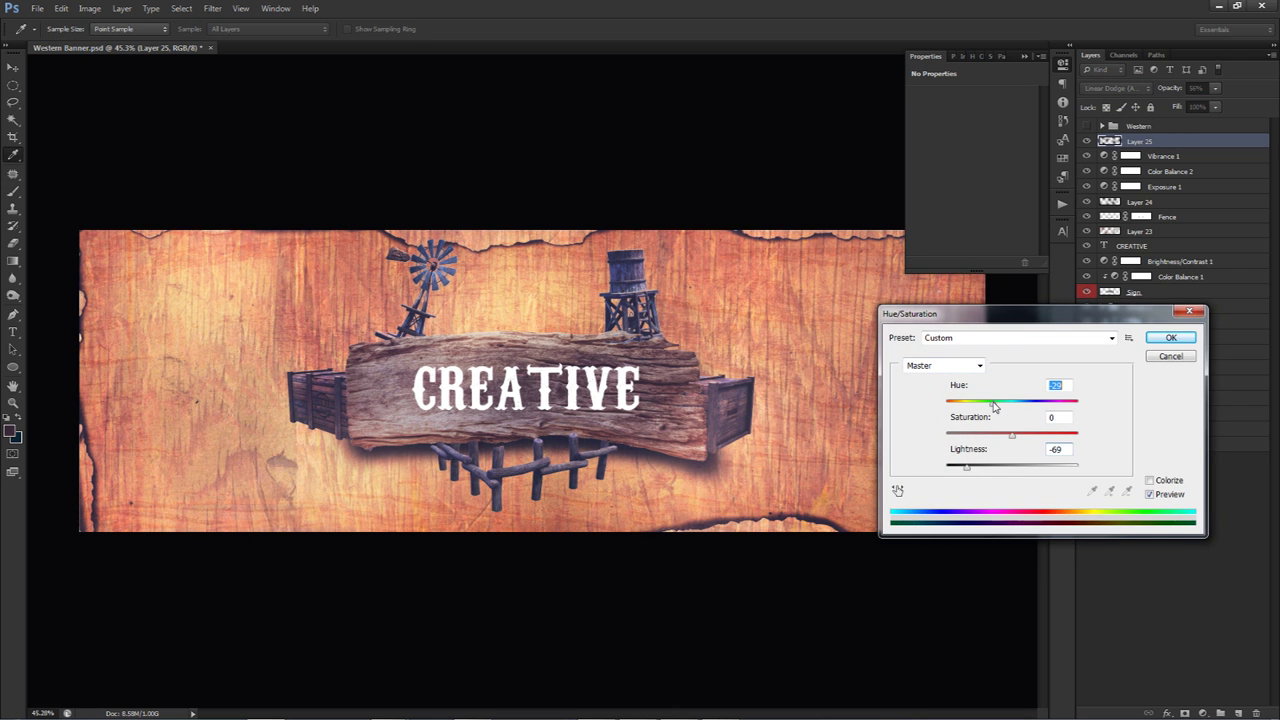
mouse_move(994, 405)
left_mouse_down()
mouse_move(1039, 404)
mouse_move(970, 402)
mouse_move(1045, 403)
mouse_move(1017, 404)
left_mouse_up()
left_click(1004, 466)
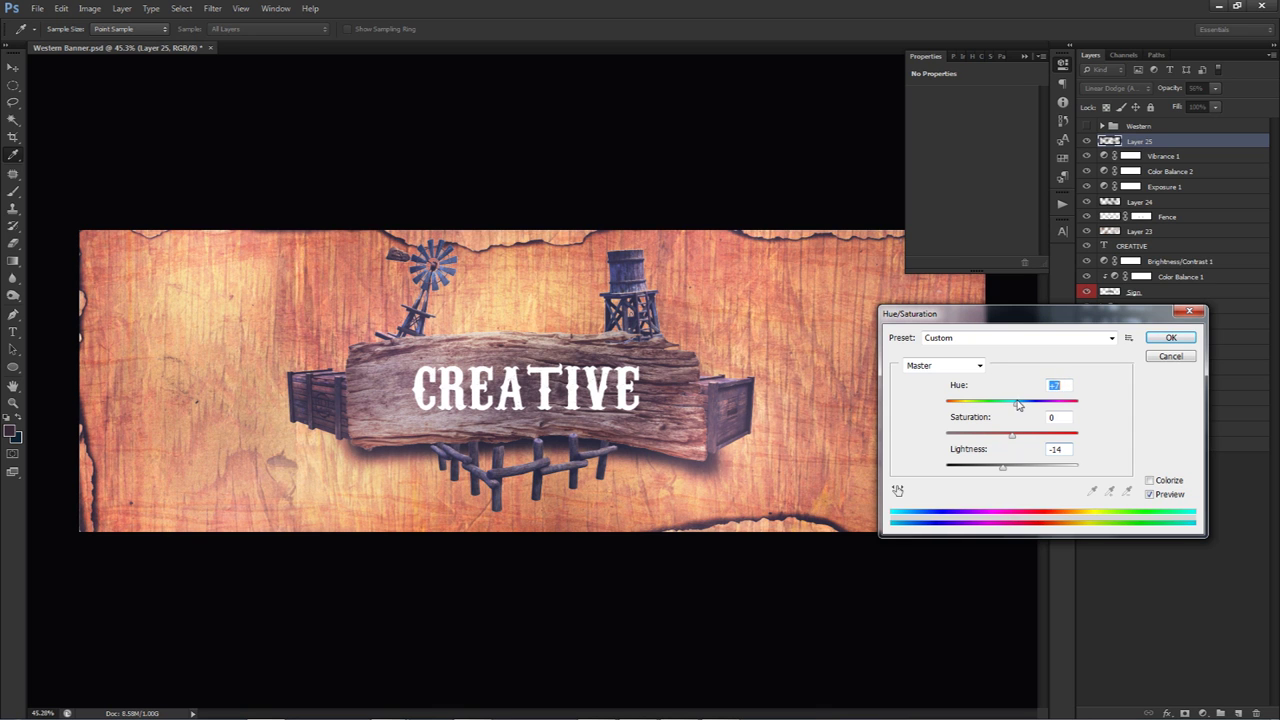
left_click(966, 468)
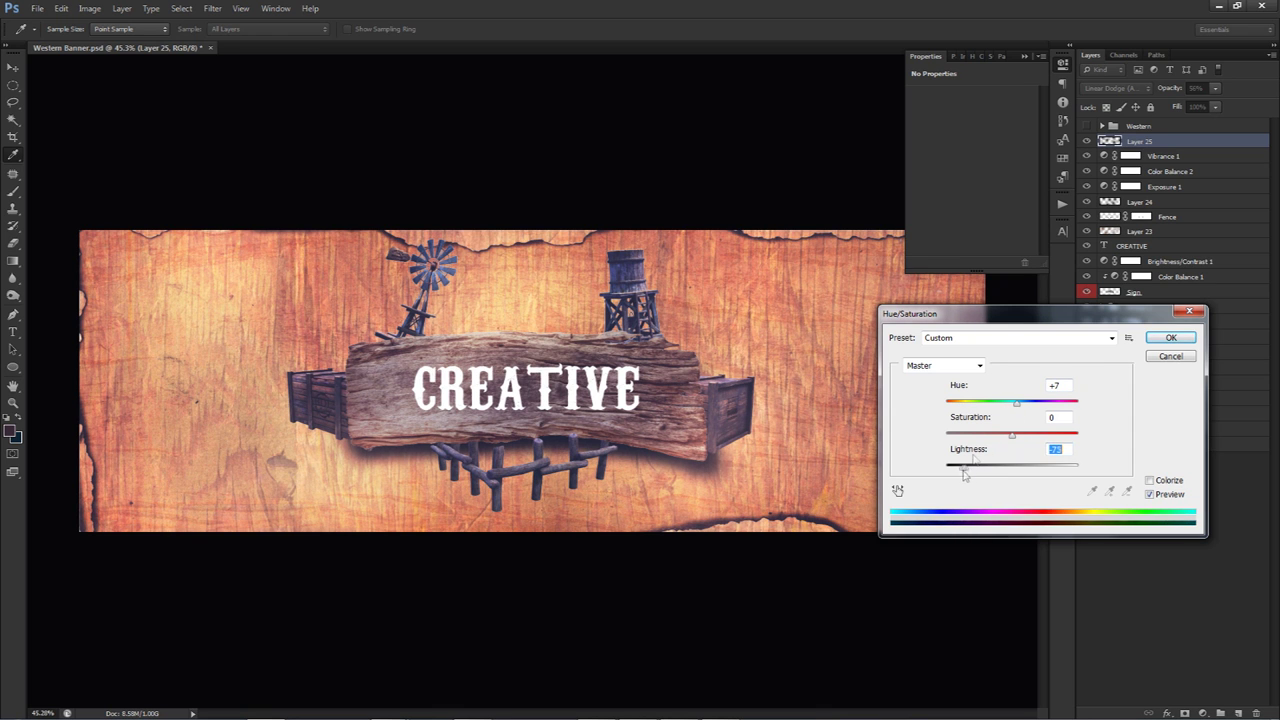
left_click(1166, 338)
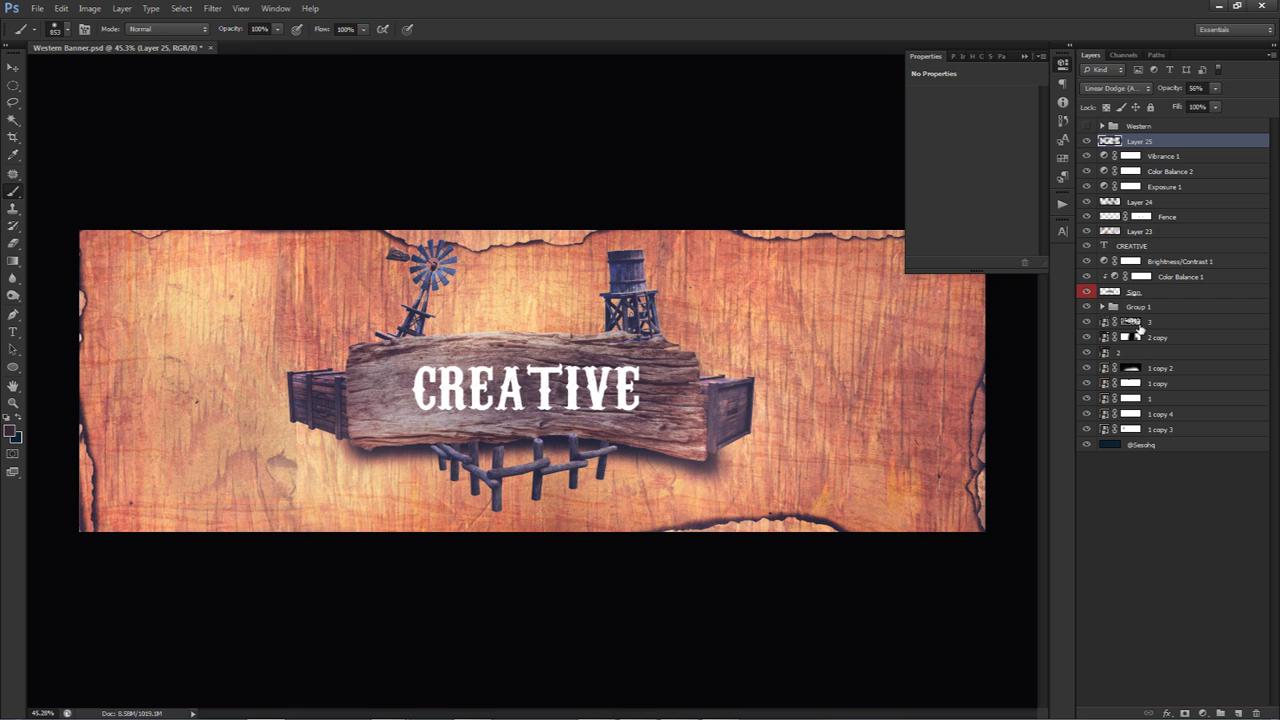
Create a new layer directly above layer 3 and rename Group 1 to props
left_click(1162, 323)
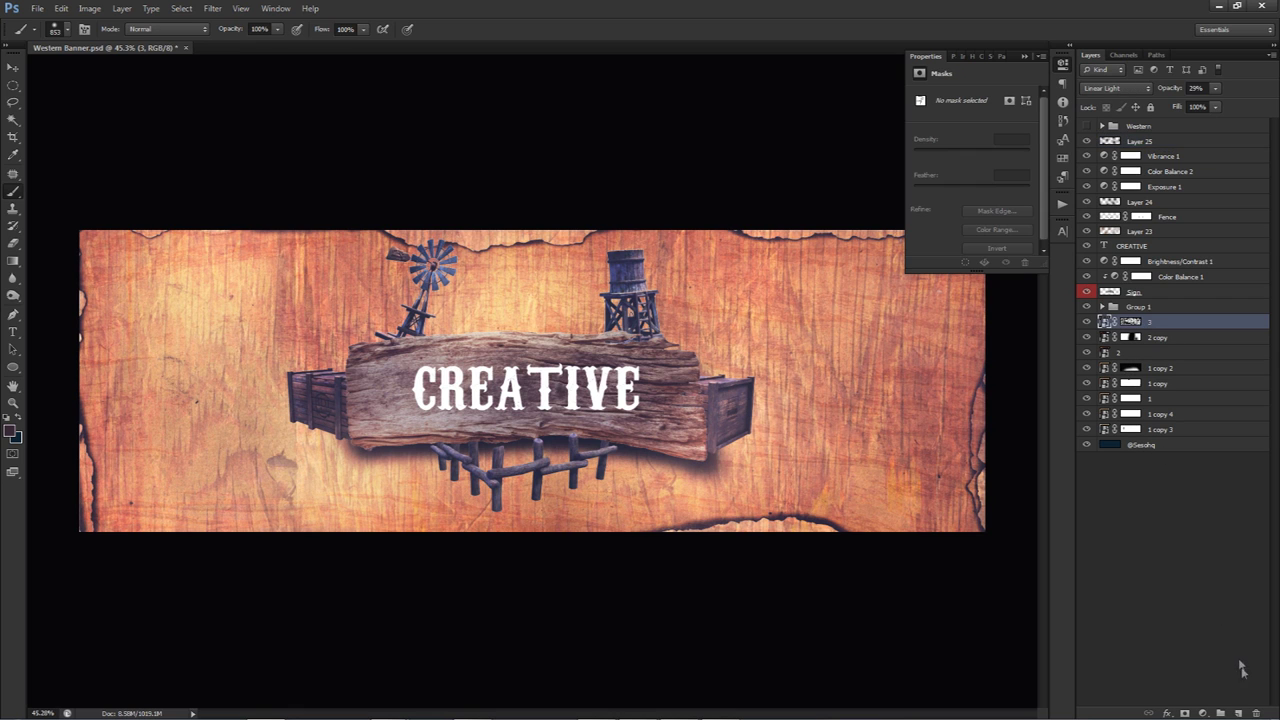
left_click(1241, 713)
double_click(1136, 306)
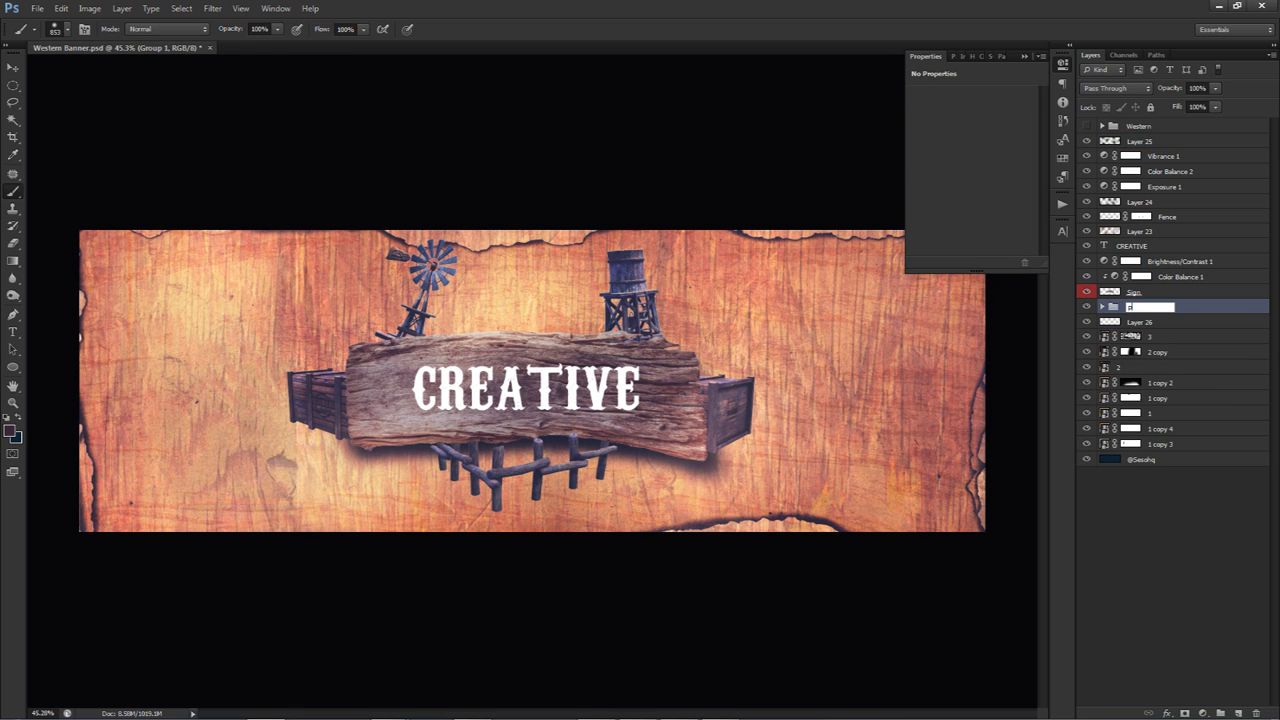
type("props")
key("Return")
Set the foreground colour to black and paint a soft vignette around the banner's edges on Layer 26
left_click(1151, 323)
left_click_drag(675, 346, 628, 338)
left_click(12, 430)
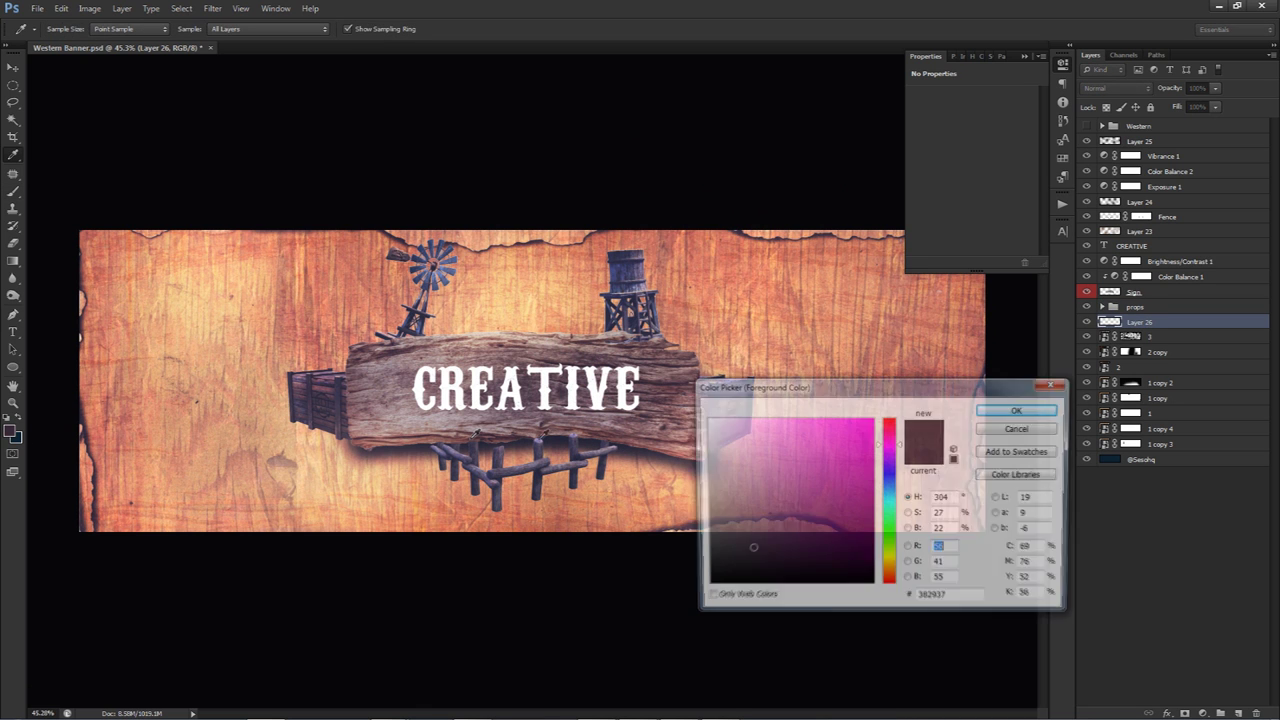
left_click(1019, 409)
mouse_move(740, 195)
left_mouse_down()
mouse_move(543, 186)
mouse_move(330, 205)
left_mouse_up()
mouse_move(168, 212)
left_mouse_down()
mouse_move(50, 354)
mouse_move(53, 494)
mouse_move(112, 526)
mouse_move(206, 551)
mouse_move(350, 558)
mouse_move(903, 556)
mouse_move(1040, 413)
mouse_move(937, 223)
mouse_move(739, 192)
mouse_move(960, 194)
mouse_move(1040, 52)
left_mouse_up()
left_click(1063, 64)
Blend the Layer 26 vignette in Soft Light mode at 61% opacity
left_click(1117, 88)
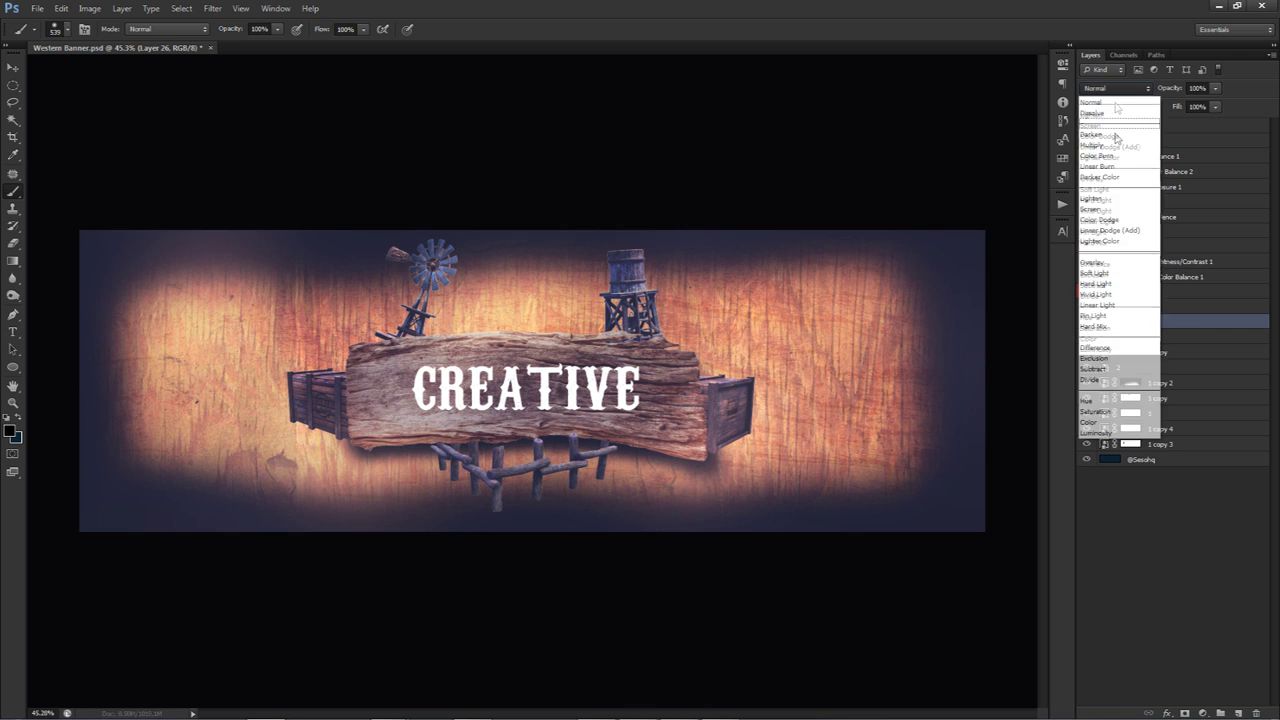
left_click(1105, 260)
left_click(1214, 106)
key("Return")
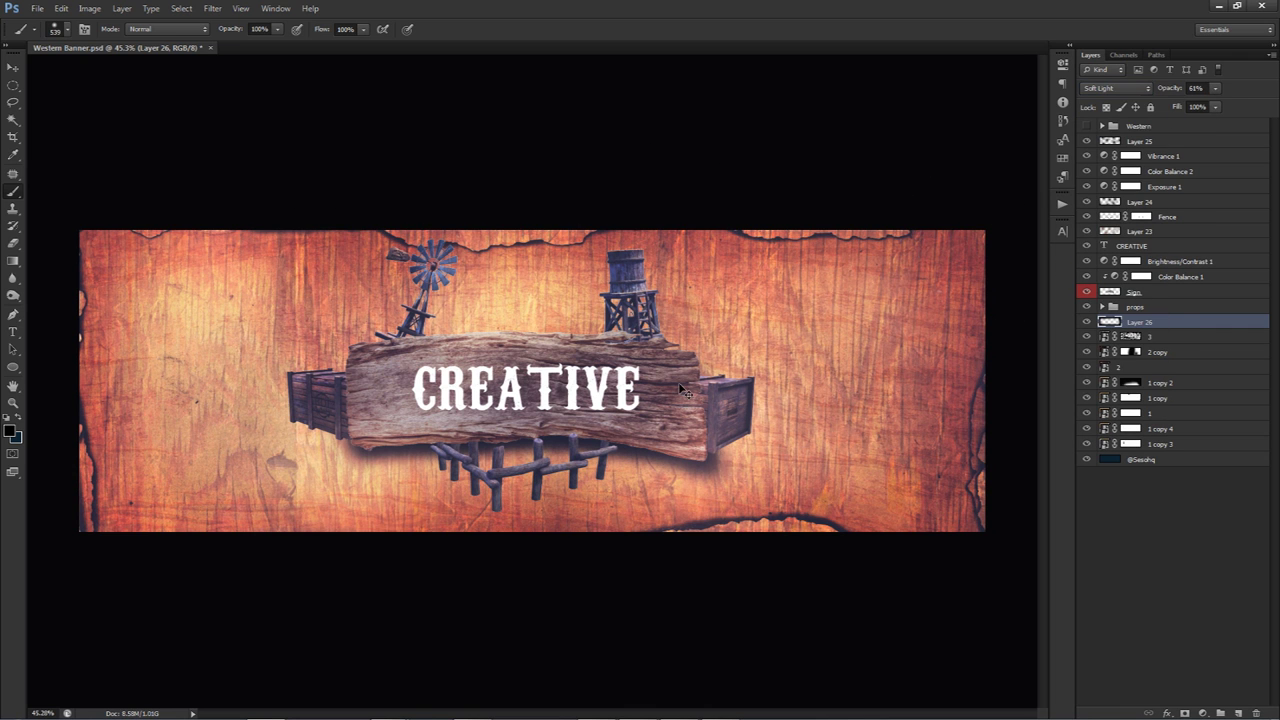
Erase the inner part of the Layer 26 vignette across the banner with a large soft 714-pixel eraser
key("e")
right_click(386, 383, "alt")
left_click_drag(429, 385, 473, 385, "alt")
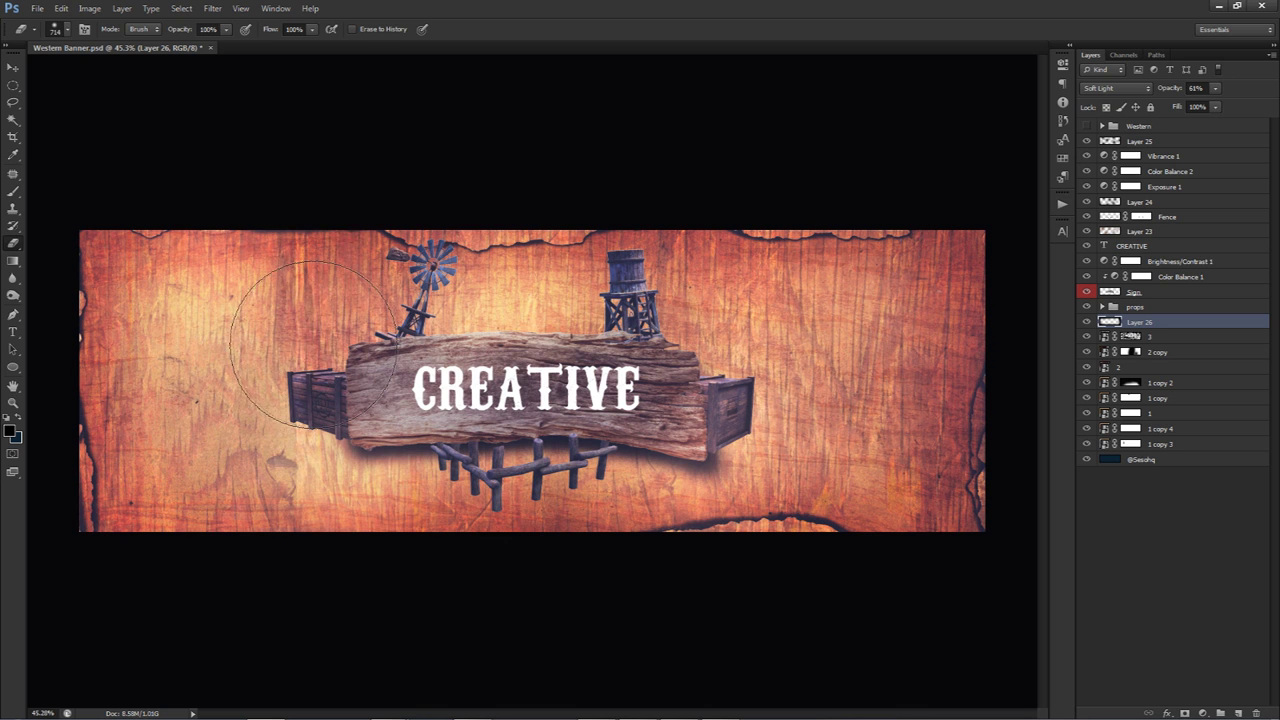
mouse_move(176, 322)
left_mouse_down()
mouse_move(171, 423)
mouse_move(229, 471)
mouse_move(540, 415)
mouse_move(568, 436)
mouse_move(534, 405)
mouse_move(803, 410)
mouse_move(870, 454)
mouse_move(885, 362)
mouse_move(832, 334)
mouse_move(628, 308)
mouse_move(792, 327)
left_mouse_up()
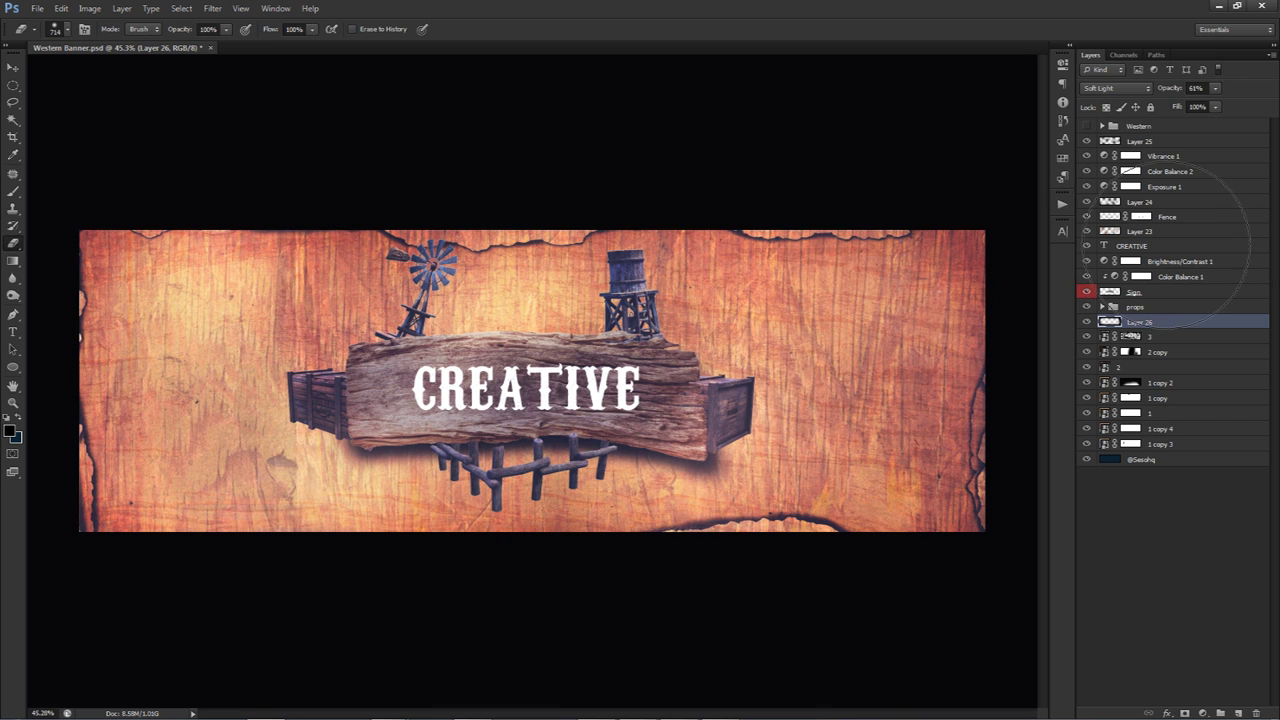
Recolour the CREATIVE text with the light orange f4c78e sampled from the wood background above the sign
key("v")
left_click(1135, 246)
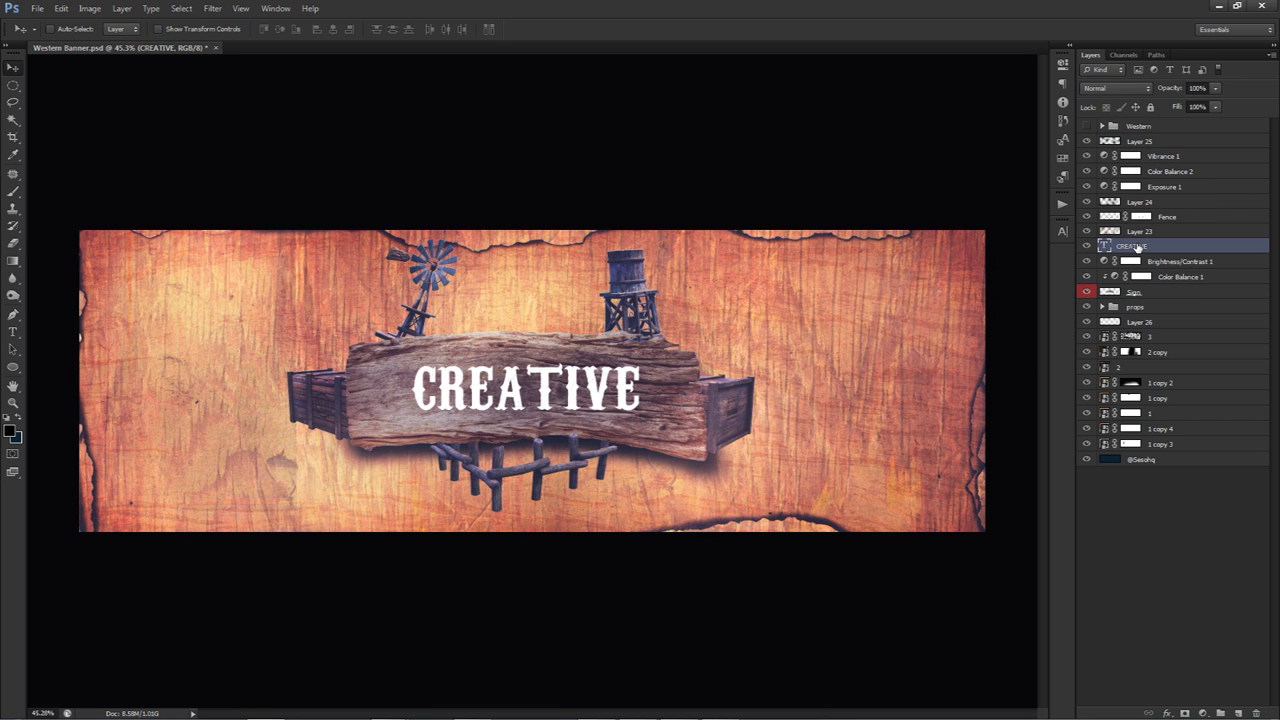
left_click(1062, 231)
left_click(1015, 307)
left_click(770, 311)
left_click(766, 311)
left_click(766, 312)
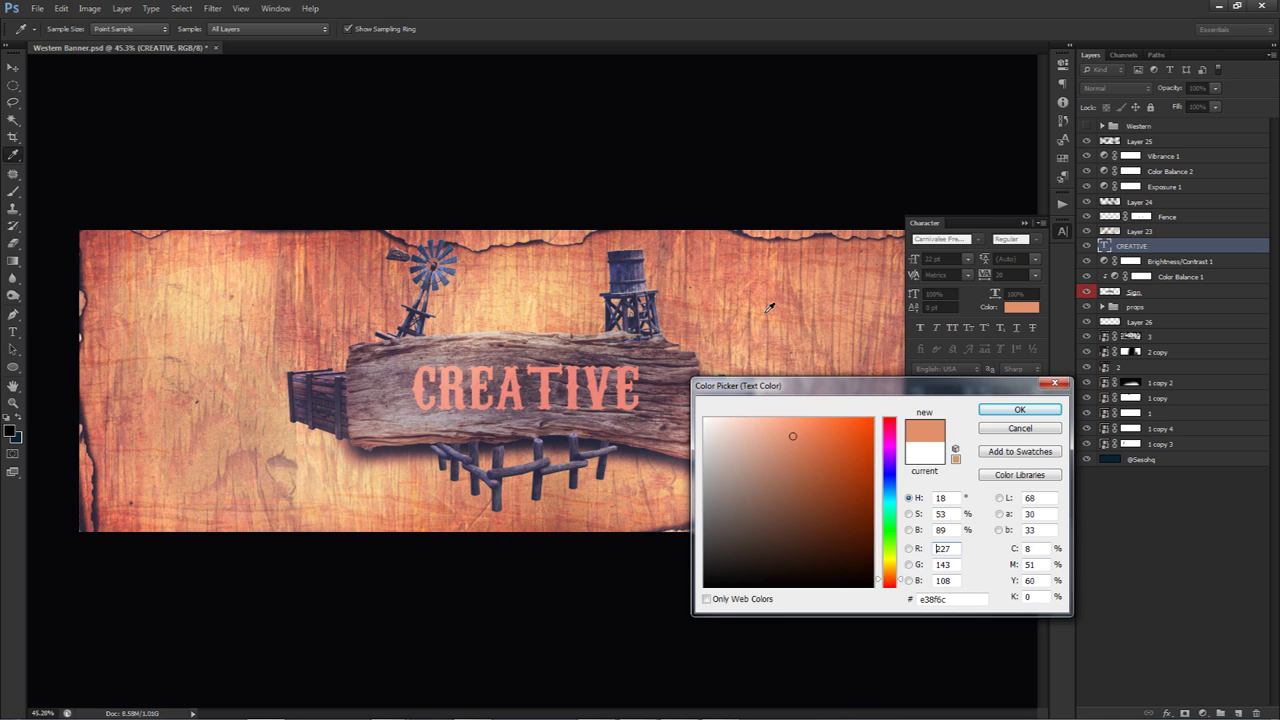
left_click(535, 308)
left_click(529, 306)
left_click(531, 308)
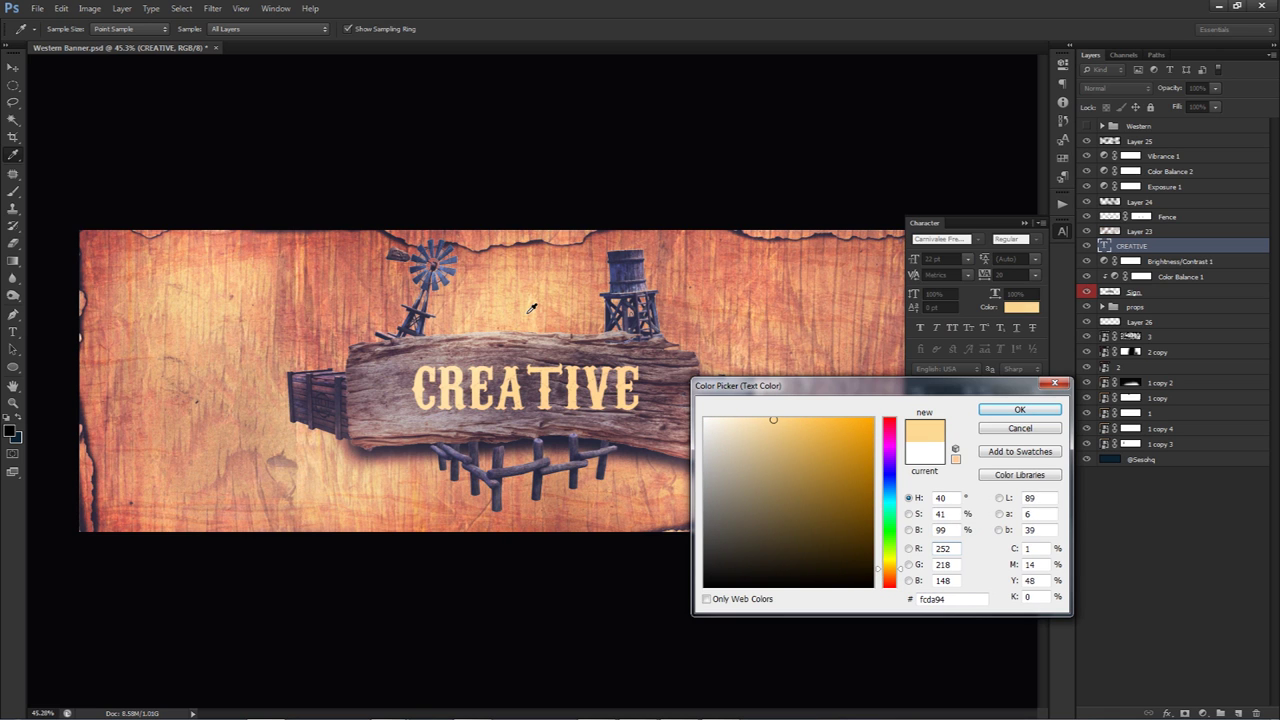
left_click(523, 314)
left_click(520, 310)
left_click(521, 307)
left_click(525, 306)
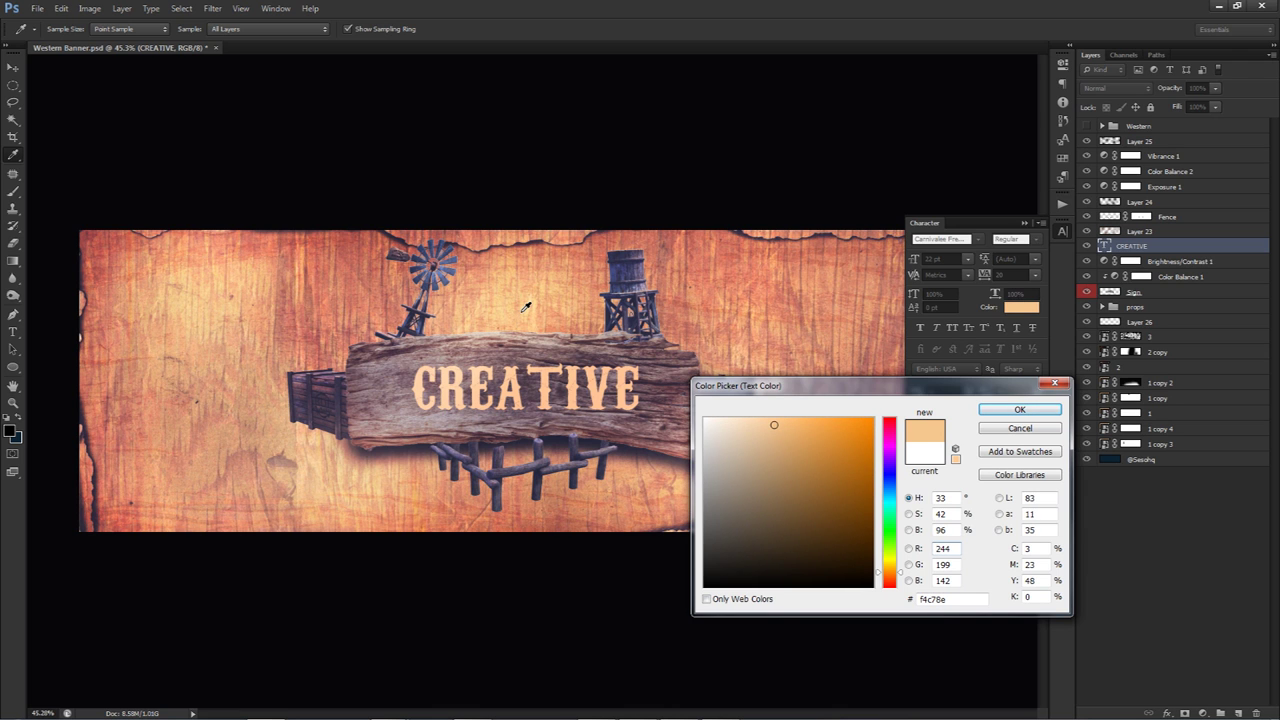
left_click(1019, 410)
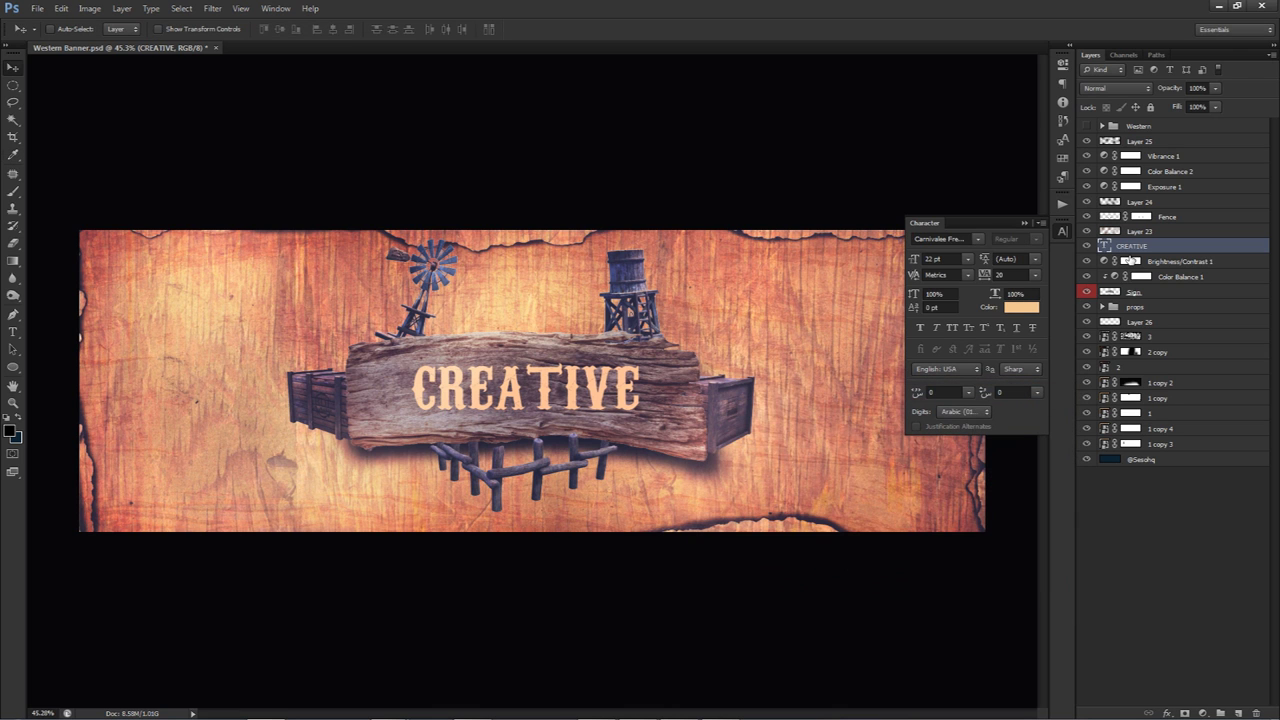
Warp the CREATIVE text with the Arc style in vertical orientation
key("ctrl+t")
left_click(631, 29)
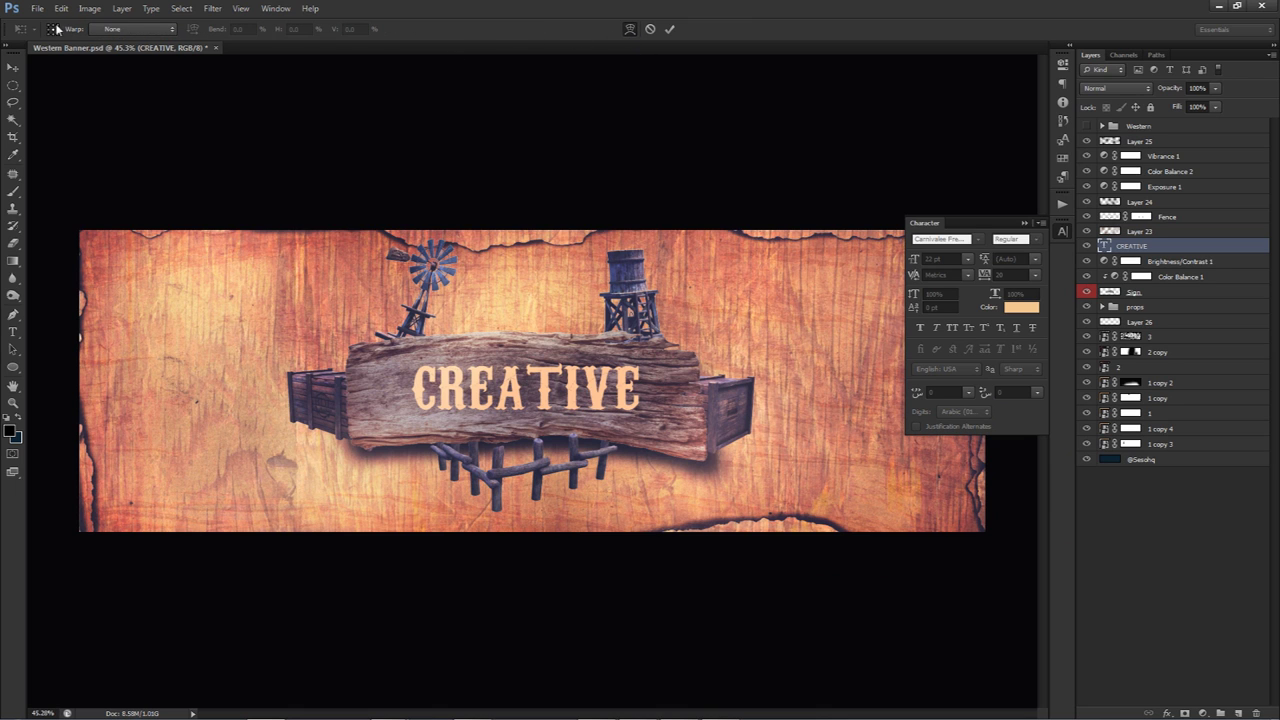
left_click(140, 29)
left_click(134, 88)
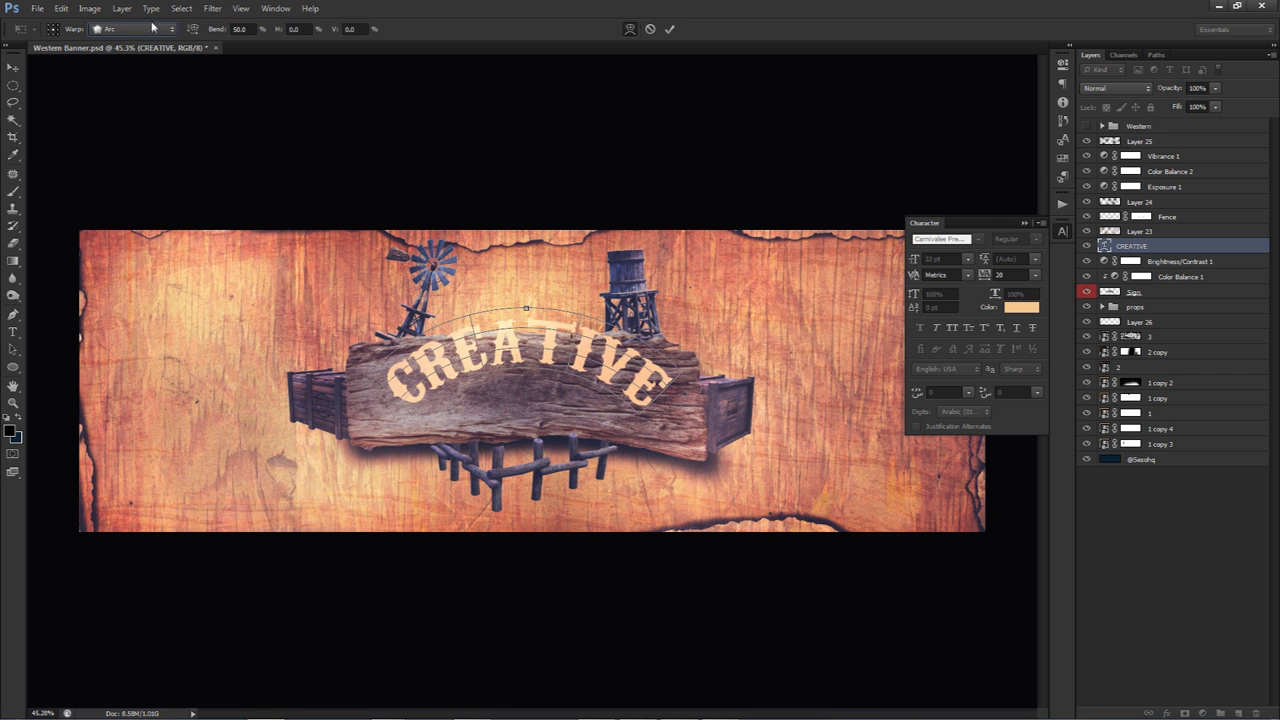
left_click(193, 31)
left_click(193, 31)
left_click(193, 31)
left_click(193, 31)
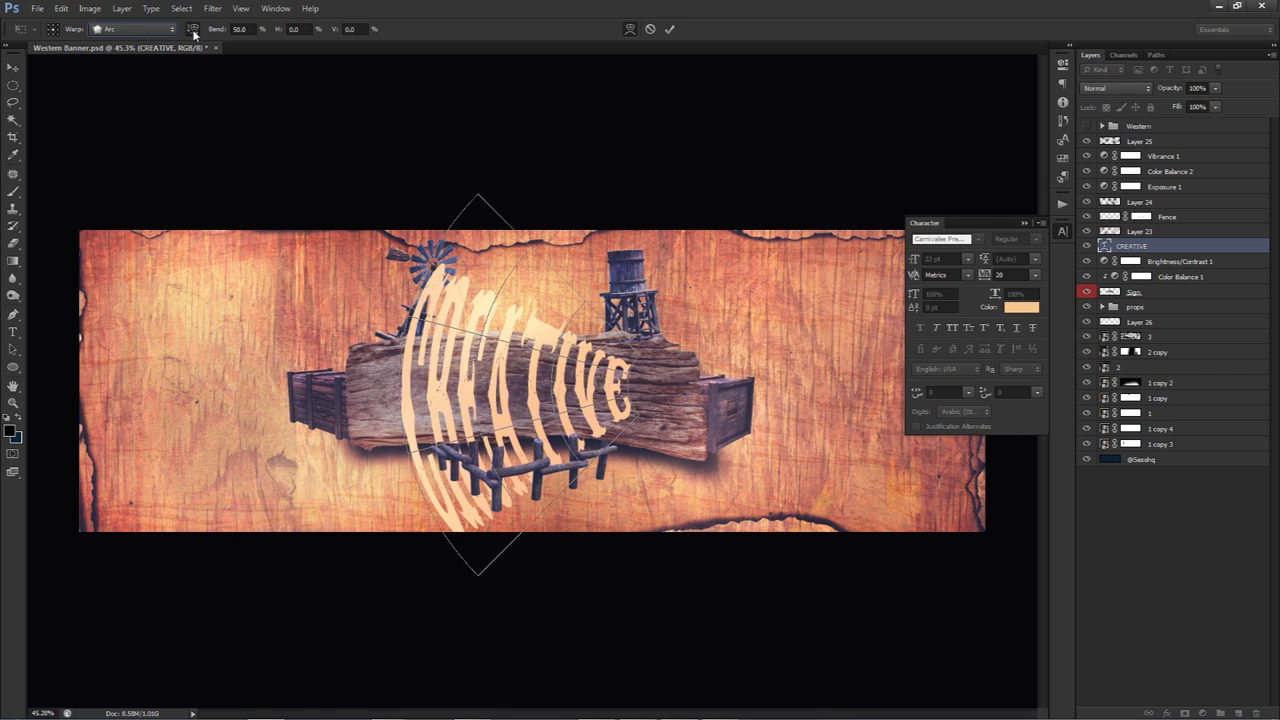
left_click(193, 31)
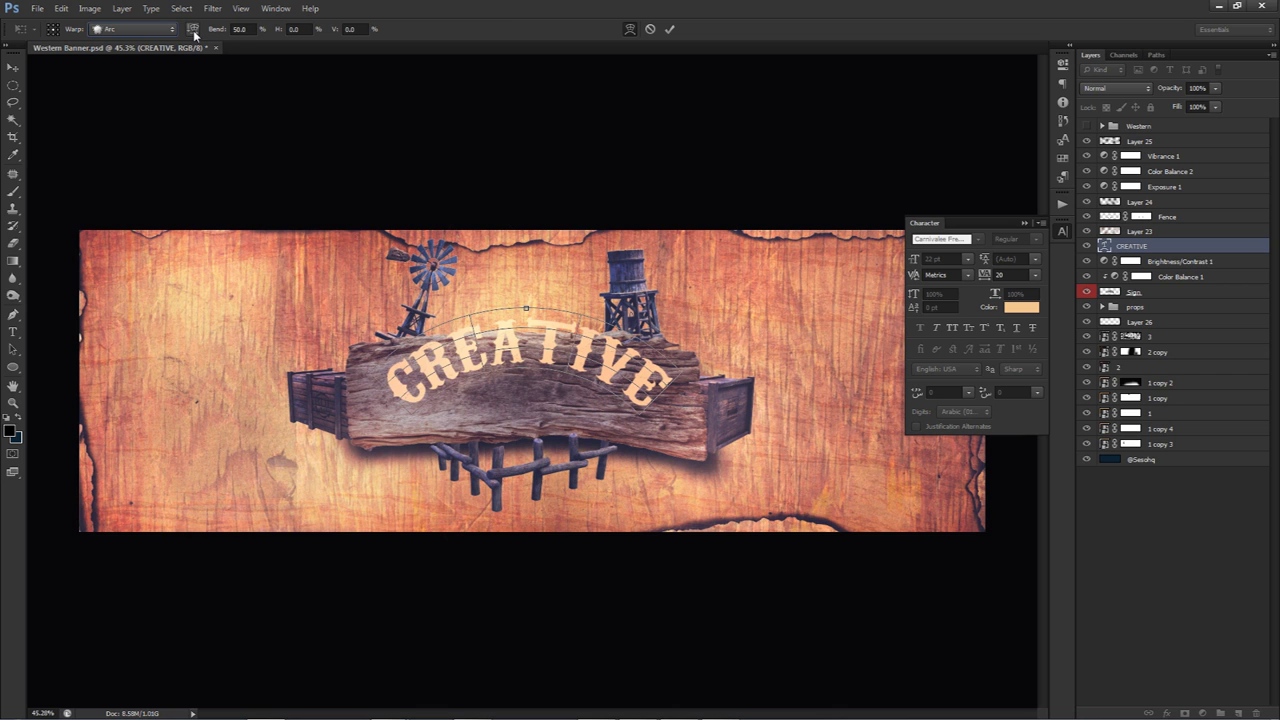
left_click(193, 31)
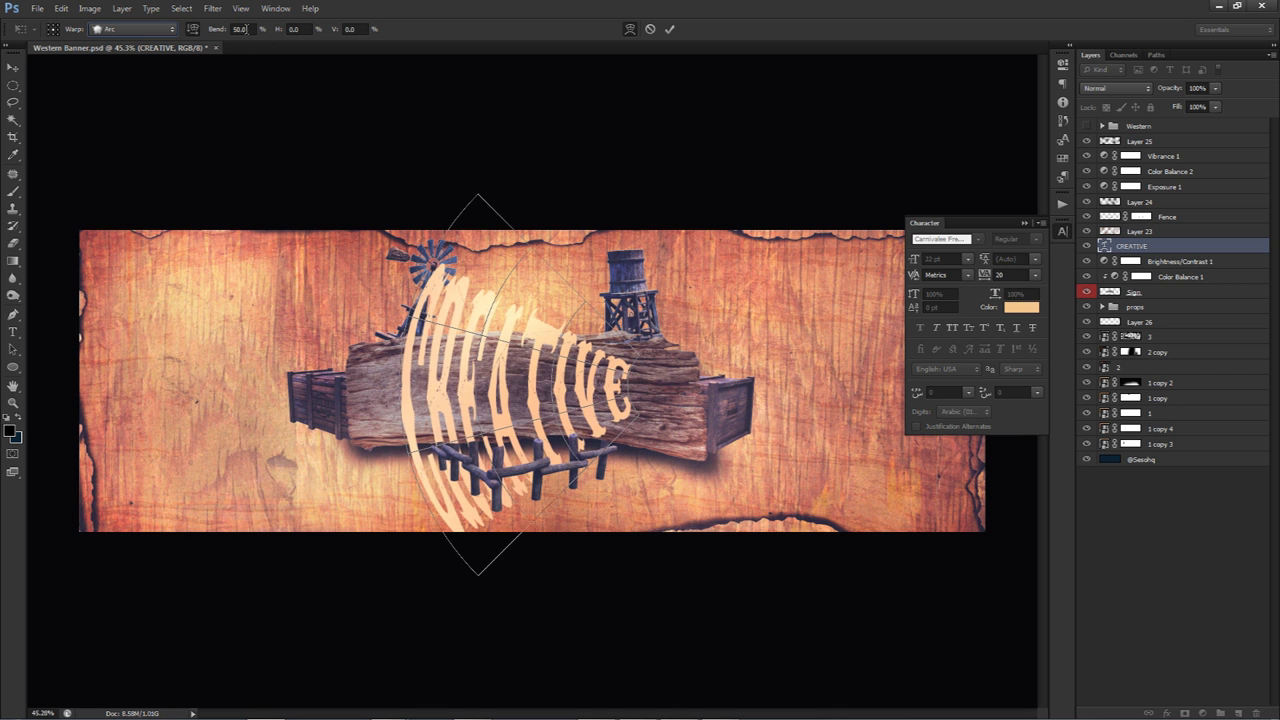
Set the text warp's bend to 6.8%, adjust its horizontal distortion to balance the lettering, and apply the warp
left_click_drag(210, 32, 173, 33)
type("6.8")
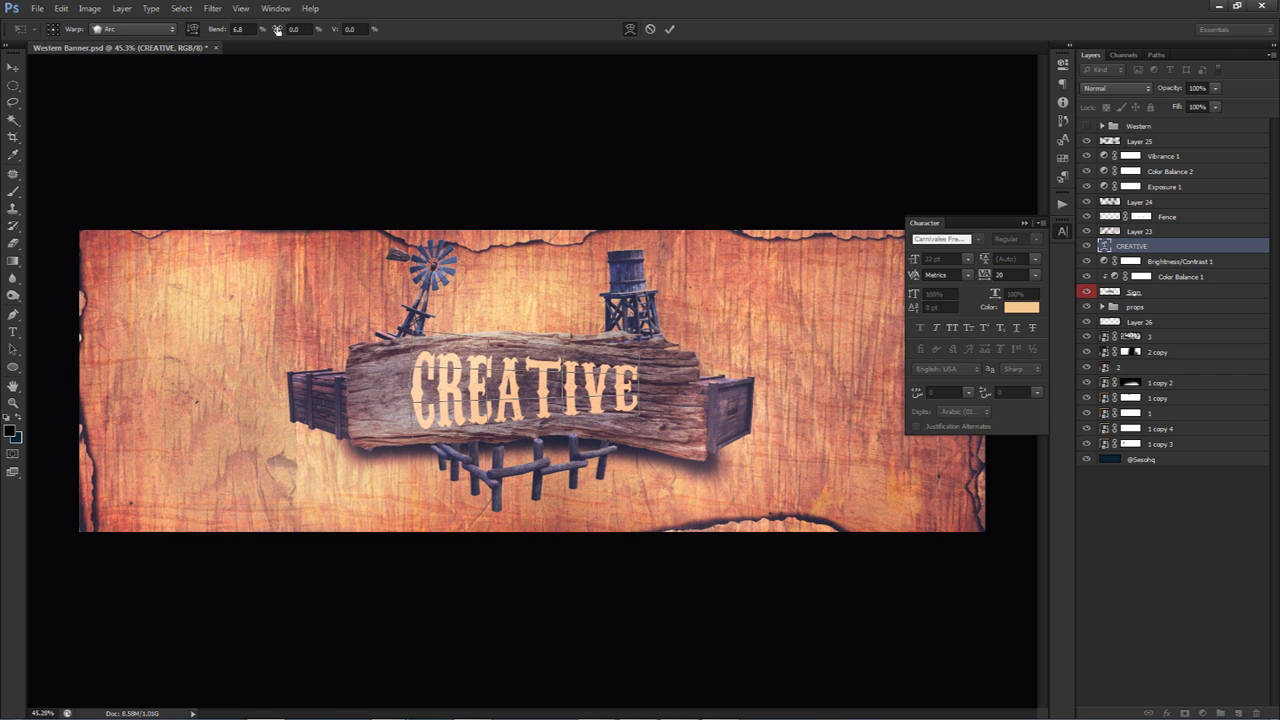
left_click_drag(275, 31, 403, 40)
left_click(669, 29)
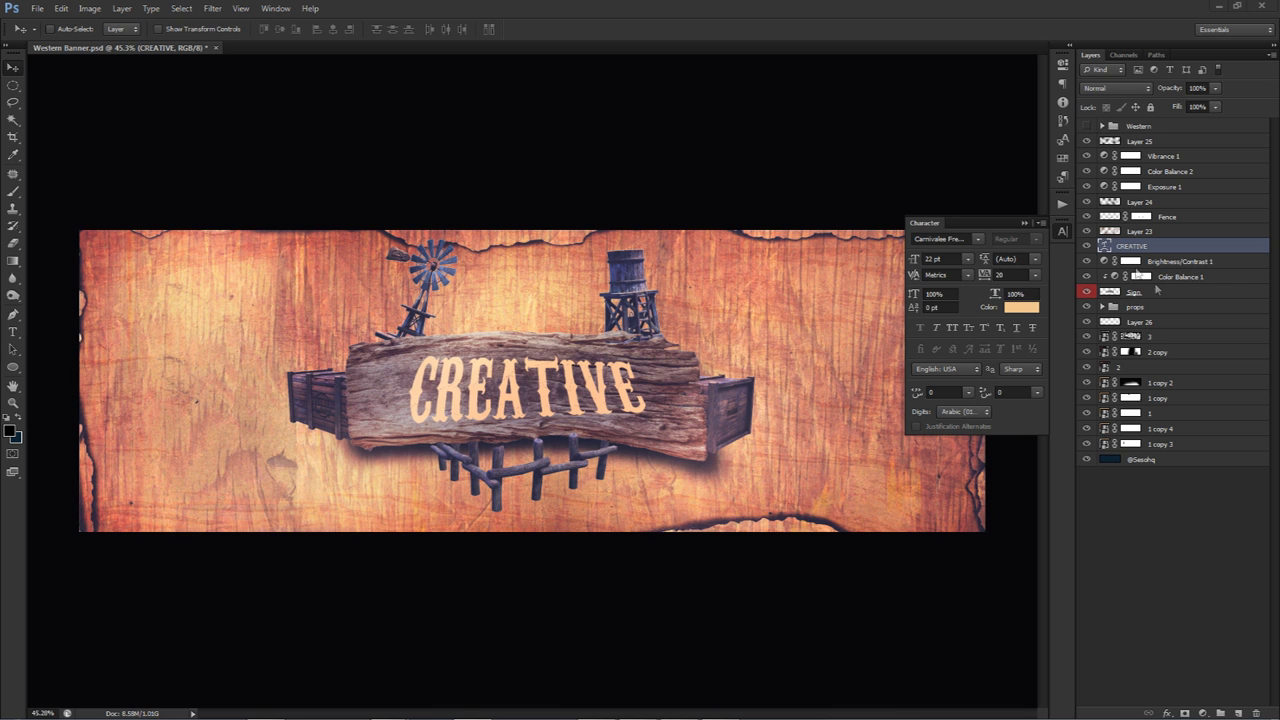
Duplicate texture layer 3, place the copy directly above the CREATIVE text and clip it to the text
left_click(1165, 337)
key("ctrl+j")
left_click_drag(1168, 337, 1139, 248)
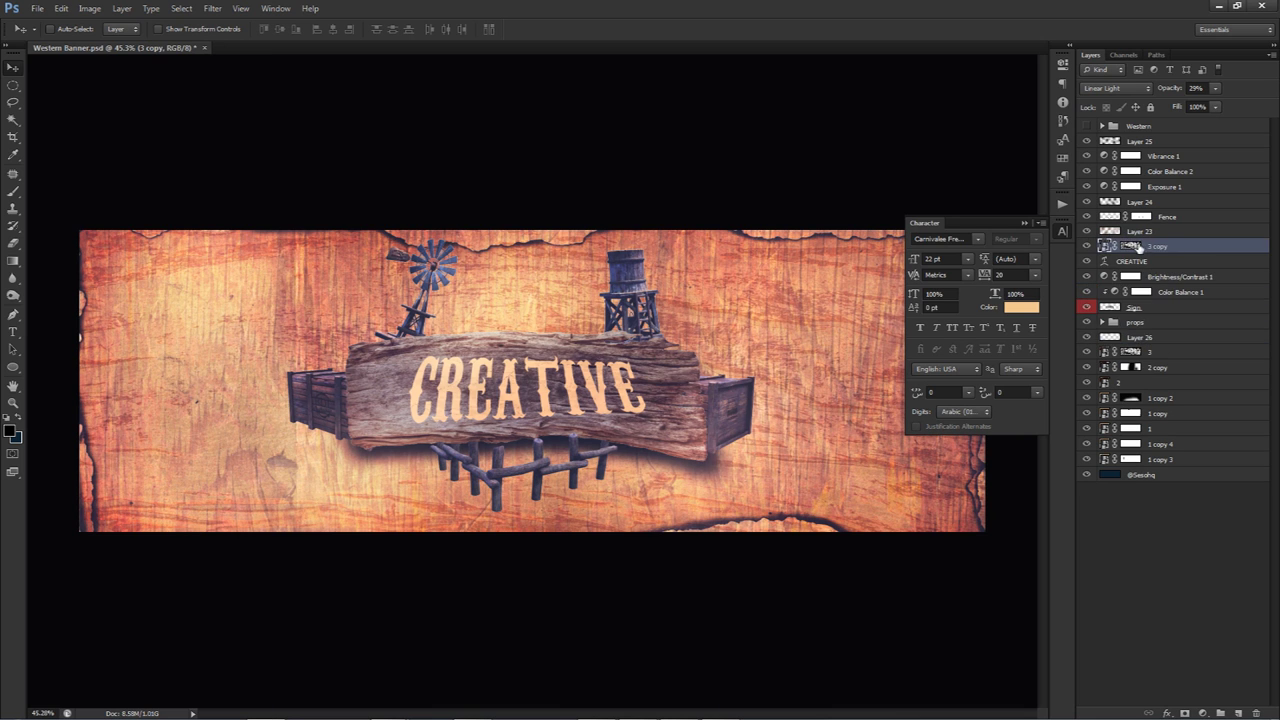
right_click(1139, 248)
left_click(1173, 450)
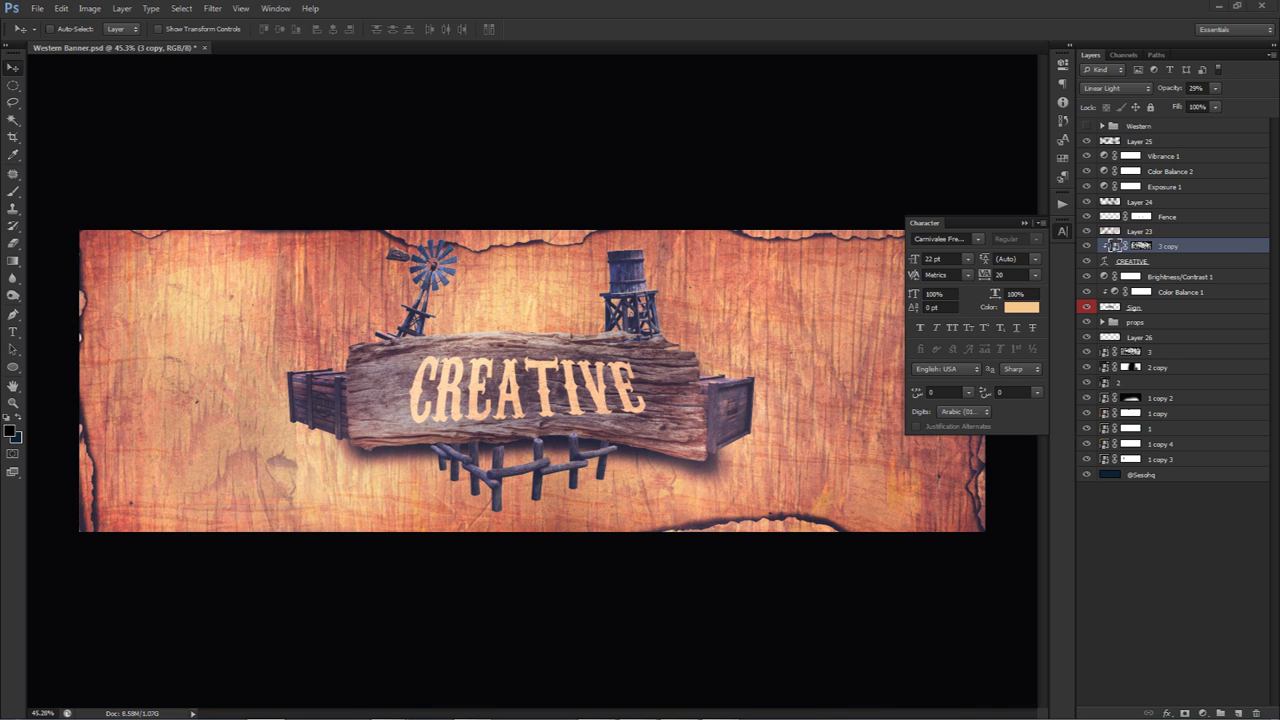
Place the wood texture image 2 above the 3 copy layer and clip it to the CREATIVE text
key("ctrl+t")
left_click(669, 29)
right_click(1168, 250)
left_click(1063, 454)
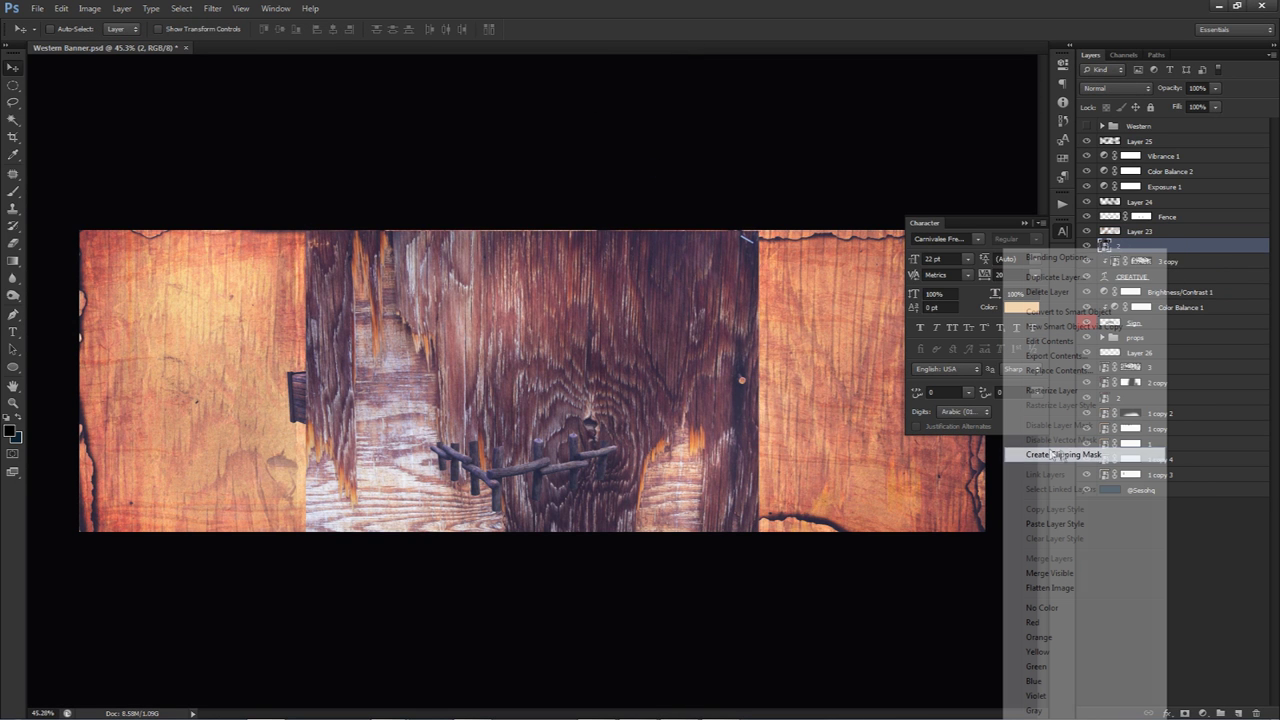
Blend the clipped wood texture 2 in Pin Light mode at 43% opacity
left_click(1118, 88)
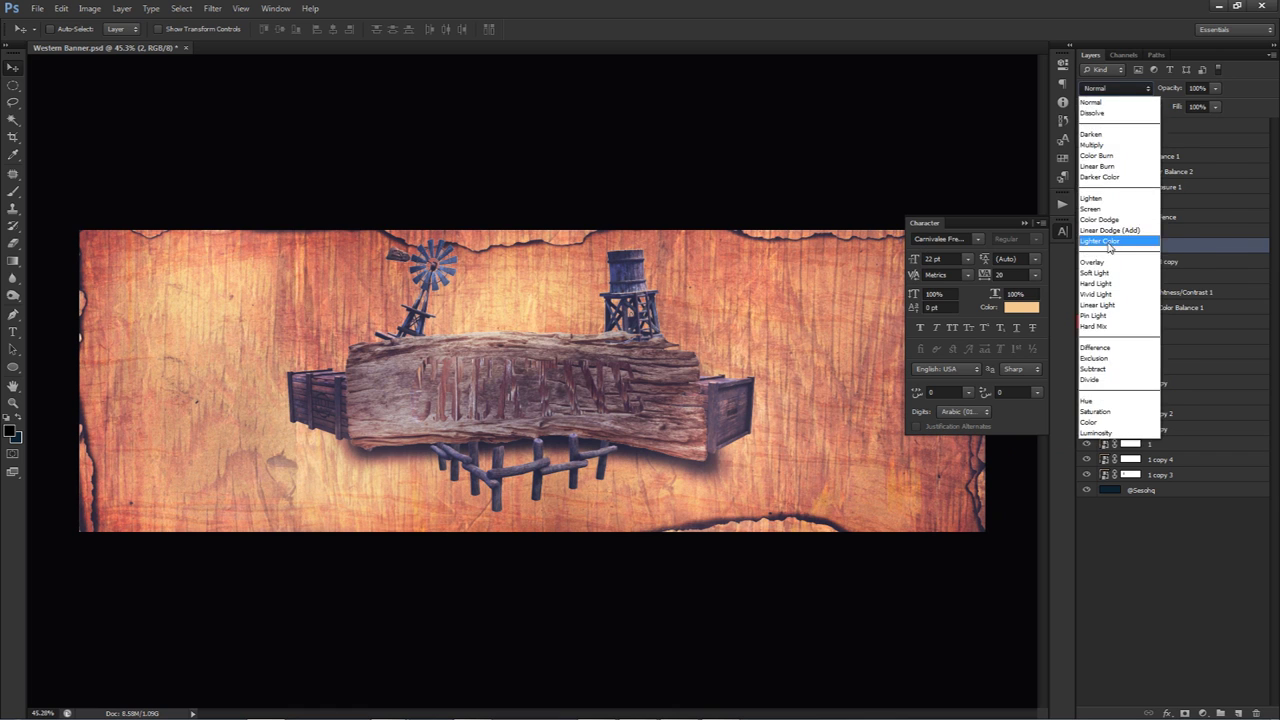
left_click(1104, 190)
scroll(1129, 87, "up", 4)
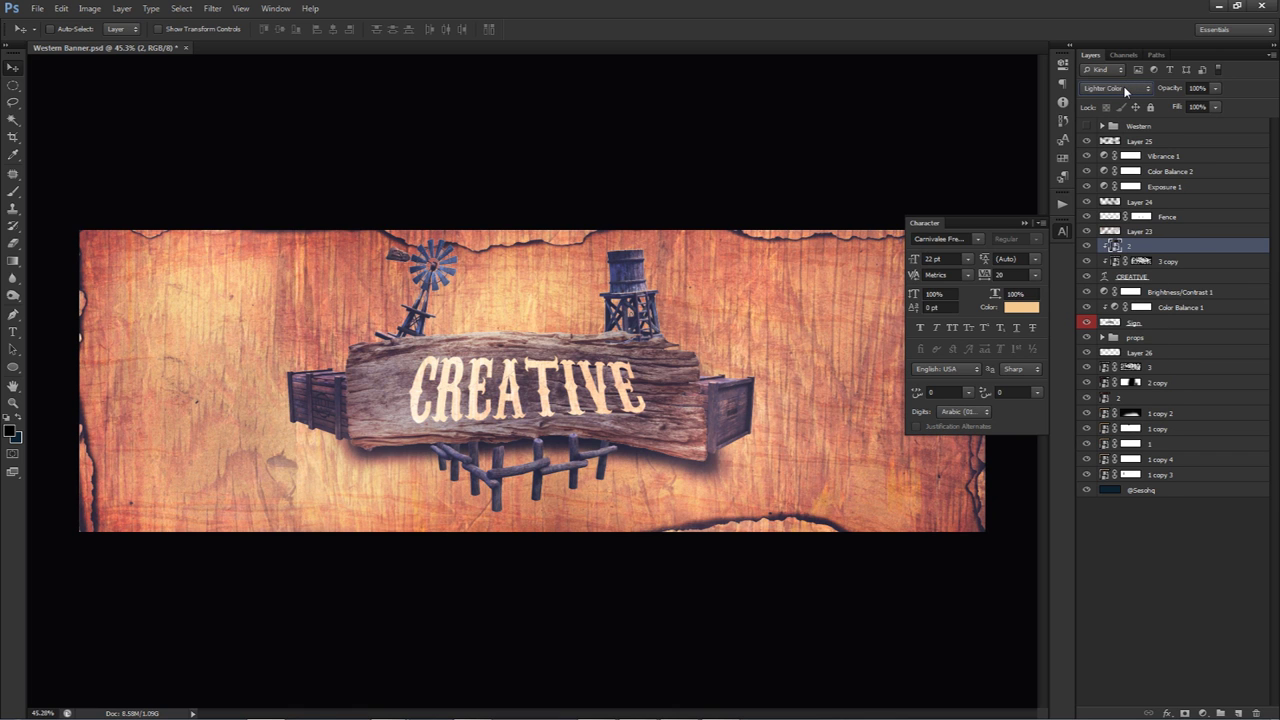
scroll(1125, 90, "down", 4)
scroll(1125, 90, "down", 2)
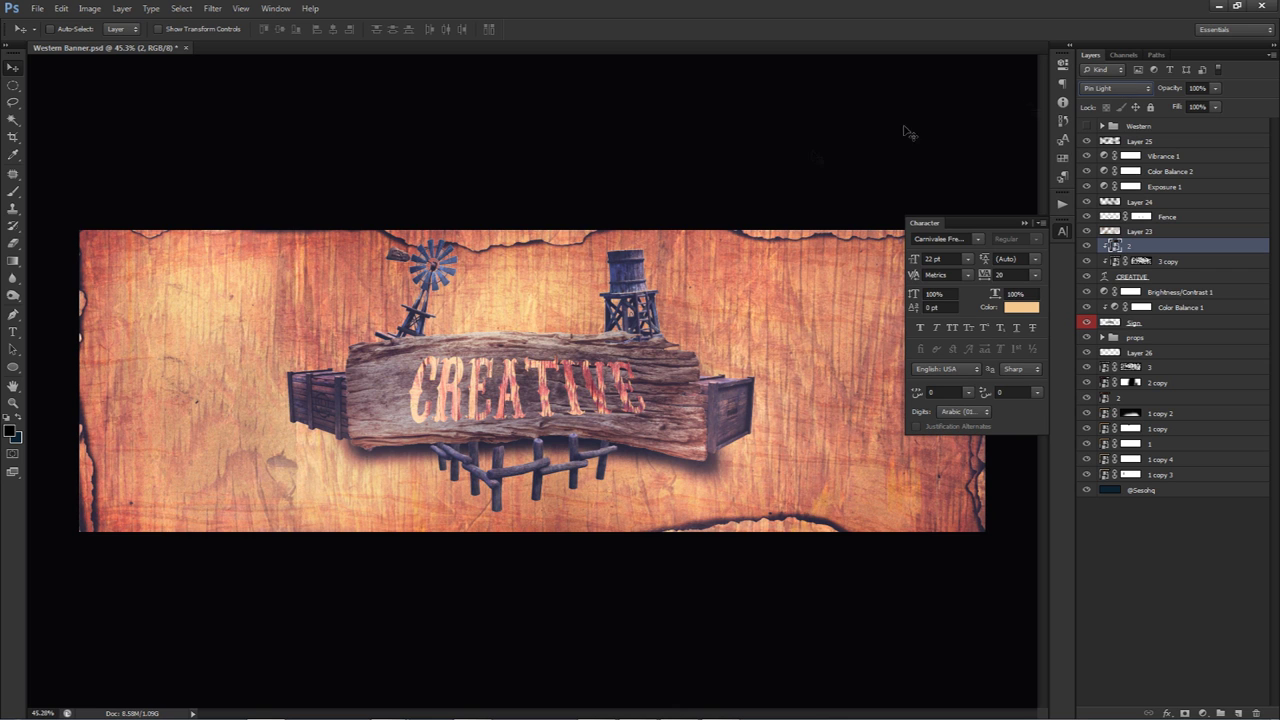
left_click(1215, 88)
left_click_drag(1186, 101, 1177, 104)
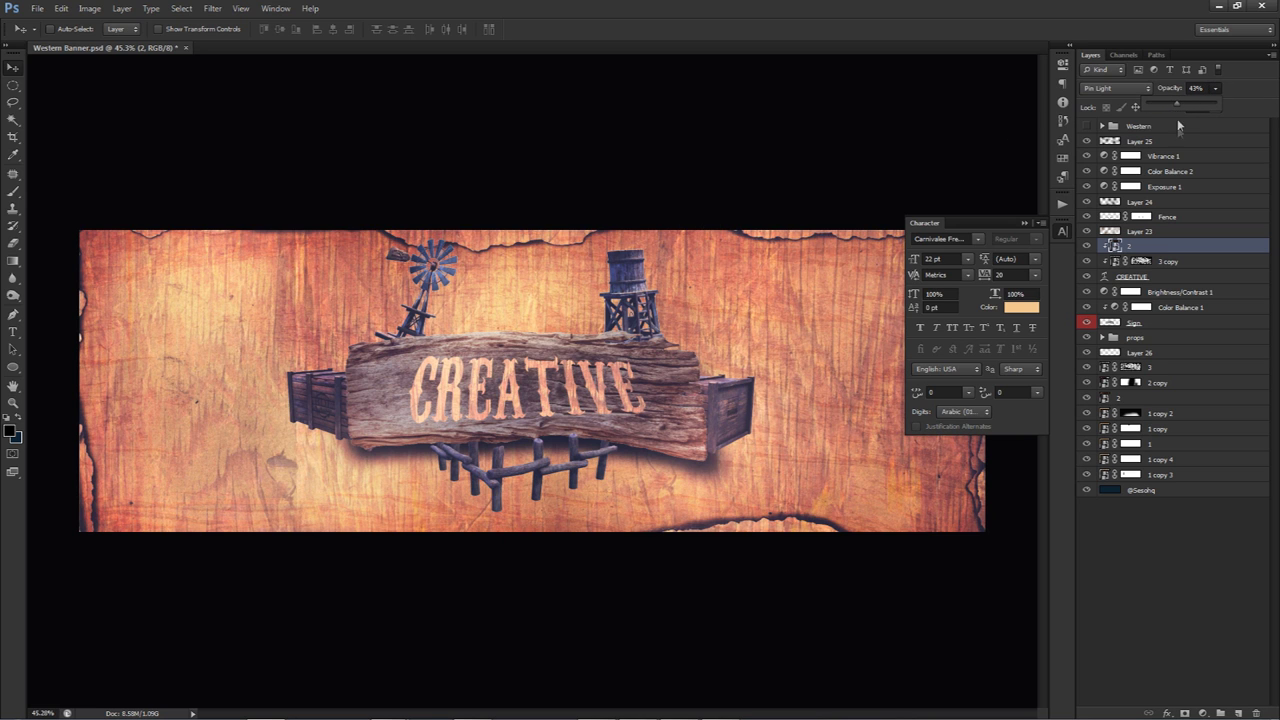
Give the CREATIVE text a Multiply drop shadow, adjusting its distance and slightly increasing its opacity
left_click(1181, 281)
double_click(1181, 280)
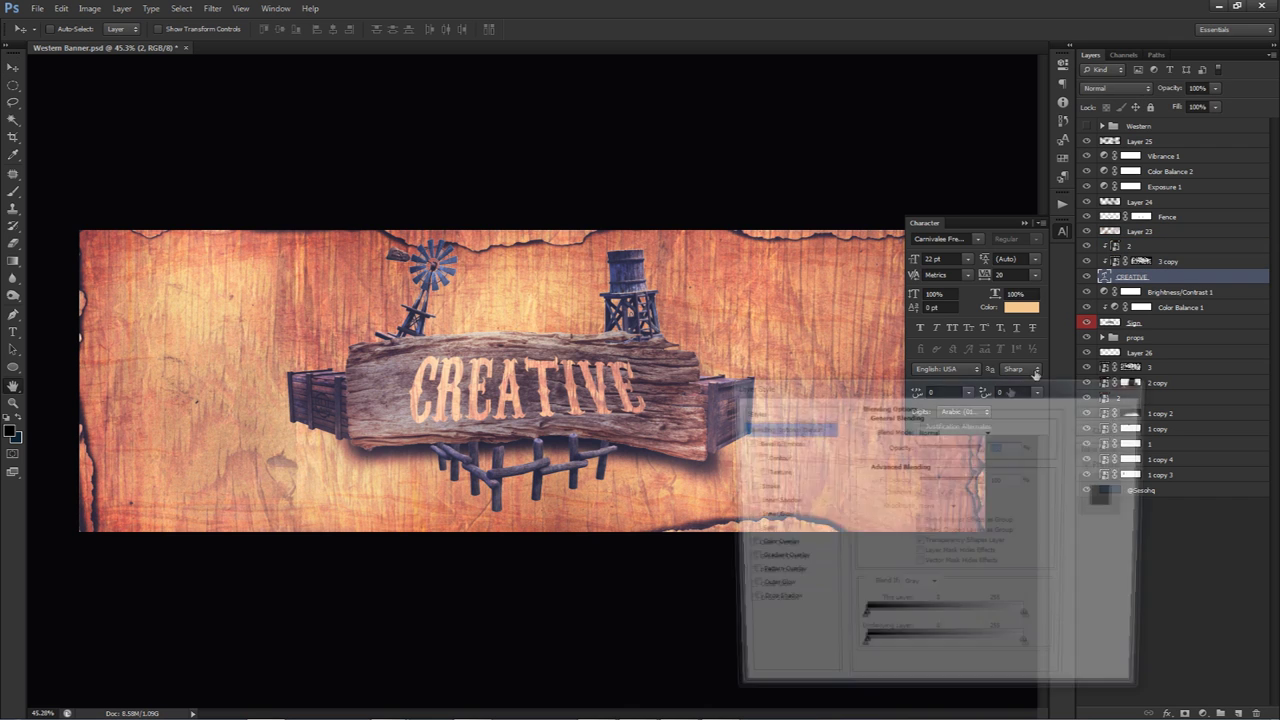
left_click(764, 604)
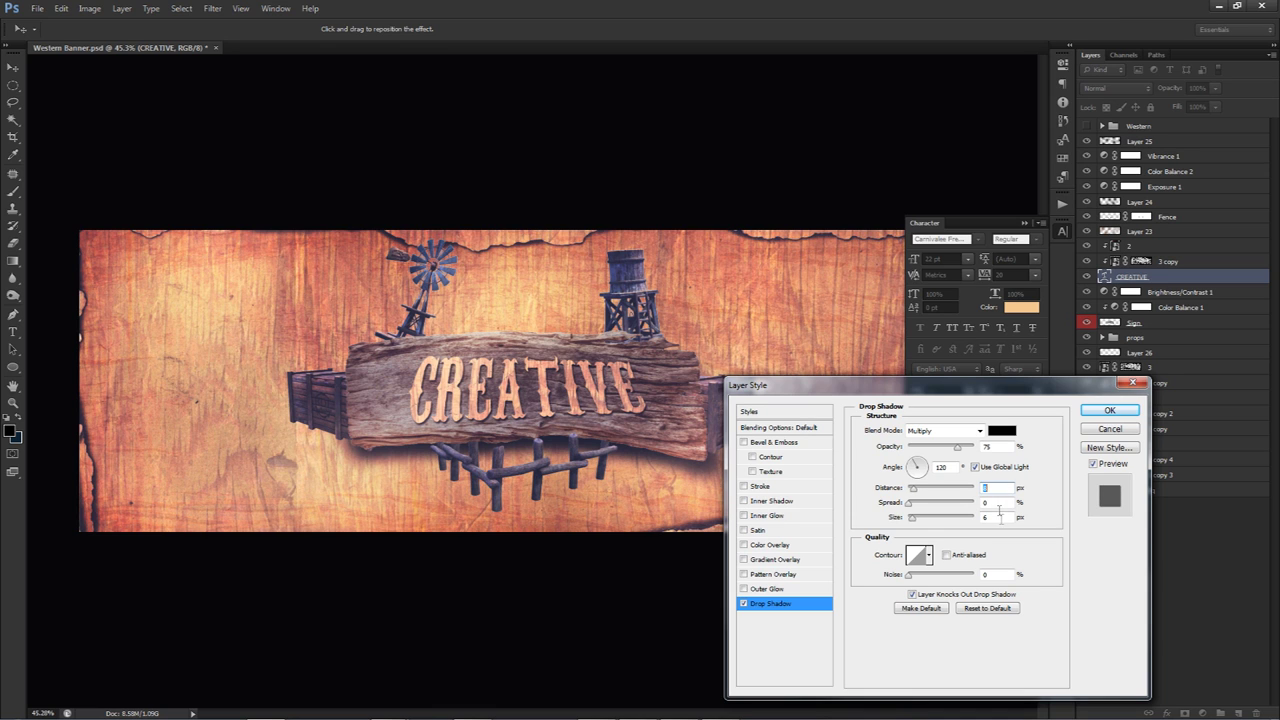
type("0")
left_click_drag(957, 447, 965, 451)
Add a dark brown inner glow to the CREATIVE text in Screen mode at 75% opacity, and close the character settings
left_click(764, 517)
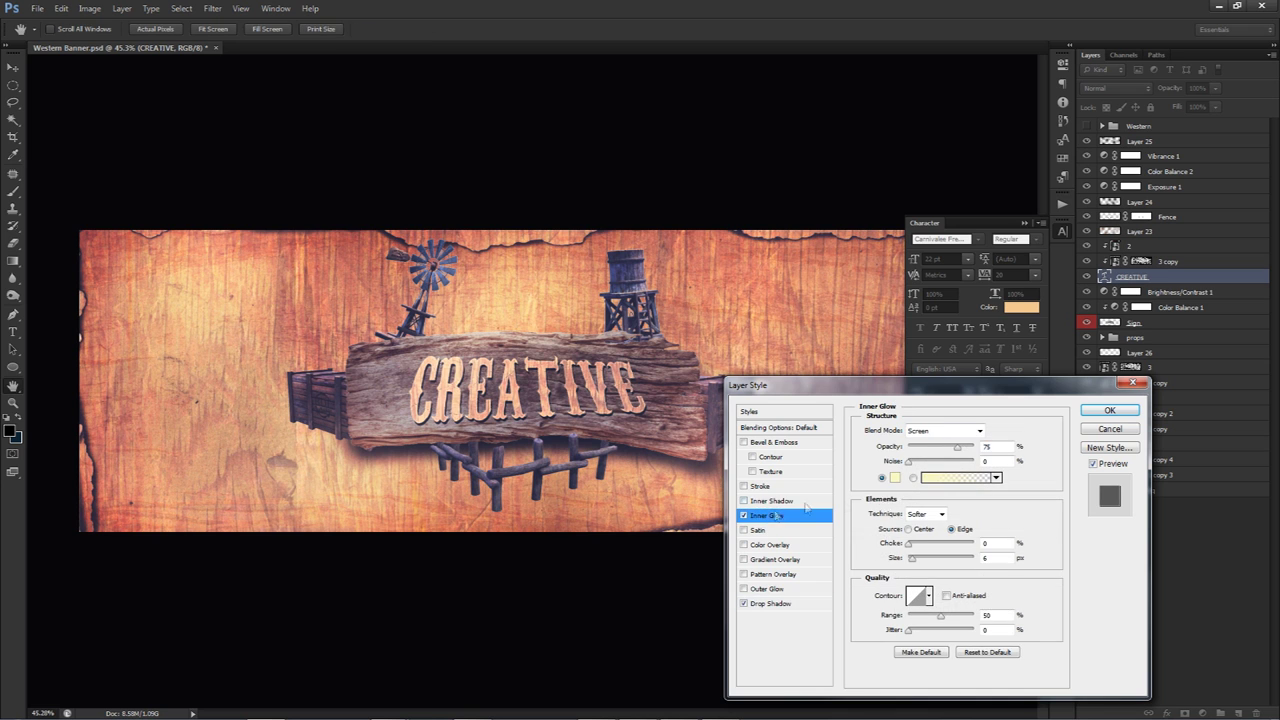
left_click(893, 479)
left_click(703, 286)
left_click_drag(655, 386, 594, 344)
left_click_drag(743, 359, 736, 361)
left_click(798, 507)
left_click_drag(798, 507, 801, 520)
left_click(1019, 410)
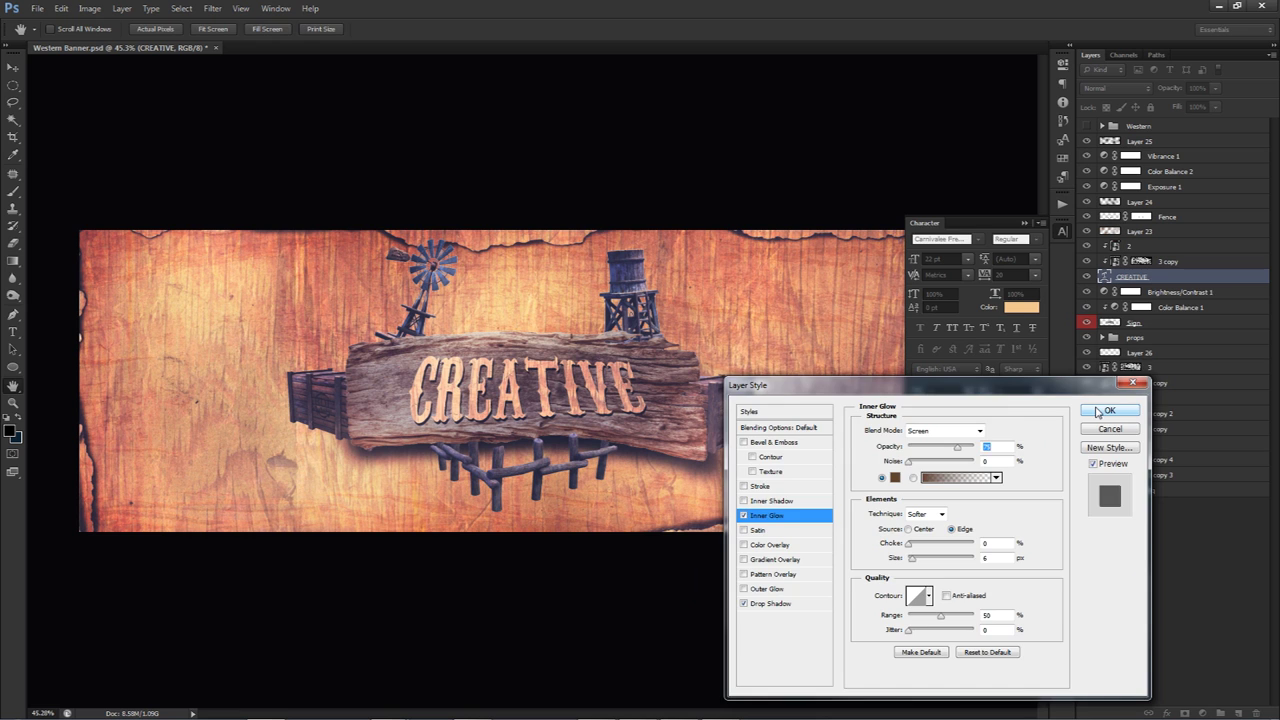
left_click(1109, 410)
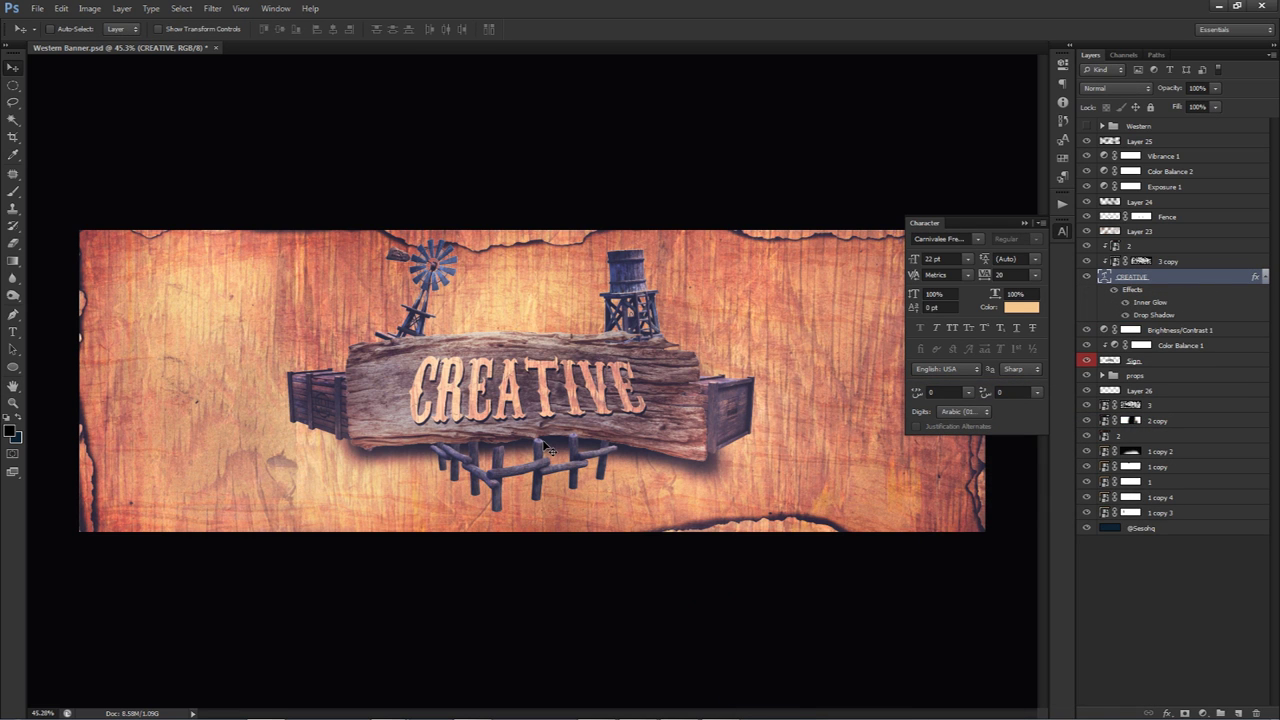
left_click(1062, 233)
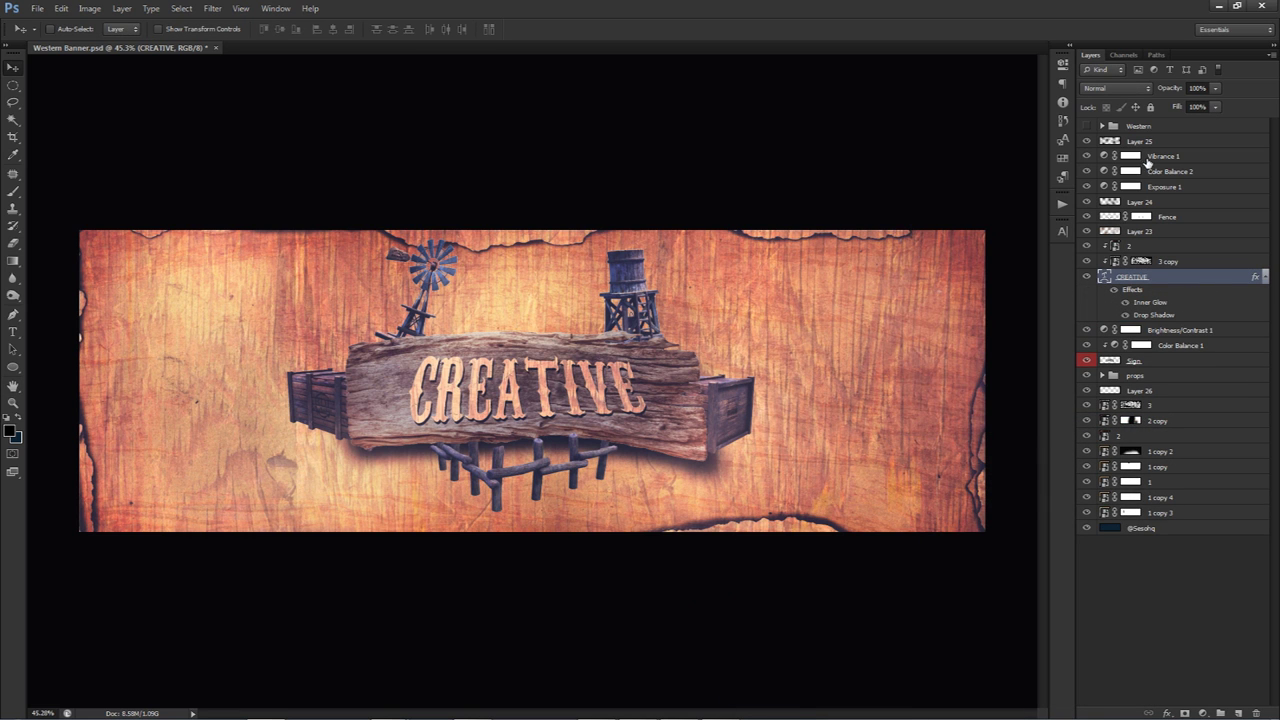
Place the wagon wheel image s3 above Layer 25 and move it to the sign's right side
left_click(1153, 145)
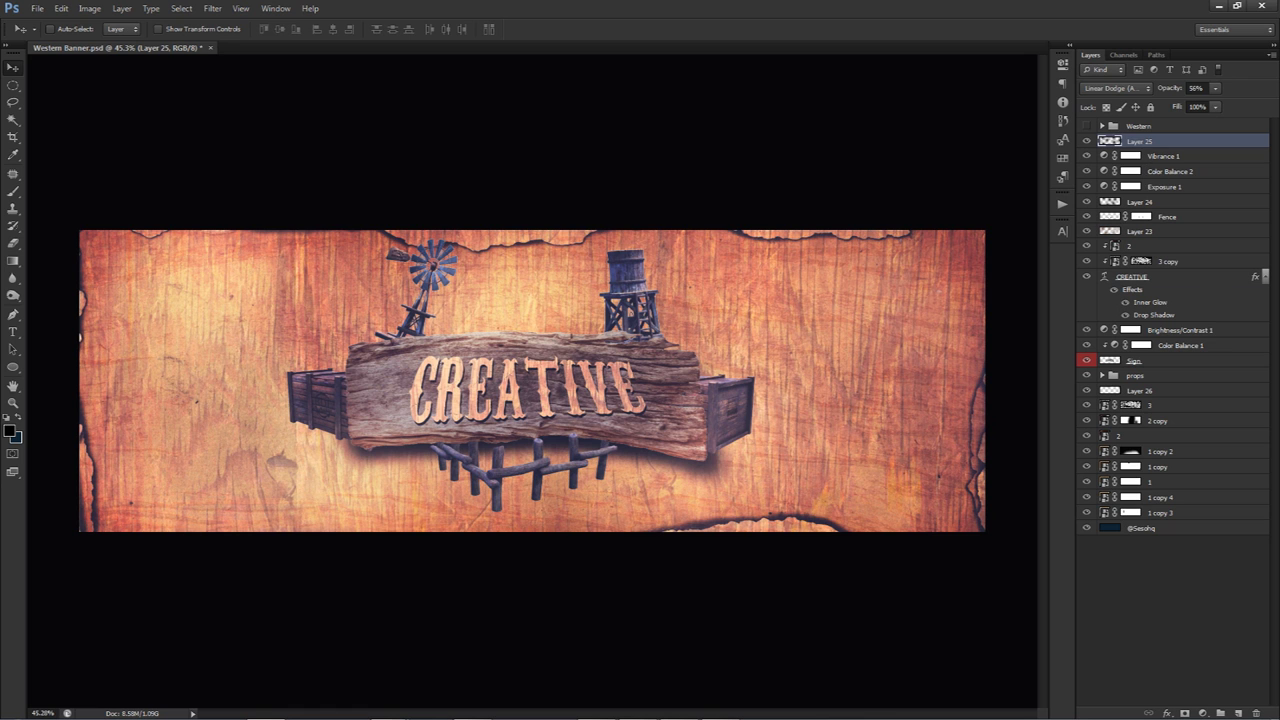
left_click_drag(804, 308, 723, 308)
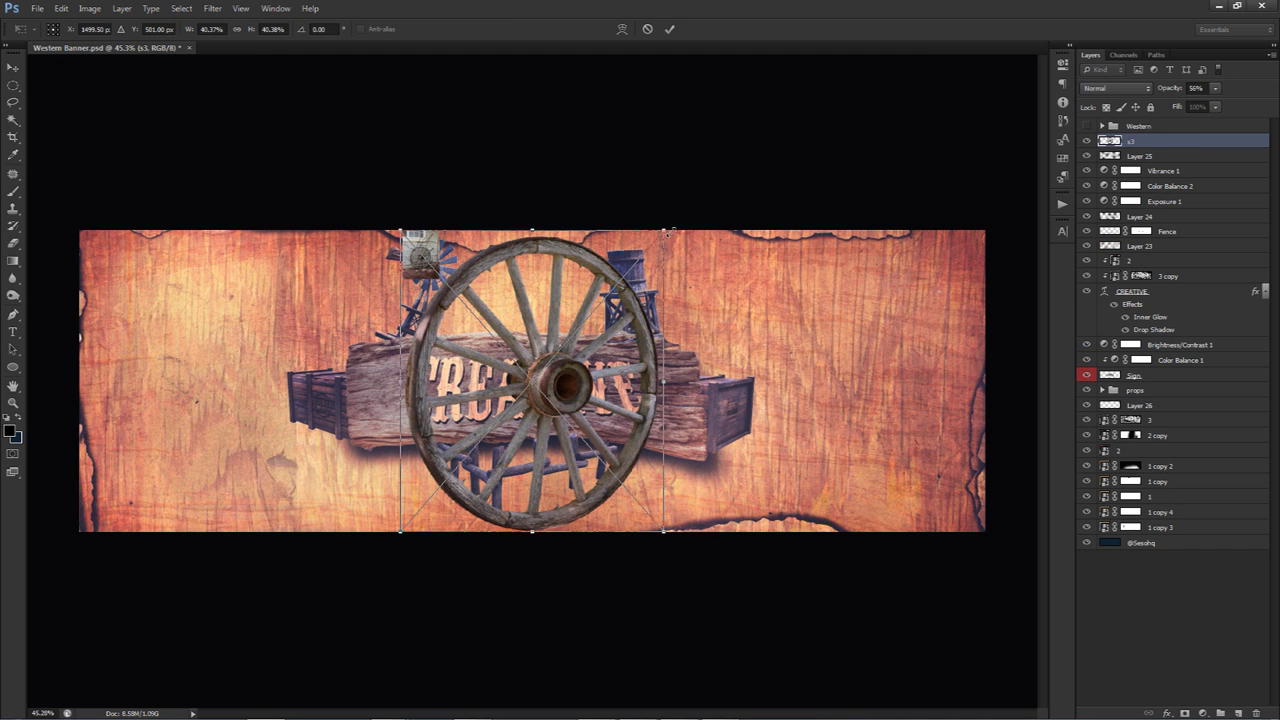
mouse_move(667, 232)
left_mouse_down()
mouse_move(689, 200)
mouse_move(678, 226)
left_mouse_up()
key("Return")
left_click_drag(556, 319, 786, 378)
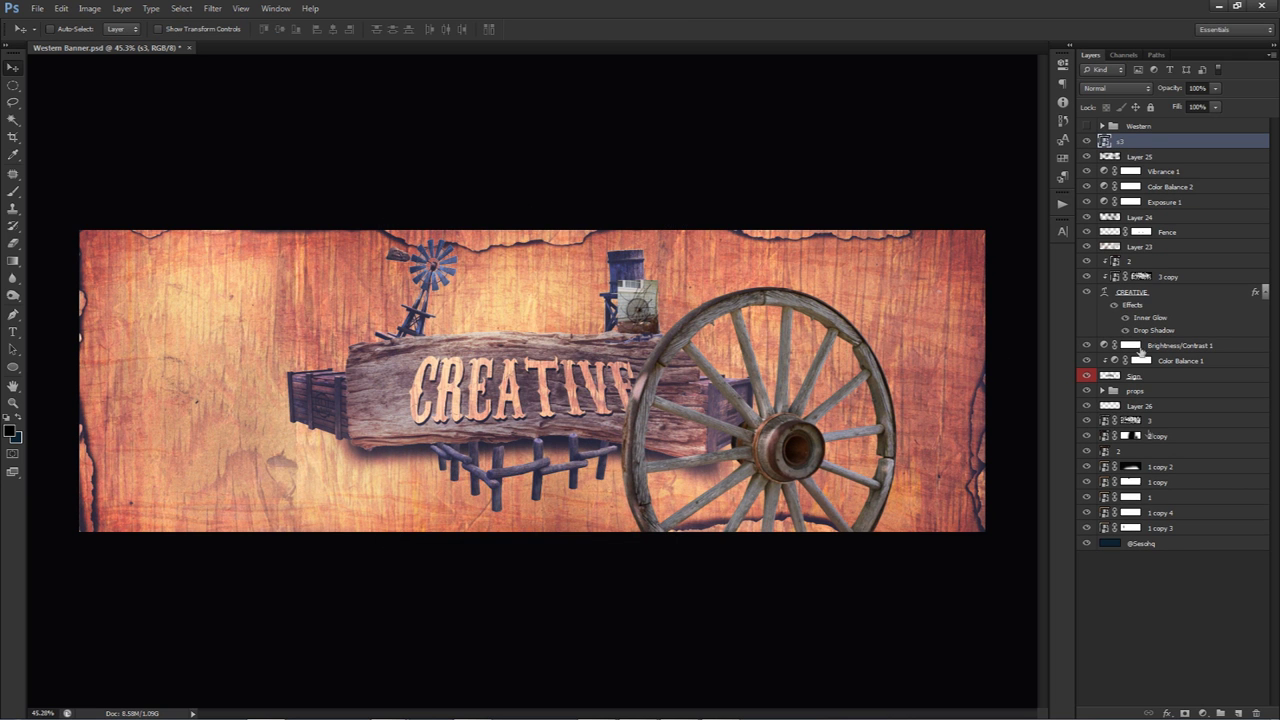
Add a layer mask to the s3 wheel and paint out the small thumbnail picture beside it in black
left_click(1185, 712)
key("b")
mouse_move(623, 286)
left_mouse_down()
mouse_move(617, 266)
mouse_move(640, 272)
left_mouse_up()
left_click(1134, 141)
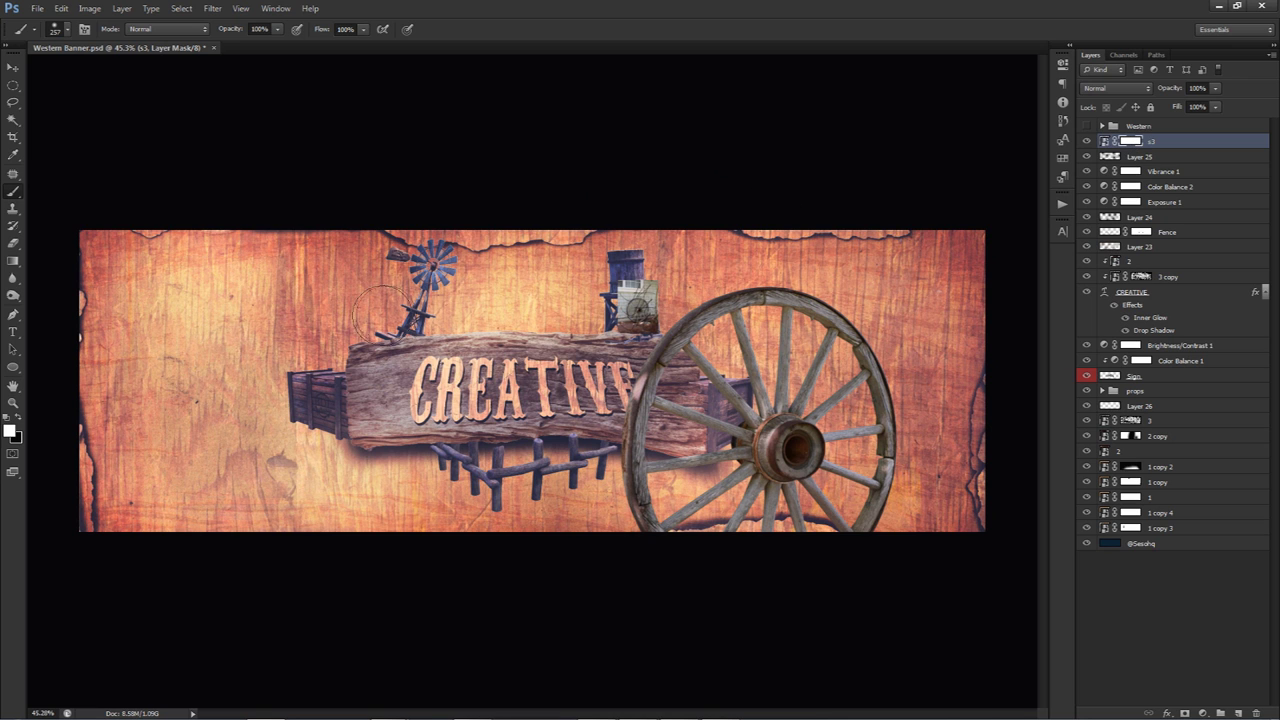
mouse_move(631, 243)
left_mouse_down()
mouse_move(594, 283)
mouse_move(617, 303)
mouse_move(656, 269)
mouse_move(643, 583)
left_mouse_up()
left_click_drag(646, 331, 669, 334)
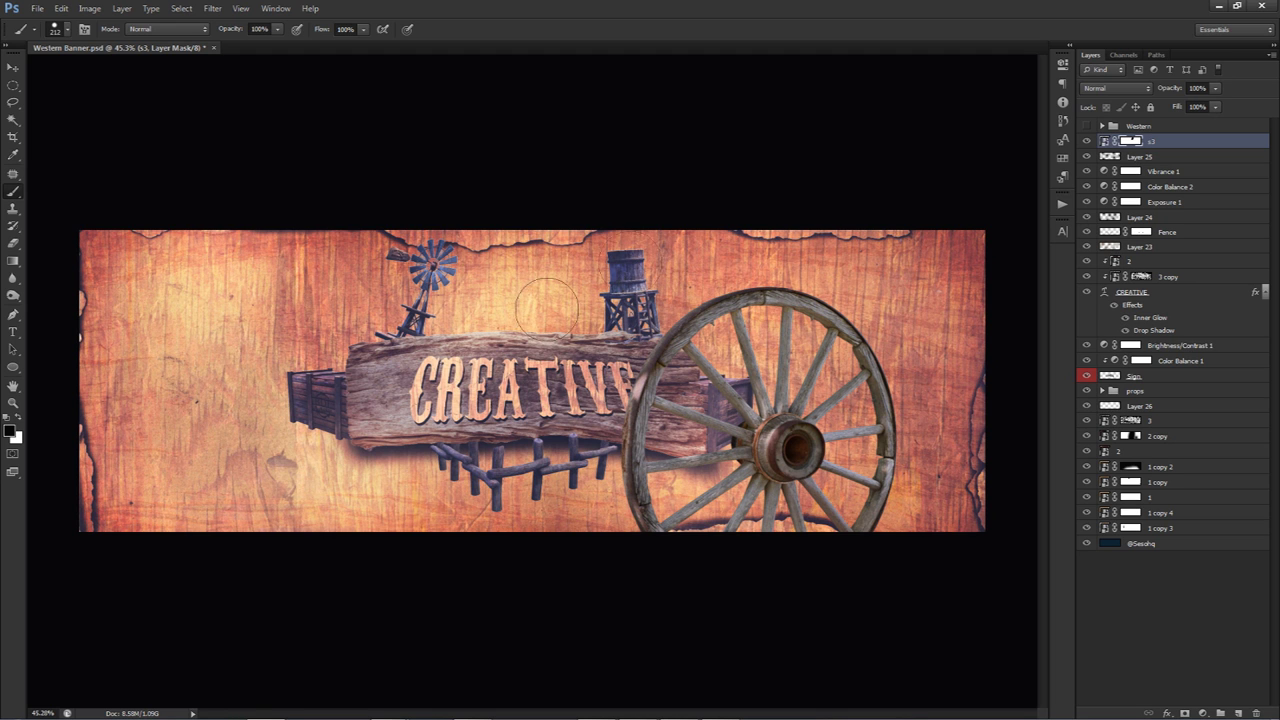
Duplicate the masked wagon wheel twice and arrange the three wheels in the banner's lower-right, upper-left and lower-left corners
key("ctrl+t")
left_click_drag(767, 434, 367, 282)
key("Return")
left_click_drag(271, 375, 259, 363)
key("ctrl+t")
left_click_drag(130, 60, 311, 500)
left_click_drag(232, 323, 246, 280)
left_click_drag(144, 289, 259, 550)
key("Return")
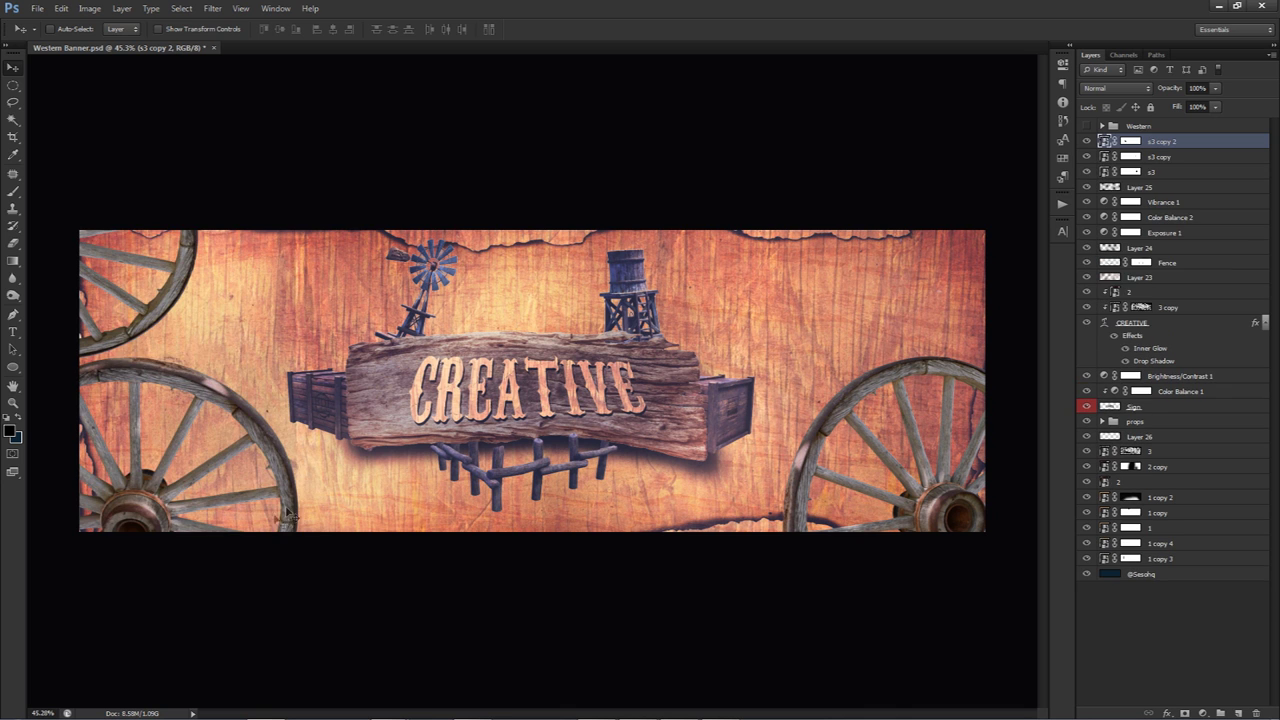
Shrink the s3 copy 2 wheel and tuck it into the banner's lower-left corner
key("ctrl+t")
left_click_drag(315, 353, 190, 356)
key("Return")
left_click_drag(290, 416, 302, 456)
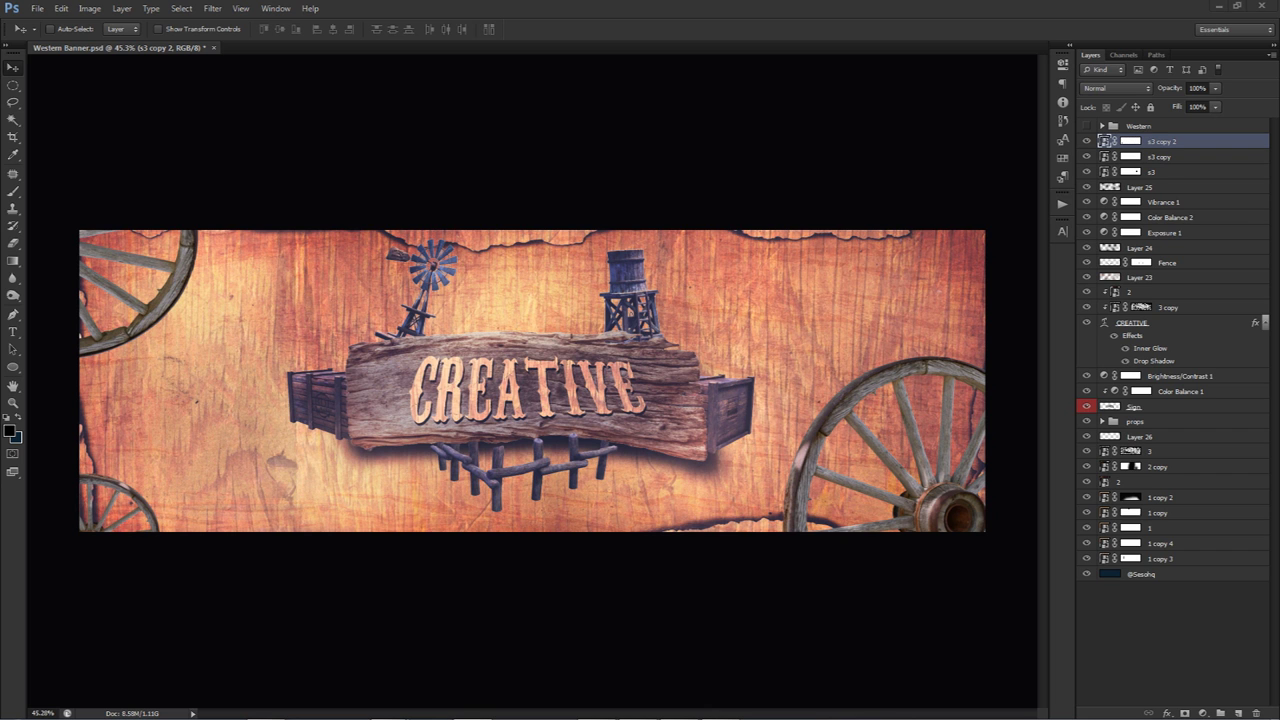
Place the revolver image s2 above the wheels and rasterize its layer
left_click_drag(900, 349, 663, 352)
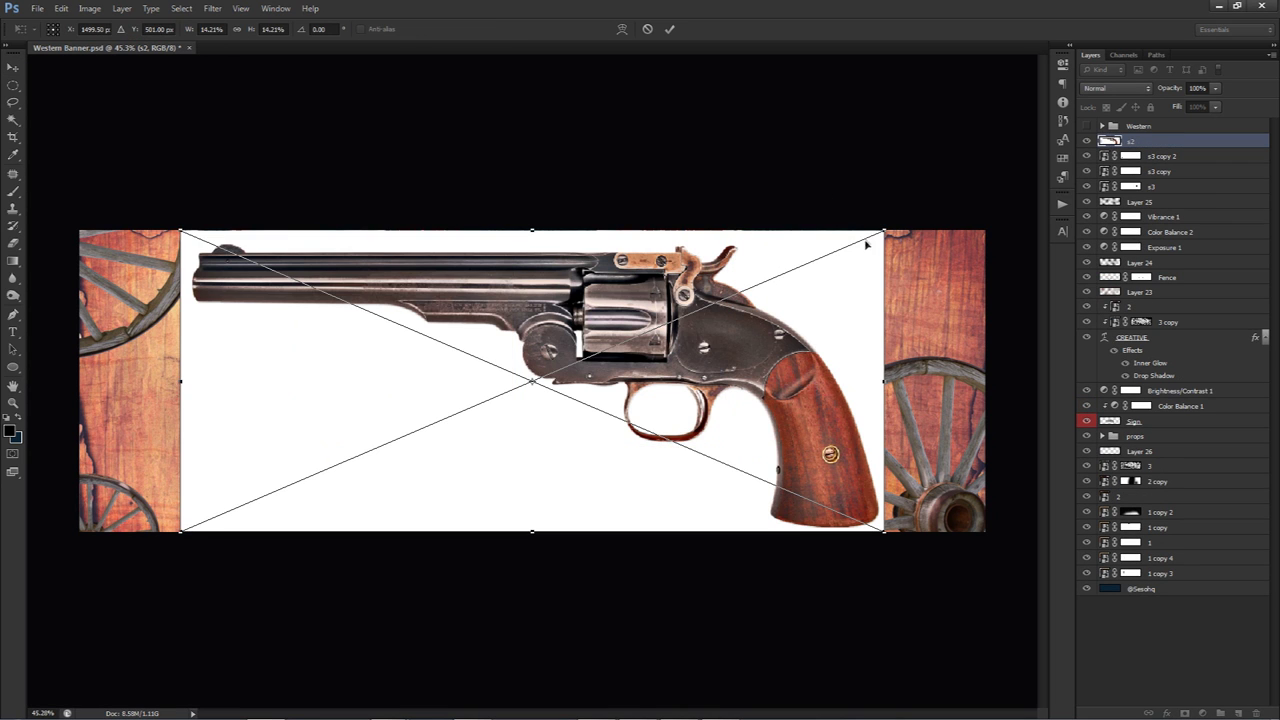
key("Return")
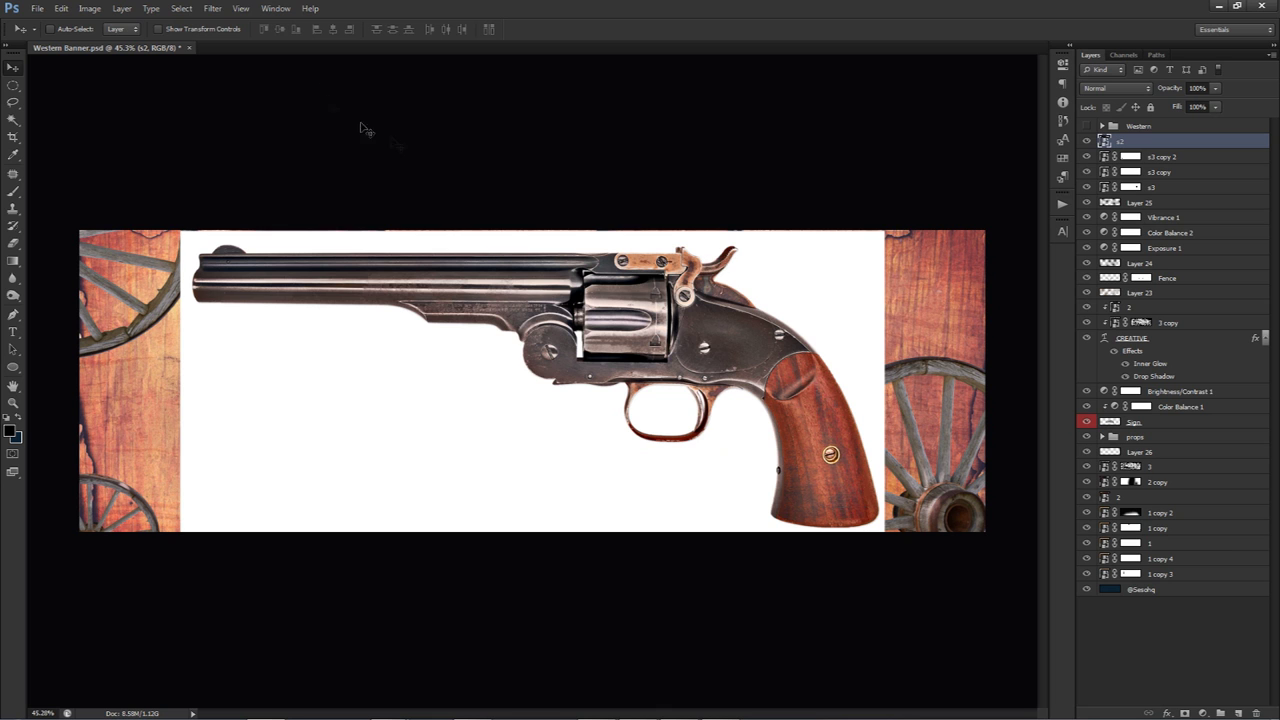
right_click(1150, 144)
left_click(1150, 280)
Select the revolver image's white background with Color Range and delete it
left_click(181, 8)
left_click(205, 123)
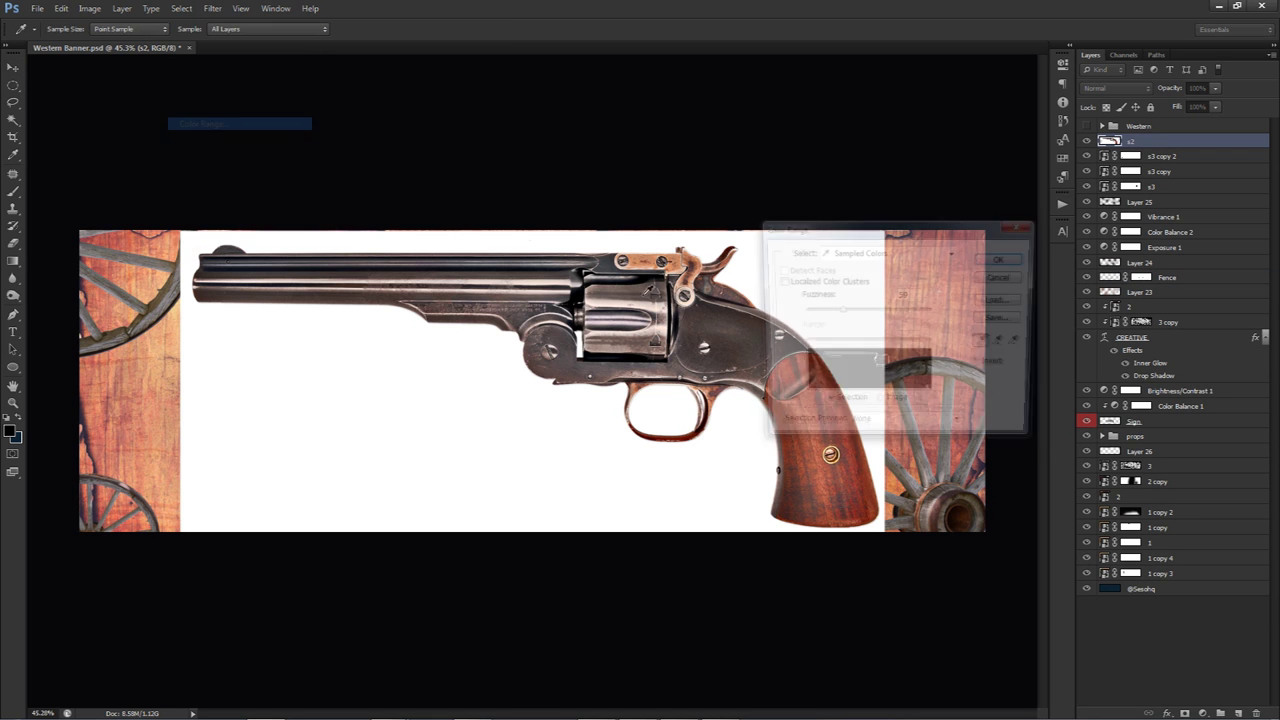
left_click(745, 263)
left_click(1003, 258)
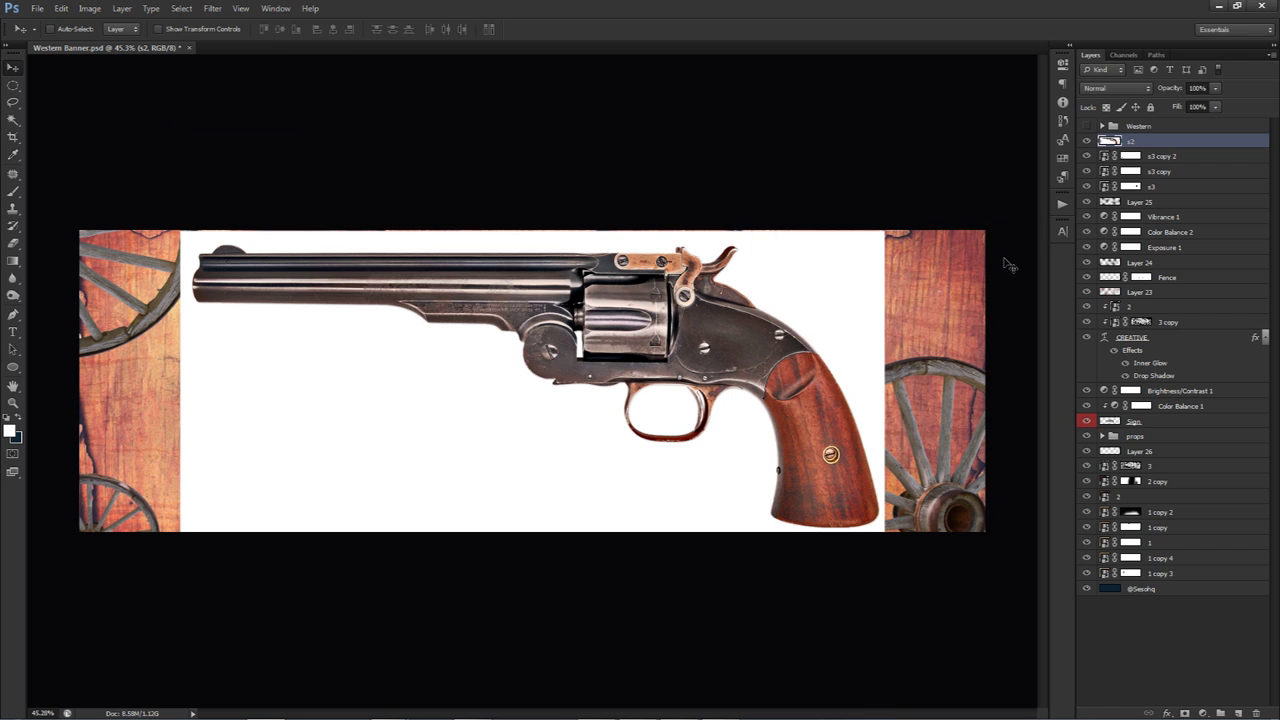
key("Delete")
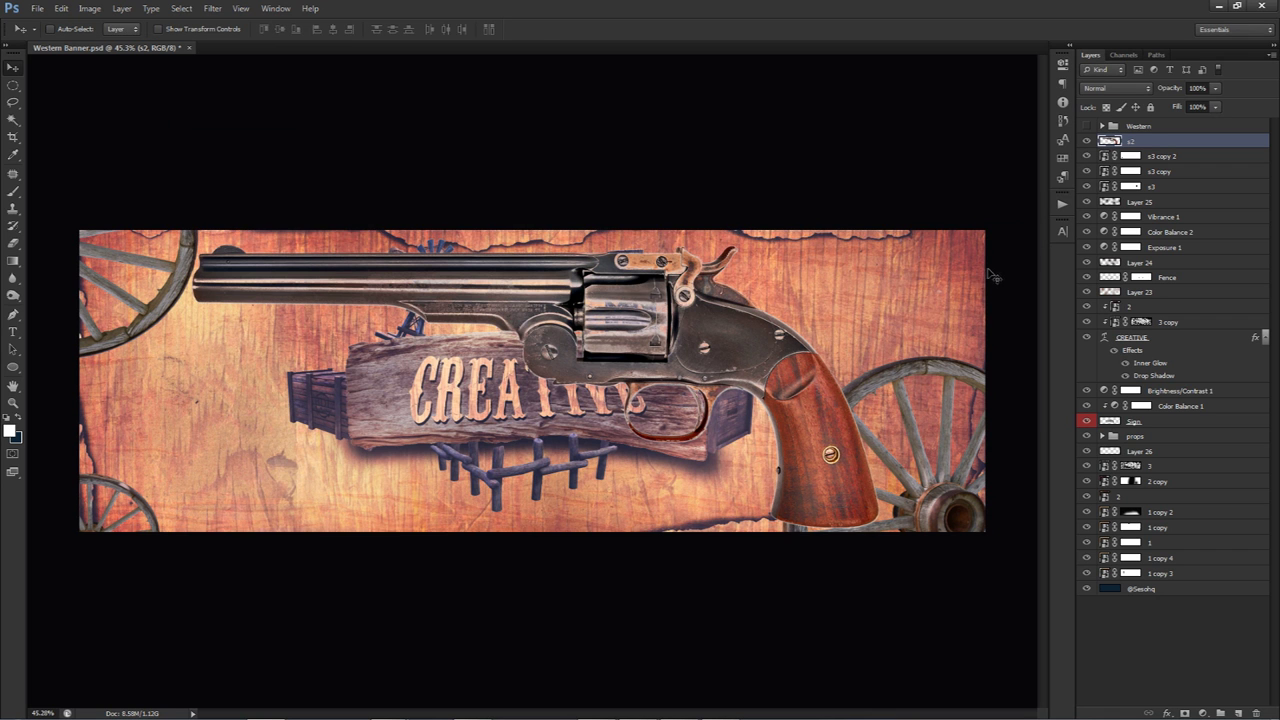
Scale the revolver down and move it over the small wheel in the banner's lower-left corner
key("ctrl+t")
left_click_drag(800, 270, 750, 262)
key("Return")
left_click_drag(750, 362, 324, 506)
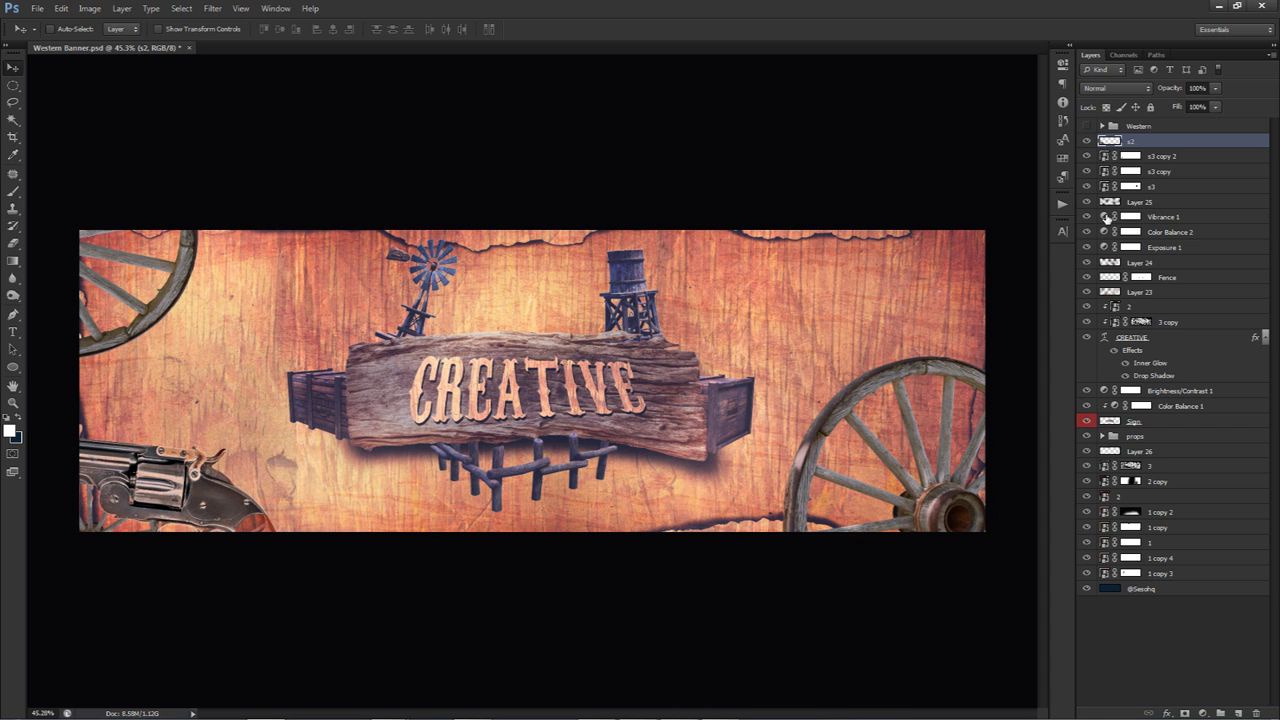
Add a Brightness/Contrast adjustment layer above the revolver with brightness -20 and contrast 40
left_click(1203, 709)
left_click(1180, 474)
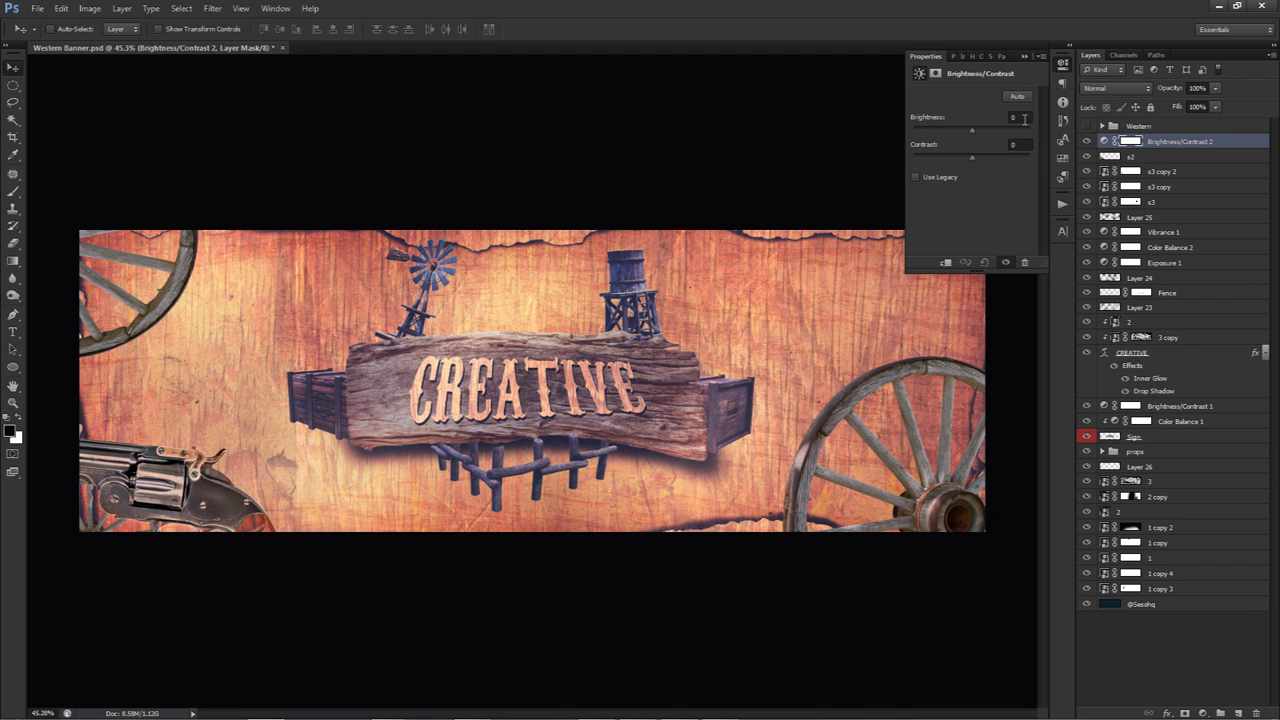
type("-20")
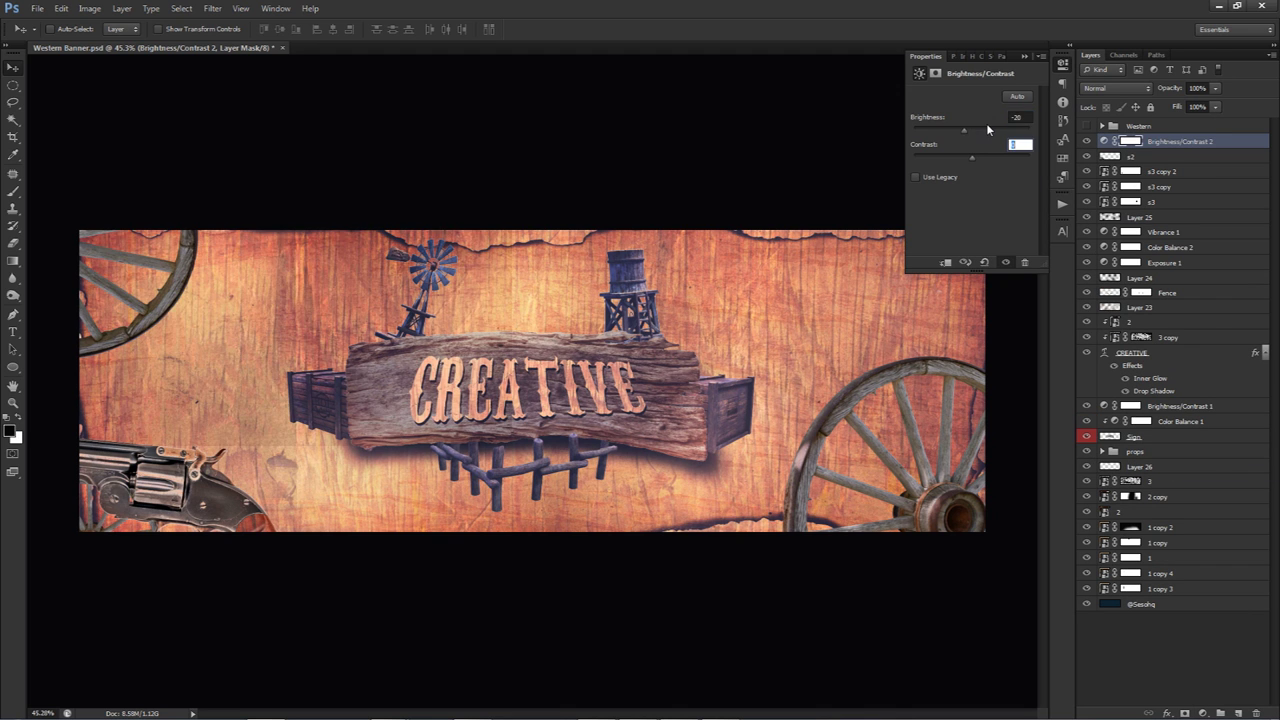
key("Tab")
type("40")
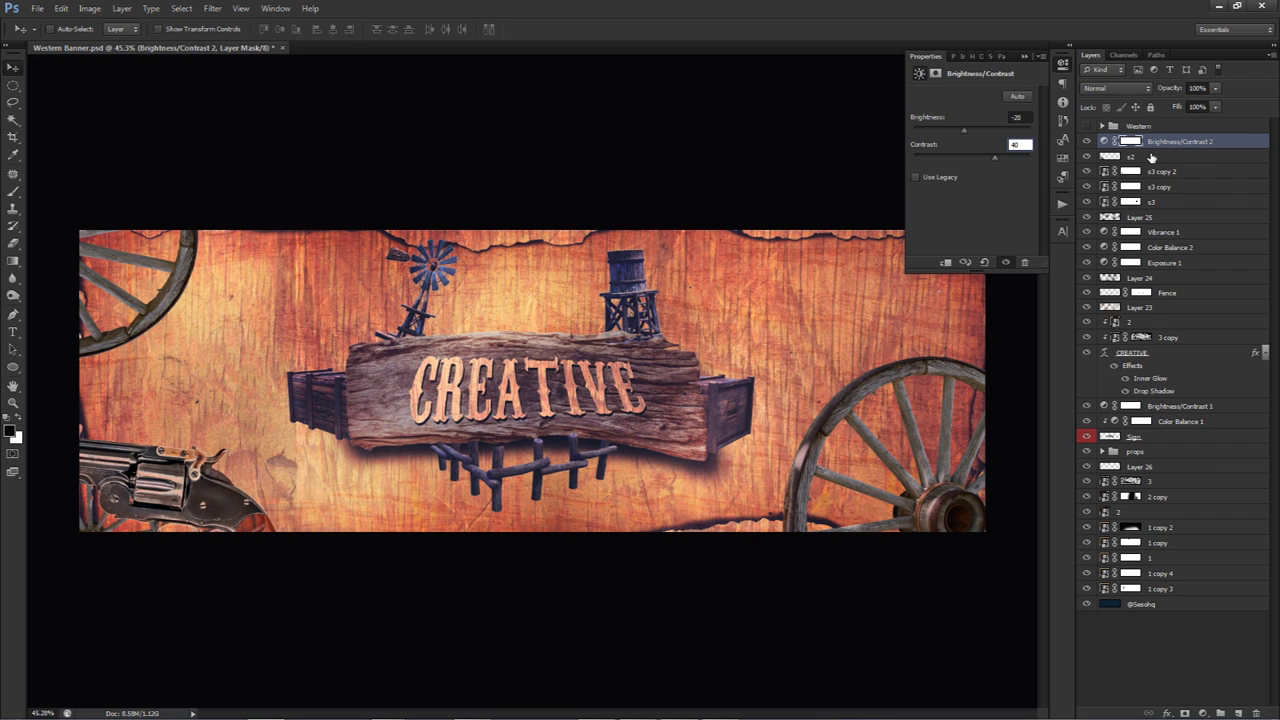
left_click(1165, 141)
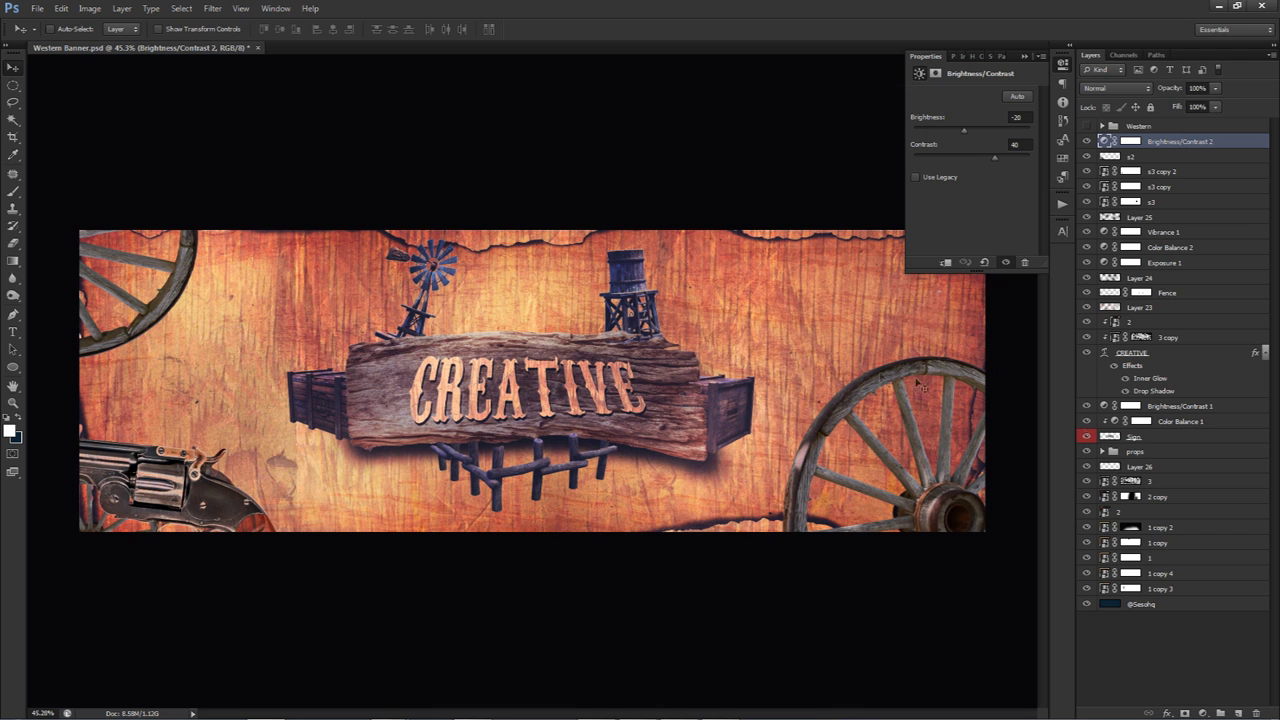
On a new layer, paint large soft dabs of sampled orange over the sign's left half and below its right end
left_click(1239, 712)
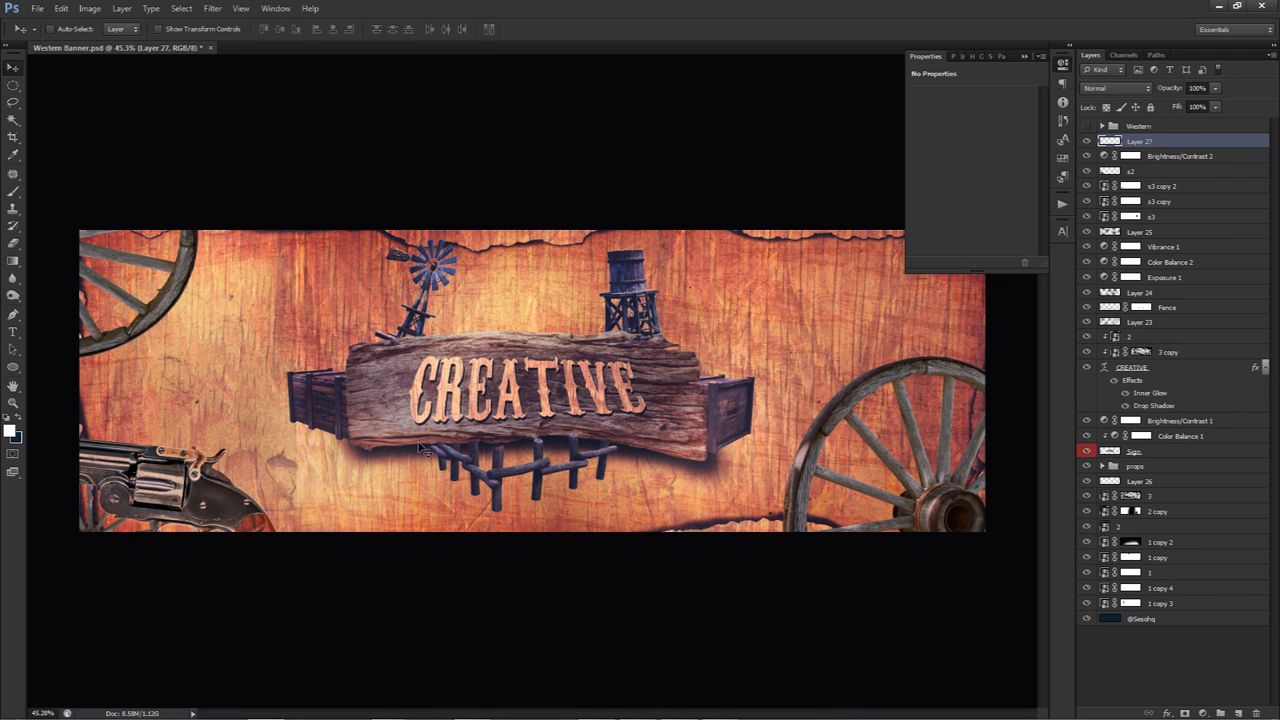
key("b")
mouse_move(391, 379)
left_mouse_down("alt")
mouse_move(368, 378)
mouse_move(380, 334)
mouse_move(366, 326)
mouse_move(380, 310)
mouse_move(408, 346)
mouse_move(429, 6)
mouse_move(405, 415)
left_mouse_up("alt")
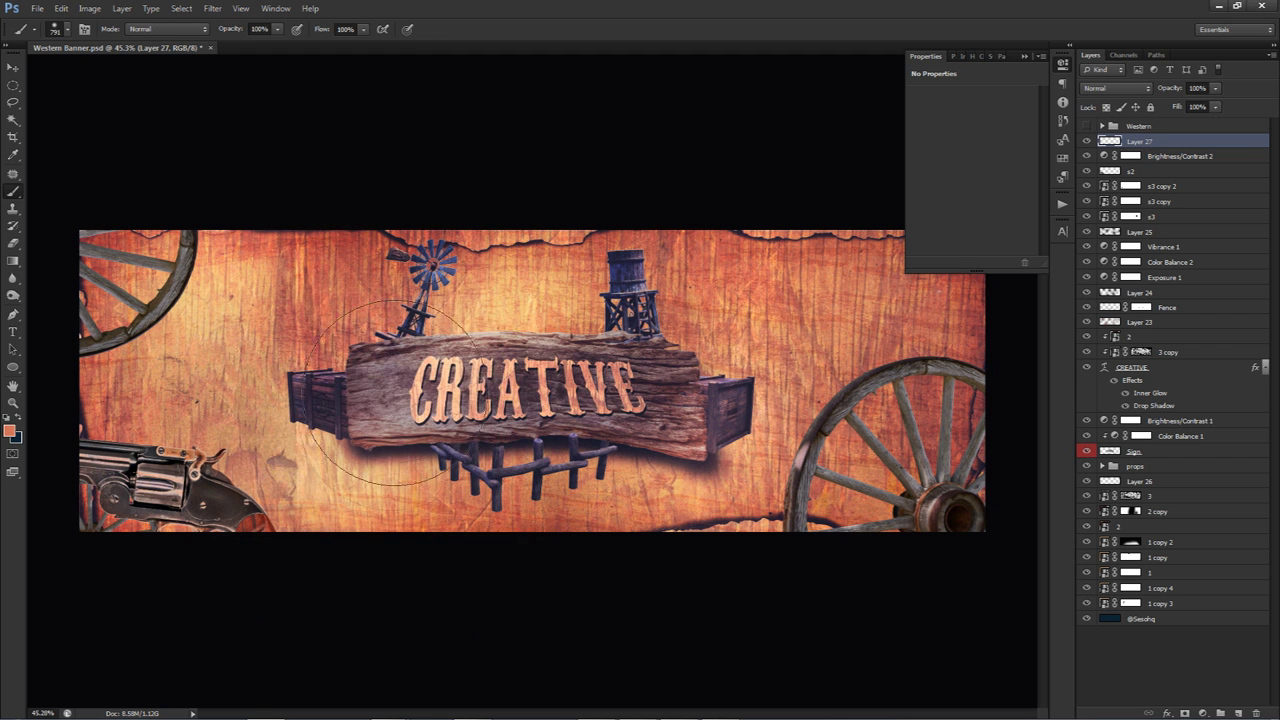
left_click(430, 378)
left_click(645, 470)
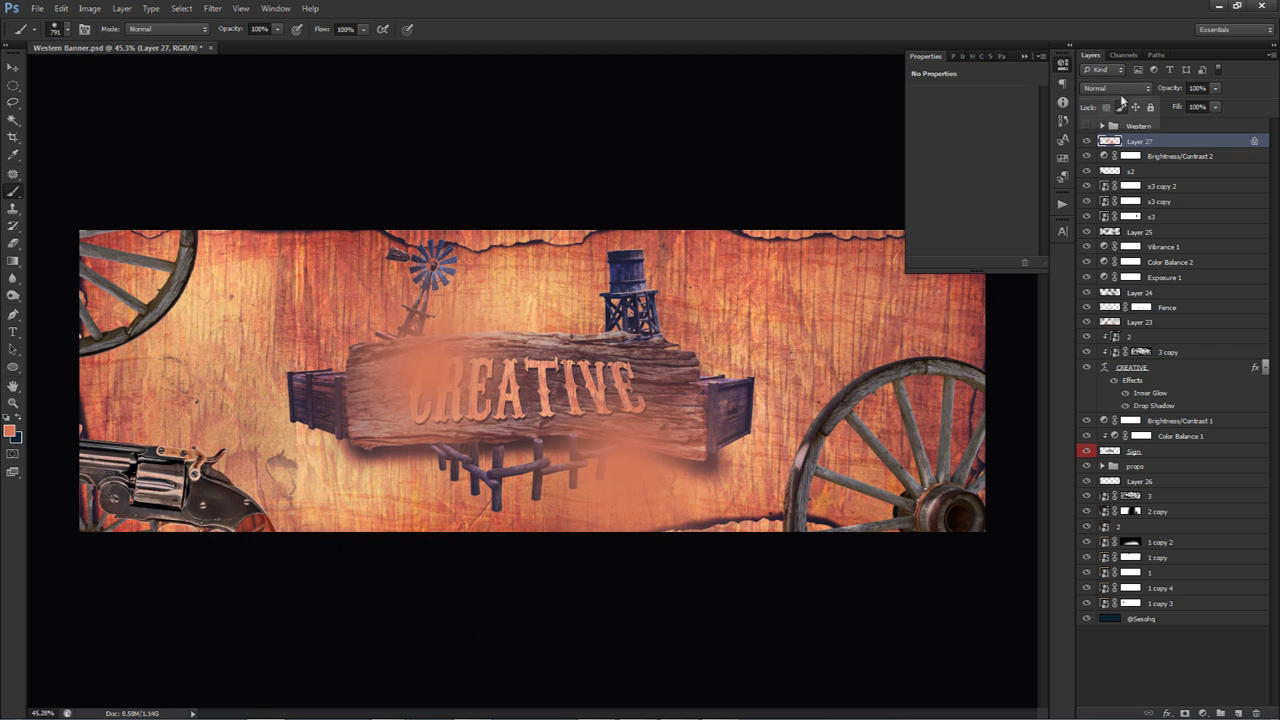
Blend the orange glow layer as Linear Dodge (Add) at 49% opacity and dab more glow around the large wheel's hub
left_click(1117, 88)
left_click(1122, 230)
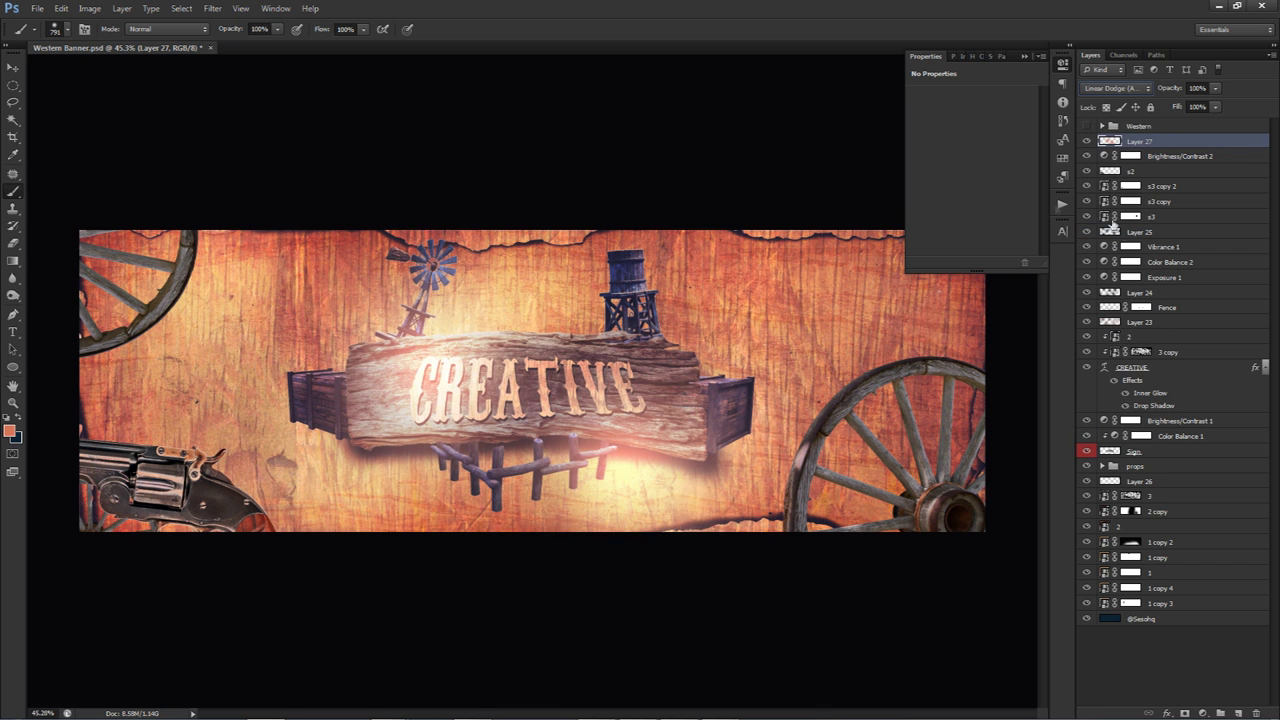
left_click_drag(1216, 92, 1180, 104)
left_click(901, 595)
left_click(925, 603)
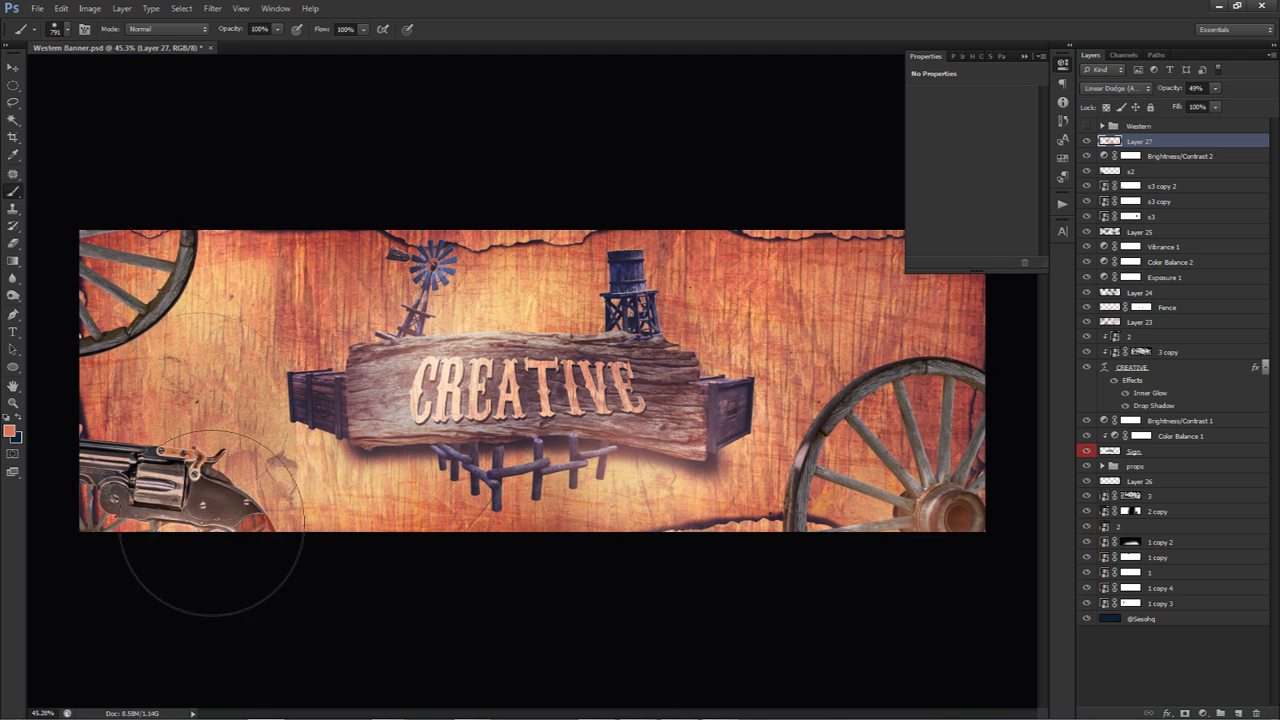
left_click(1064, 64)
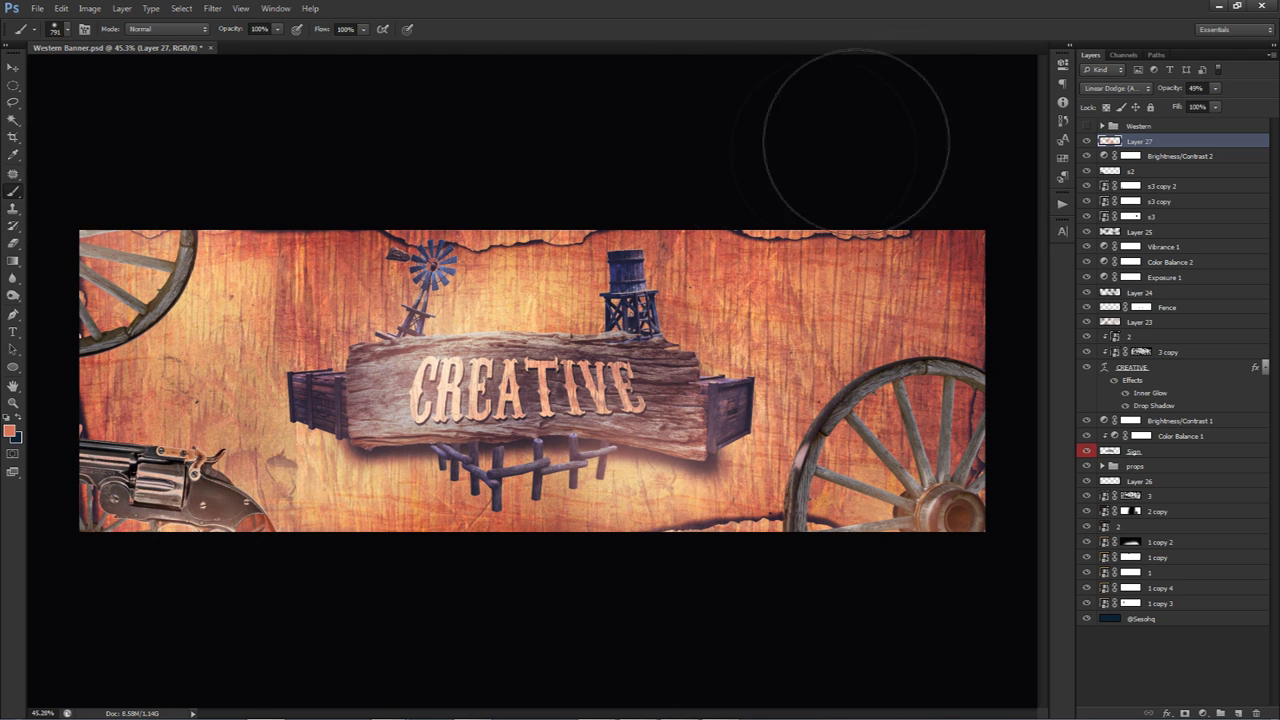
Add a new layer directly above Layer 19 inside the props group
left_click(1134, 484)
left_click(1100, 467)
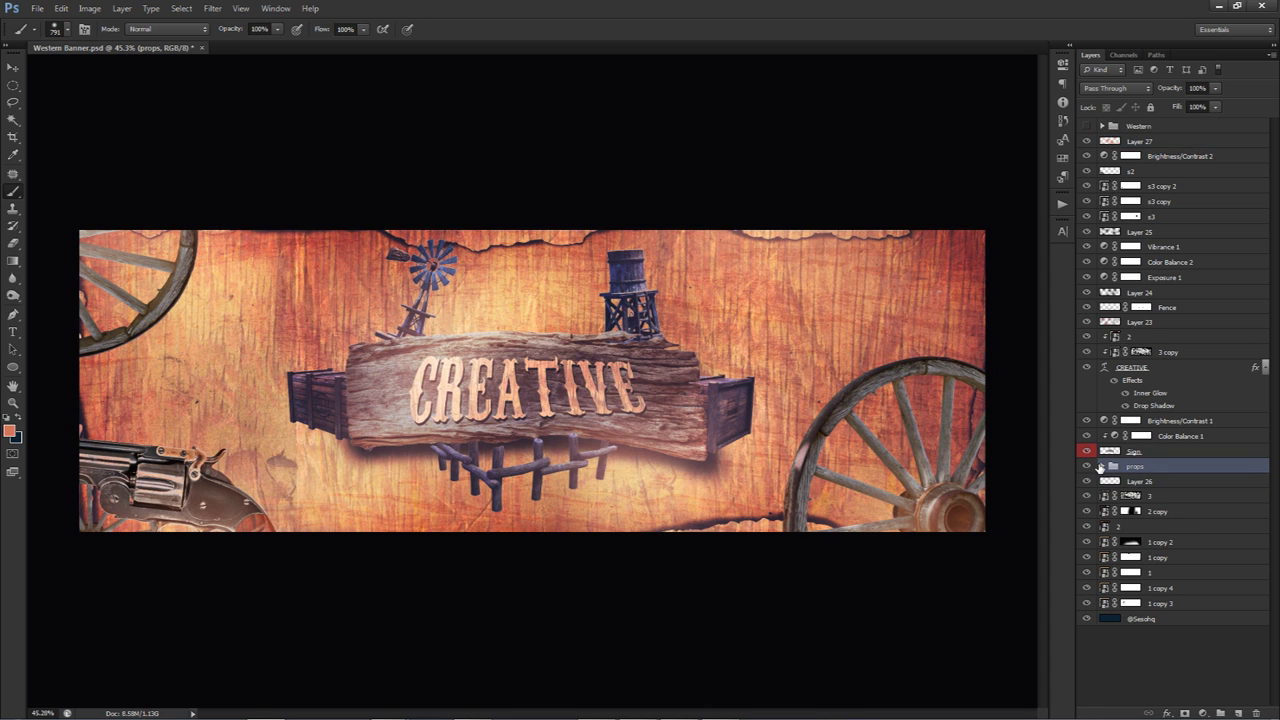
left_click(1101, 467)
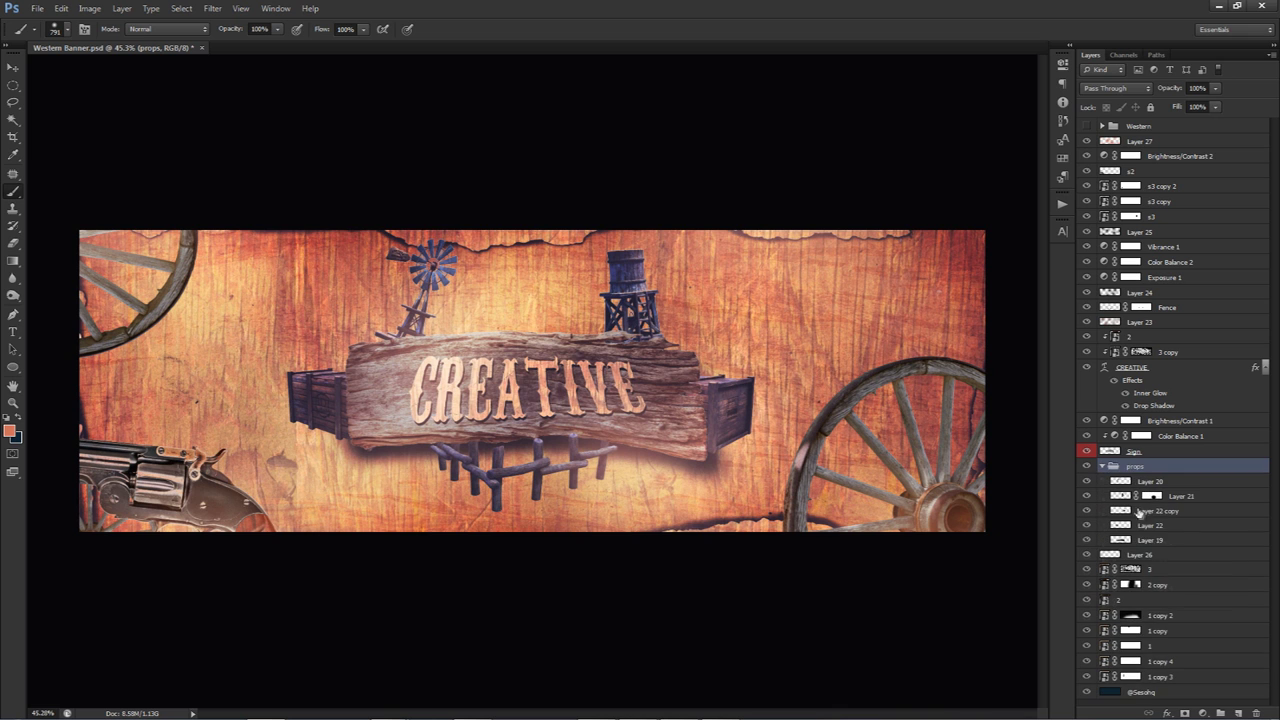
left_click(1153, 541)
left_click(1238, 713)
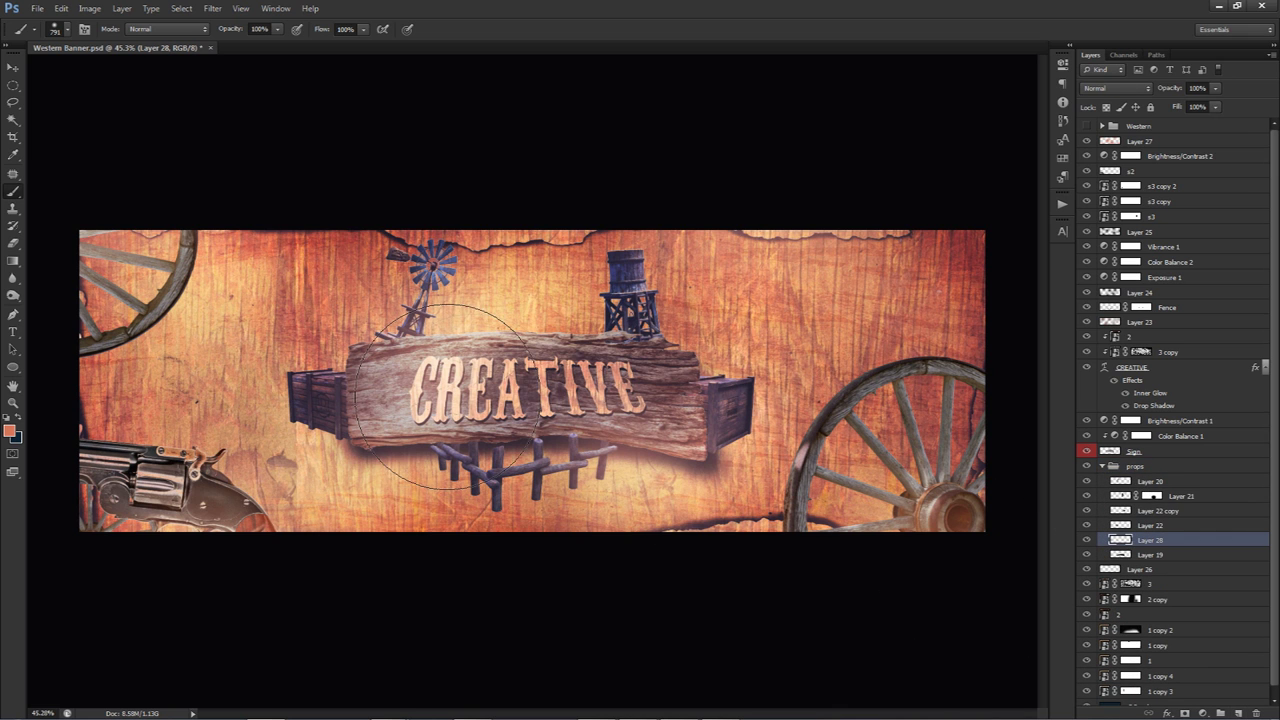
Set the foreground colour to black (000000) and brush soft shadows around the crates on both sides of the sign
key("x")
key("i")
left_click(8, 433)
left_click(871, 586)
left_click(1005, 417)
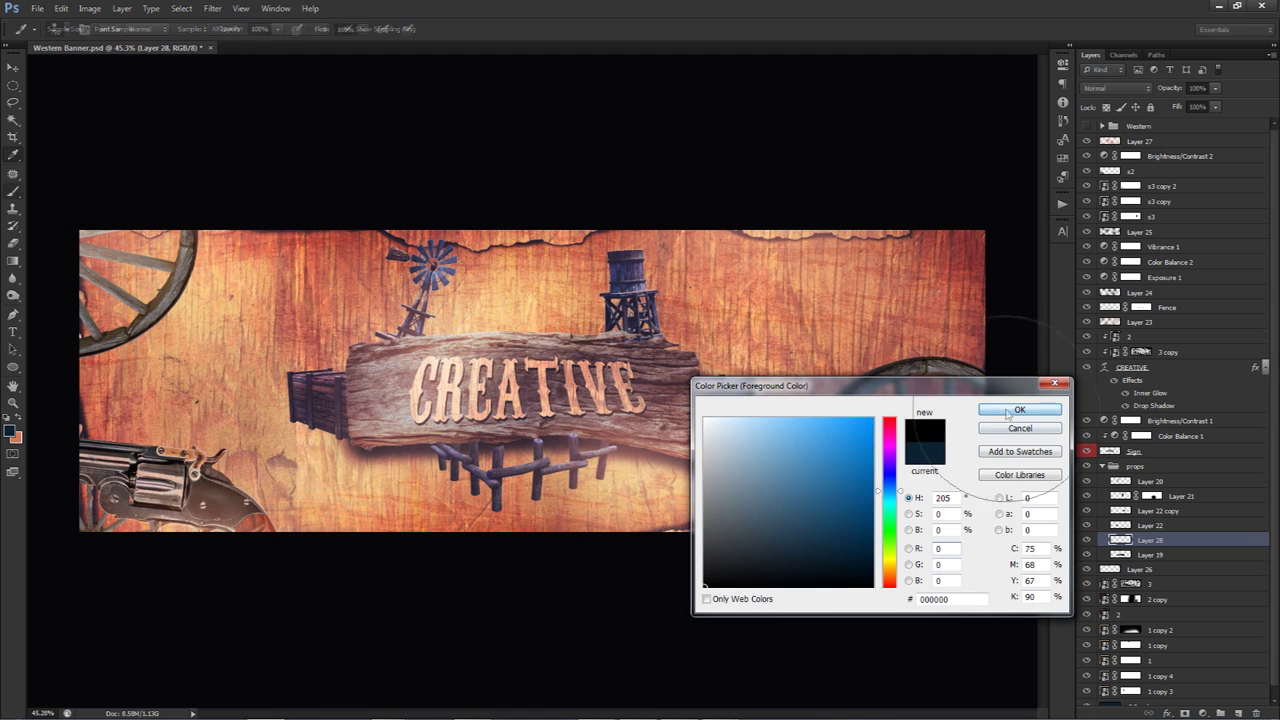
mouse_move(700, 460)
left_mouse_down("alt")
mouse_move(604, 442)
mouse_move(736, 442)
left_mouse_up("alt")
left_click_drag(345, 440, 306, 418)
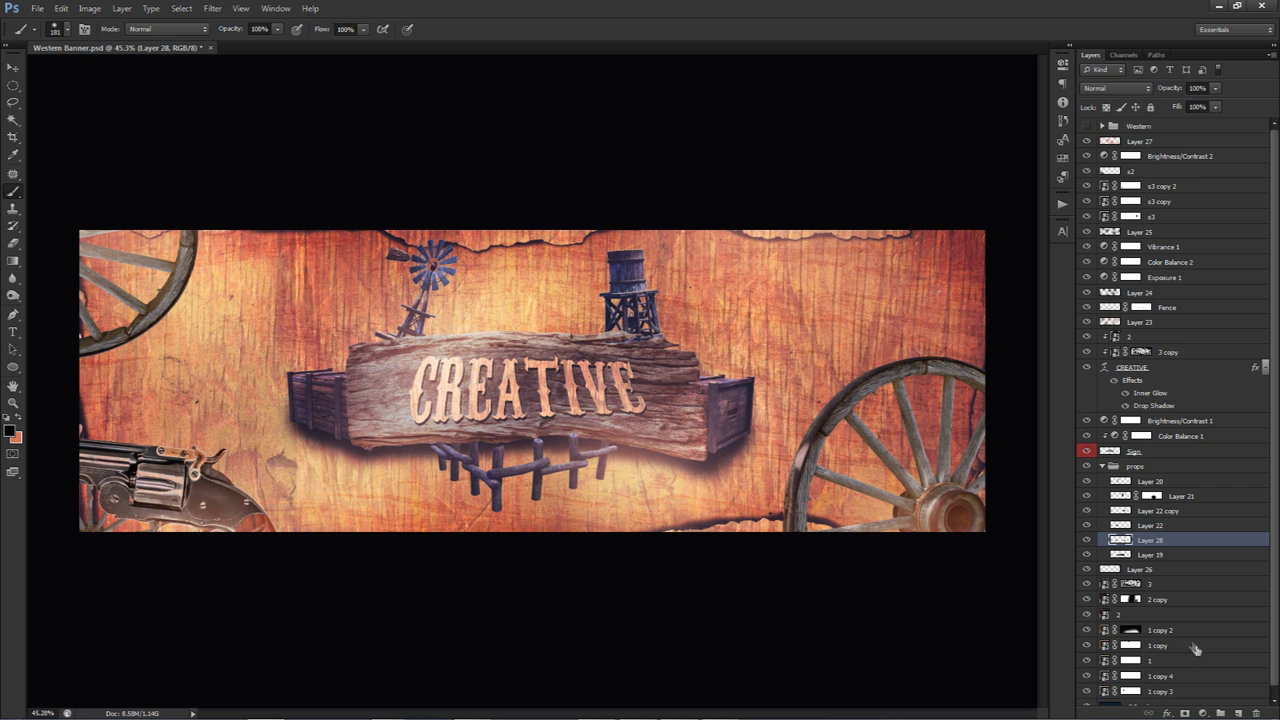
On another new layer, paint soft black shadows at the foot of each fence post below the sign
left_click(1238, 713)
scroll(512, 500, "up", 3)
left_click_drag(445, 485, 384, 461)
left_click(383, 459)
left_click(416, 485)
mouse_move(467, 515)
left_mouse_down()
mouse_move(472, 547)
mouse_move(522, 552)
left_mouse_up()
left_click_drag(635, 495, 620, 532)
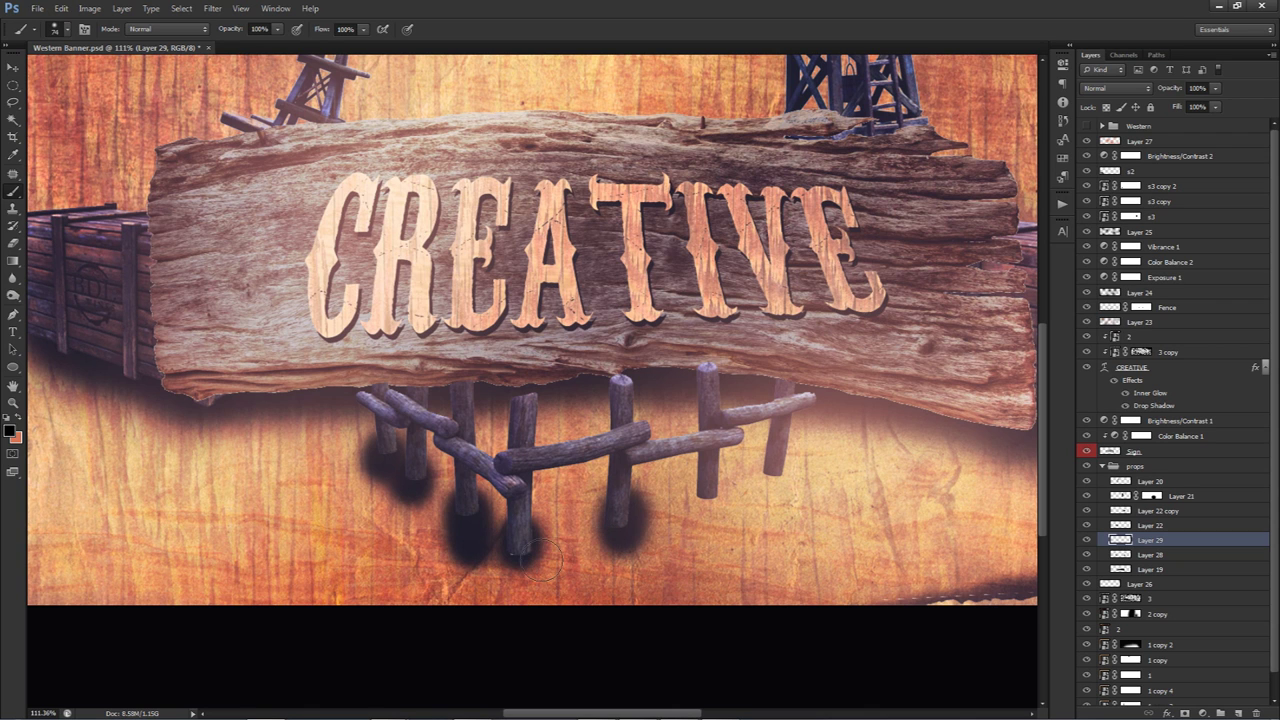
mouse_move(705, 478)
left_mouse_down()
mouse_move(712, 521)
mouse_move(787, 470)
mouse_move(770, 497)
mouse_move(797, 478)
left_mouse_up()
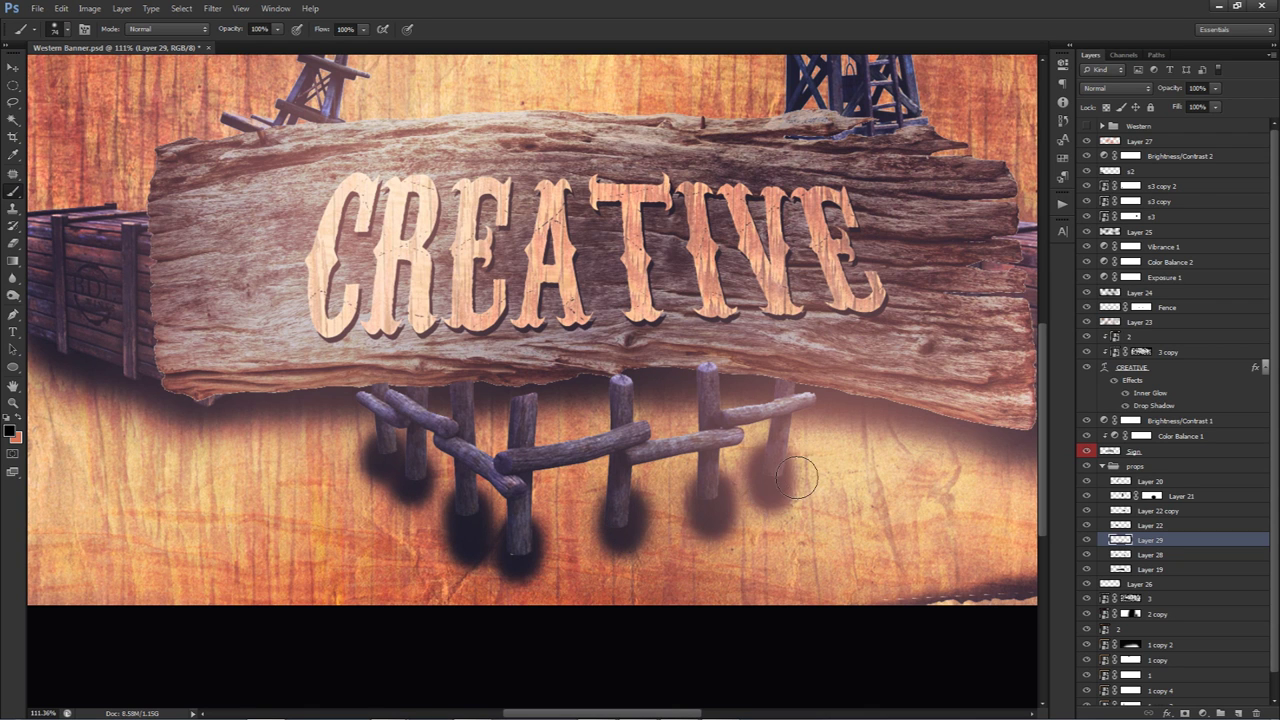
Lower the fence shadow layer's opacity to 30% and soften the shadows under the front posts with the Eraser
left_click(1216, 88)
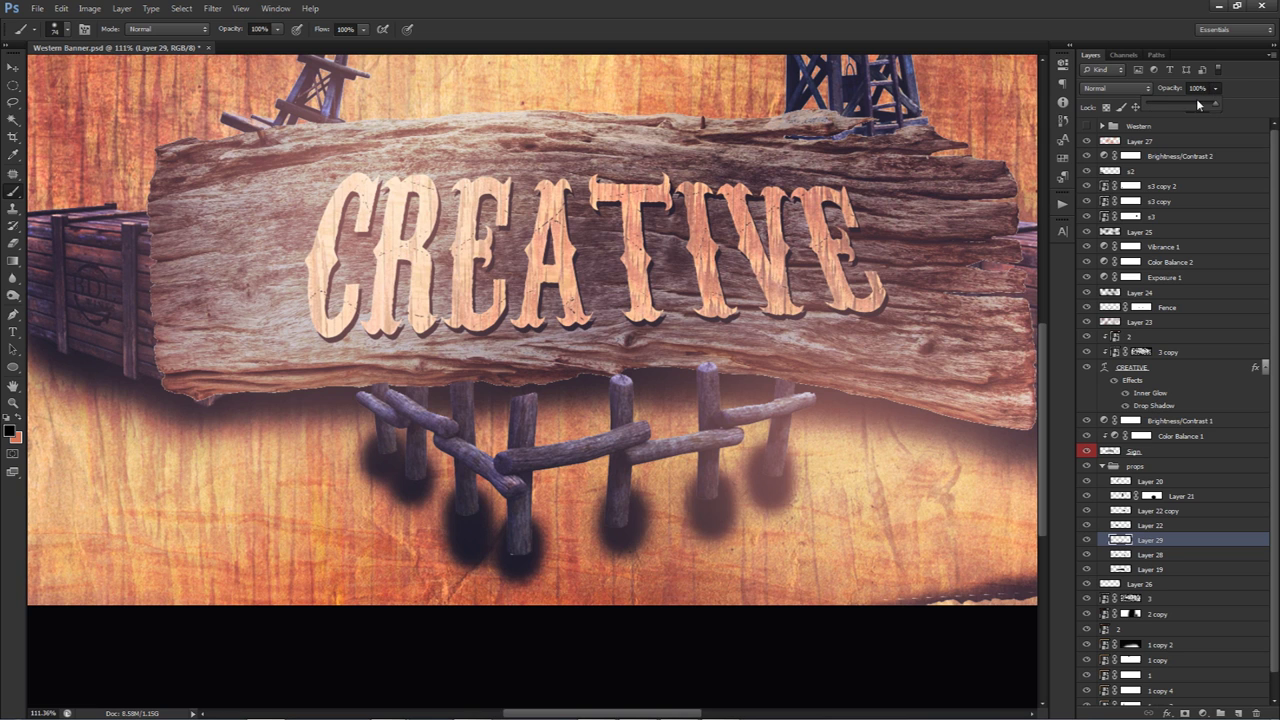
left_click_drag(1175, 102, 1169, 106)
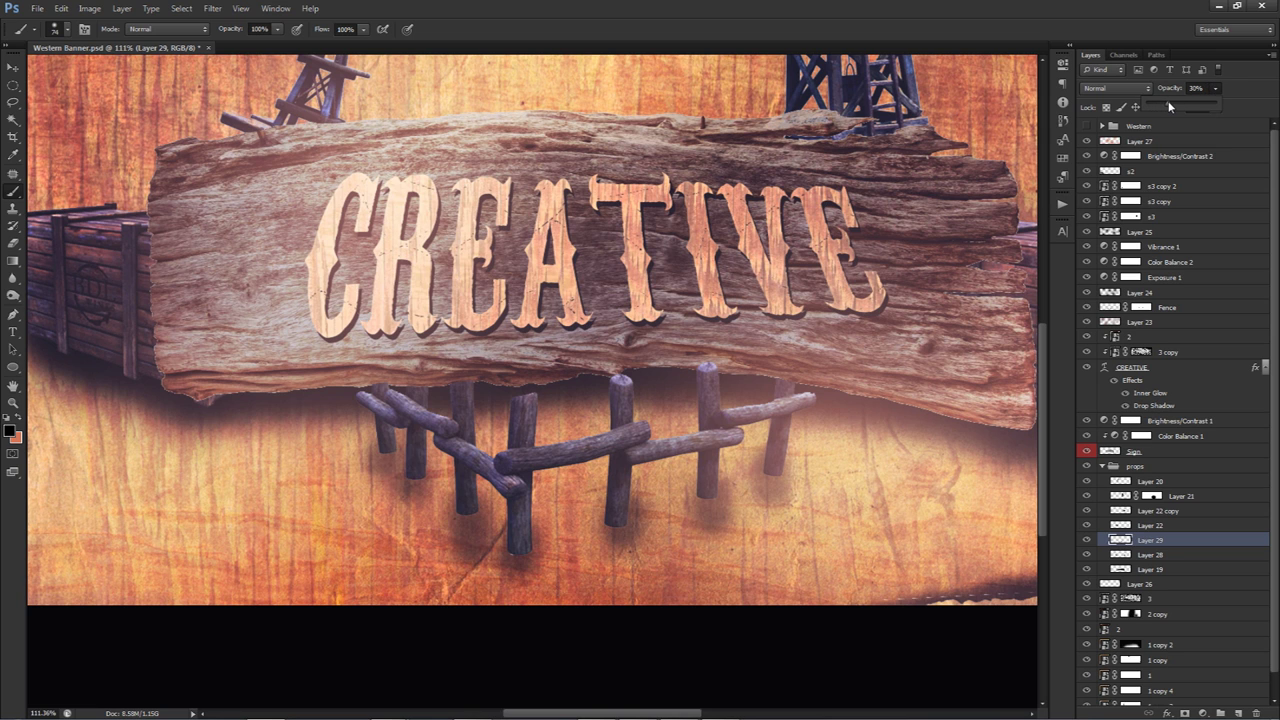
key("v")
key("e")
left_click_drag(510, 545, 472, 553)
scroll(732, 538, "down", 6)
scroll(800, 530, "down", 2)
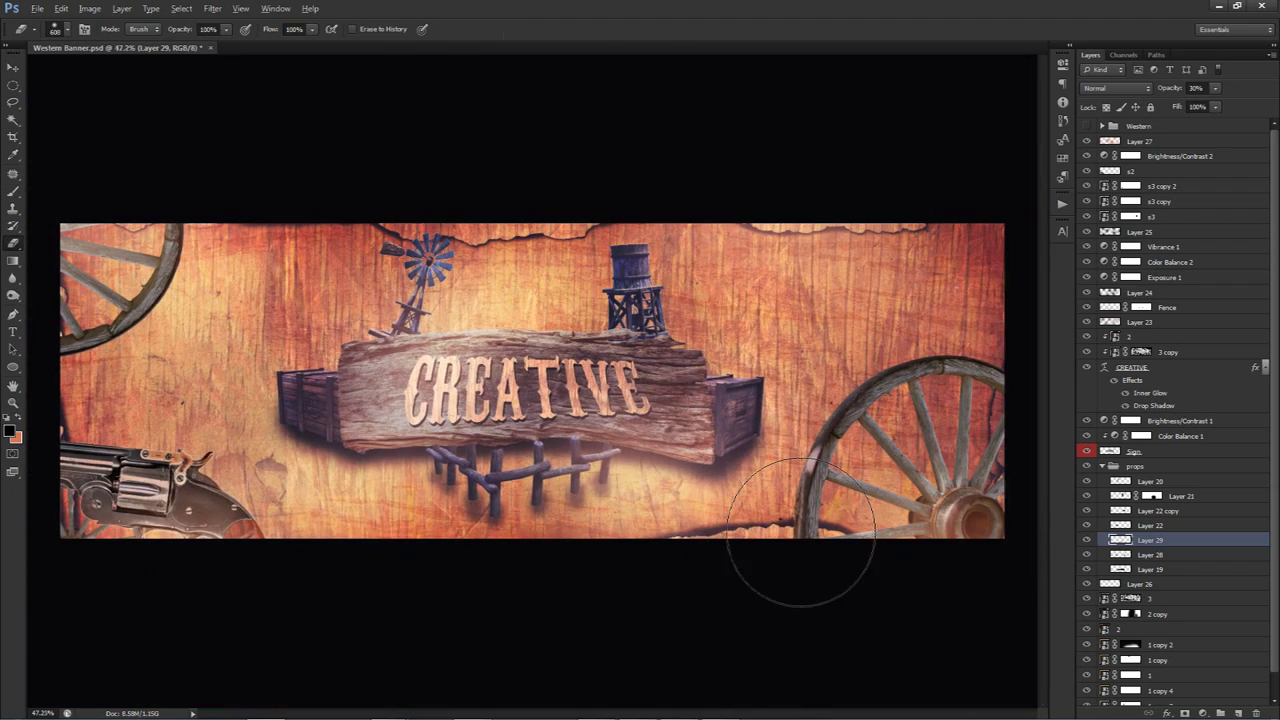
key("v")
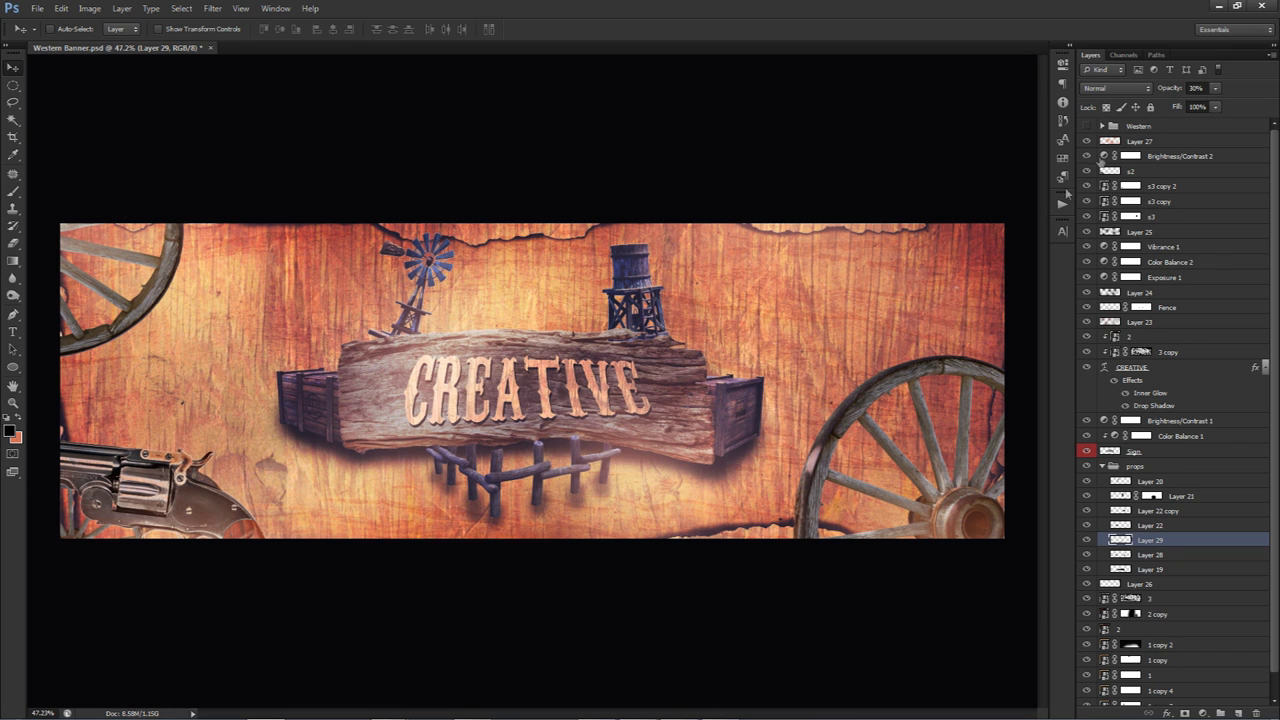
Duplicate all layers from Layer 27 down to the bottom background layer and merge the copies into one layer
left_click(1124, 141)
scroll(1160, 400, "down", 1)
left_click(1163, 700, "shift")
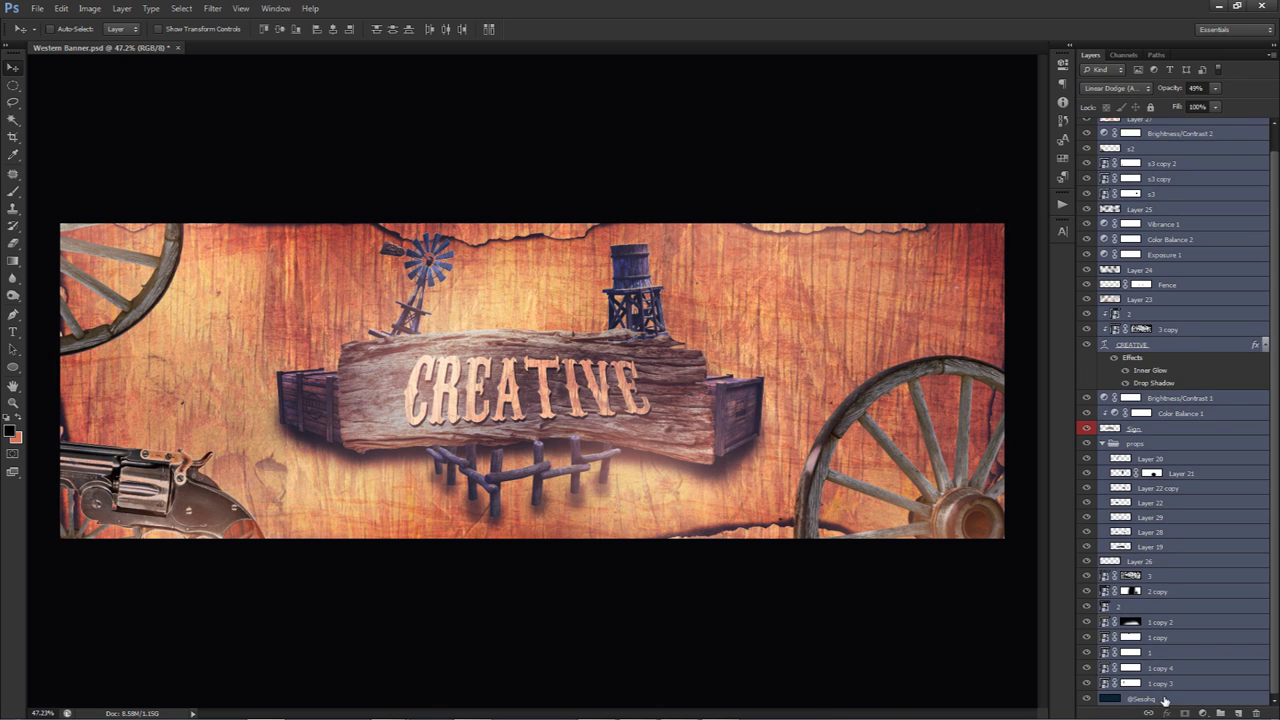
key("ctrl+j")
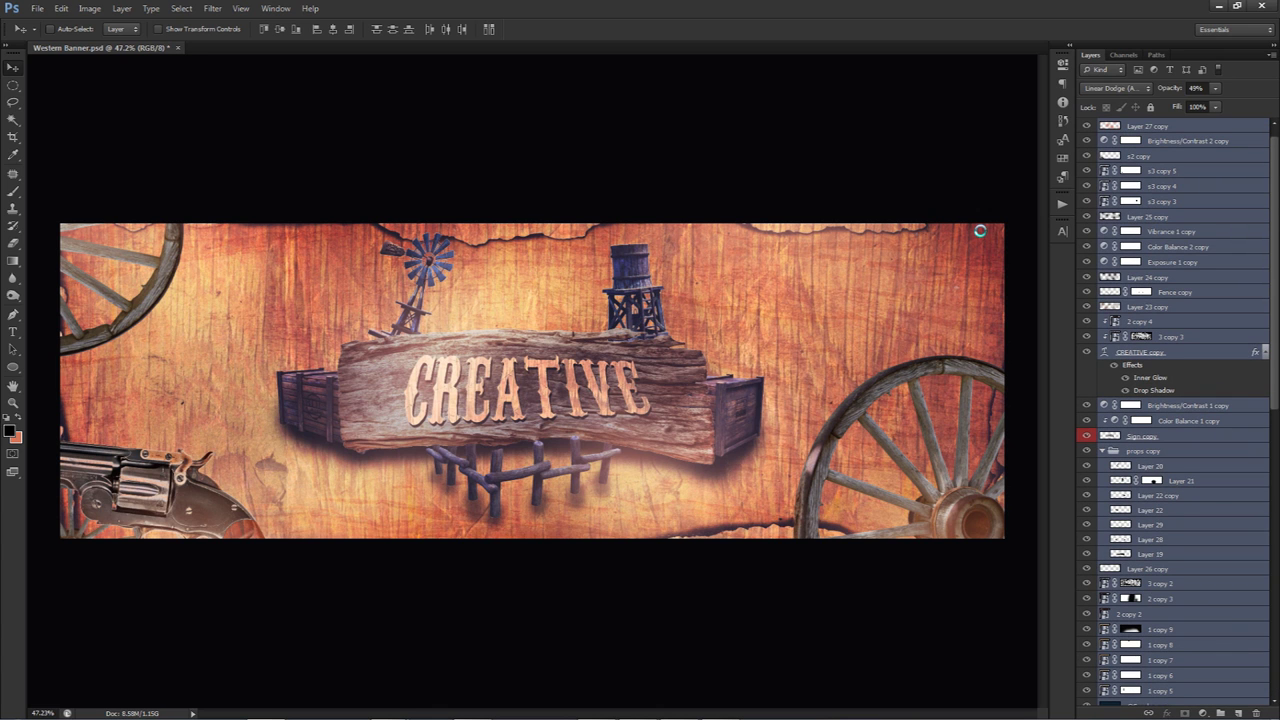
key("ctrl+e")
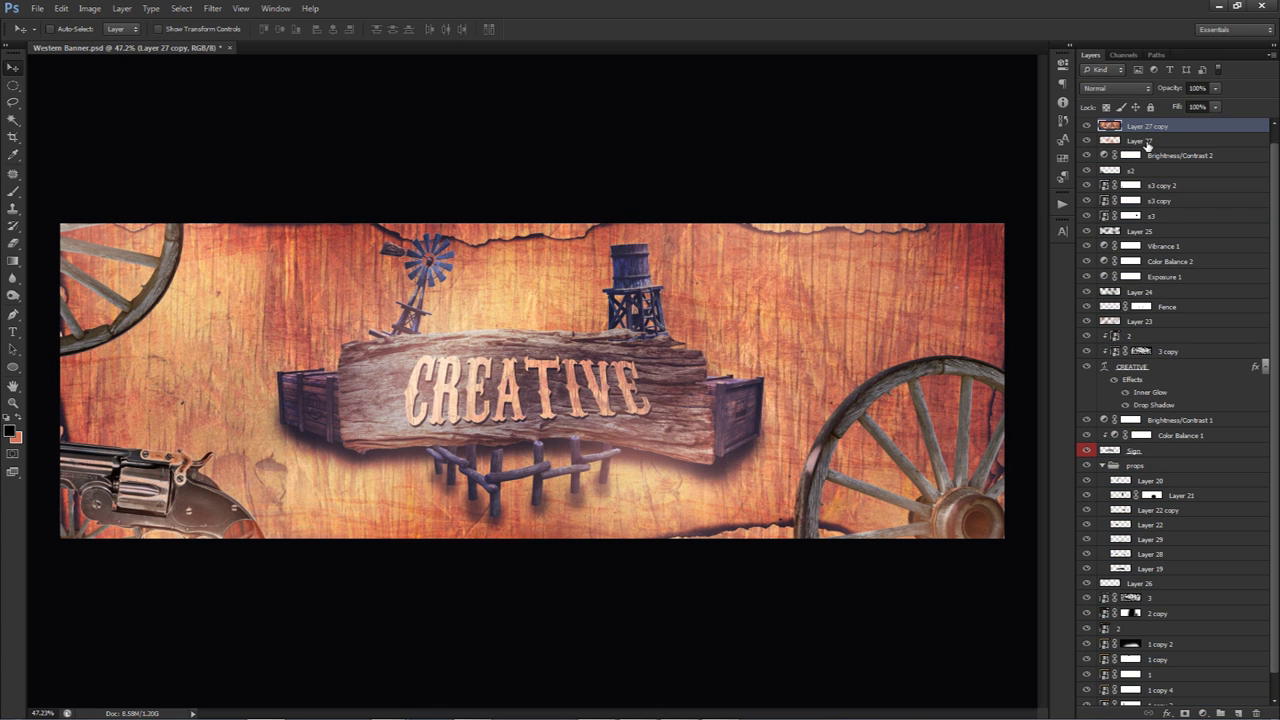
left_click(1148, 143)
scroll(1165, 216, "up", 1)
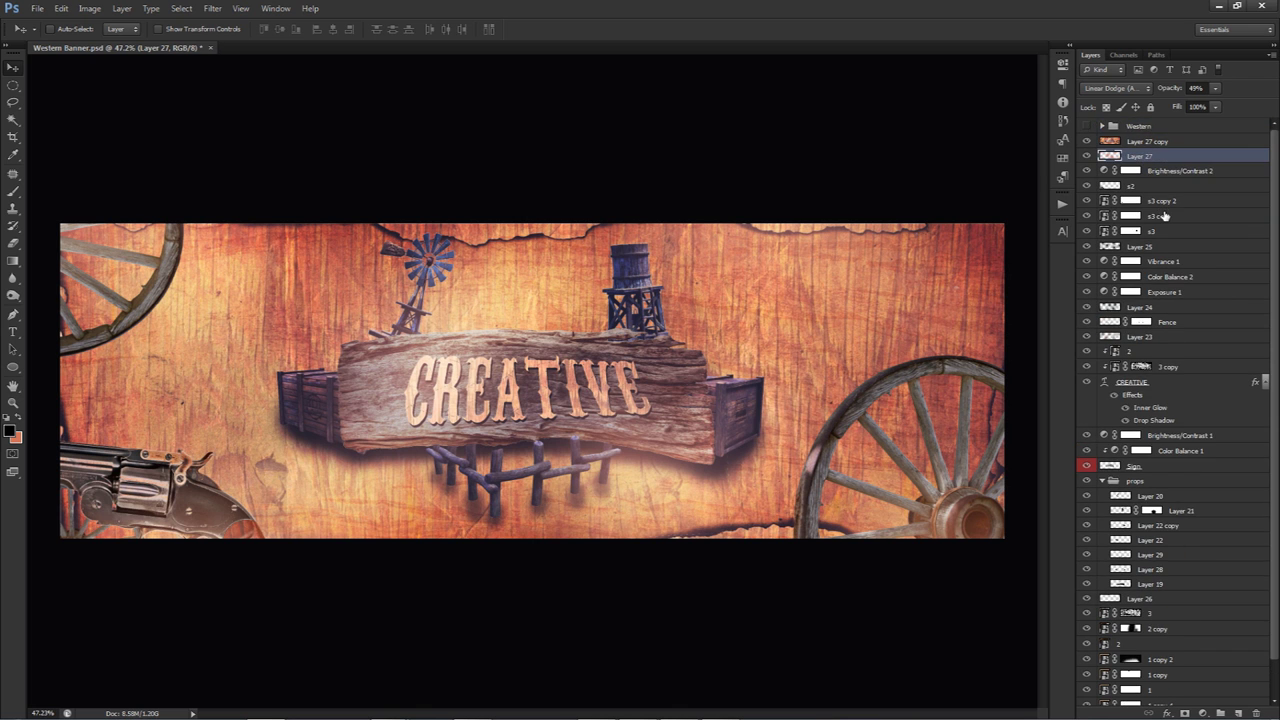
scroll(1165, 216, "down", 1)
left_click(1158, 698, "shift")
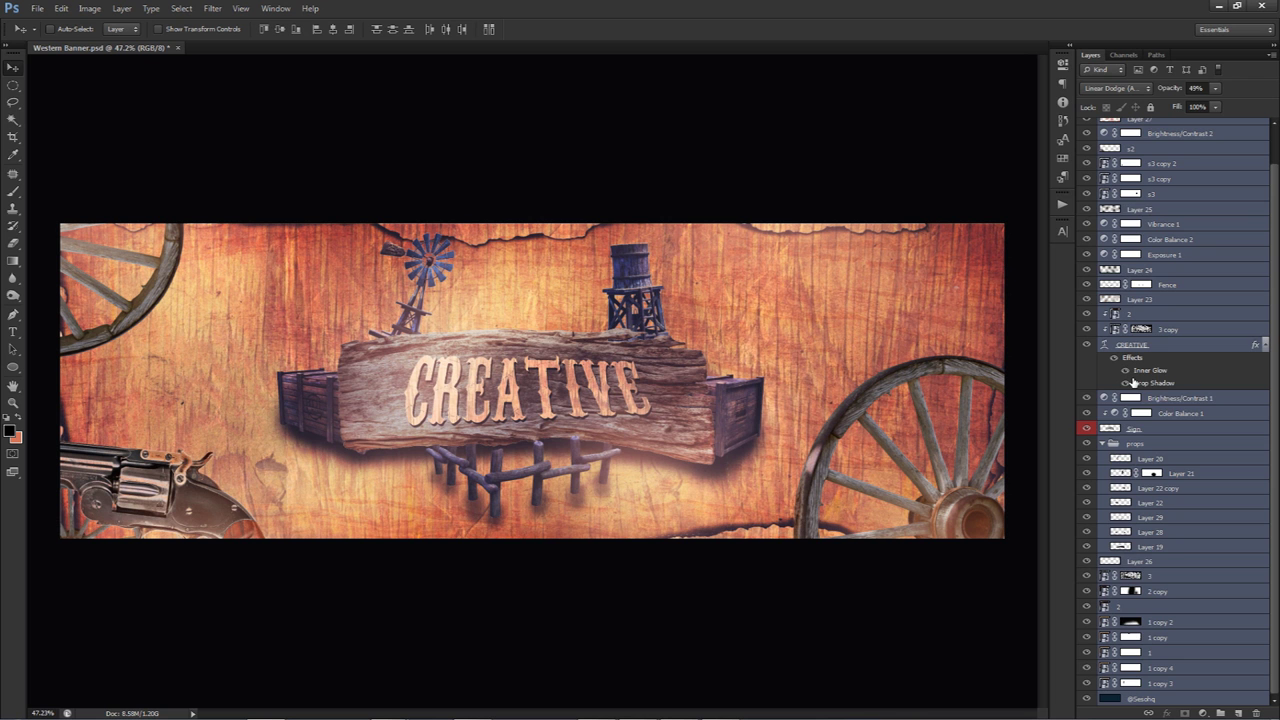
scroll(1152, 363, "up", 1)
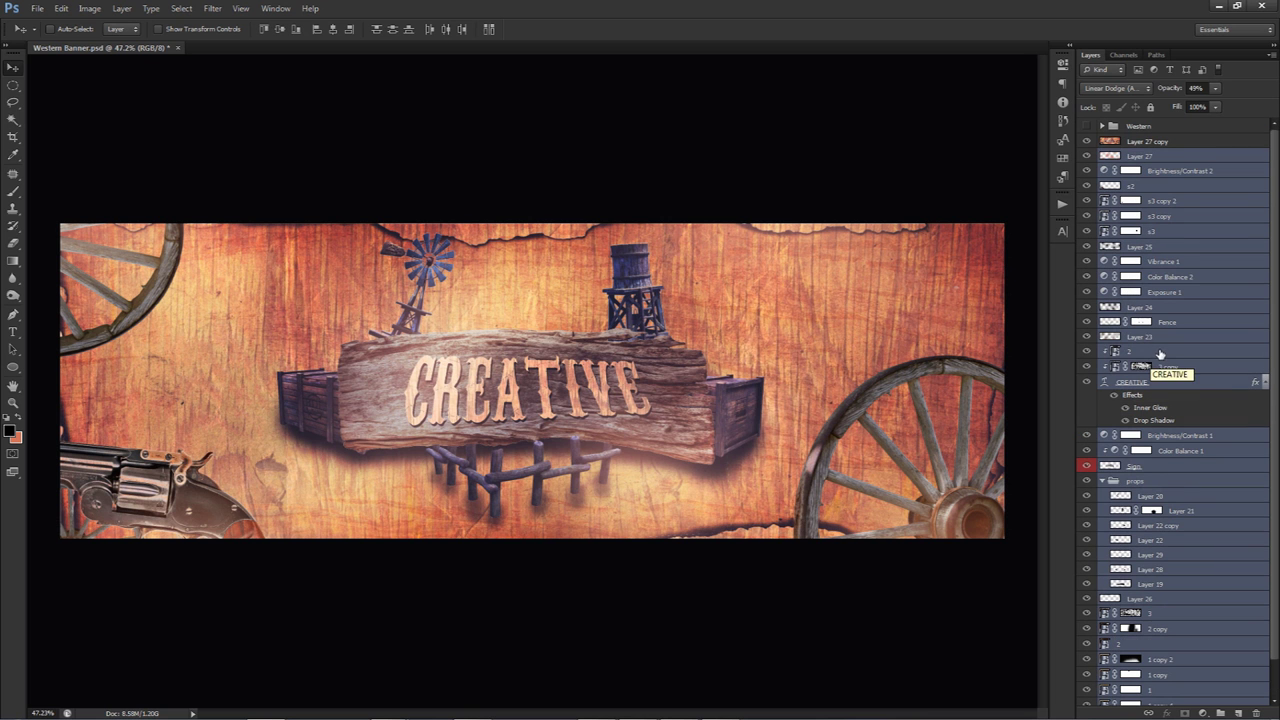
left_click(1128, 143)
mouse_move(670, 290)
left_mouse_down()
mouse_move(600, 340)
mouse_move(672, 265)
mouse_move(678, 275)
left_mouse_up()
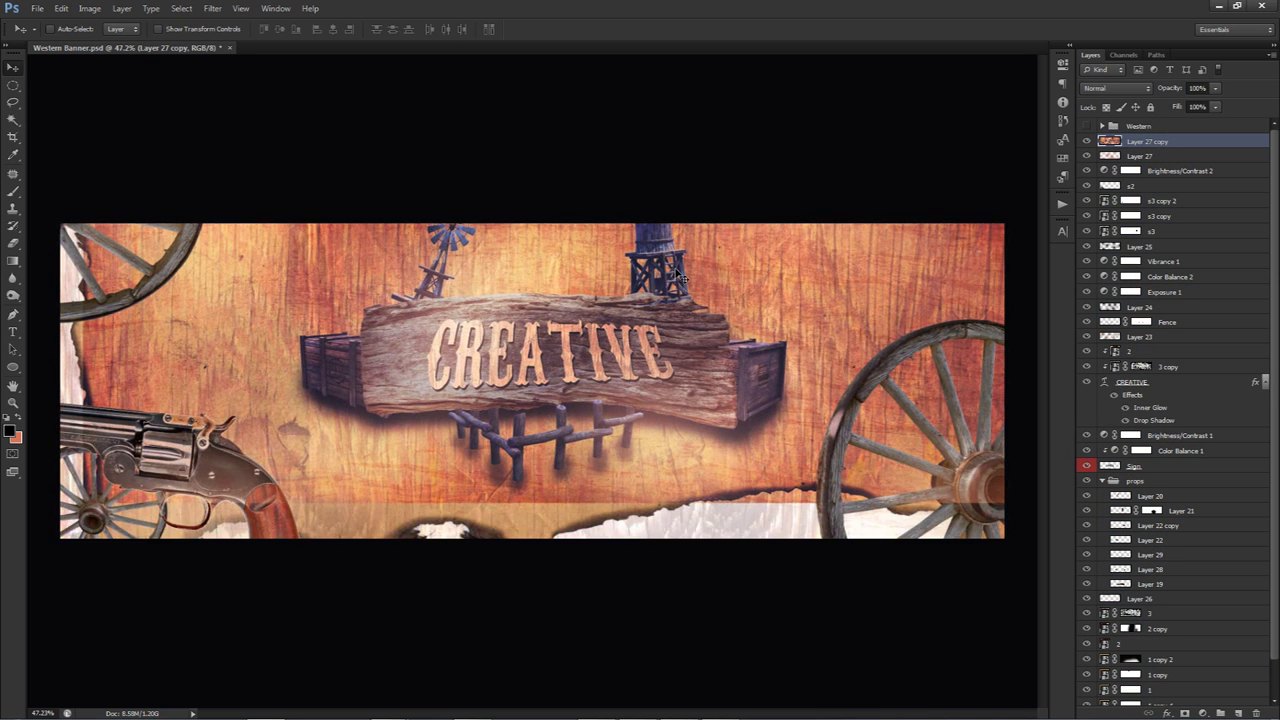
key("ctrl+z")
Apply a Lens Blur with radius 10 and blade curvature 29 to the merged copy
left_click(212, 8)
mouse_move(240, 145)
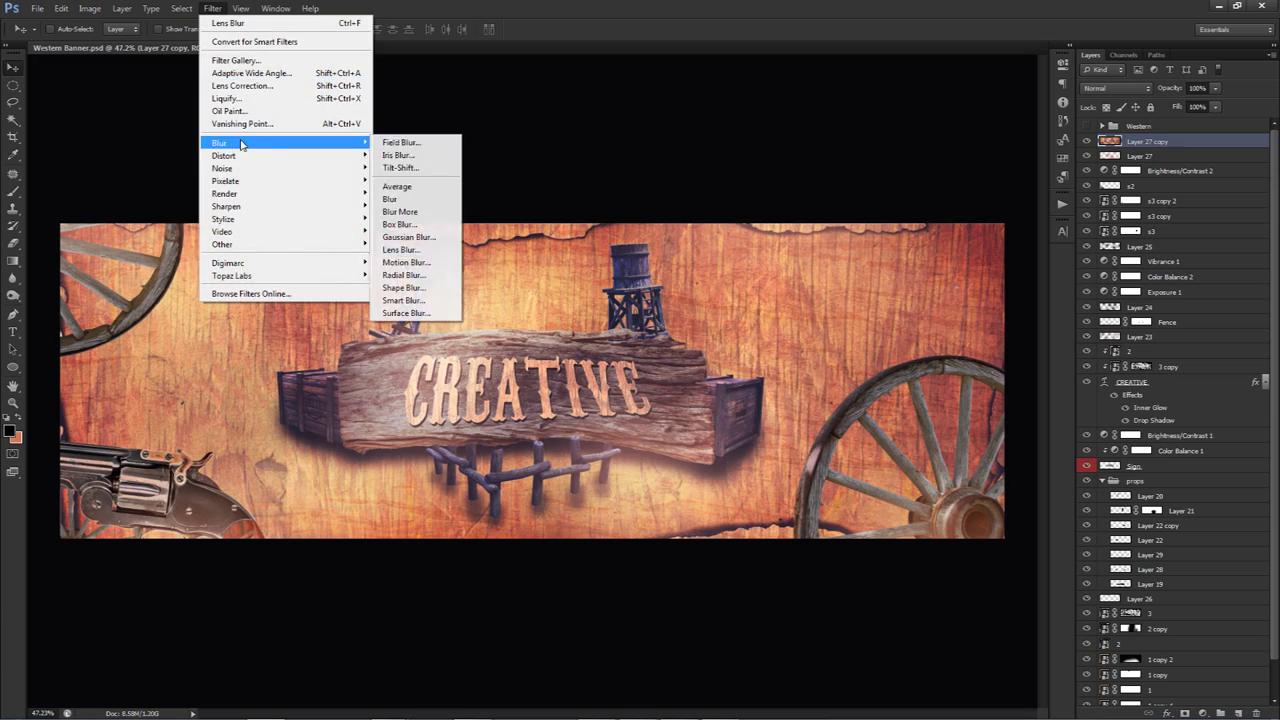
left_click(400, 249)
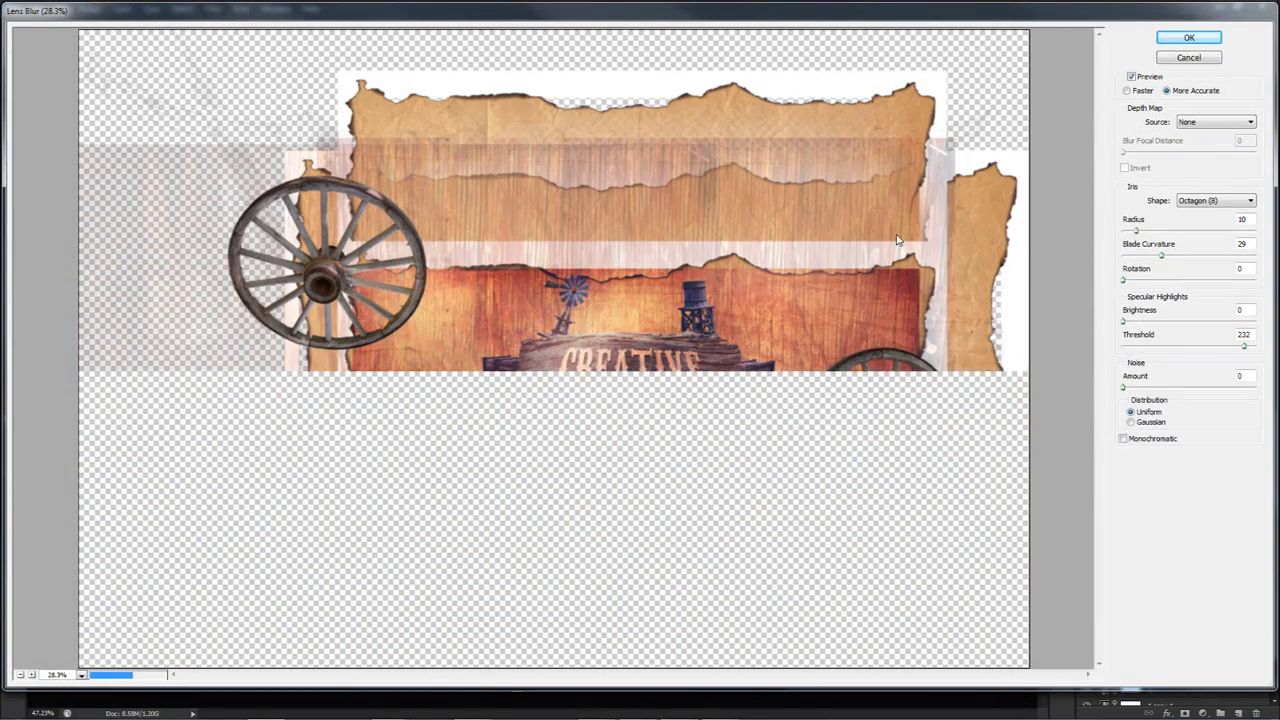
left_click(1248, 242)
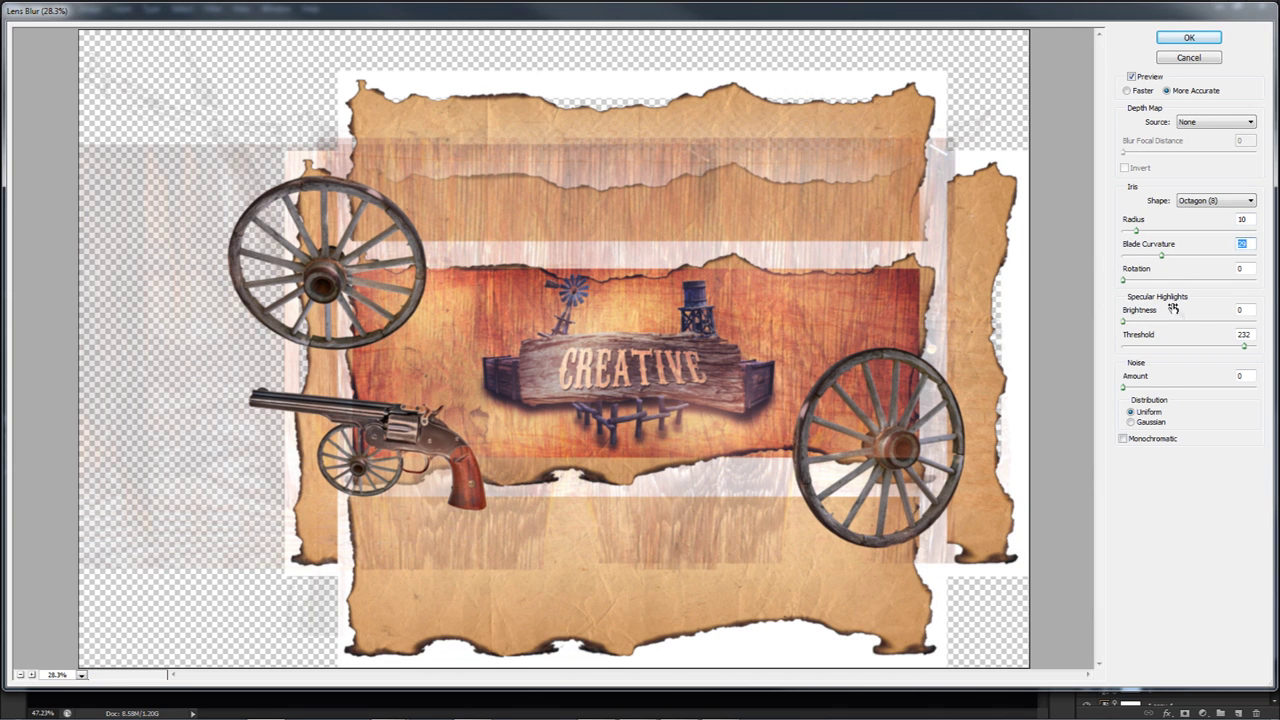
left_click(1197, 38)
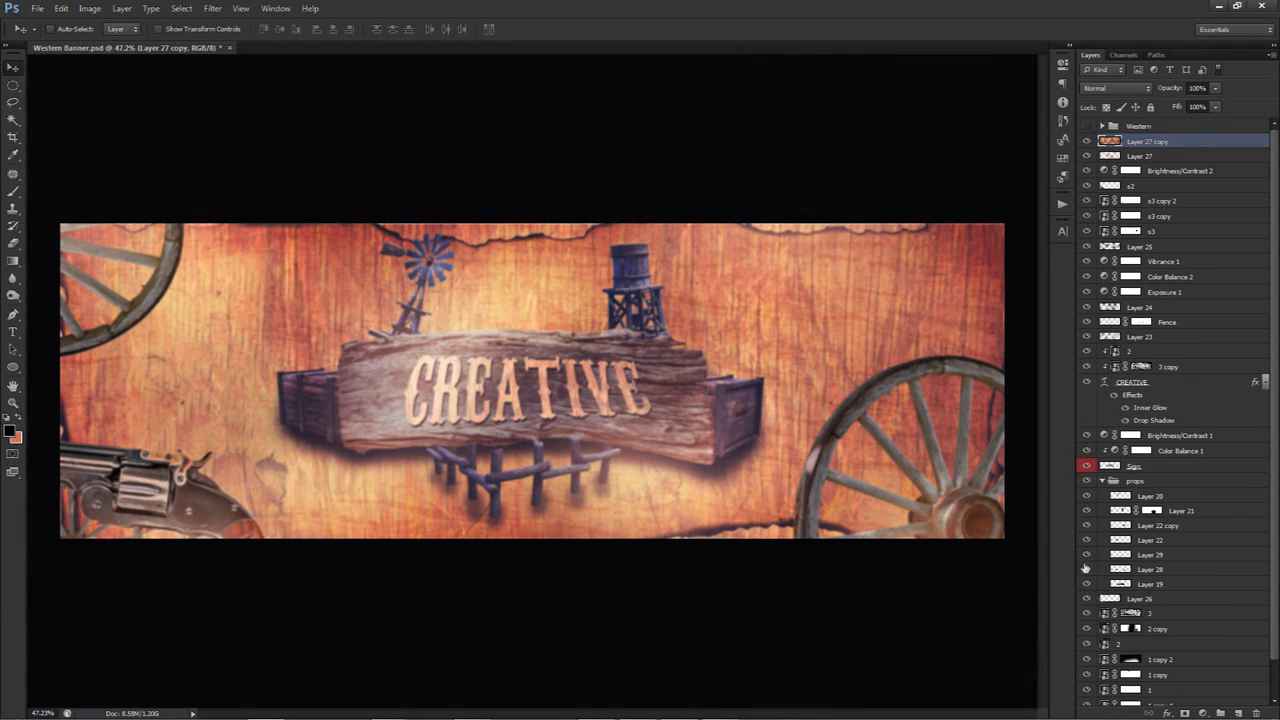
Add a layer mask to the blurred copy, brush black over the sign and the banner's left side, and invert the mask
left_click(1184, 713)
key("b")
mouse_move(565, 341)
left_mouse_down()
mouse_move(673, 330)
mouse_move(725, 340)
left_mouse_up()
left_click_drag(374, 383, 640, 390)
left_click_drag(564, 402, 511, 390)
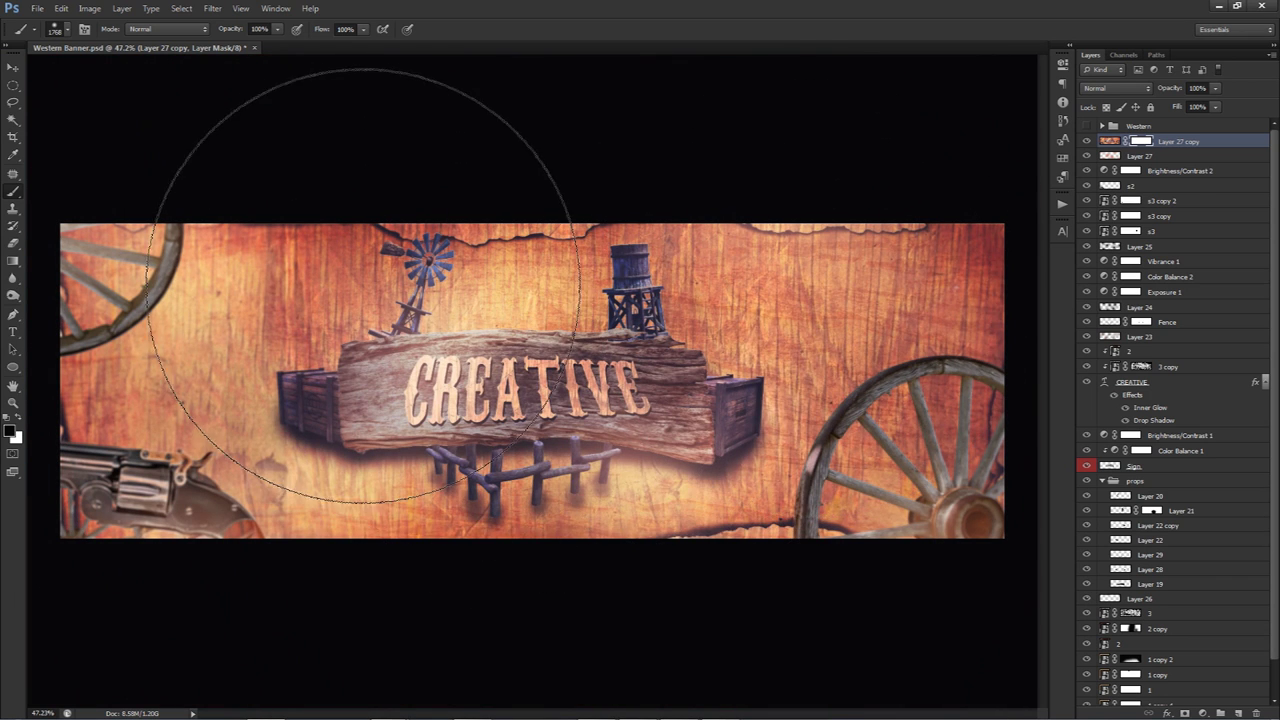
left_click_drag(330, 398, 250, 400)
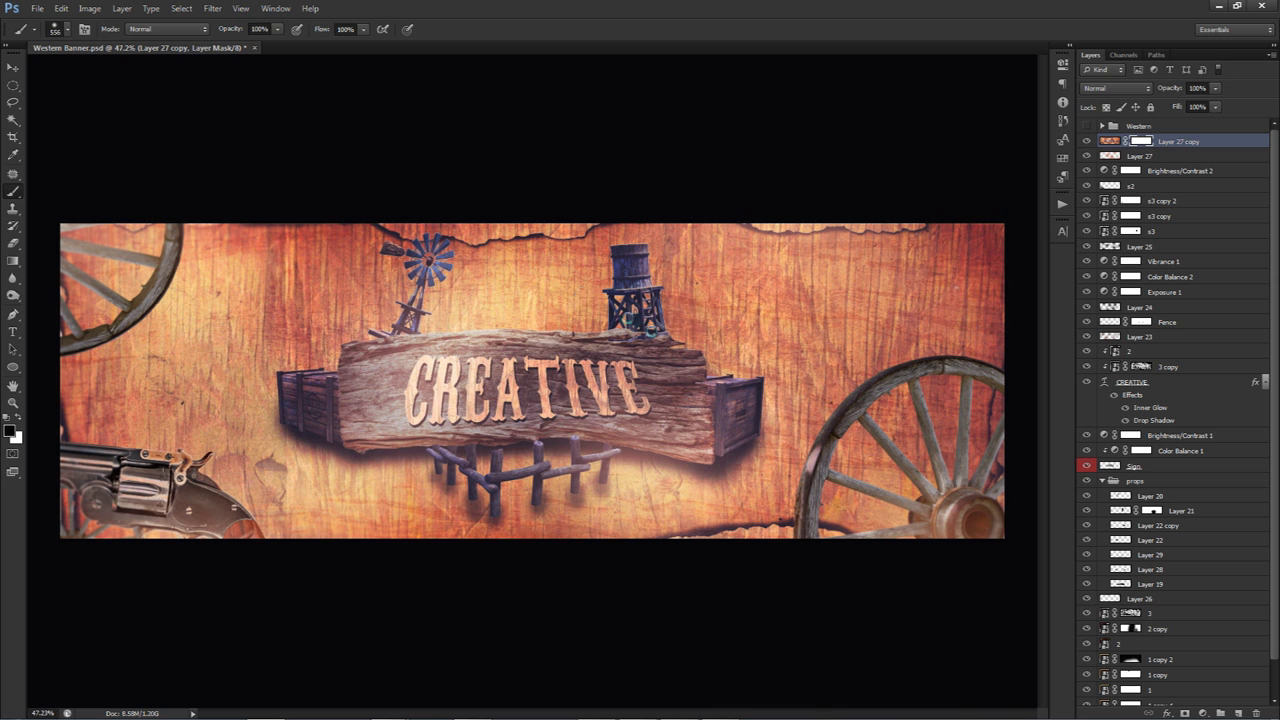
key("v")
key("ctrl+i")
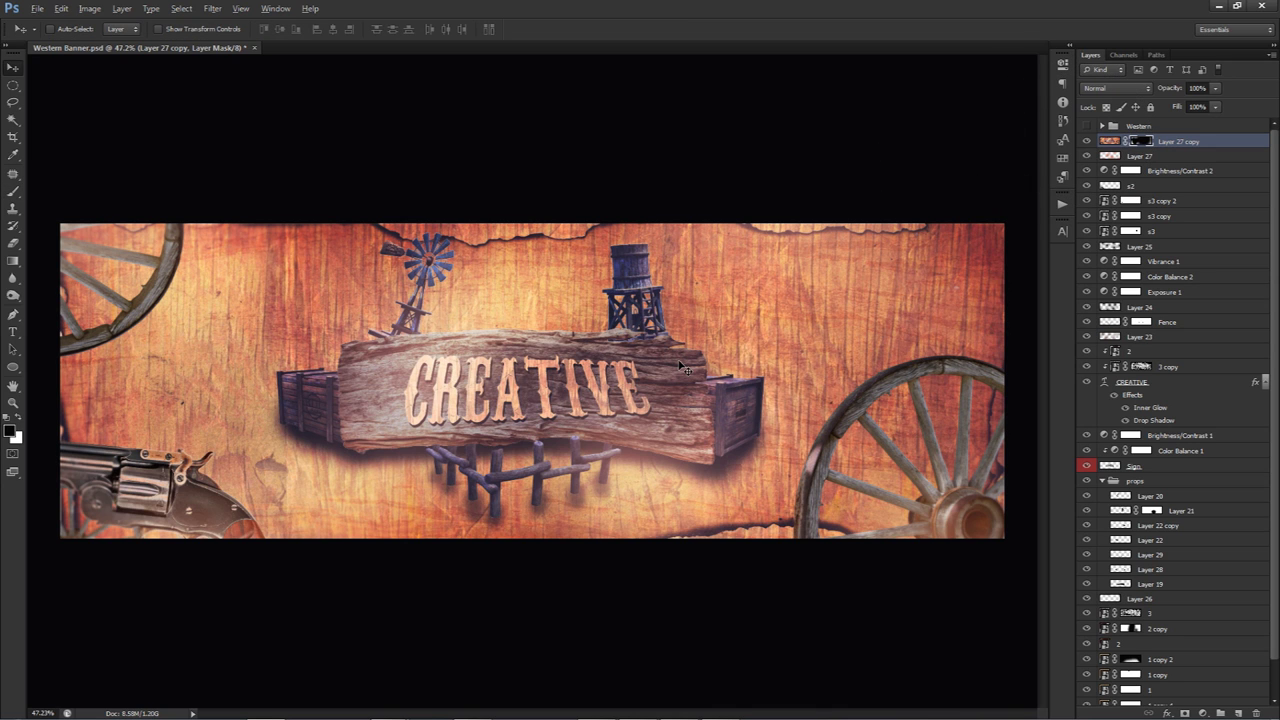
Group the layers from Layer 27 copy down to 1 copy 3, hide that group and show the Western group
key("alt")
scroll(1244, 392, "down", 1)
left_click(1183, 684, "shift")
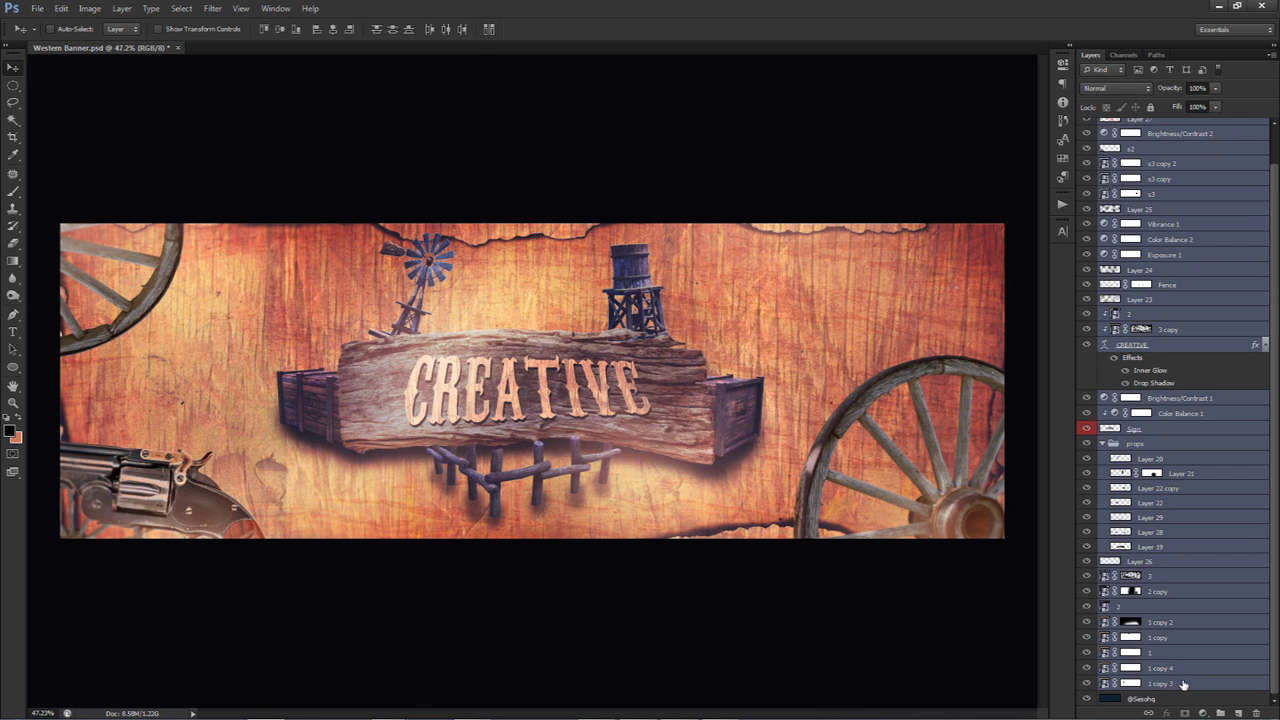
key("ctrl+g")
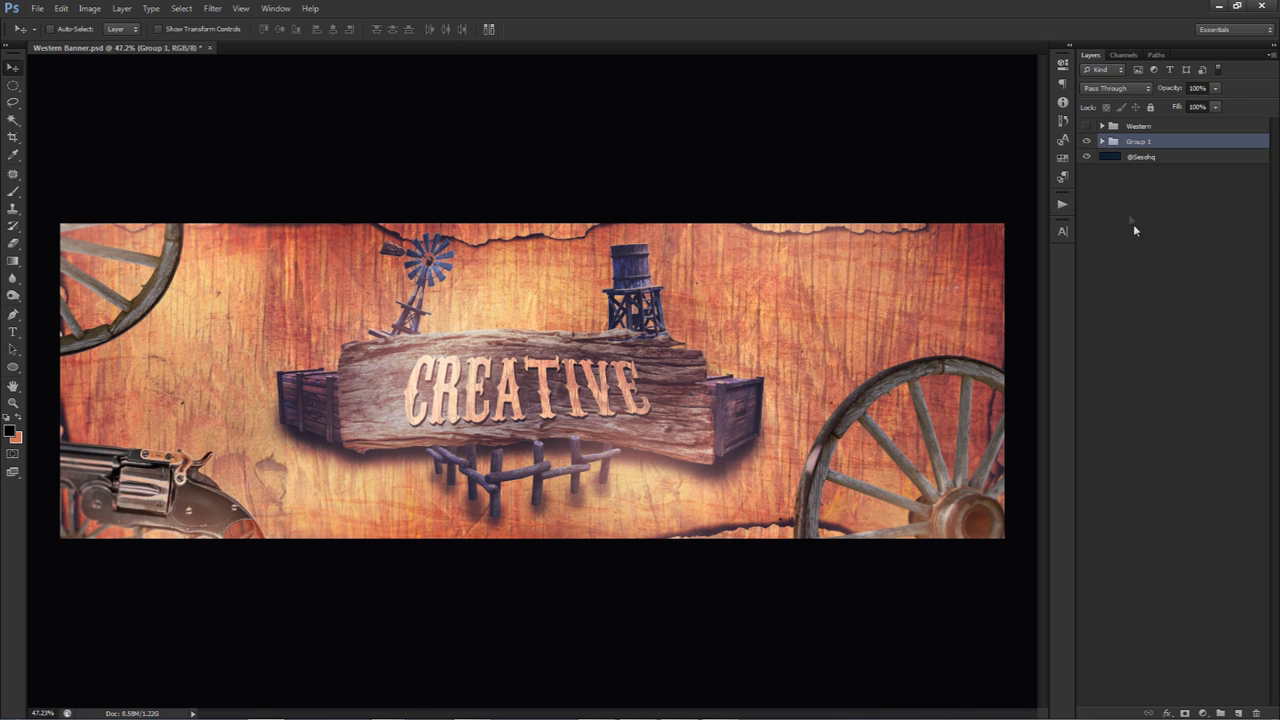
left_click(1087, 141)
left_click(1087, 126)
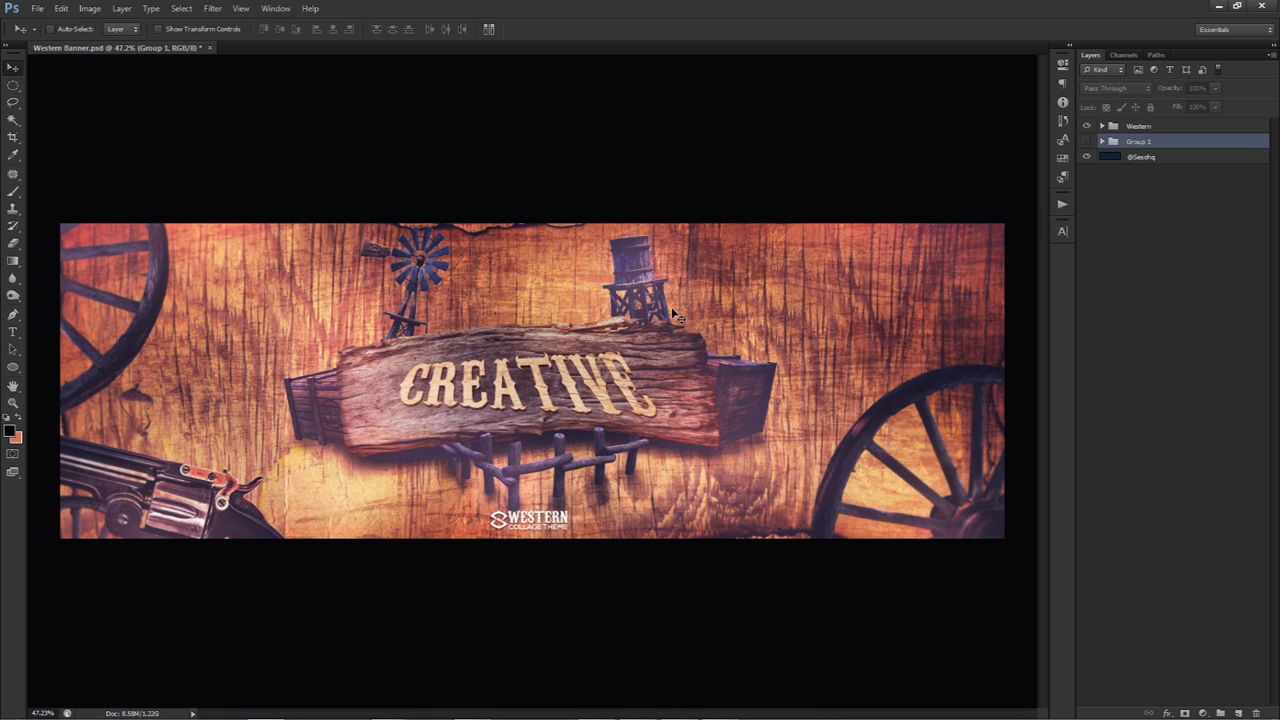